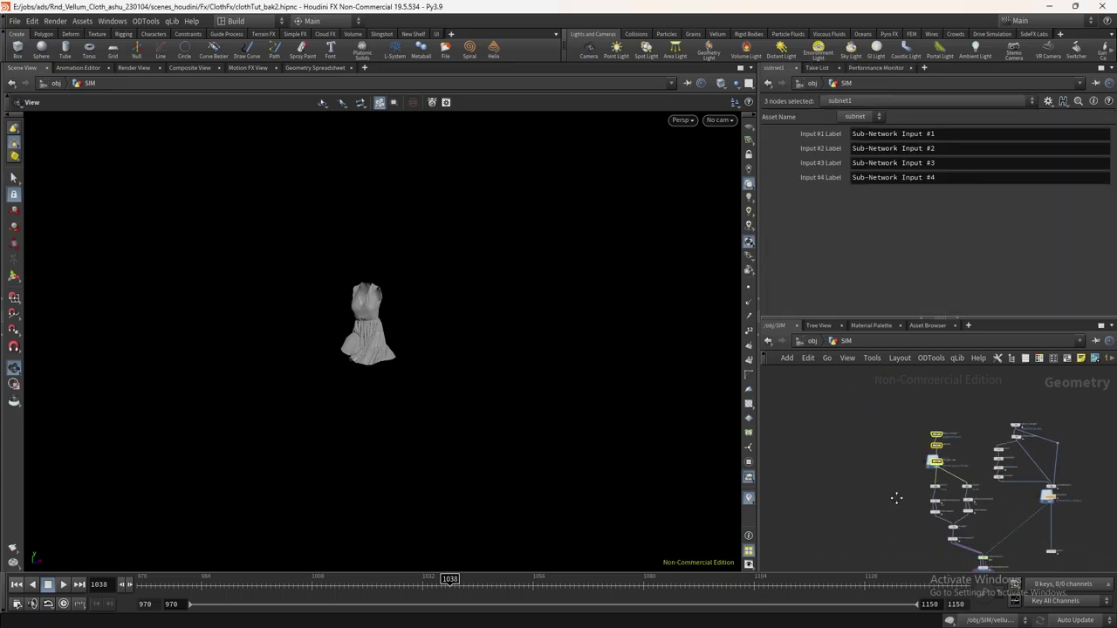
# Display object_merge1 and play the timeline from frame 970 to examine the dress geometry and its motion from several angles
pyautogui.moveTo(890, 493); pyautogui.dragTo(796, 388, button='middle')
pyautogui.scroll(3, 844, 478)
pyautogui.click(909, 467)
pyautogui.moveTo(234, 580); pyautogui.dragTo(4, 562)
pyautogui.scroll(6, 881, 388)
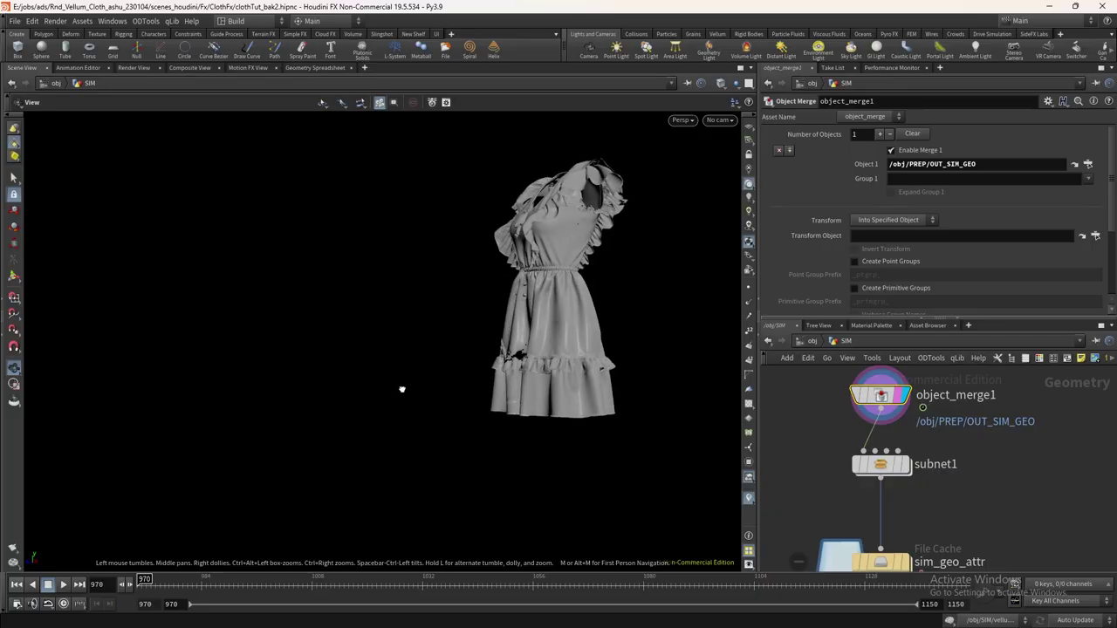
pyautogui.scroll(5, 402, 387)
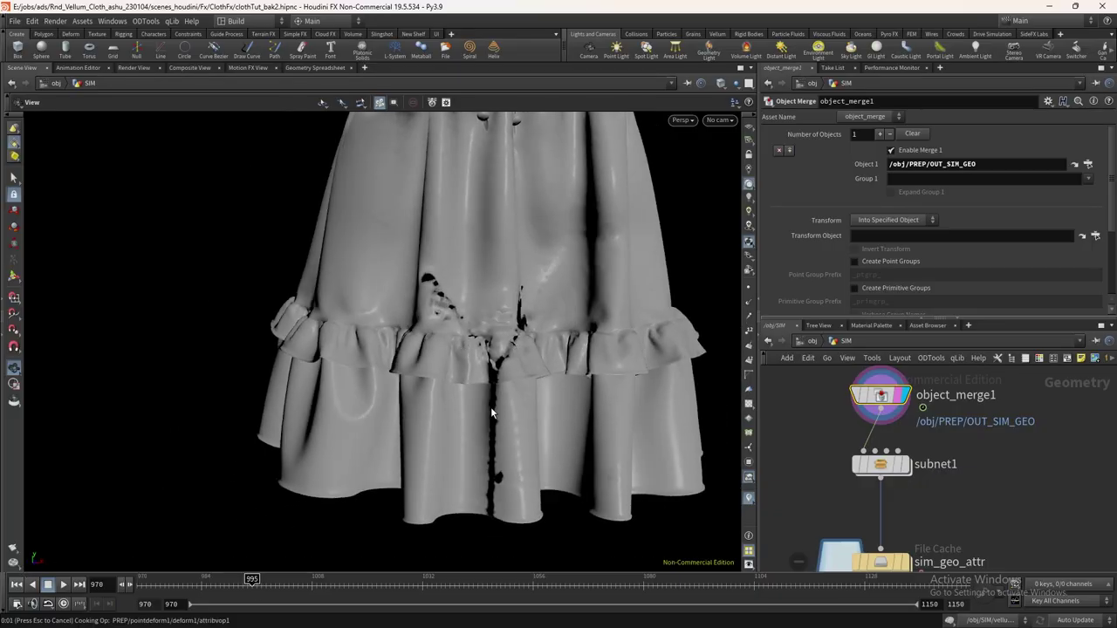
pyautogui.scroll(-4, 1009, 443)
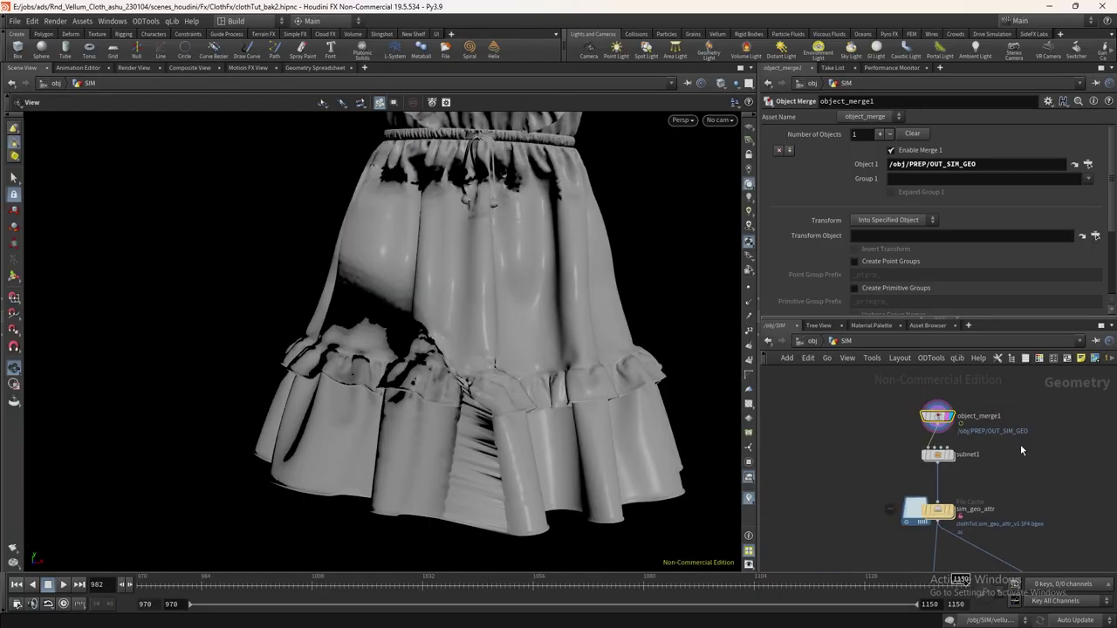
pyautogui.moveTo(1020, 445); pyautogui.dragTo(1096, 403, button='middle')
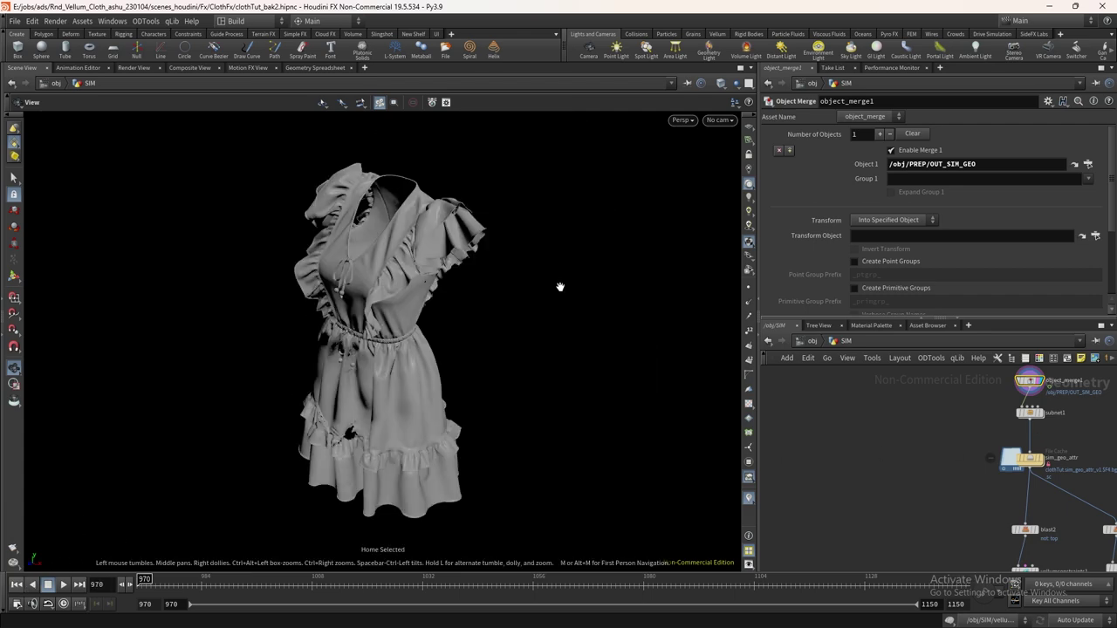
pyautogui.scroll(2, 1041, 410)
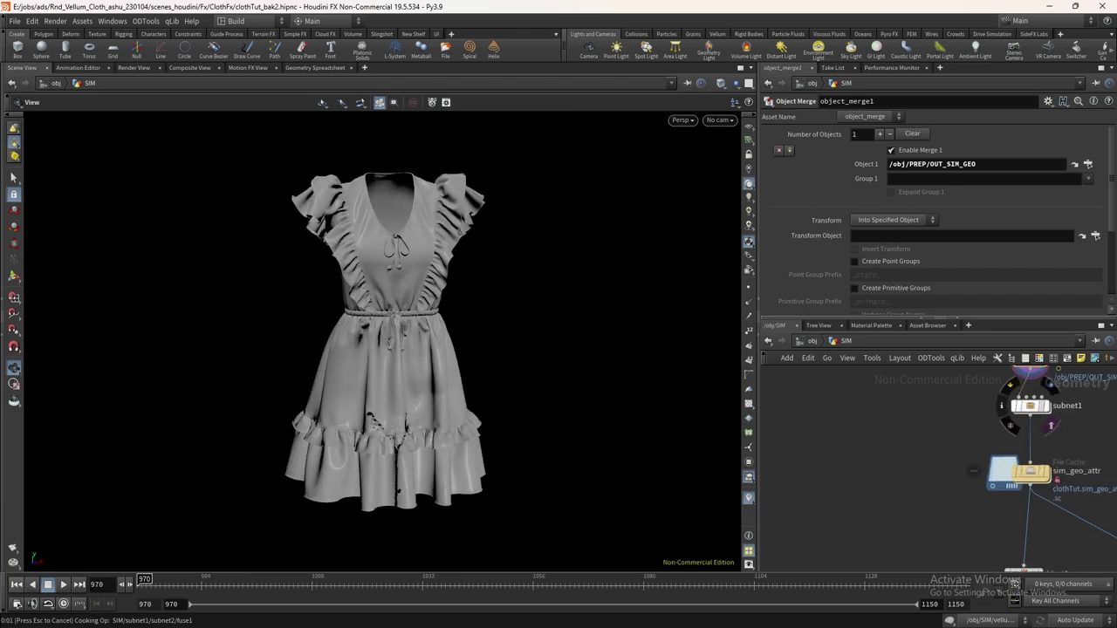
# Display the output of subnet1 and open its internal network
pyautogui.click(1040, 410)
pyautogui.scroll(3, 1021, 421)
pyautogui.doubleClick(915, 460)
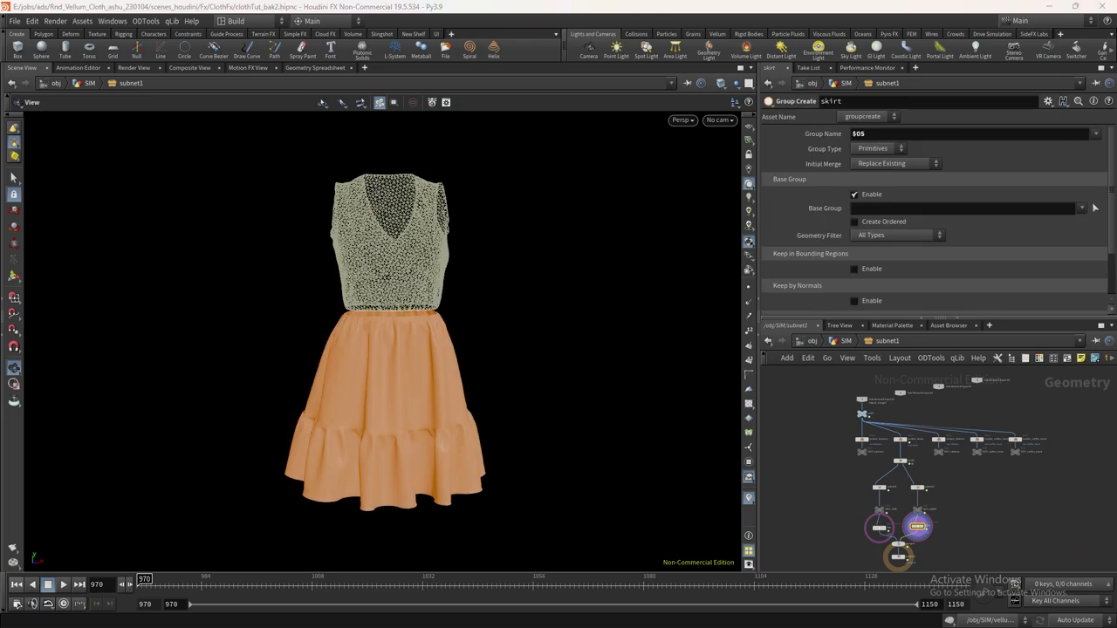
# Move the isolate_buttons and OUT_buttons nodes together to free space away from the other branches of the network
pyautogui.scroll(1, 873, 447)
pyautogui.moveTo(893, 486); pyautogui.dragTo(962, 501, button='middle')
pyautogui.scroll(1, 976, 416)
pyautogui.moveTo(976, 413); pyautogui.dragTo(813, 443)
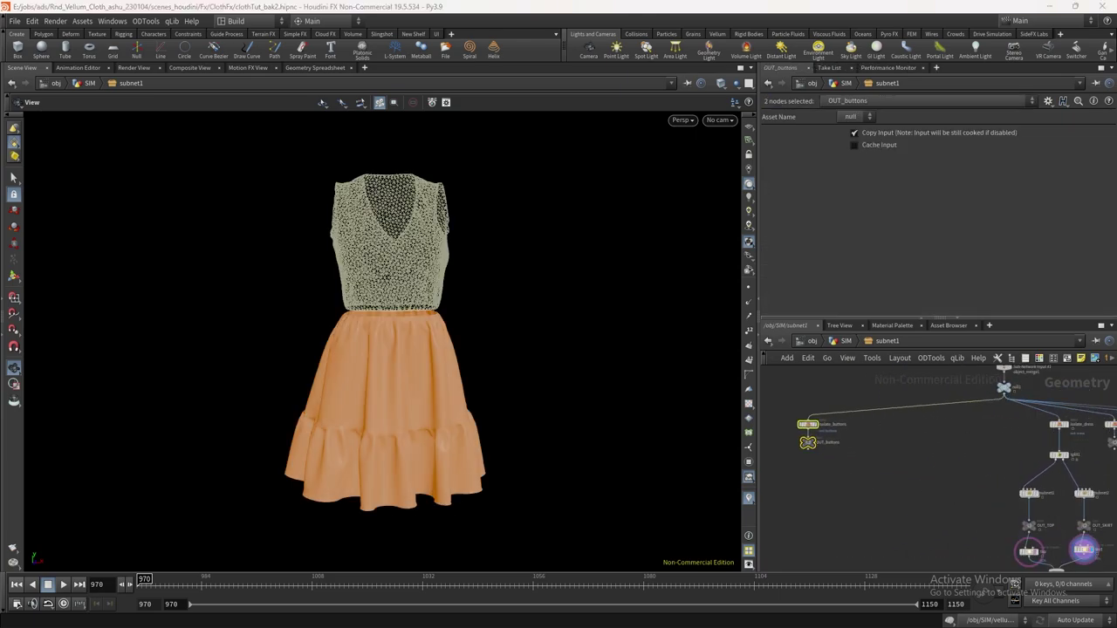
pyautogui.scroll(2, 785, 425)
pyautogui.moveTo(785, 425); pyautogui.dragTo(808, 426, button='middle')
pyautogui.click(861, 491)
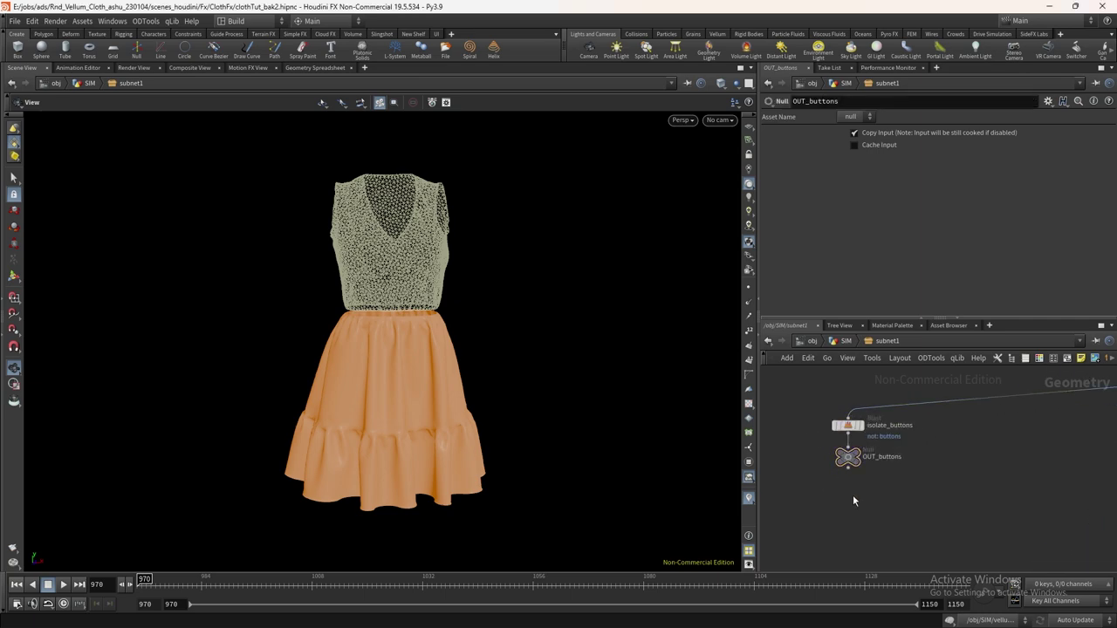
# Copy one of the existing garment-branch subnets and insert the copy between isolate_buttons and OUT_buttons
pyautogui.scroll(-2, 908, 466)
pyautogui.moveTo(894, 462); pyautogui.dragTo(817, 418, button='middle')
pyautogui.keyDown('alt'); pyautogui.moveTo(1025, 473); pyautogui.dragTo(801, 429); pyautogui.keyUp('alt')
pyautogui.scroll(6, 792, 417)
pyautogui.moveTo(890, 449); pyautogui.dragTo(924, 432, button='middle')
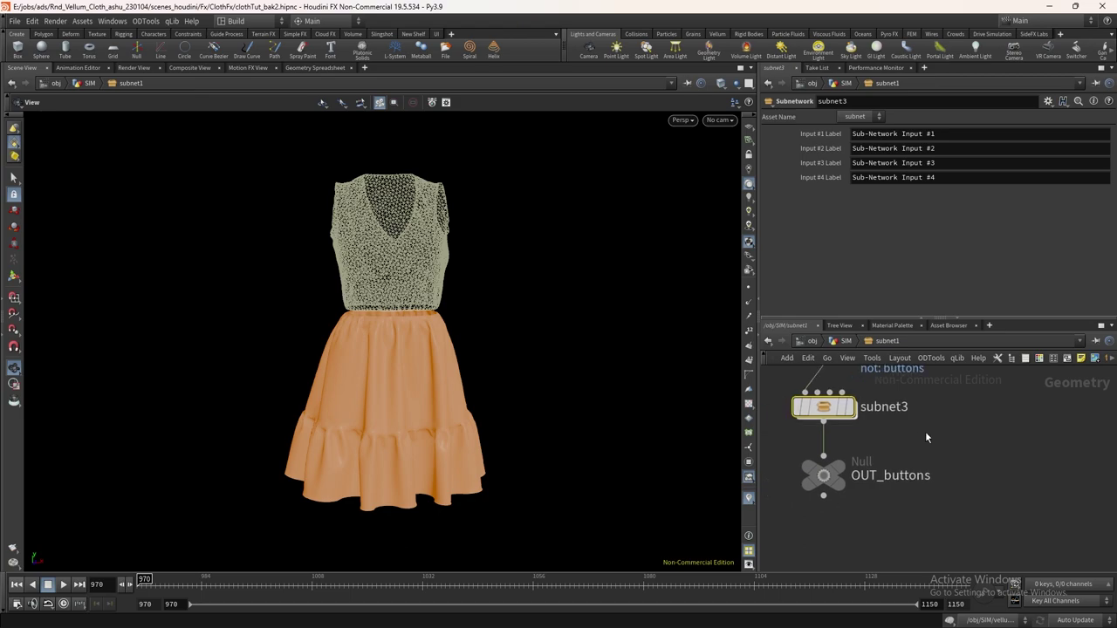
# Display subnet3, go inside it and examine the button geometry it outputs
pyautogui.scroll(4, 833, 412)
pyautogui.click(859, 409)
pyautogui.doubleClick(826, 406)
pyautogui.scroll(5, 427, 375)
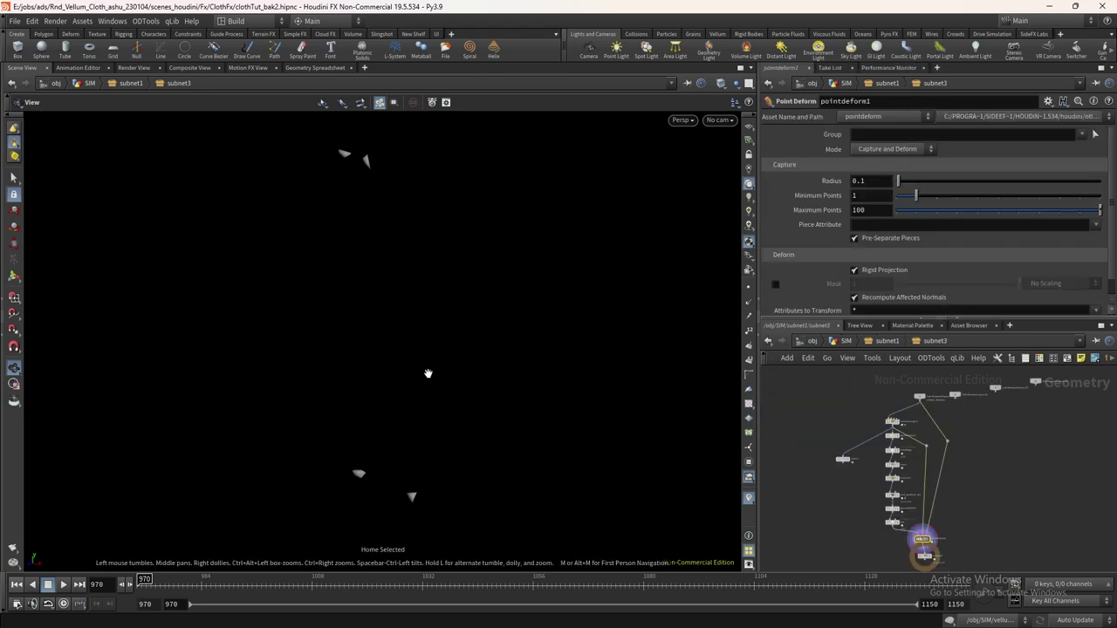
pyautogui.moveTo(427, 374); pyautogui.dragTo(454, 375)
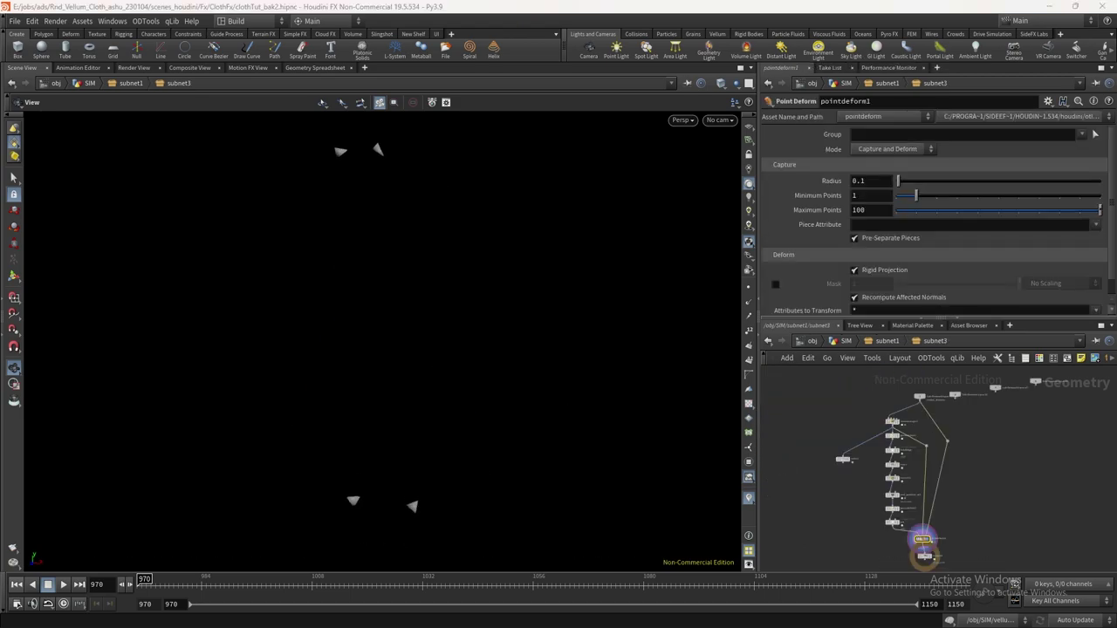
# Delete the node between hardEdge and remesh1, and display the result of remesh1
pyautogui.scroll(8, 888, 436)
pyautogui.moveTo(980, 526); pyautogui.dragTo(953, 437, button='middle')
pyautogui.click(884, 397)
pyautogui.press('Delete')
pyautogui.click(884, 453)
pyautogui.moveTo(864, 398); pyautogui.dragTo(862, 477, button='middle')
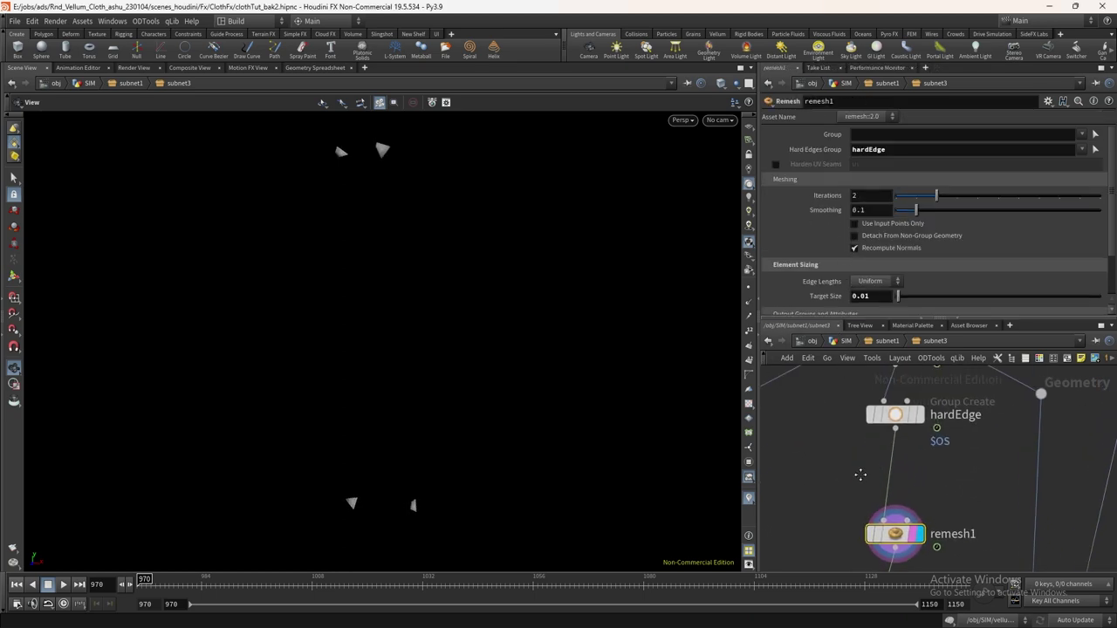
# Set the target size of remesh1 to 0.005 and check the remeshed buttons with the wireframe display
pyautogui.scroll(-6, 855, 481)
pyautogui.scroll(3, 850, 482)
pyautogui.moveTo(832, 480); pyautogui.dragTo(773, 419)
pyautogui.click(896, 483)
pyautogui.doubleClick(866, 296)
pyautogui.write('0.001')
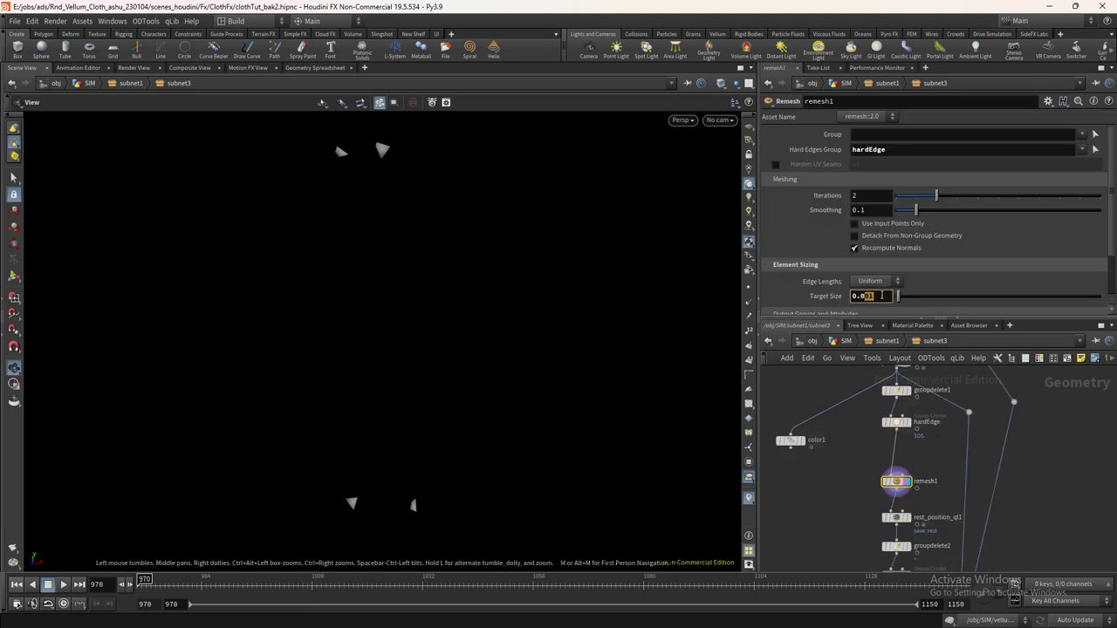
pyautogui.write('5')
pyautogui.press('Return')
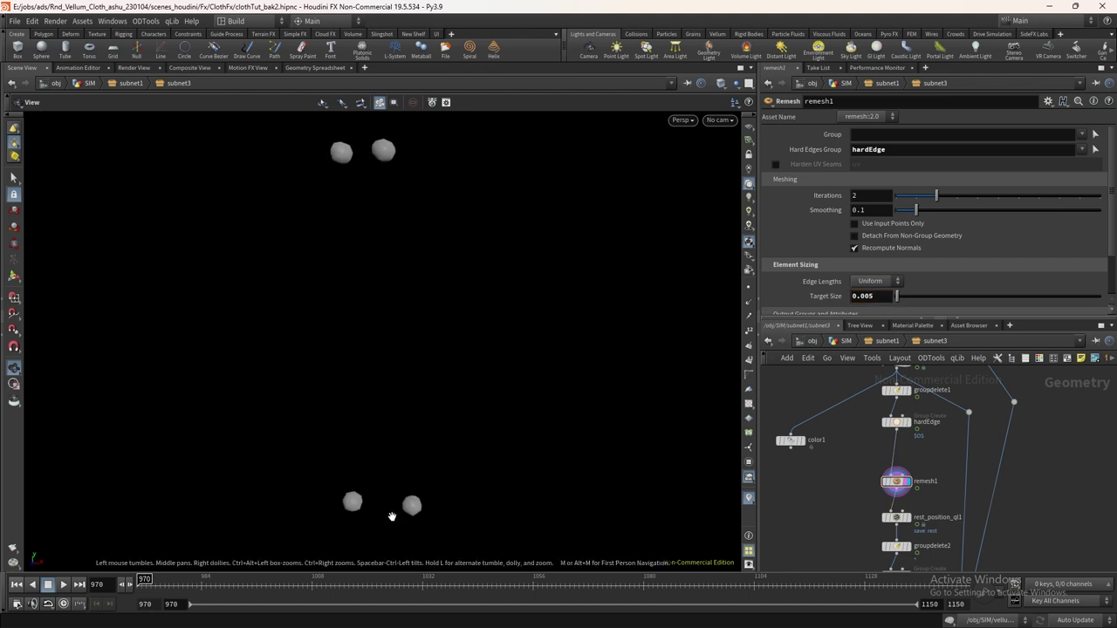
pyautogui.scroll(3, 414, 504)
pyautogui.press('w')
pyautogui.press('w')
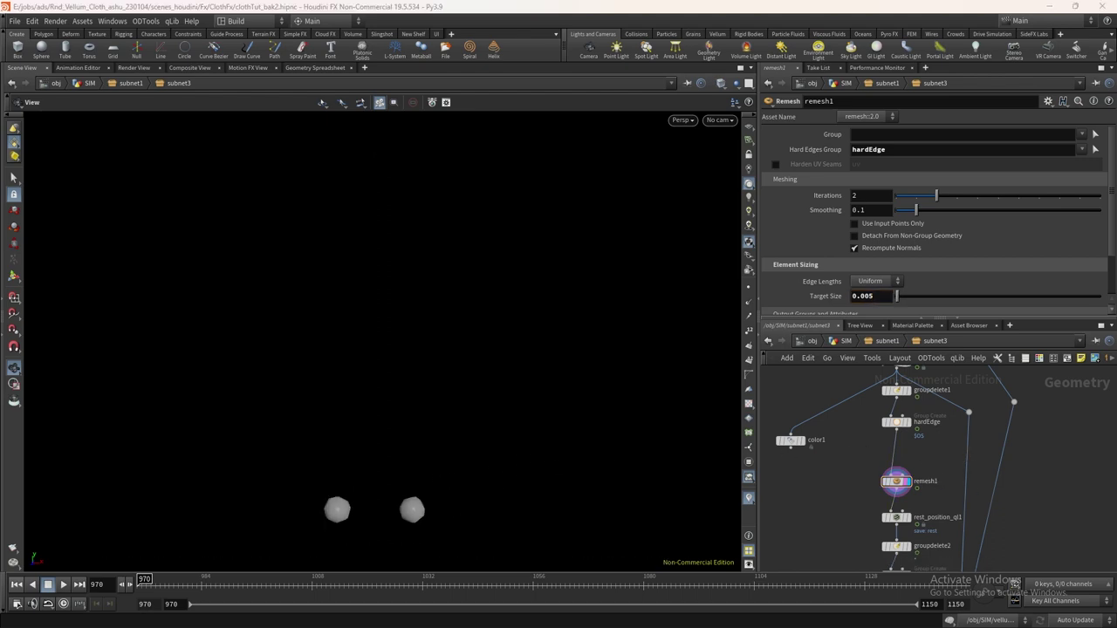
# Display the pin group node, check the evaluated value of its group name, and return to the subnet1 network
pyautogui.scroll(-2, 915, 500)
pyautogui.moveTo(920, 472); pyautogui.dragTo(893, 364, button='middle')
pyautogui.scroll(3, 874, 450)
pyautogui.click(845, 447)
pyautogui.click(843, 438)
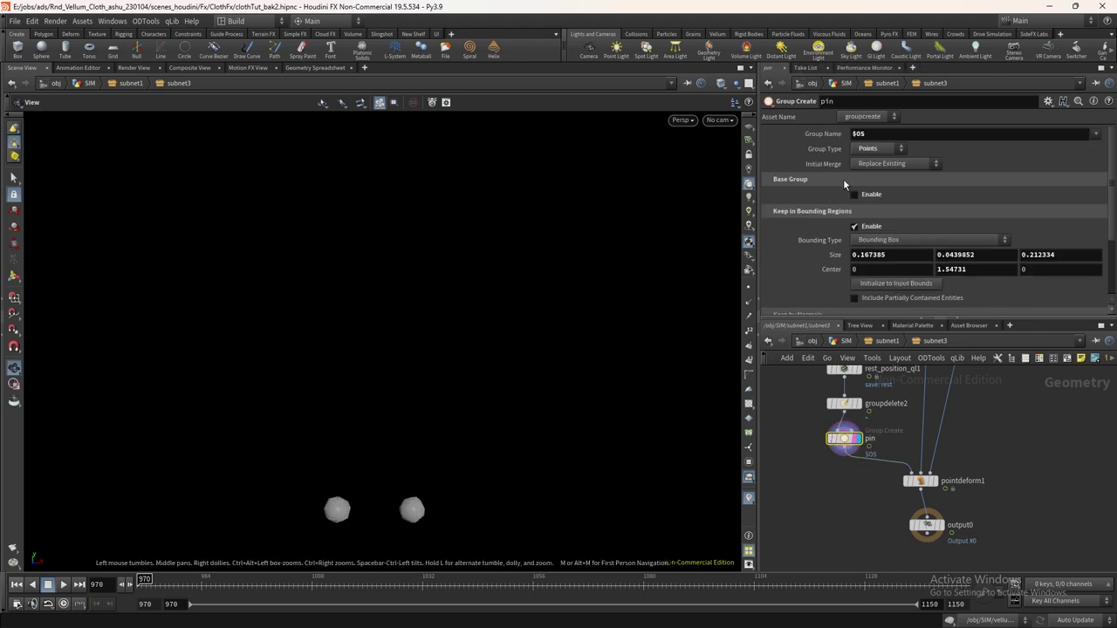
pyautogui.click(826, 137)
pyautogui.click(863, 327)
pyautogui.click(826, 326)
pyautogui.click(884, 341)
# Inspect the node information of the top and skirt group nodes
pyautogui.scroll(-5, 956, 456)
pyautogui.moveTo(1004, 453); pyautogui.dragTo(838, 421, button='middle')
pyautogui.scroll(4, 945, 503)
pyautogui.middleClick(885, 516)
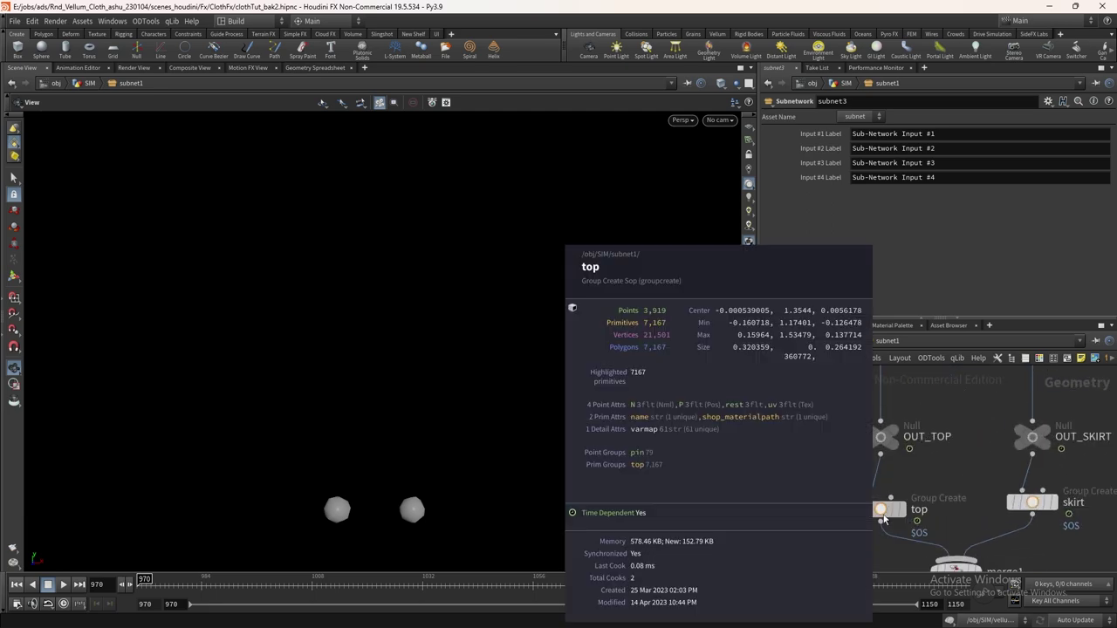
pyautogui.middleClick(1029, 503)
pyautogui.scroll(-5, 878, 478)
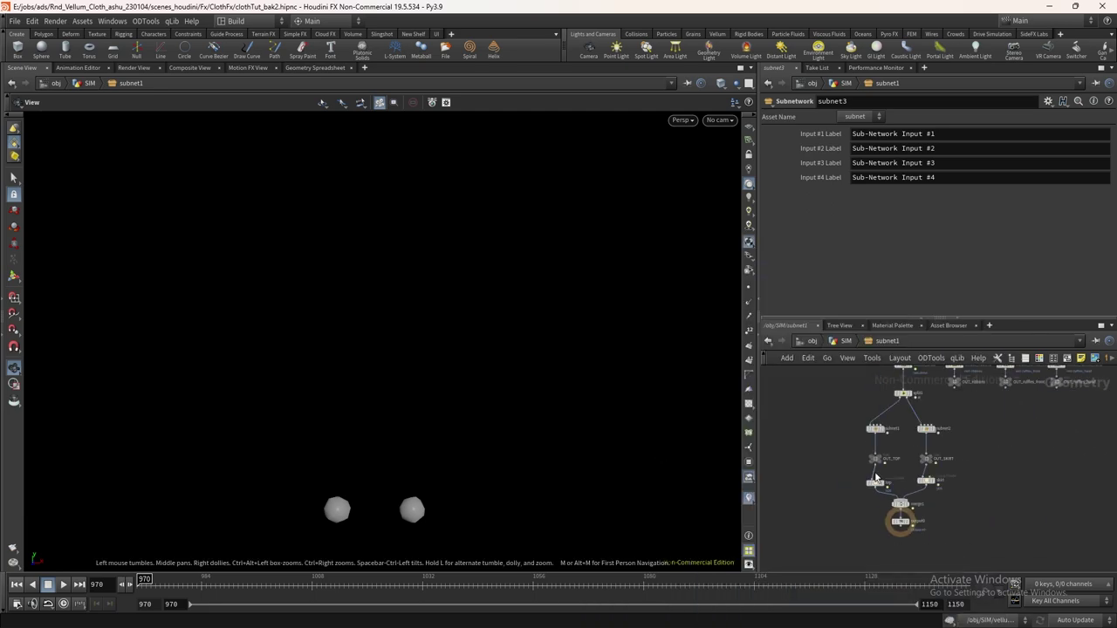
# Go back to the buttons branch and review the isolate_buttons node name that feeds subnet3
pyautogui.scroll(-2, 876, 477)
pyautogui.moveTo(829, 450); pyautogui.dragTo(986, 471, button='middle')
pyautogui.scroll(6, 986, 471)
pyautogui.moveTo(837, 434); pyautogui.dragTo(998, 464)
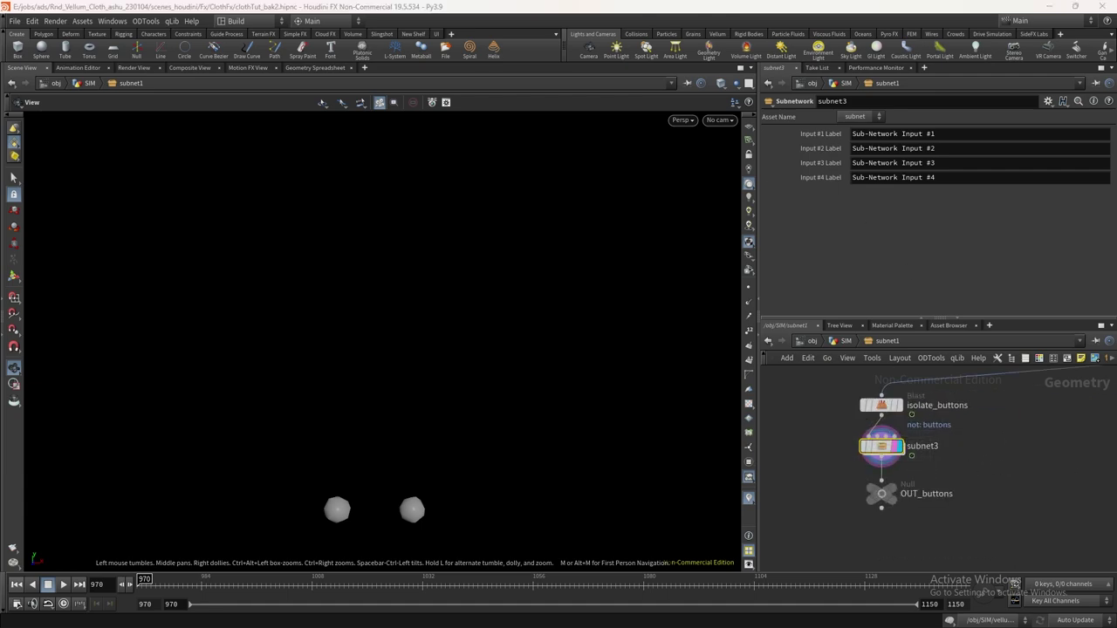
pyautogui.scroll(3, 942, 446)
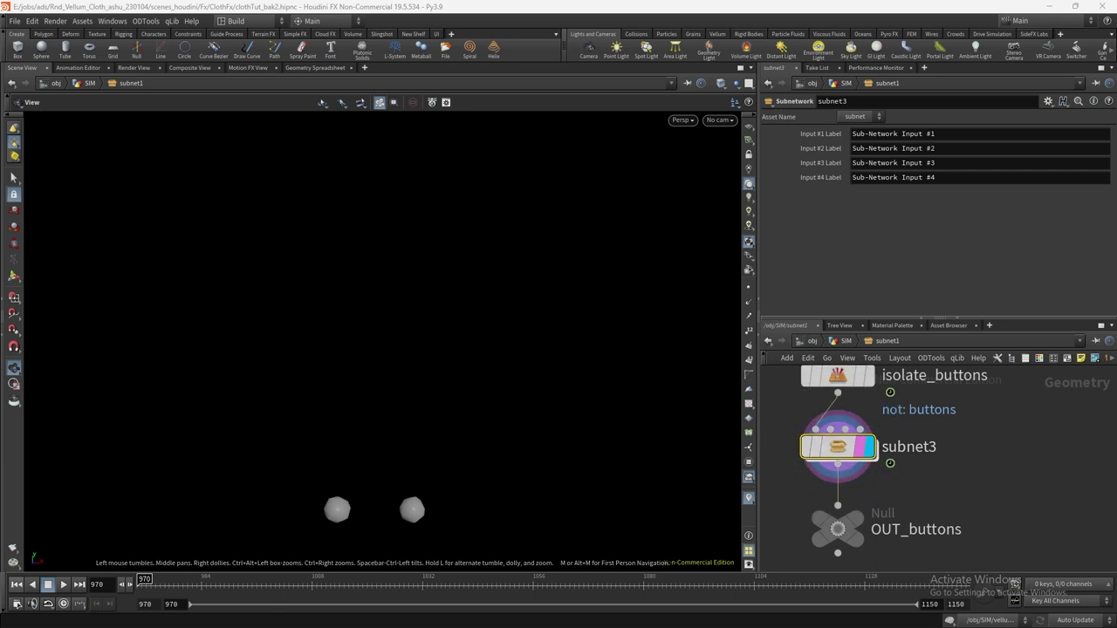
pyautogui.scroll(-4, 971, 445)
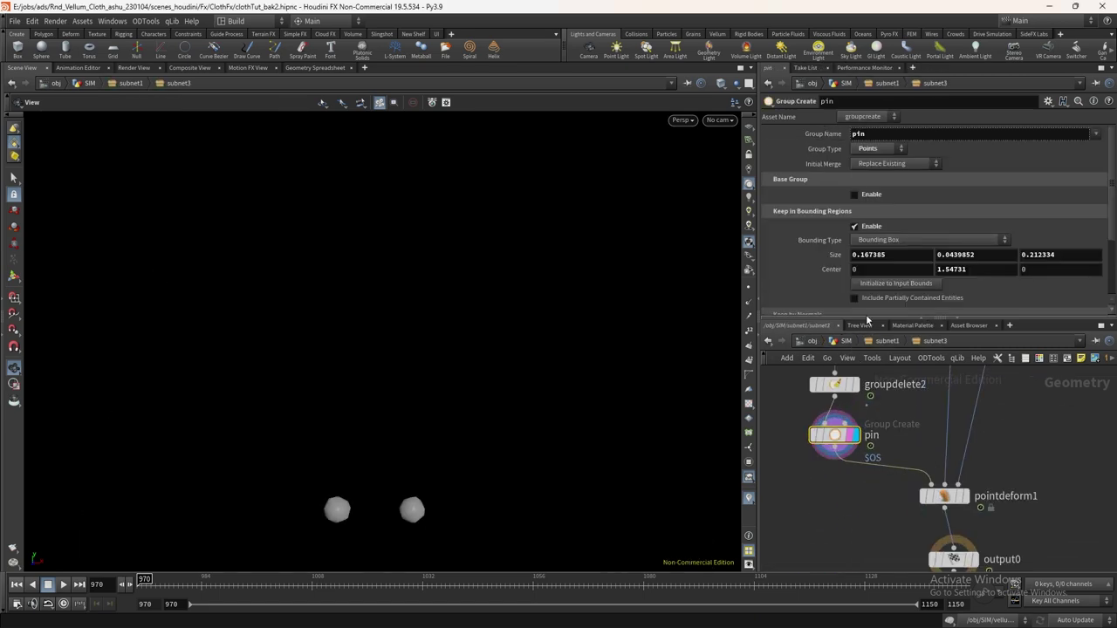
pyautogui.scroll(3, 913, 468)
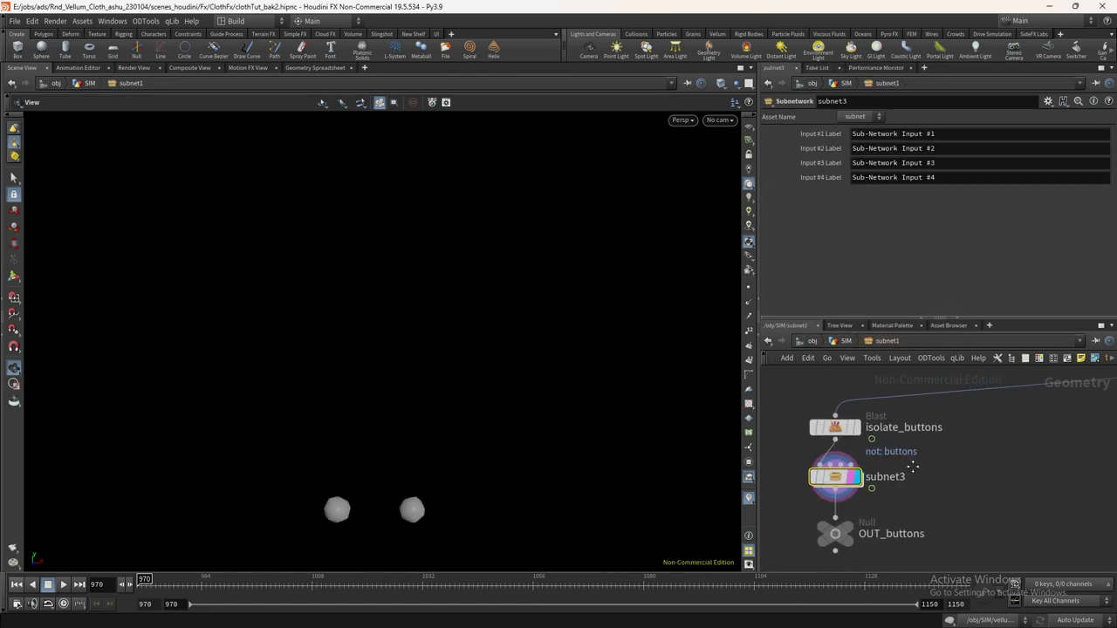
pyautogui.scroll(2, 913, 468)
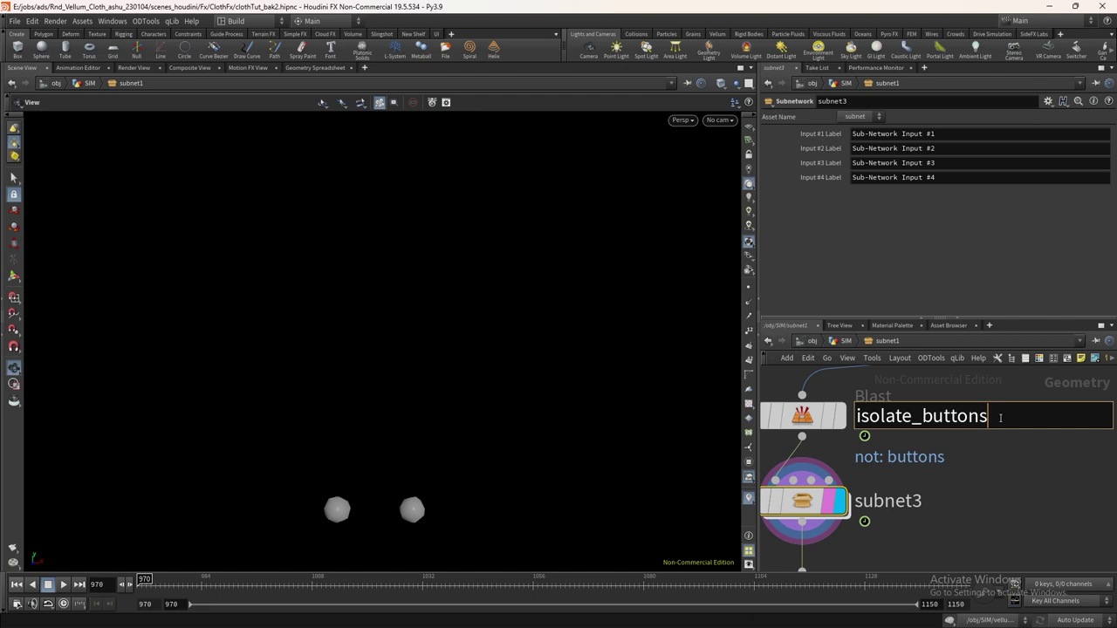
# Enter subnet3 and show the unevaluated group name of the pin node
pyautogui.doubleClick(820, 503)
pyautogui.keyDown('ctrl'); pyautogui.middleClick(817, 136); pyautogui.keyUp('ctrl')
pyautogui.moveTo(874, 455); pyautogui.dragTo(946, 465, button='middle')
pyautogui.scroll(-1, 946, 465)
pyautogui.scroll(2, 858, 451)
# Replace the pin node's group name with opinput("..",0)
pyautogui.click(853, 135)
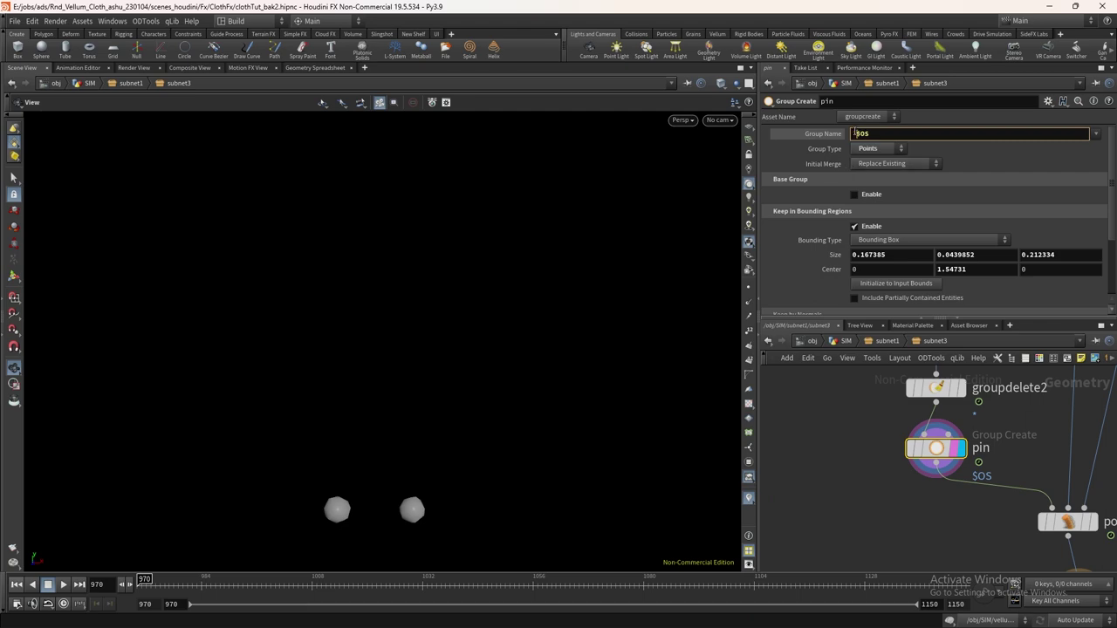
pyautogui.press('BackSpace')
pyautogui.press('BackSpace')
pyautogui.press('BackSpace')
pyautogui.press('BackSpace')
pyautogui.press('Tab')
pyautogui.click(830, 138)
pyautogui.click(829, 138)
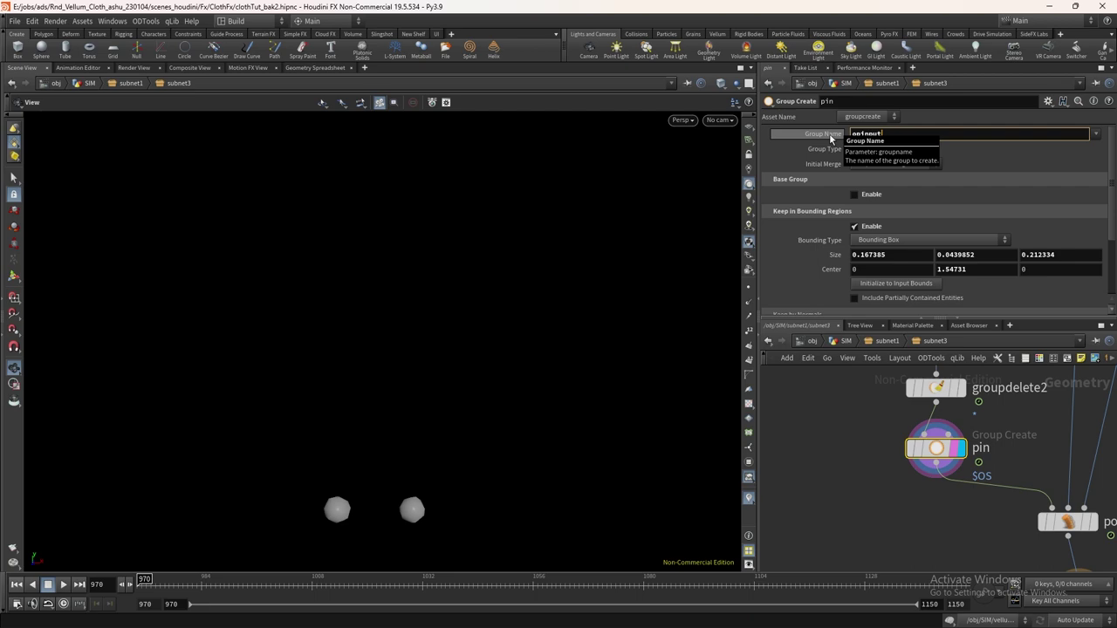
pyautogui.write('opinput(".."')
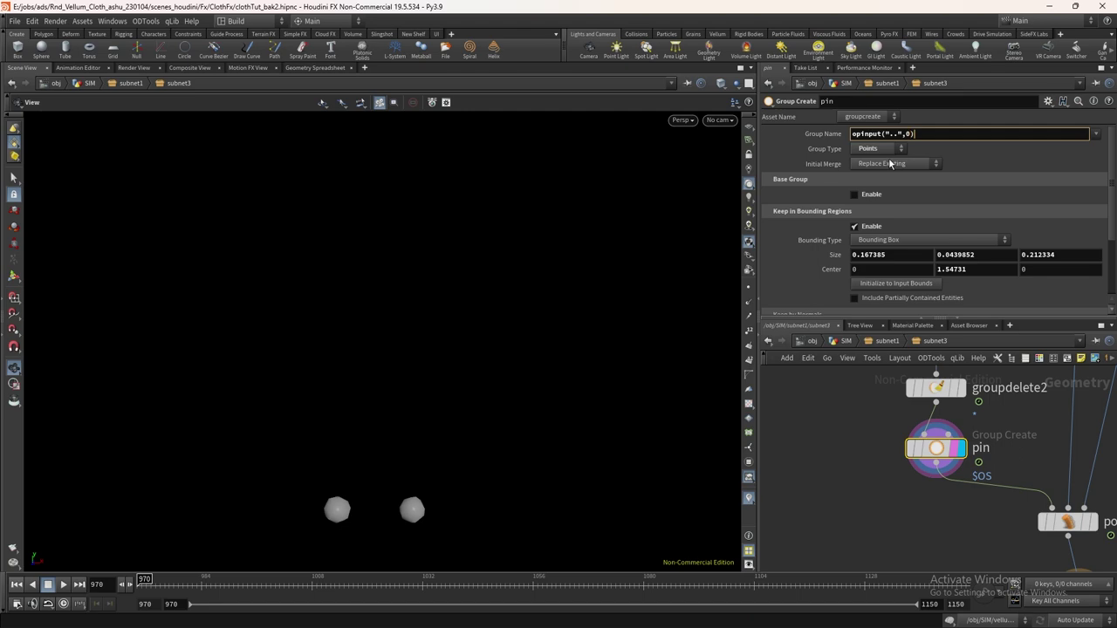
pyautogui.write(',0)')
pyautogui.press('Return')
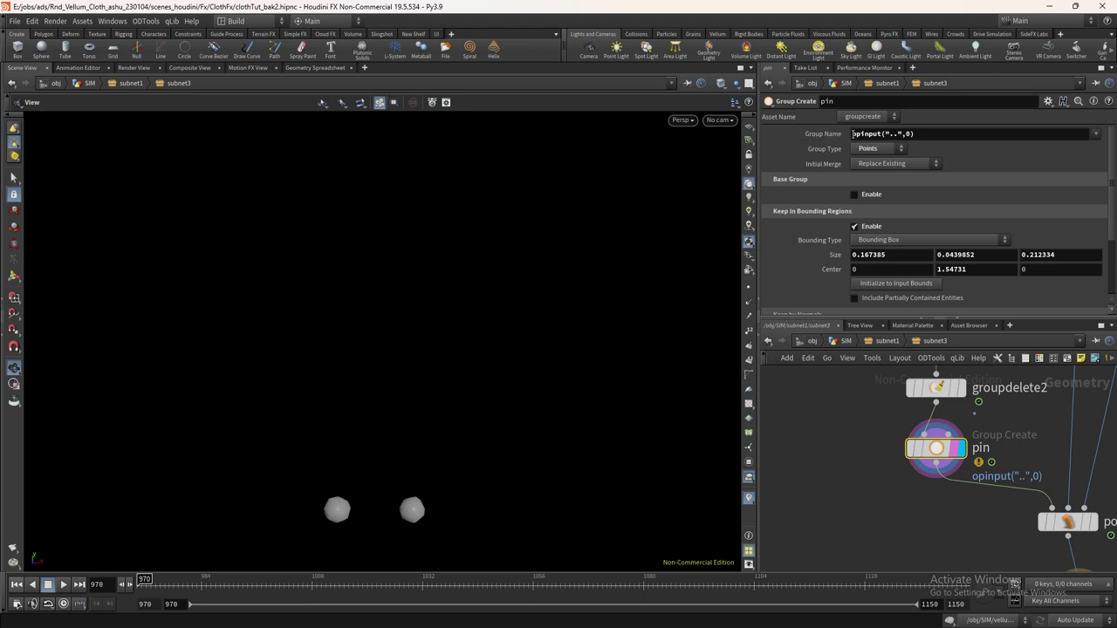
# Enclose the opinput("..",0) group name in backticks so it is evaluated as an expression
pyautogui.click(853, 133)
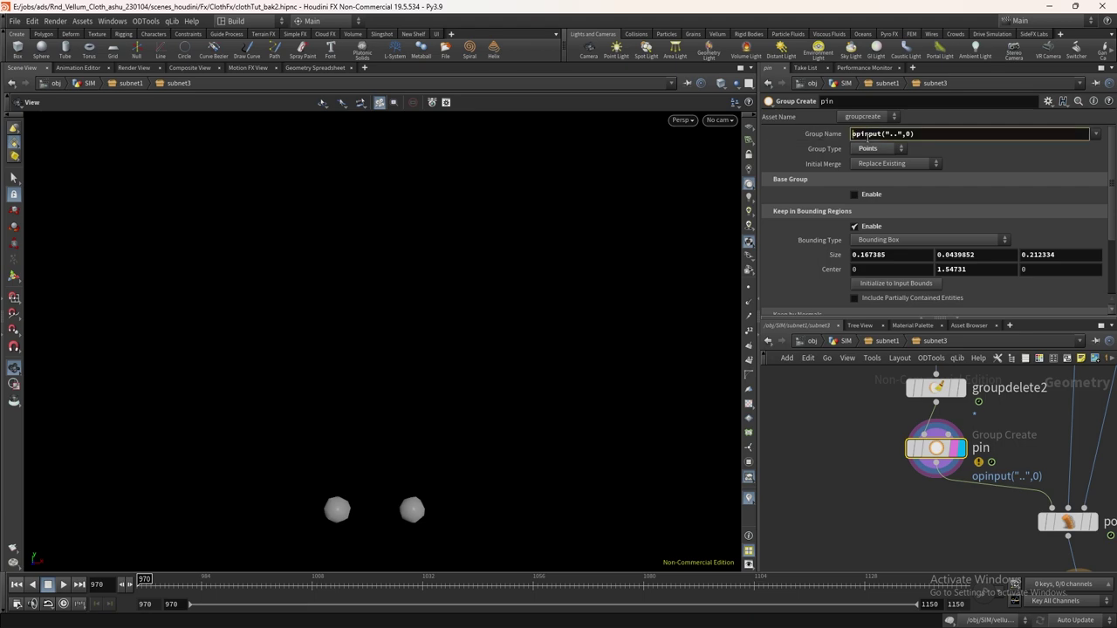
pyautogui.press('Return')
pyautogui.moveTo(854, 133); pyautogui.dragTo(881, 133)
pyautogui.click(827, 138)
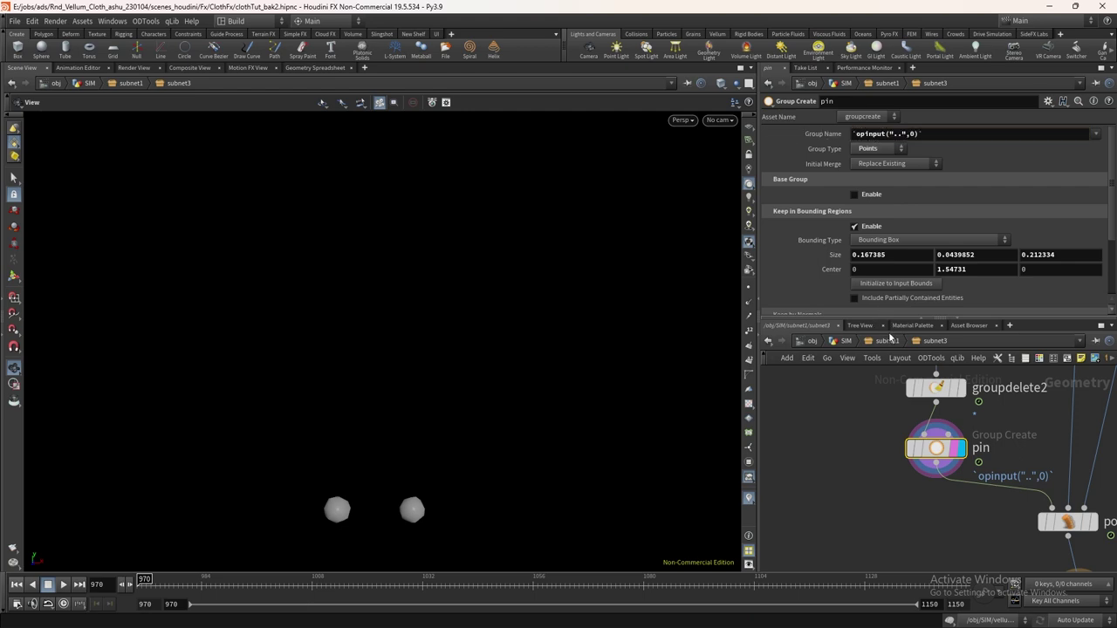
# Look at the node feeding subnet3 in the parent network and compare it with the pin node's evaluated group name
pyautogui.click(890, 338)
pyautogui.moveTo(940, 407); pyautogui.dragTo(1030, 447, button='middle')
pyautogui.moveTo(1008, 429); pyautogui.dragTo(814, 454)
pyautogui.moveTo(831, 426); pyautogui.dragTo(1003, 474)
pyautogui.moveTo(1058, 474); pyautogui.dragTo(839, 428)
pyautogui.doubleClick(907, 497)
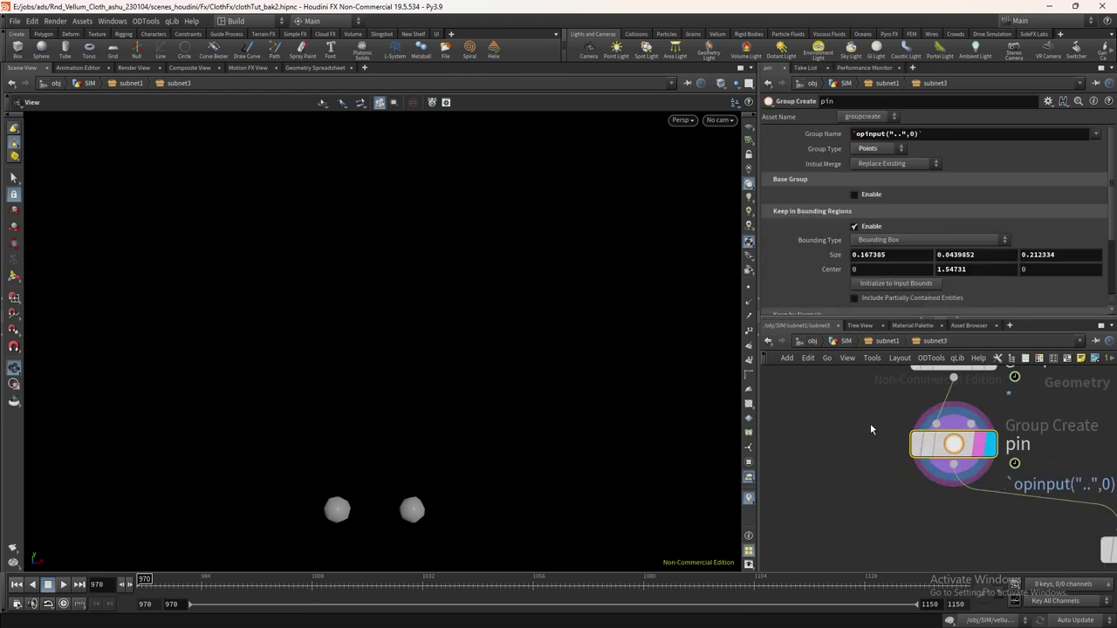
pyautogui.click(825, 136)
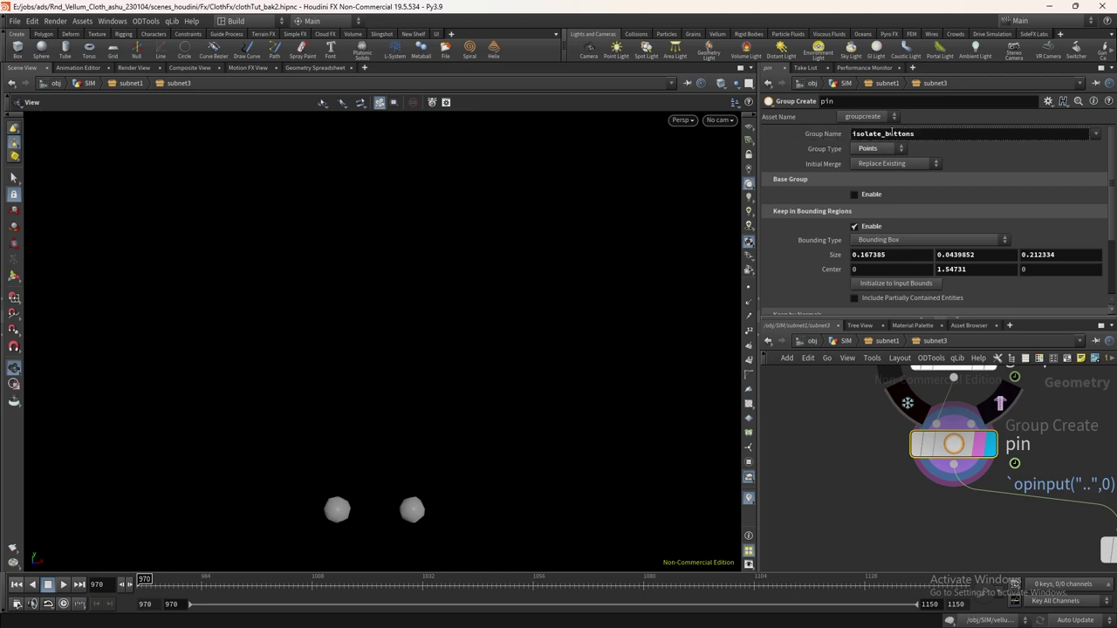
pyautogui.click(824, 136)
# Wrap the pin node's opinput("..",0) expression in a strreplace( function, keeping only one opening backtick and leaving it ready for the next argument
pyautogui.click(855, 133)
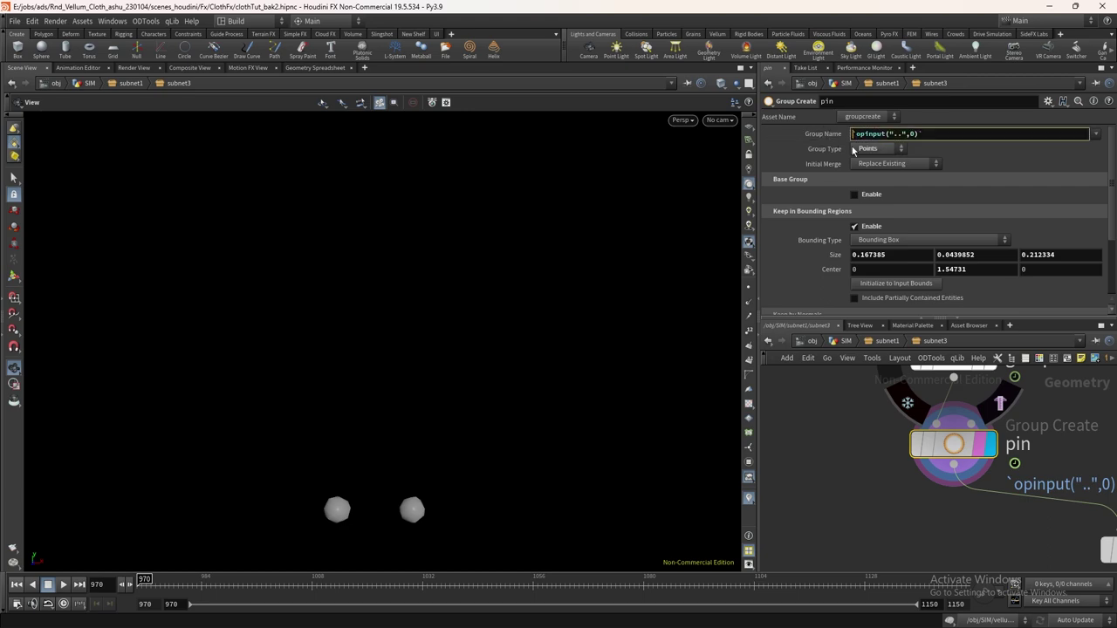
pyautogui.write('`strr')
pyautogui.press('Down')
pyautogui.press('Return')
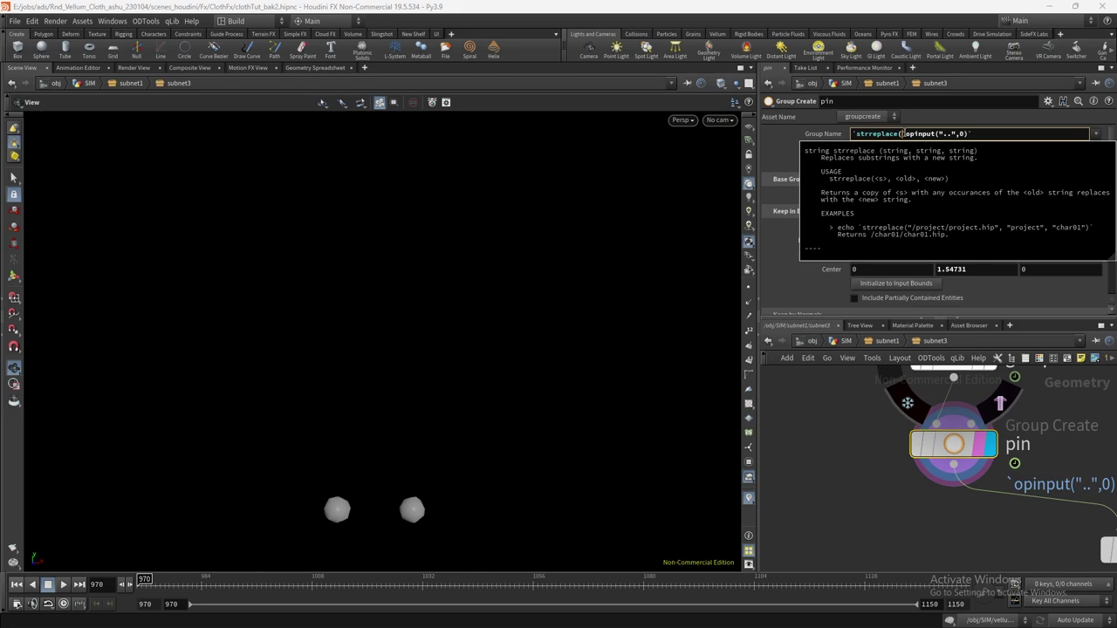
pyautogui.click(905, 134)
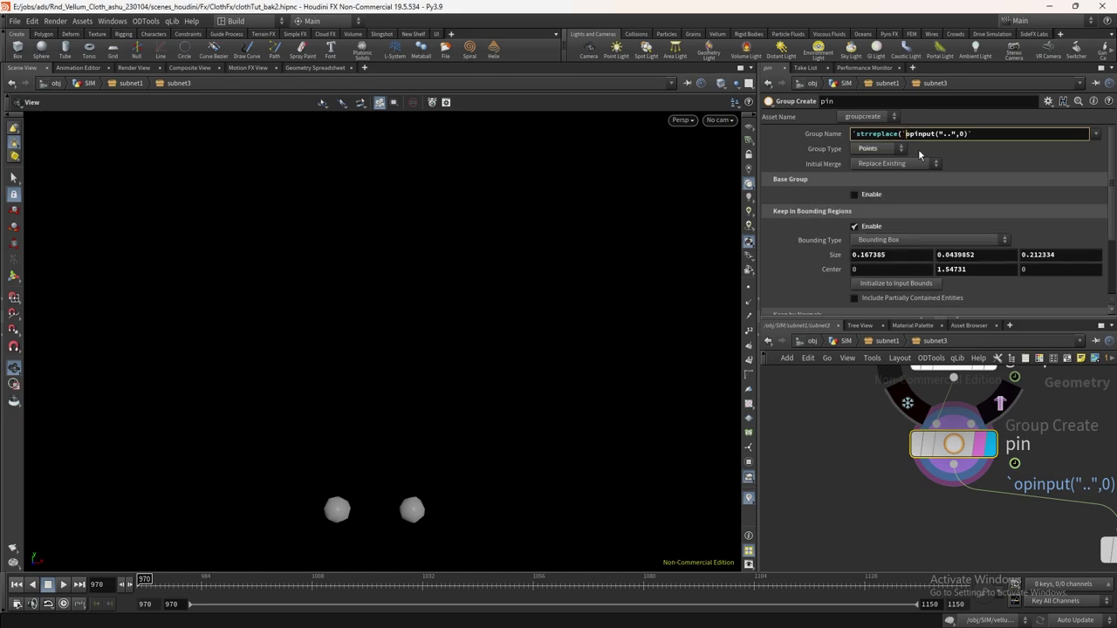
pyautogui.press('BackSpace')
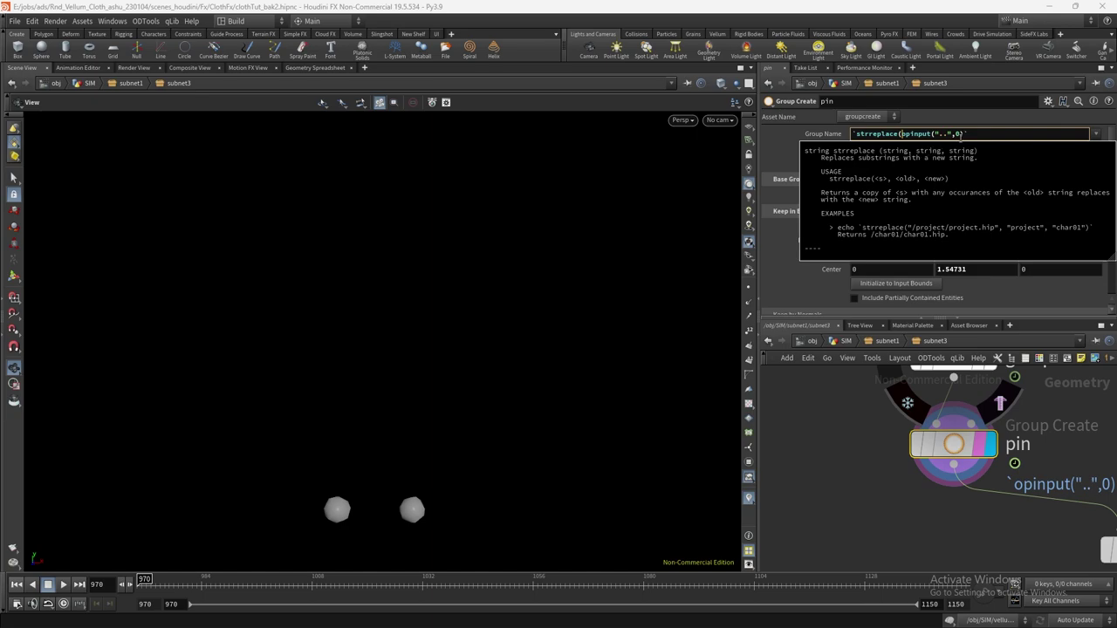
pyautogui.press('Return')
pyautogui.click(983, 135)
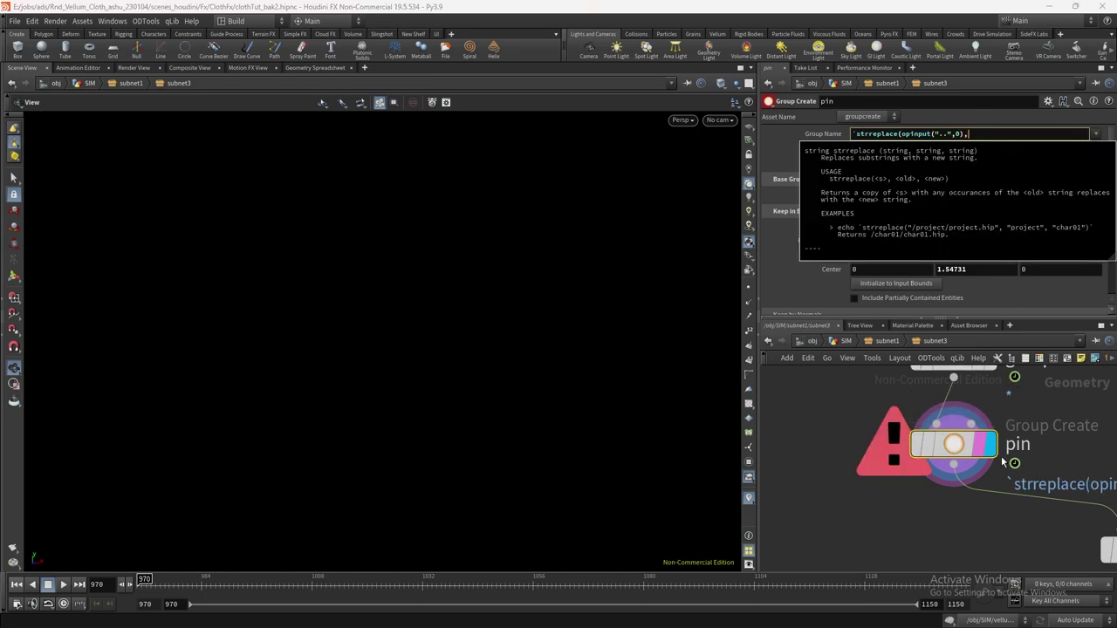
# Check the name prefix of the node feeding subnet3 in the parent network and return inside subnet3
pyautogui.click(880, 343)
pyautogui.click(967, 449)
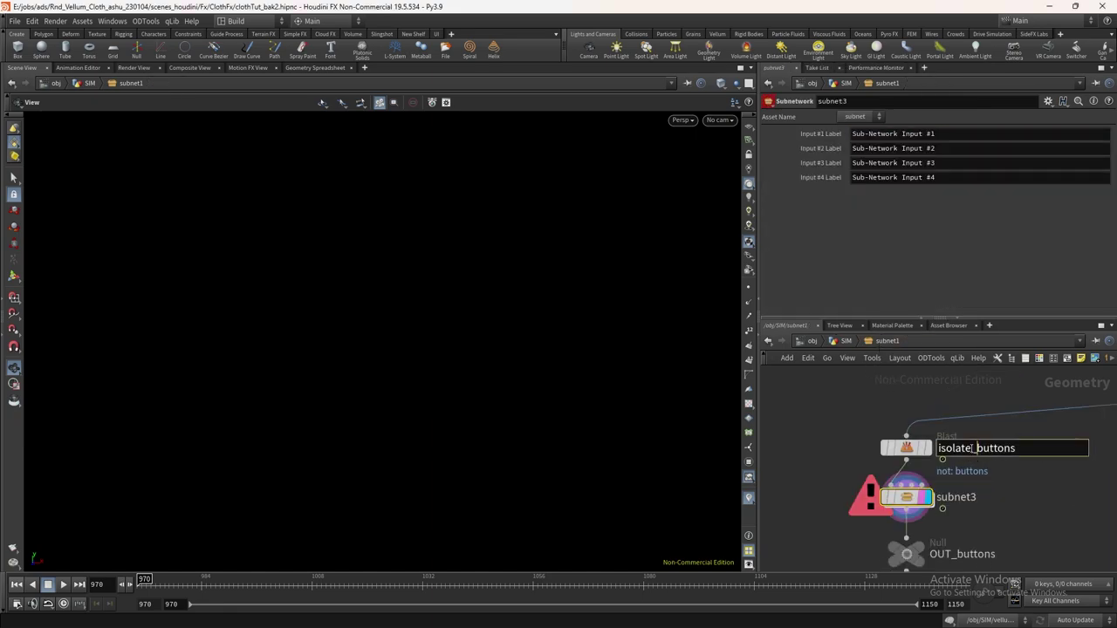
pyautogui.moveTo(974, 449); pyautogui.dragTo(938, 449)
pyautogui.doubleClick(904, 498)
# Complete the pin node's group name as `strreplace(opinput("..",0),"isolate_","")` and check its evaluated value
pyautogui.click(973, 136)
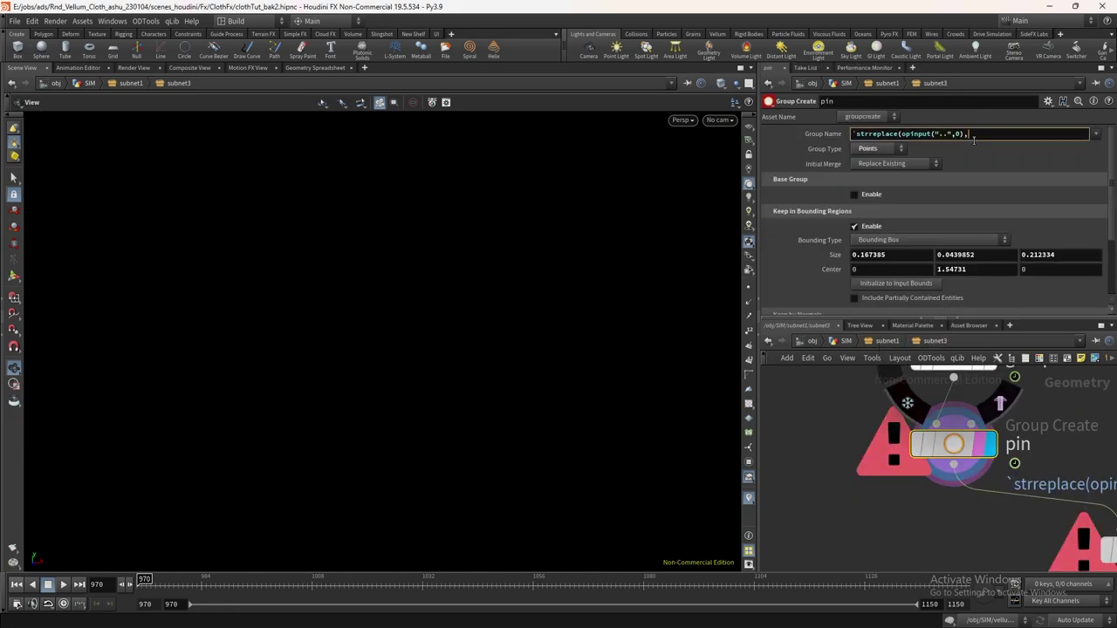
pyautogui.write('isolate"')
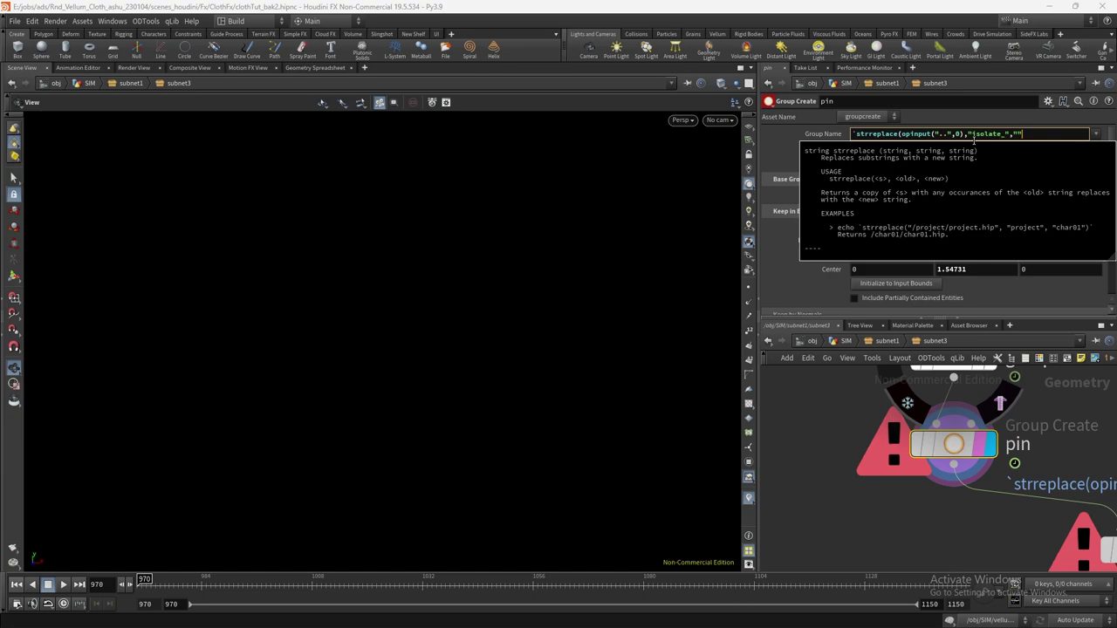
pyautogui.write(')')
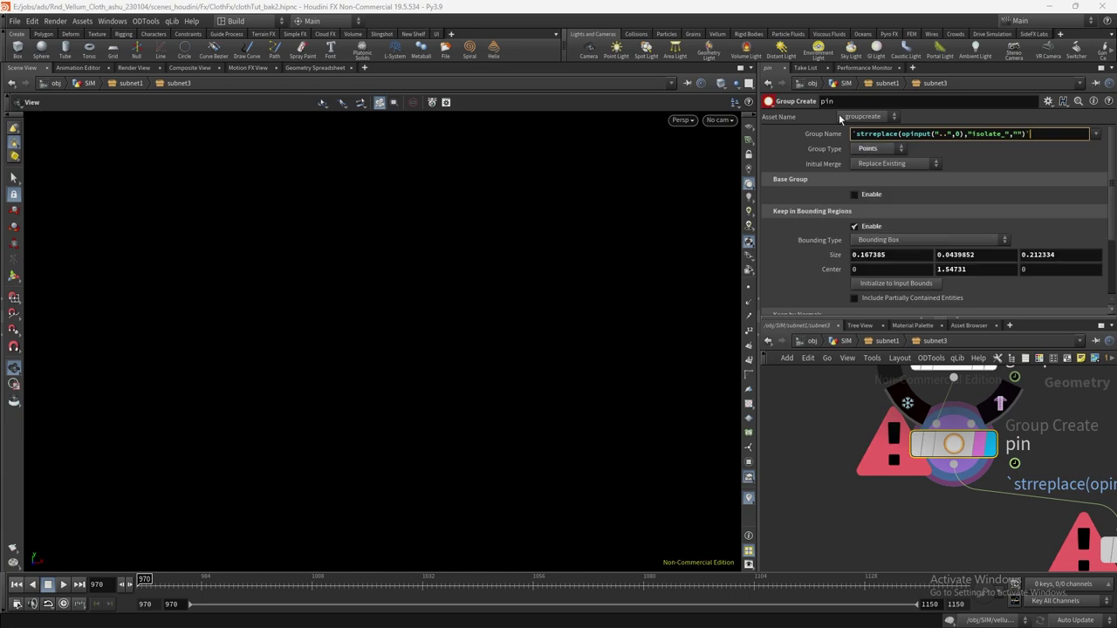
pyautogui.press('Return')
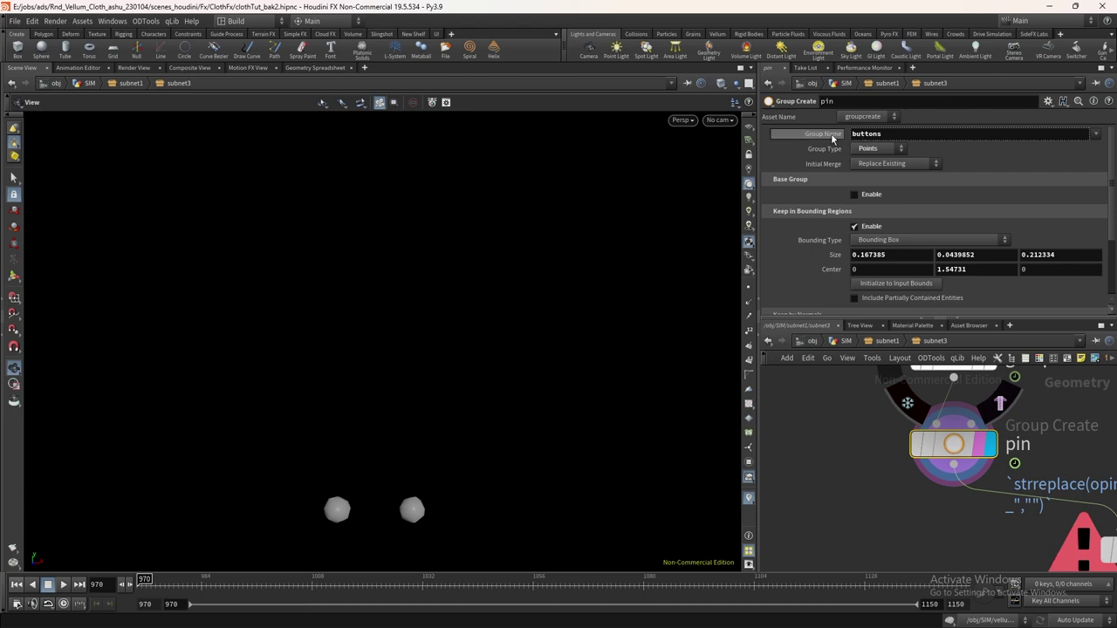
pyautogui.click(825, 134)
pyautogui.click(821, 135)
pyautogui.click(823, 134)
# Append _$OS to the pin node's group name expression and compare the evaluated name with the expression
pyautogui.click(1040, 134)
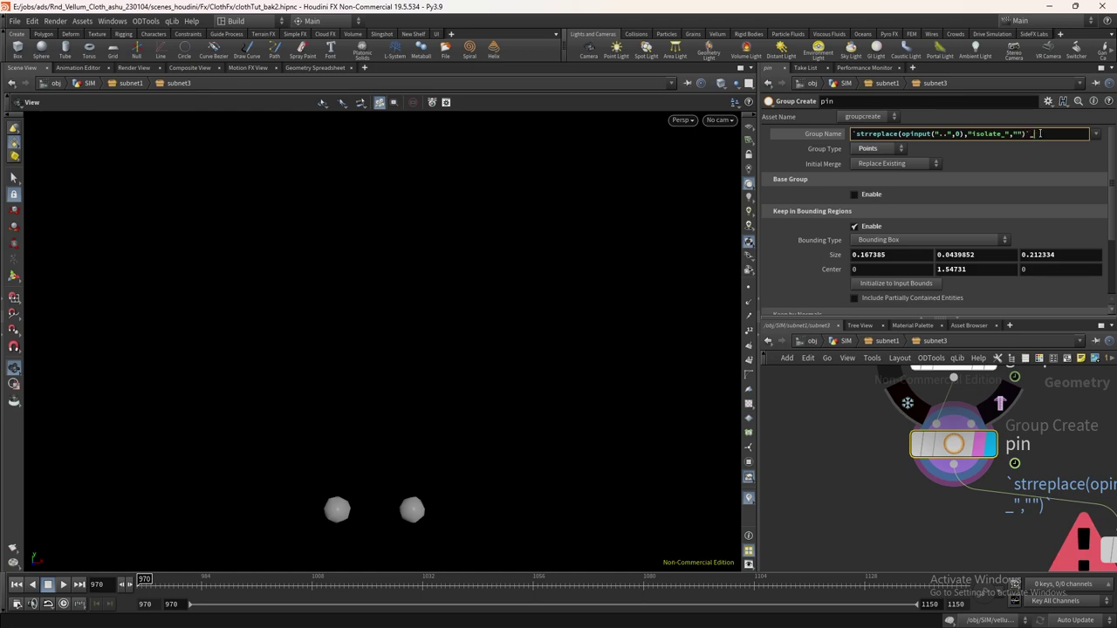
pyautogui.write('_$OS')
pyautogui.press('Return')
pyautogui.click(826, 135)
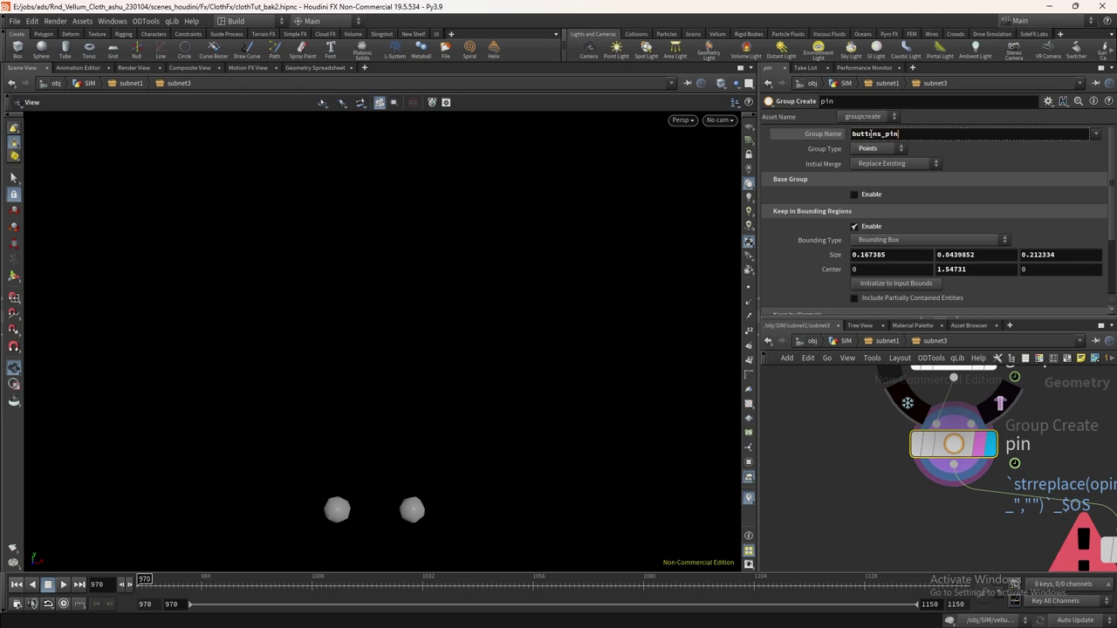
pyautogui.click(823, 134)
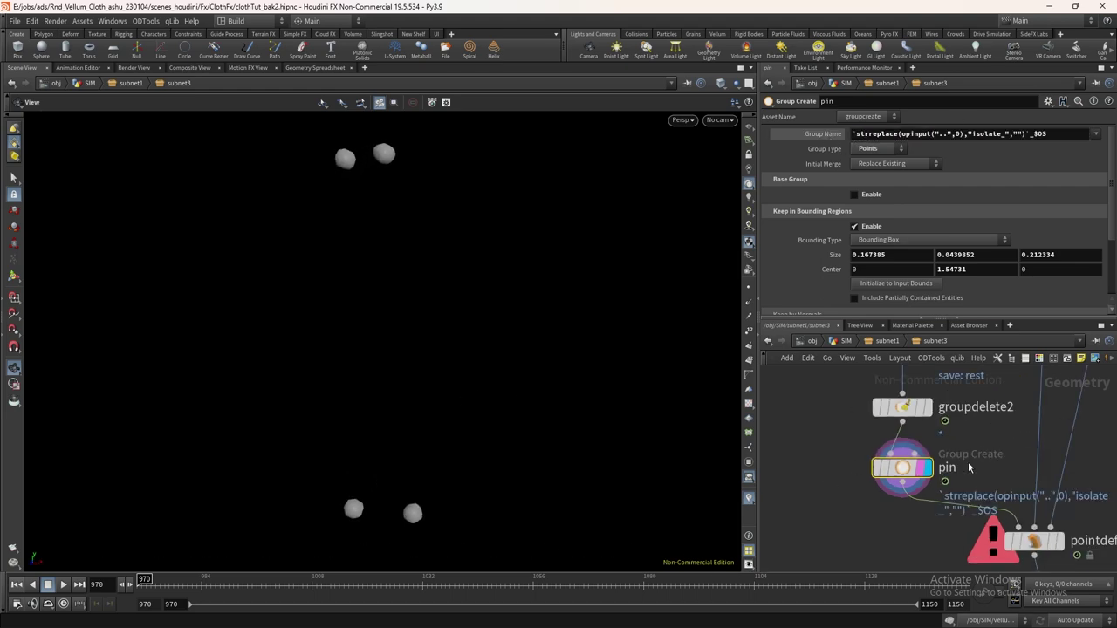
# Turn off Keep in Bounding Regions on the pin node and enable its Base Group
pyautogui.click(14, 276)
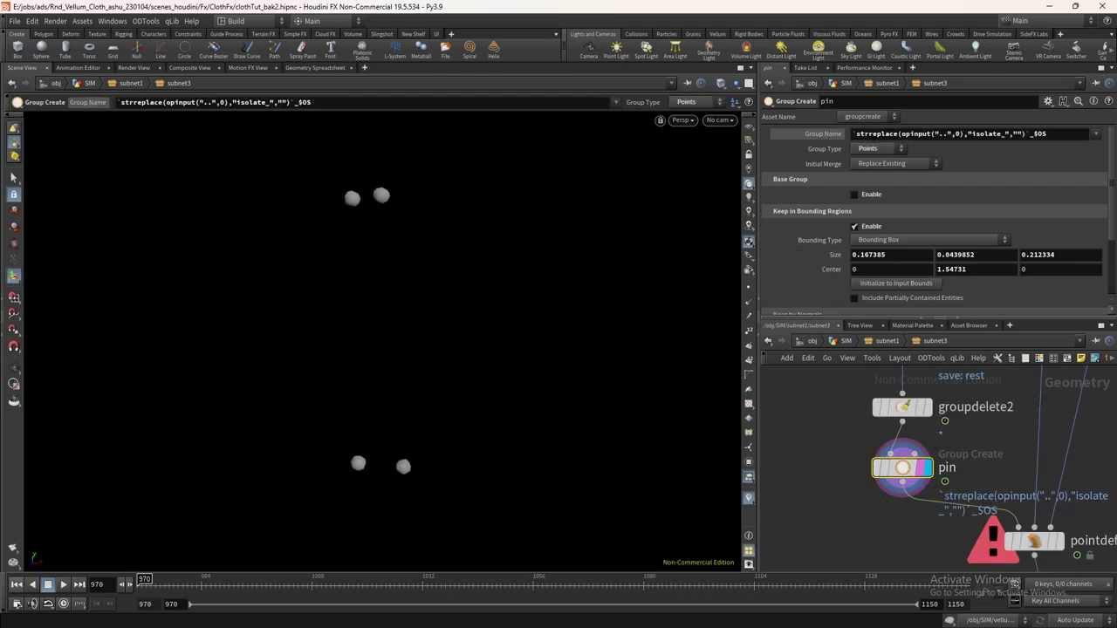
pyautogui.click(855, 226)
pyautogui.click(855, 193)
pyautogui.press('Escape')
pyautogui.press('g')
pyautogui.moveTo(369, 332); pyautogui.dragTo(301, 488, button='right')
# Display the point deform node's output, check the buttons at another frame and return to the first frame
pyautogui.moveTo(1053, 547); pyautogui.dragTo(963, 460, button='middle')
pyautogui.click(968, 456)
pyautogui.click(361, 585)
pyautogui.click(18, 586)
# Go up to subnet1 and duplicate subnet3 into the space near the dress branch
pyautogui.press('u')
pyautogui.keyDown('alt'); pyautogui.moveTo(831, 423); pyautogui.dragTo(987, 429); pyautogui.keyUp('alt')
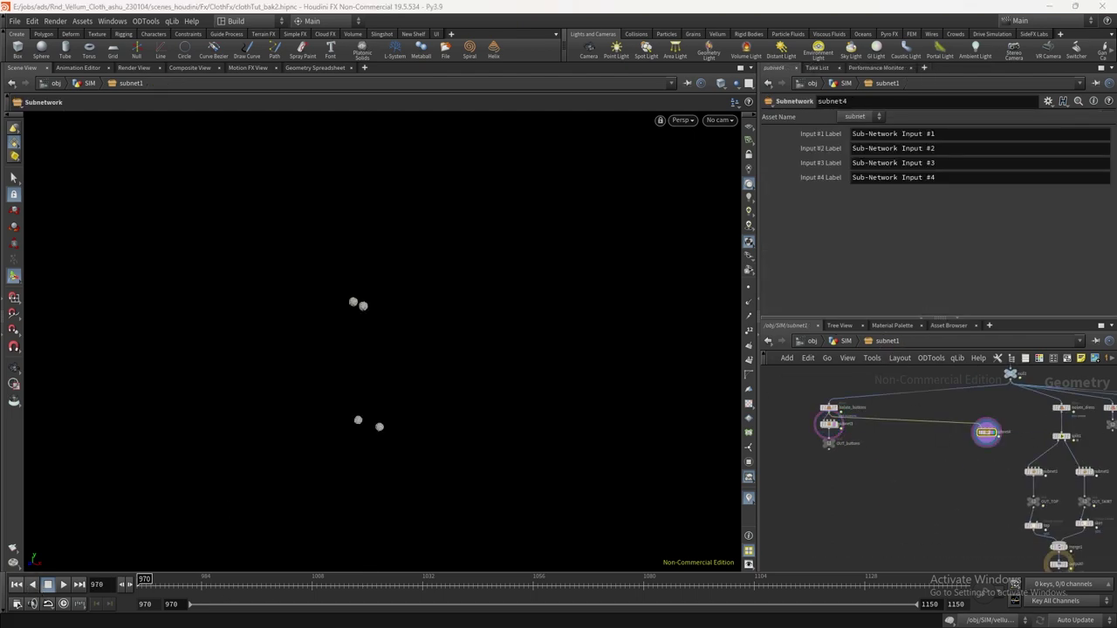
pyautogui.scroll(-2, 1005, 428)
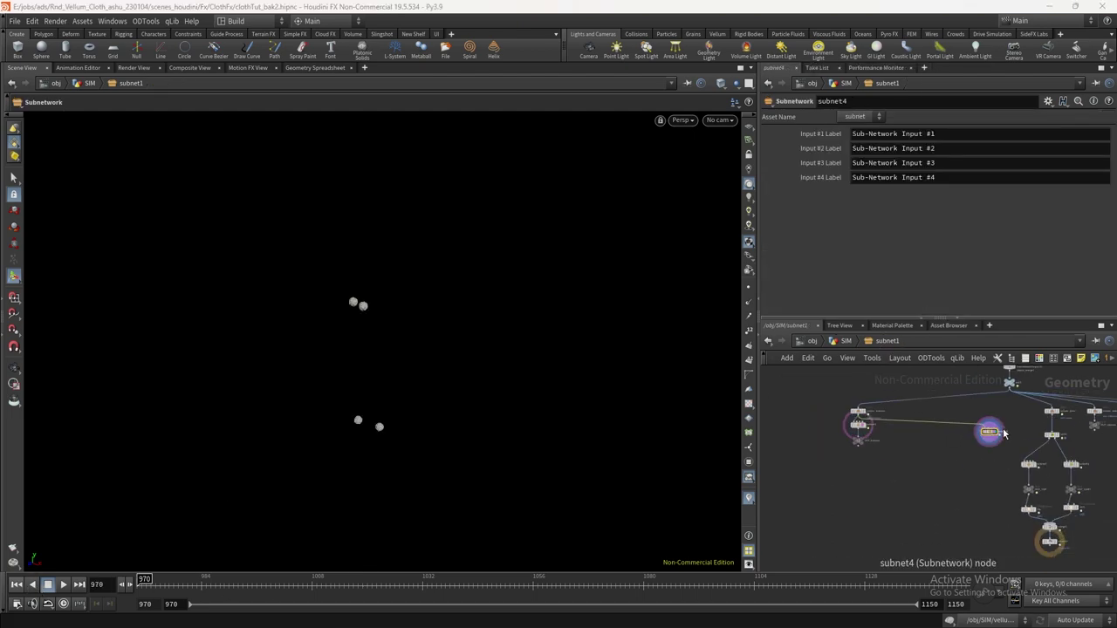
pyautogui.moveTo(1062, 430); pyautogui.dragTo(826, 418, button='middle')
pyautogui.scroll(1, 825, 418)
pyautogui.moveTo(842, 479); pyautogui.dragTo(936, 441, button='middle')
# Move the dress branch nodes aside and place the disconnected subnet4 below the ribbons branch
pyautogui.moveTo(932, 519); pyautogui.dragTo(845, 516)
pyautogui.scroll(2, 884, 394)
pyautogui.moveTo(906, 382); pyautogui.dragTo(918, 431, button='middle')
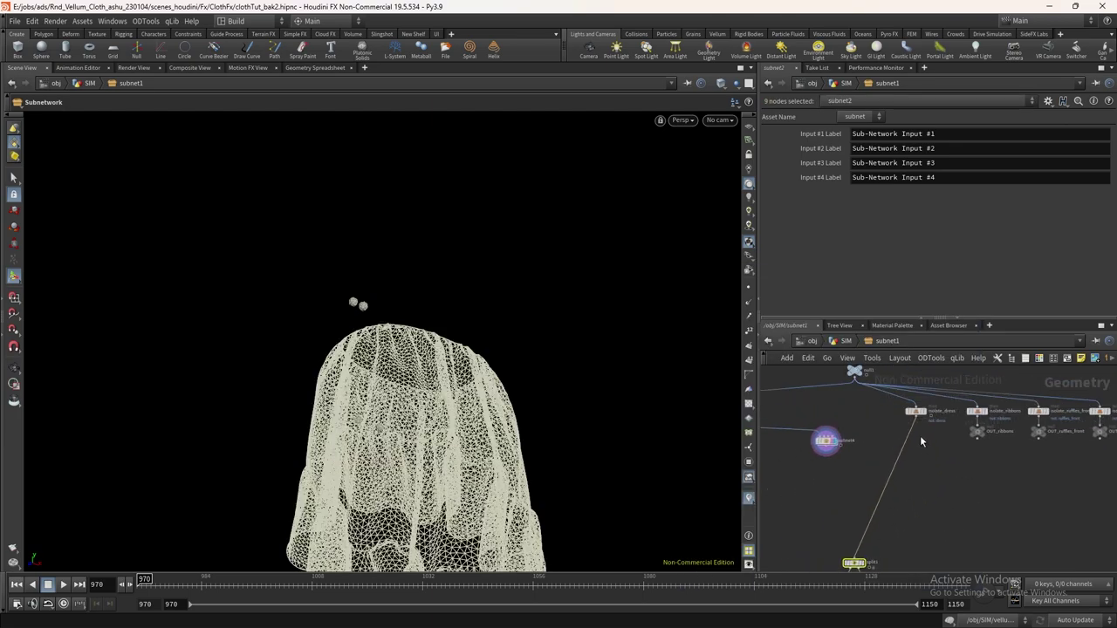
pyautogui.moveTo(917, 417); pyautogui.dragTo(979, 478)
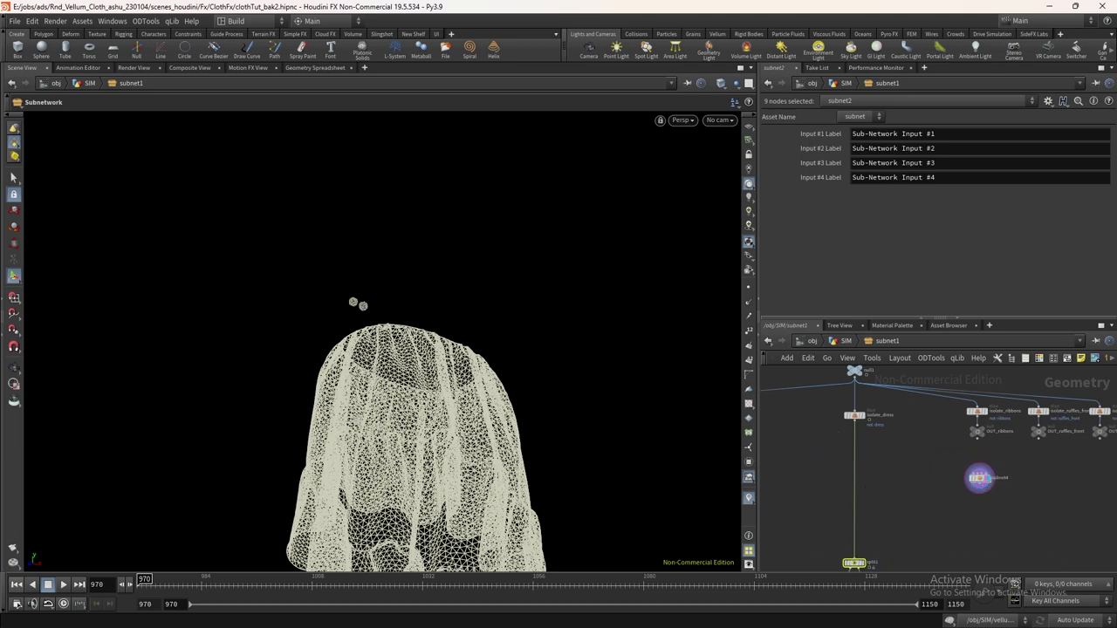
pyautogui.moveTo(971, 446); pyautogui.dragTo(959, 402, button='middle')
pyautogui.scroll(3, 915, 431)
pyautogui.scroll(-2, 965, 414)
pyautogui.scroll(1, 959, 399)
# Display OUT_ribbons and examine the ribbon geometry around the neck and bow knots
pyautogui.click(942, 397)
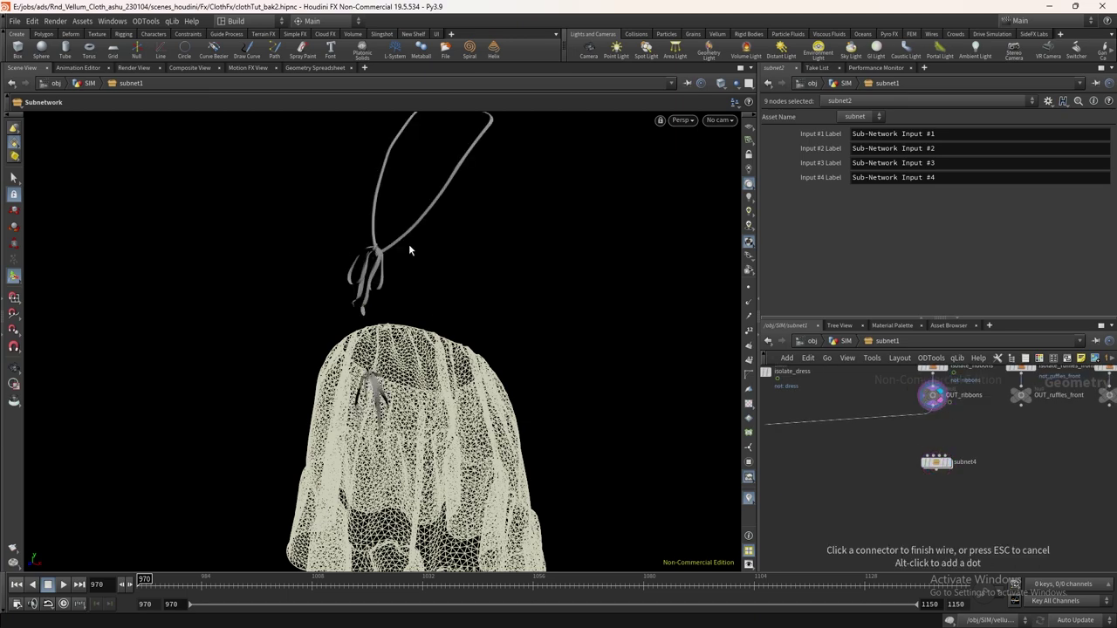
pyautogui.click(932, 400)
pyautogui.hotkey('space', 'g')
pyautogui.moveTo(429, 326); pyautogui.dragTo(402, 336)
pyautogui.moveTo(401, 337); pyautogui.dragTo(402, 304, button='right')
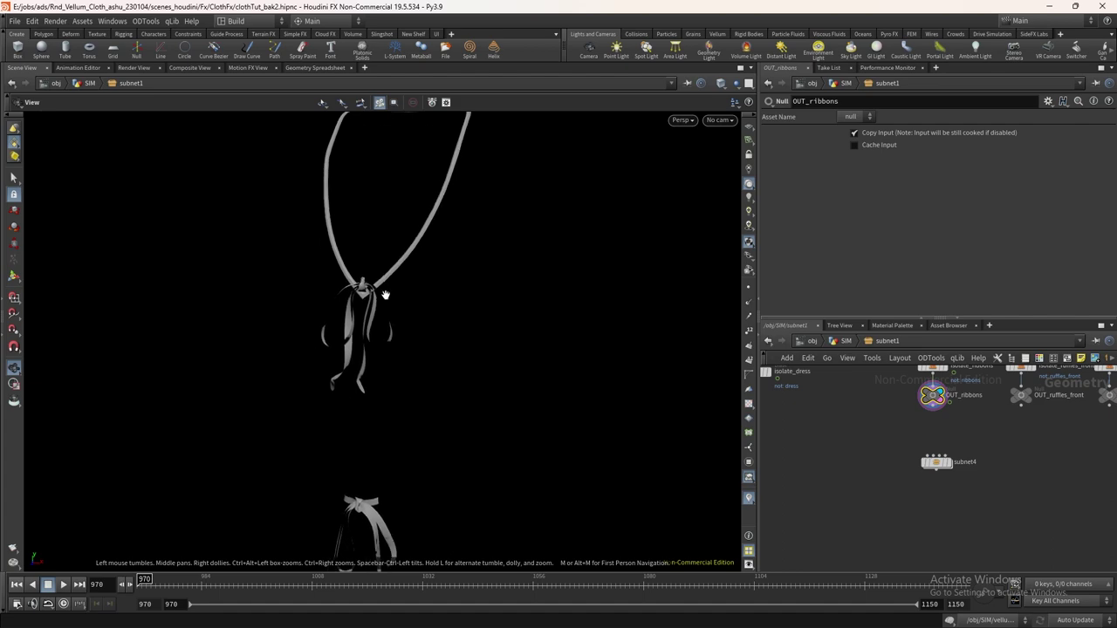
pyautogui.keyDown('alt'); pyautogui.moveTo(385, 295); pyautogui.dragTo(324, 297, button='right'); pyautogui.keyUp('alt')
pyautogui.keyDown('alt'); pyautogui.moveTo(324, 296); pyautogui.dragTo(464, 320); pyautogui.keyUp('alt')
pyautogui.keyDown('alt'); pyautogui.moveTo(464, 319); pyautogui.dragTo(477, 73, button='right'); pyautogui.keyUp('alt')
pyautogui.keyDown('alt'); pyautogui.moveTo(436, 271); pyautogui.dragTo(265, 278); pyautogui.keyUp('alt')
pyautogui.keyDown('alt'); pyautogui.moveTo(386, 296); pyautogui.dragTo(367, 349, button='right'); pyautogui.keyUp('alt')
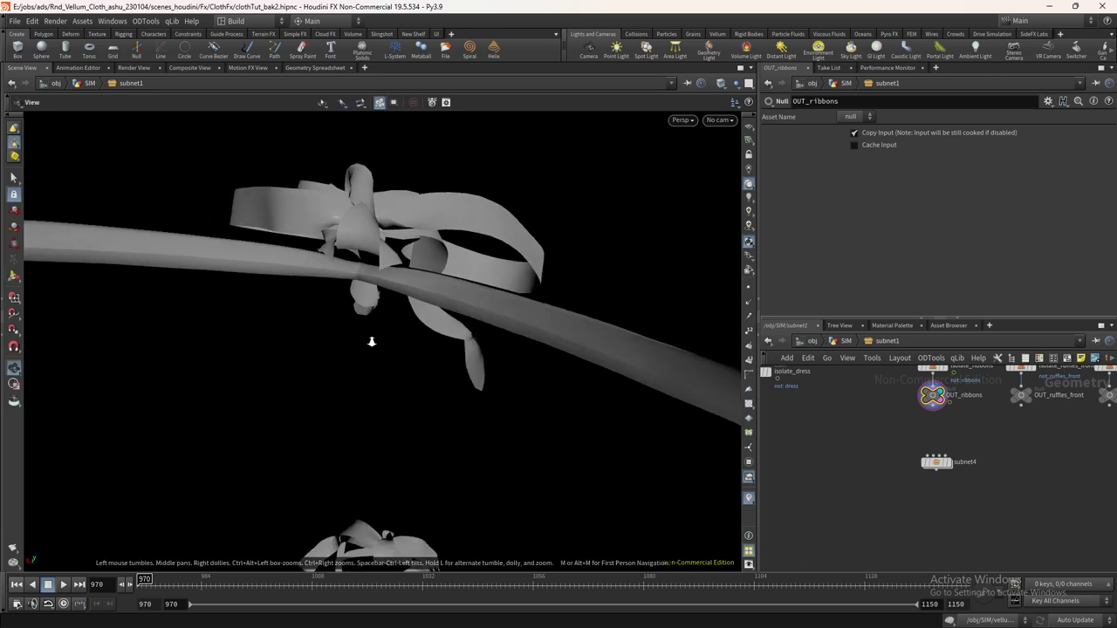
pyautogui.keyDown('alt'); pyautogui.moveTo(367, 349); pyautogui.dragTo(410, 314); pyautogui.keyUp('alt')
pyautogui.keyDown('alt'); pyautogui.moveTo(410, 315); pyautogui.dragTo(428, 244, button='right'); pyautogui.keyUp('alt')
# Add a Split node connected below OUT_ribbons
pyautogui.scroll(-2, 960, 462)
pyautogui.moveTo(1053, 502); pyautogui.dragTo(982, 469, button='middle')
pyautogui.scroll(2, 872, 425)
pyautogui.moveTo(885, 422); pyautogui.dragTo(900, 503, button='middle')
pyautogui.scroll(1, 885, 434)
pyautogui.click(882, 446)
pyautogui.press('Tab')
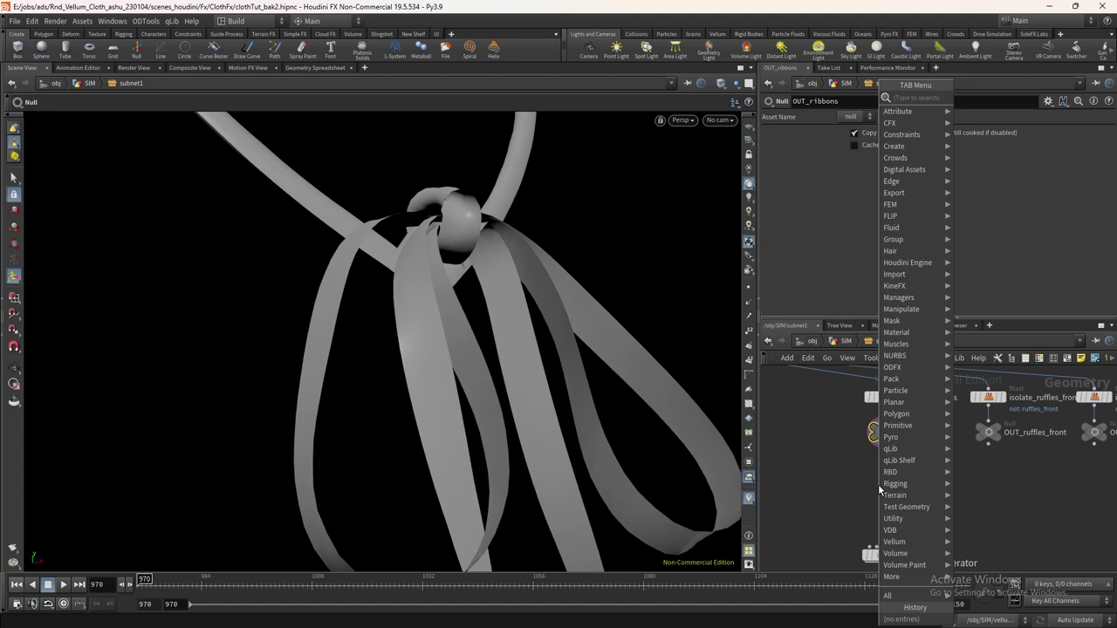
pyautogui.write('sp,')
pyautogui.press('BackSpace')
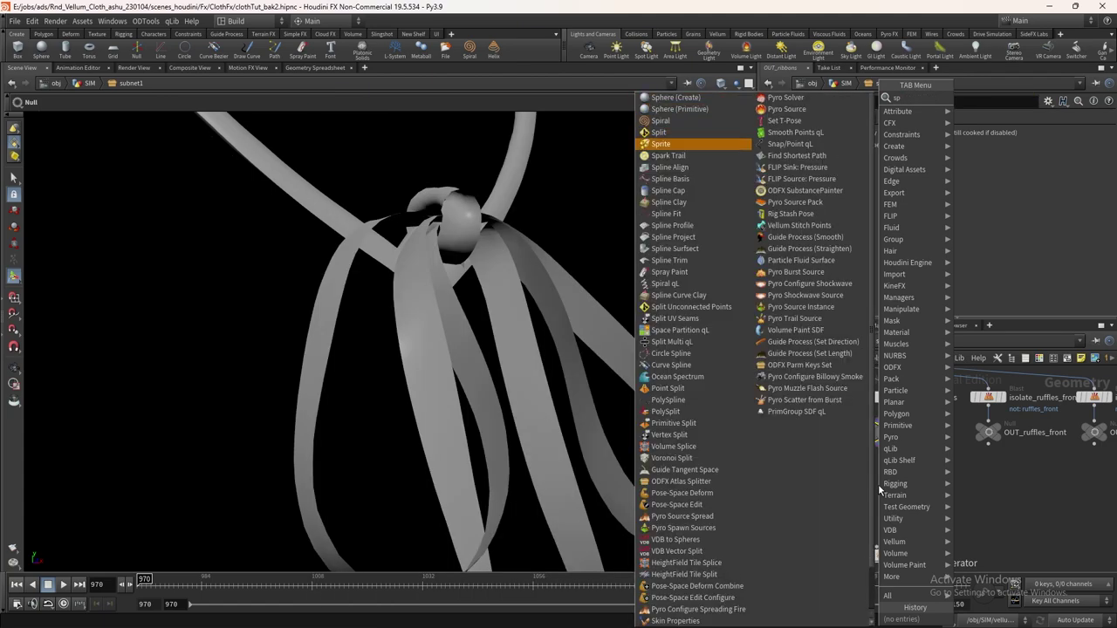
pyautogui.press('Up')
pyautogui.press('Return')
pyautogui.click(877, 485)
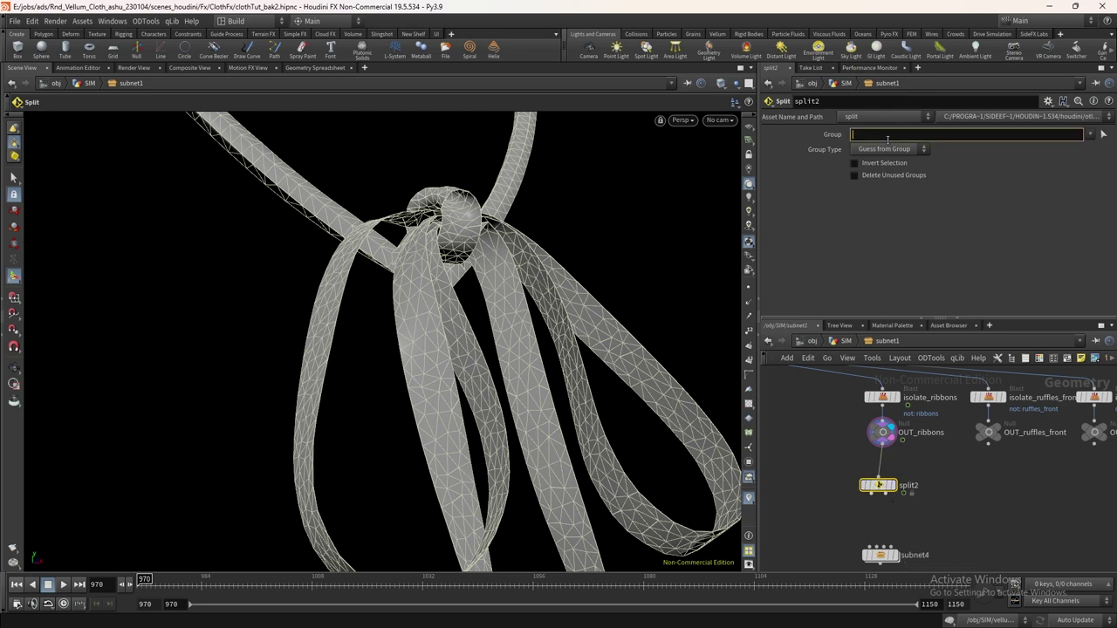
# Display the Split node and set its group to the neck ribbon's primitives, 3630-5835, picked in the viewport
pyautogui.scroll(3, 883, 485)
pyautogui.click(908, 454)
pyautogui.click(907, 515)
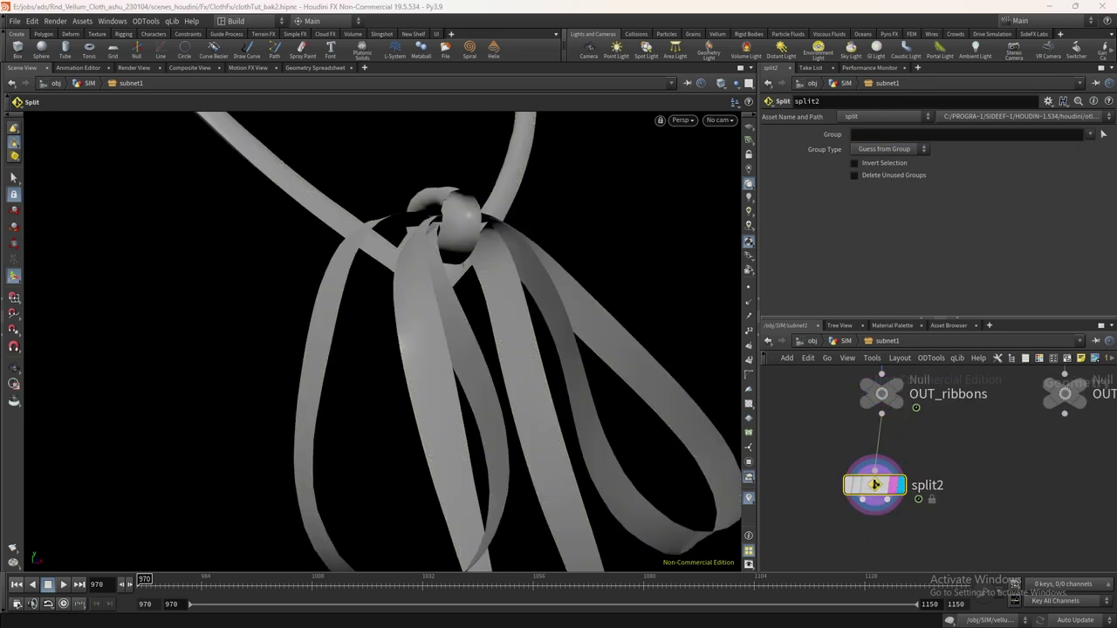
pyautogui.click(1103, 133)
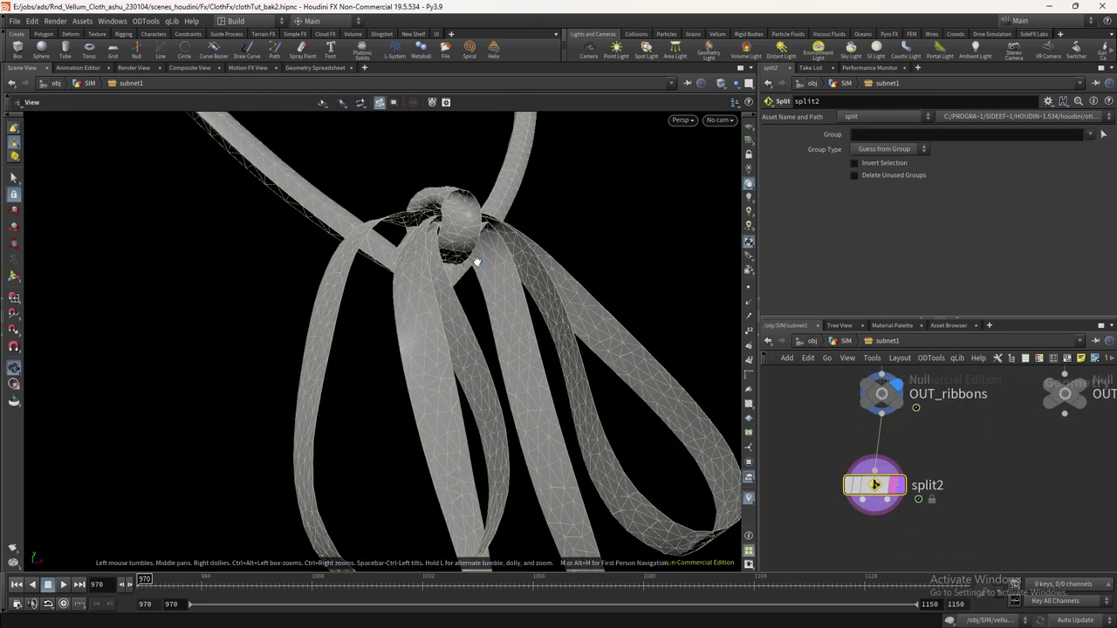
pyautogui.hotkey('space', 'h')
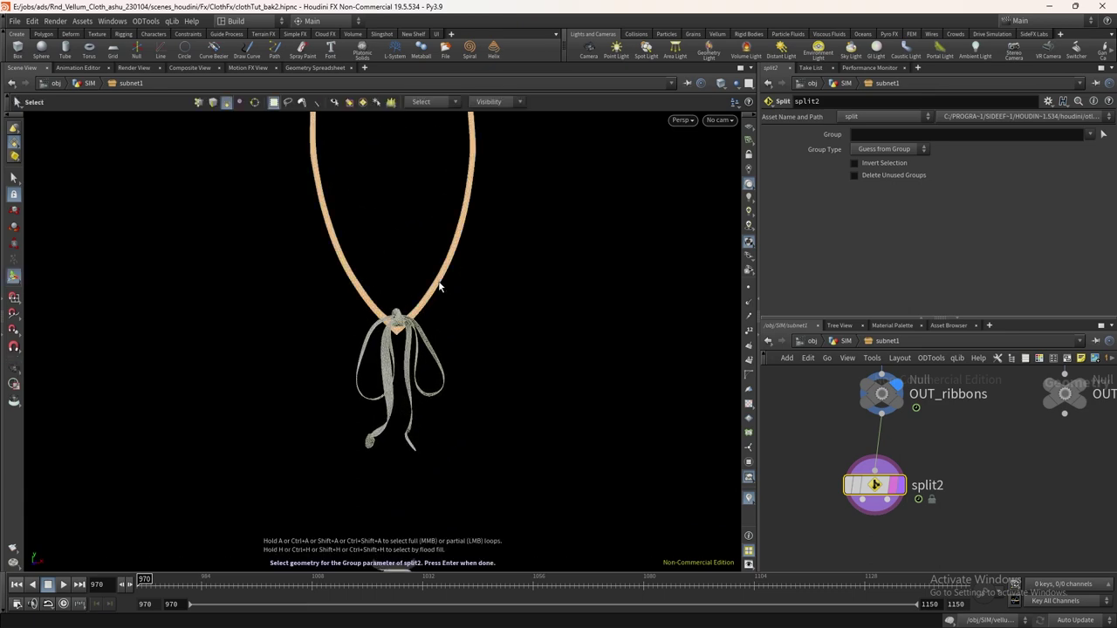
pyautogui.moveTo(439, 288); pyautogui.dragTo(428, 349)
pyautogui.scroll(5, 424, 231)
pyautogui.press('Return')
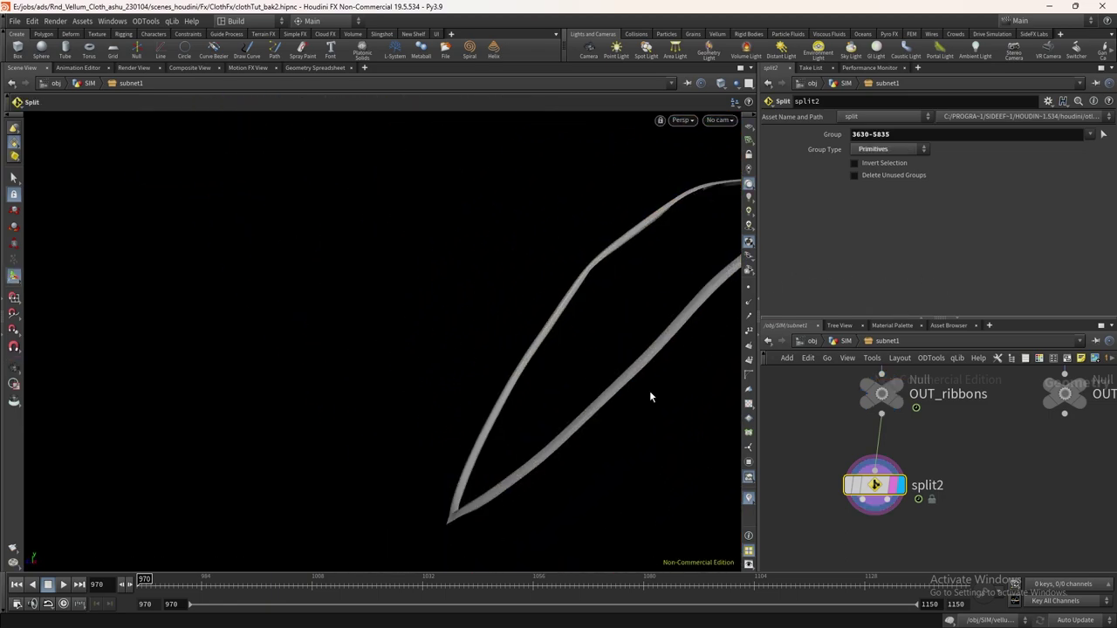
# Rename the Split node as isolate_neckband
pyautogui.scroll(-1, 951, 438)
pyautogui.moveTo(951, 438); pyautogui.dragTo(935, 359, button='middle')
pyautogui.scroll(2, 934, 363)
pyautogui.moveTo(916, 406); pyautogui.dragTo(920, 450, button='middle')
pyautogui.click(939, 453)
pyautogui.doubleClick(908, 451)
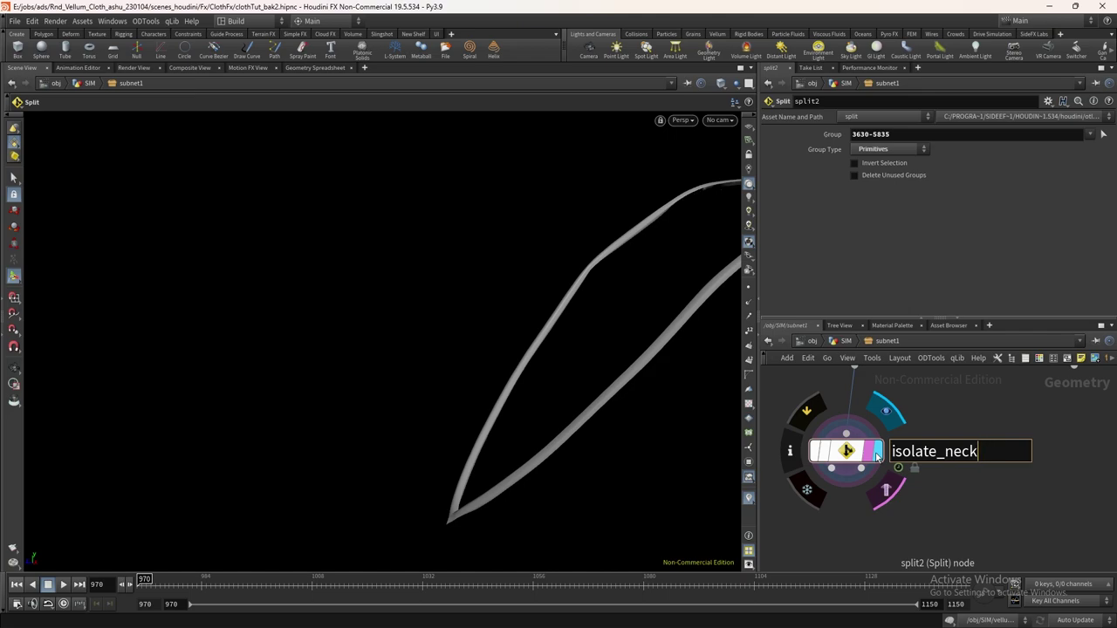
pyautogui.write('isolate_necklaces')
pyautogui.press('Return')
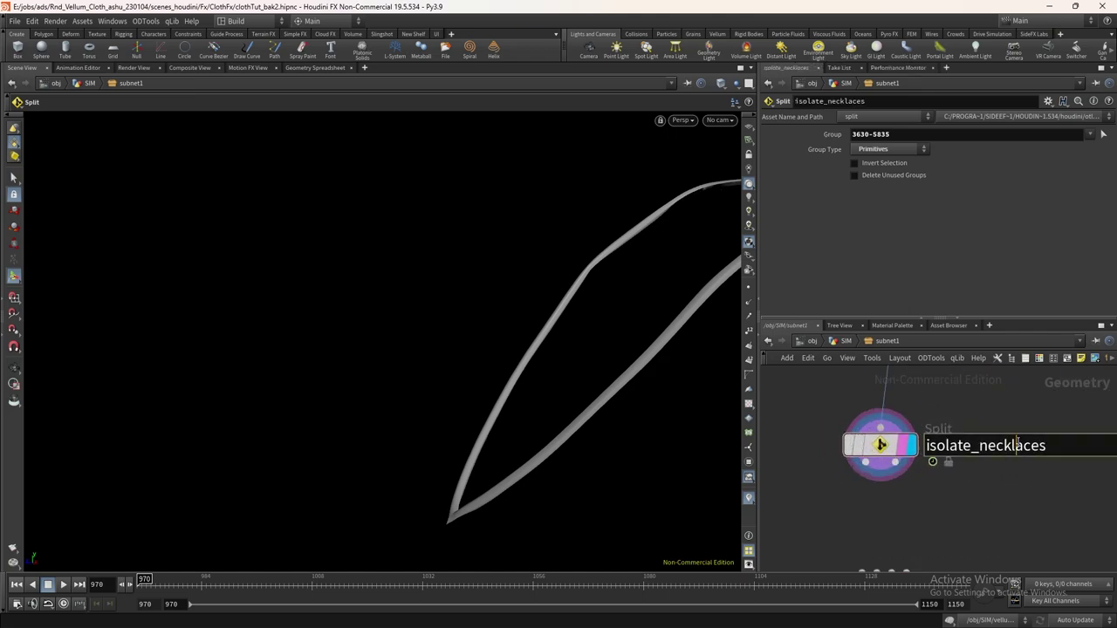
pyautogui.hotkey('shift', 'Left')
pyautogui.write('ban')
pyautogui.press('Return')
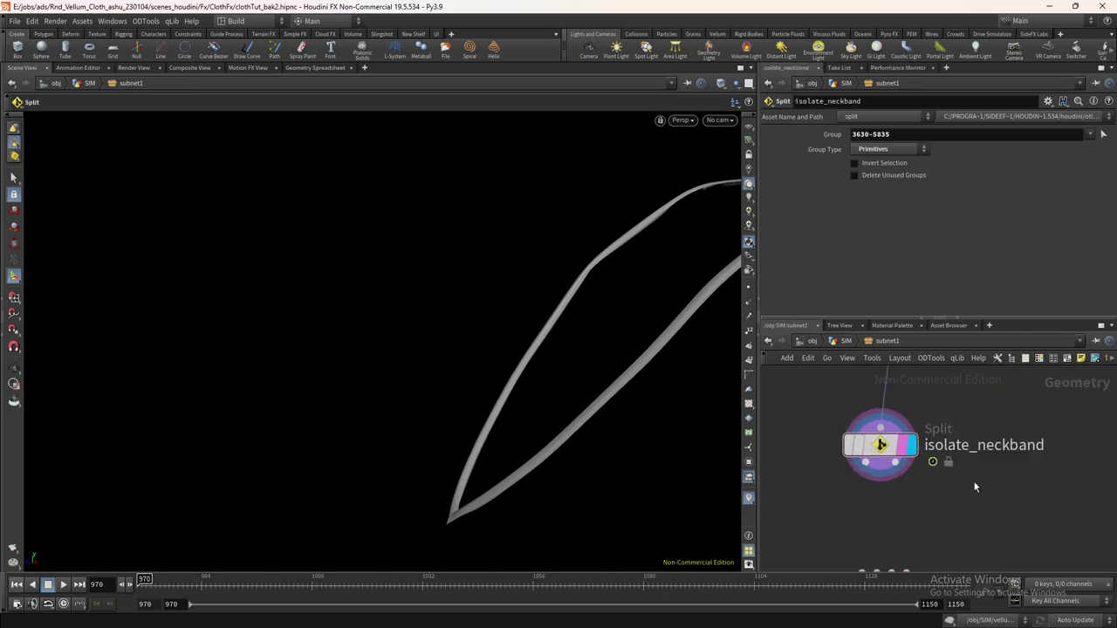
# Connect the first output of isolate_neckband to subnet4's first input and display subnet4
pyautogui.moveTo(858, 529); pyautogui.dragTo(872, 453, button='middle')
pyautogui.scroll(-1, 868, 476)
pyautogui.moveTo(878, 402); pyautogui.dragTo(882, 496)
pyautogui.click(923, 512)
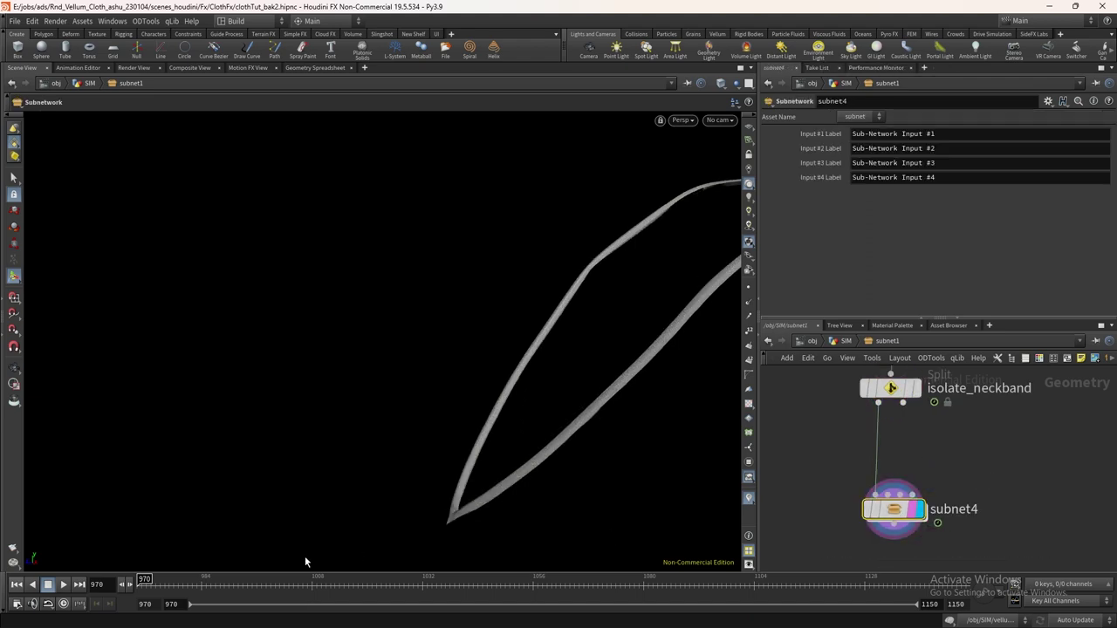
# Go to frame 1135 and inspect the point-deformed neckband inside subnet4
pyautogui.click(187, 585)
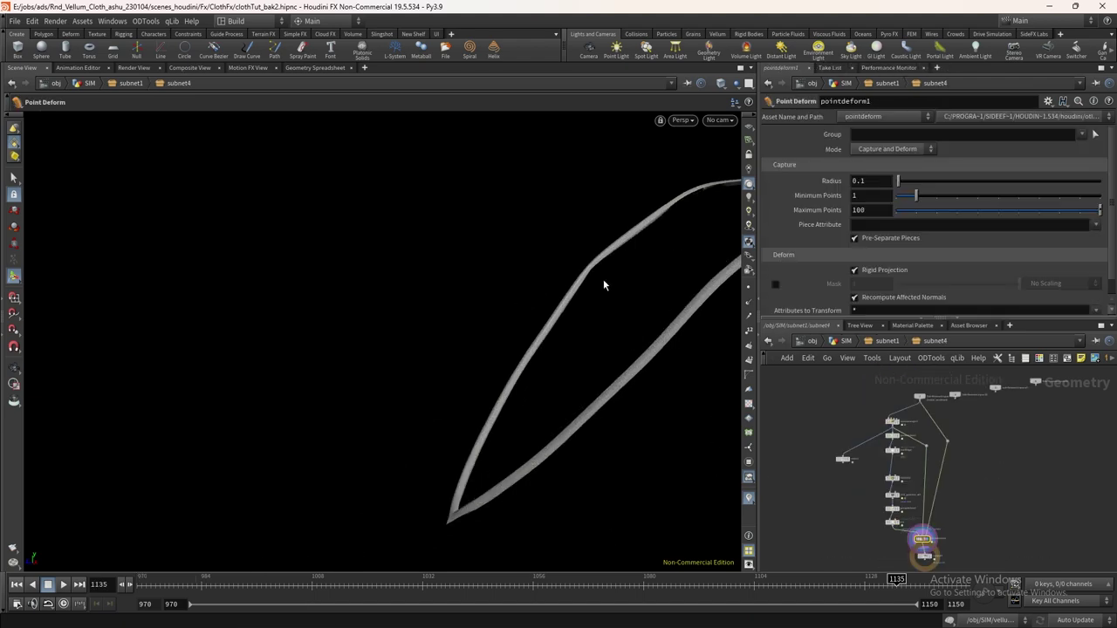
pyautogui.keyDown('alt'); pyautogui.moveTo(619, 353); pyautogui.dragTo(679, 374); pyautogui.keyUp('alt')
pyautogui.scroll(5, 905, 449)
# Insert a Fuse node between hardEdge and remesh1 in subnet4 and display its result
pyautogui.press('Tab')
pyautogui.write('fuse')
pyautogui.press('Return')
pyautogui.click(861, 458)
pyautogui.scroll(3, 860, 459)
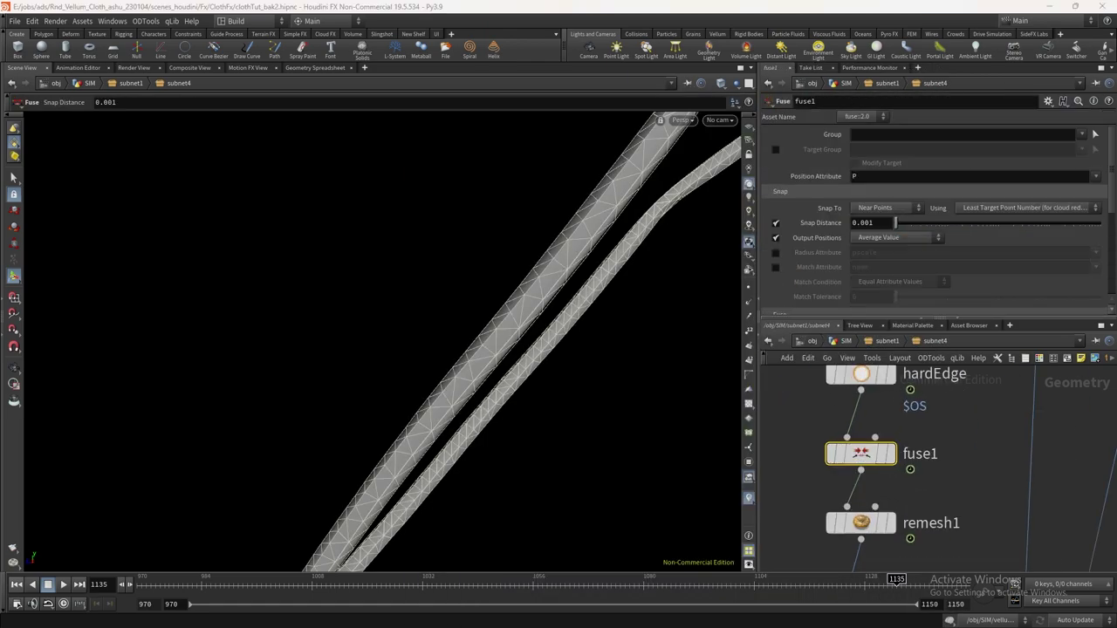
pyautogui.click(881, 454)
pyautogui.click(890, 453)
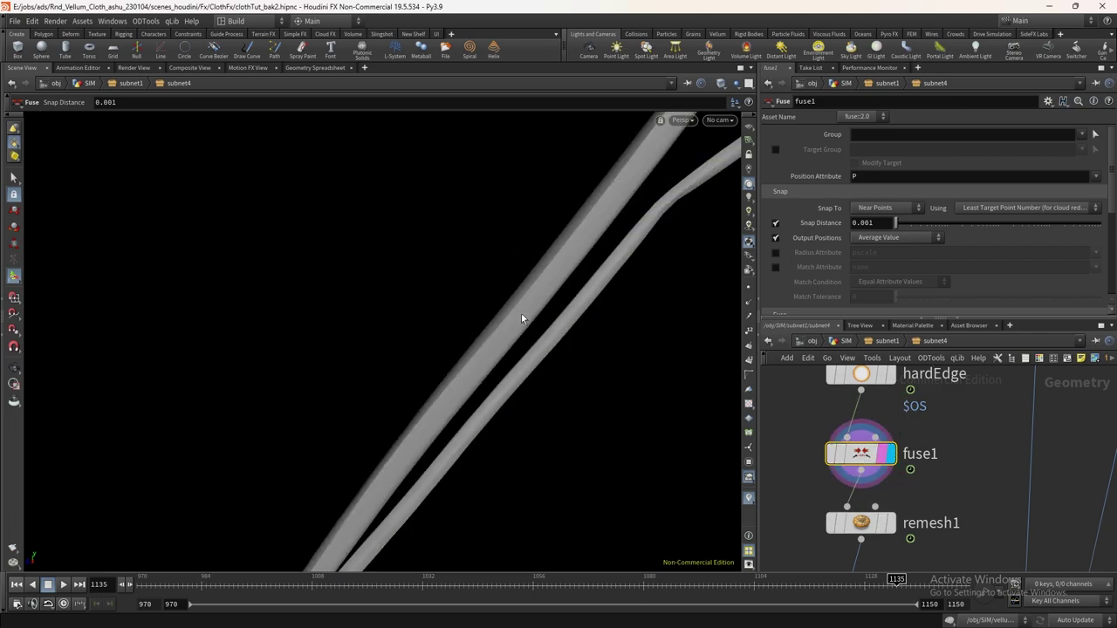
# Show point numbers on the neckband and toggle the bypass of fuse1 to compare its points with and without fusing
pyautogui.keyDown('alt'); pyautogui.moveTo(507, 305); pyautogui.dragTo(558, 261); pyautogui.keyUp('alt')
pyautogui.click(748, 330)
pyautogui.moveTo(849, 452)
pyautogui.click(825, 421)
pyautogui.click(824, 420)
pyautogui.click(824, 421)
pyautogui.click(824, 420)
pyautogui.click(825, 420)
pyautogui.click(825, 420)
pyautogui.click(824, 421)
pyautogui.click(824, 421)
pyautogui.click(824, 421)
pyautogui.keyDown('alt'); pyautogui.moveTo(401, 379); pyautogui.dragTo(516, 376); pyautogui.keyUp('alt')
pyautogui.keyDown('alt'); pyautogui.moveTo(563, 309); pyautogui.dragTo(453, 316, button='right'); pyautogui.keyUp('alt')
pyautogui.keyDown('alt'); pyautogui.moveTo(453, 316); pyautogui.dragTo(379, 309); pyautogui.keyUp('alt')
pyautogui.keyDown('alt'); pyautogui.moveTo(379, 309); pyautogui.dragTo(471, 290, button='middle'); pyautogui.keyUp('alt')
pyautogui.moveTo(848, 453)
pyautogui.click(823, 425)
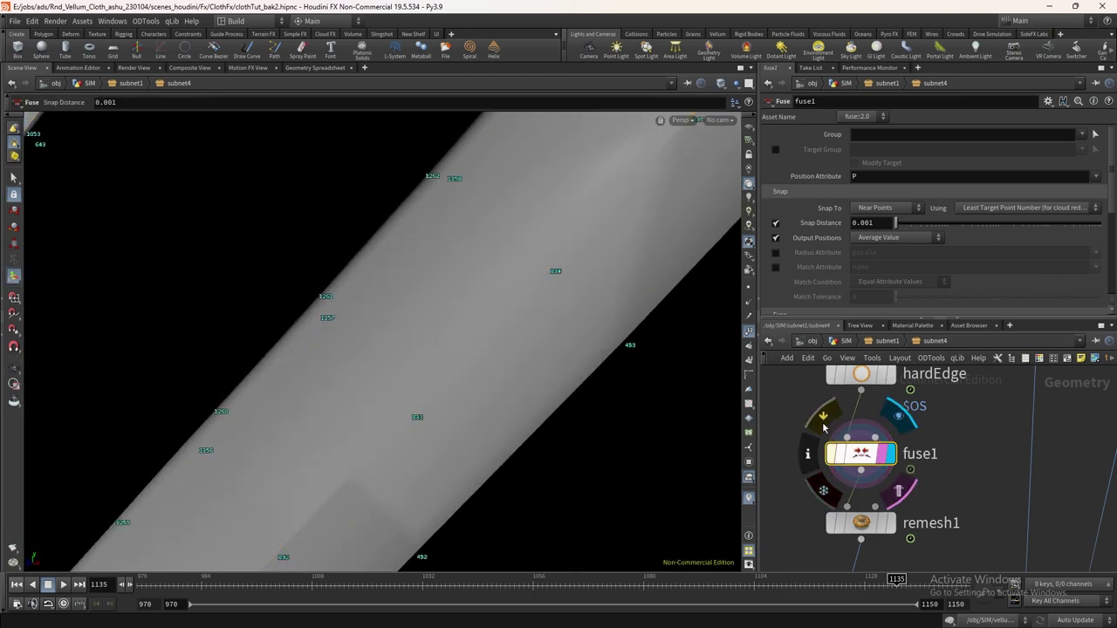
pyautogui.click(822, 428)
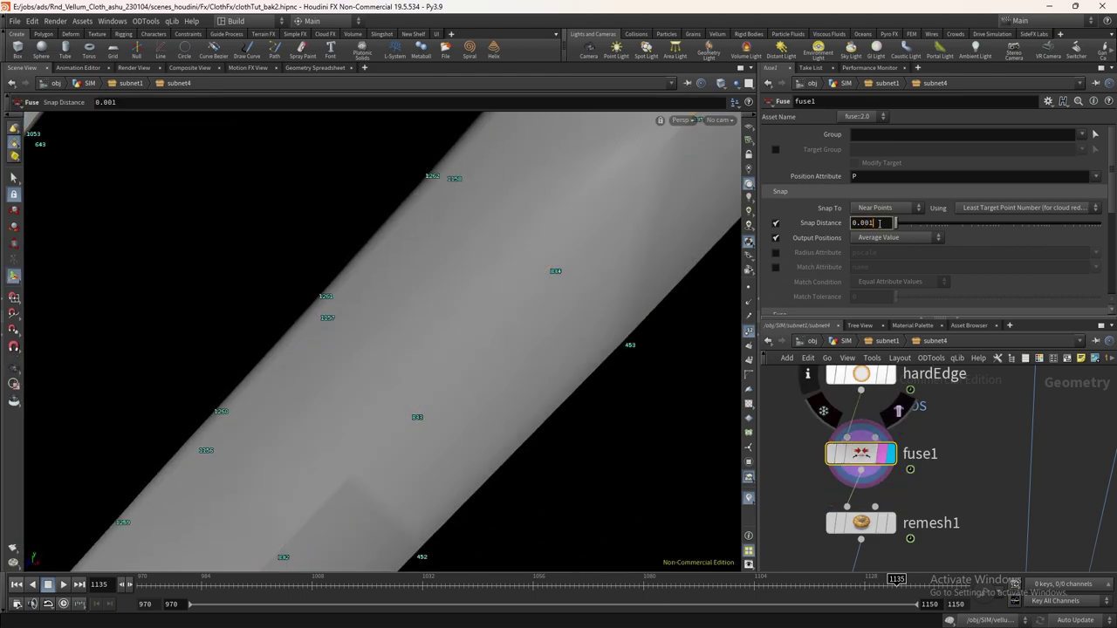
# Set the Snap Distance of fuse1 to 0.002 and compare the neckband points with the node bypassed and active
pyautogui.write('2')
pyautogui.keyDown('alt'); pyautogui.moveTo(645, 384); pyautogui.dragTo(561, 419, button='right'); pyautogui.keyUp('alt')
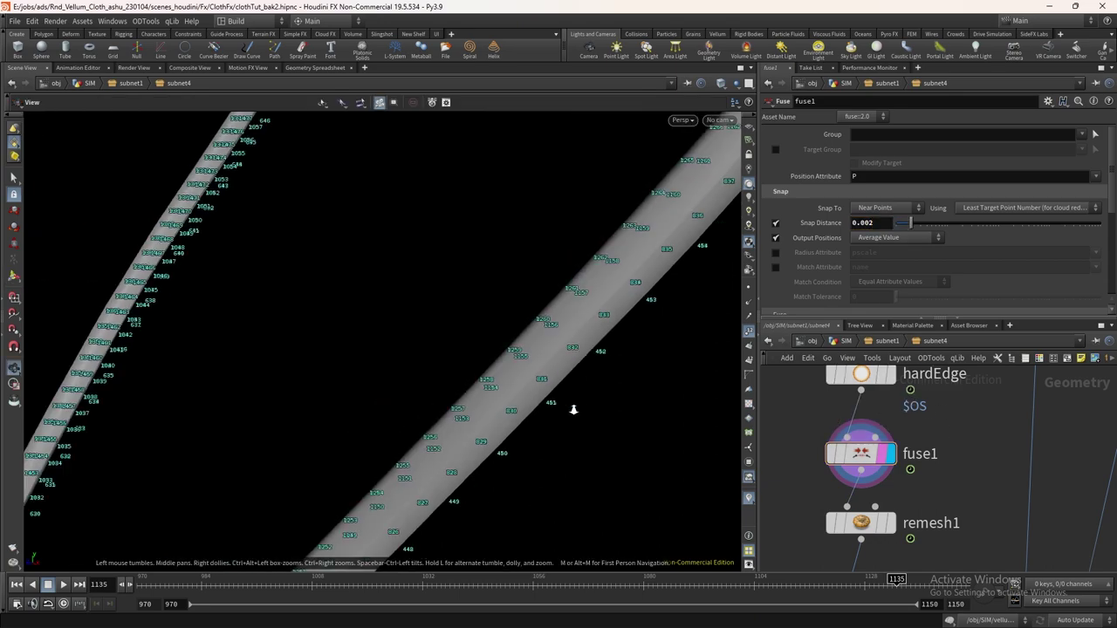
pyautogui.keyDown('alt'); pyautogui.moveTo(561, 419); pyautogui.dragTo(637, 418); pyautogui.keyUp('alt')
pyautogui.click(823, 428)
pyautogui.click(823, 427)
# Display remesh1 in subnet4, set its Target Size to 0.002, and hide the point numbers
pyautogui.moveTo(942, 458); pyautogui.dragTo(942, 381, button='middle')
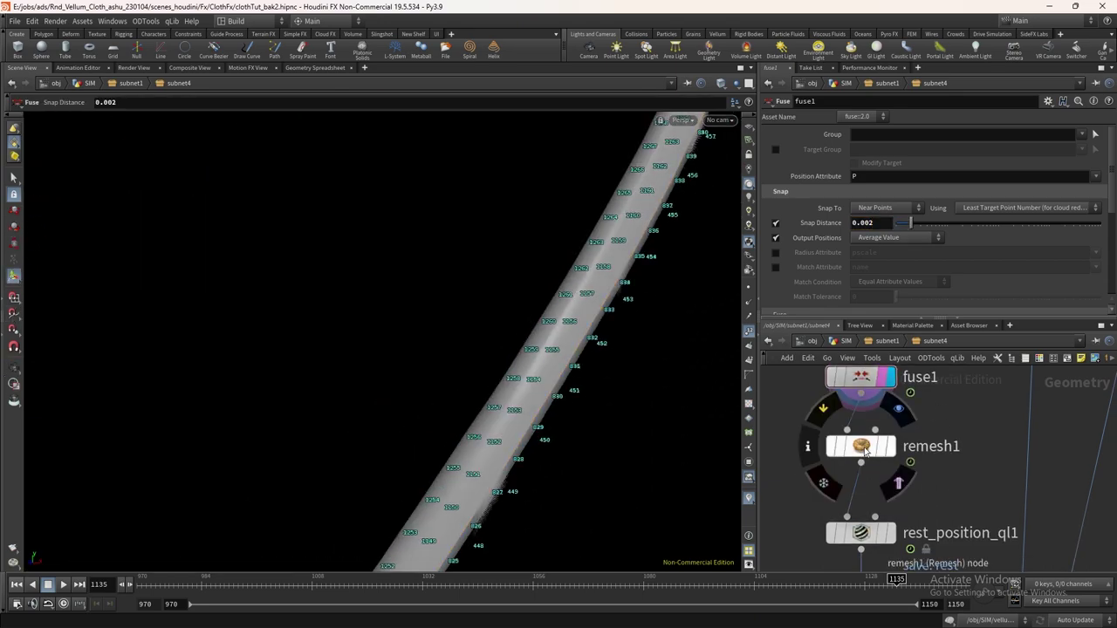
pyautogui.click(888, 446)
pyautogui.keyDown('alt'); pyautogui.moveTo(604, 343); pyautogui.dragTo(567, 370, button='right'); pyautogui.keyUp('alt')
pyautogui.keyDown('alt'); pyautogui.moveTo(567, 370); pyautogui.dragTo(634, 372); pyautogui.keyUp('alt')
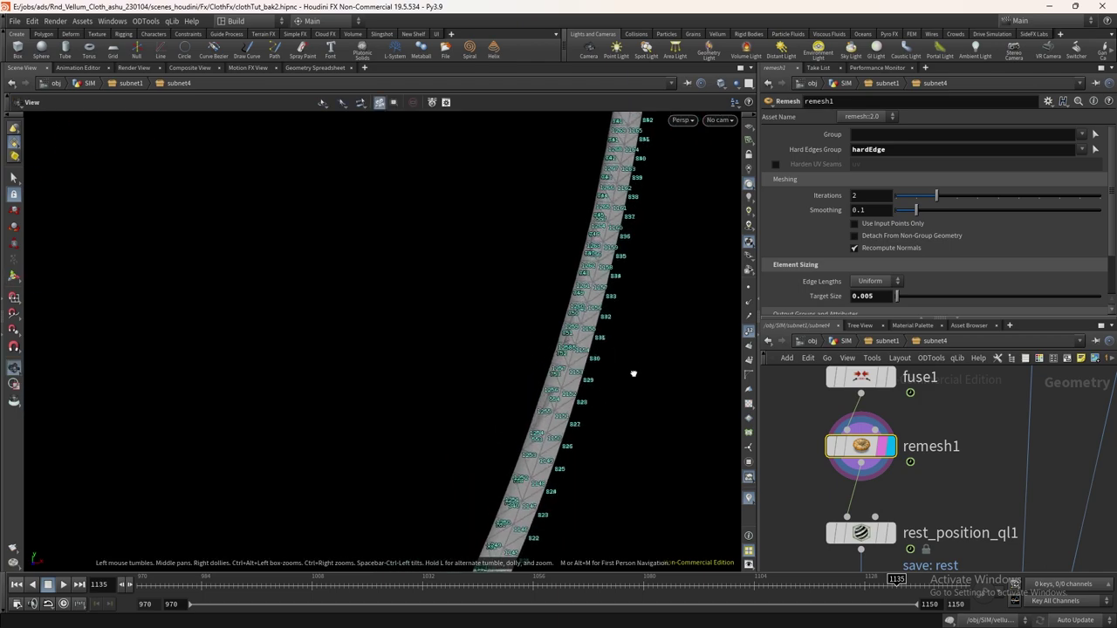
pyautogui.click(873, 297)
pyautogui.press('BackSpace')
pyautogui.write('2')
pyautogui.press('Return')
pyautogui.keyDown('alt'); pyautogui.moveTo(655, 375); pyautogui.dragTo(624, 384, button='right'); pyautogui.keyUp('alt')
pyautogui.click(749, 330)
# Close the current Scene View and open a new Scene View pane tab in its place
pyautogui.keyDown('alt'); pyautogui.moveTo(648, 351); pyautogui.dragTo(593, 376); pyautogui.keyUp('alt')
pyautogui.keyDown('alt'); pyautogui.moveTo(593, 376); pyautogui.dragTo(541, 443, button='right'); pyautogui.keyUp('alt')
pyautogui.keyDown('alt'); pyautogui.moveTo(541, 443); pyautogui.dragTo(517, 397); pyautogui.keyUp('alt')
pyautogui.click(60, 69)
pyautogui.click(303, 67)
pyautogui.moveTo(349, 83)
pyautogui.moveTo(411, 204)
pyautogui.click(530, 204)
# Examine the remeshed neckband up close in shaded and wireframe display
pyautogui.scroll(5, 471, 327)
pyautogui.moveTo(470, 327); pyautogui.dragTo(722, 159, button='right')
pyautogui.press('w')
pyautogui.press('w')
pyautogui.moveTo(534, 310); pyautogui.dragTo(641, 327)
pyautogui.click(748, 392)
pyautogui.moveTo(454, 323); pyautogui.dragTo(343, 310)
pyautogui.press('w')
pyautogui.press('w')
pyautogui.scroll(-2, 943, 480)
# Display subnet4's pin node, disable its Base Group, and enable Keep in Bounding Regions around the neckband's back
pyautogui.moveTo(945, 460); pyautogui.dragTo(948, 361, button='middle')
pyautogui.moveTo(921, 521); pyautogui.dragTo(931, 451, button='middle')
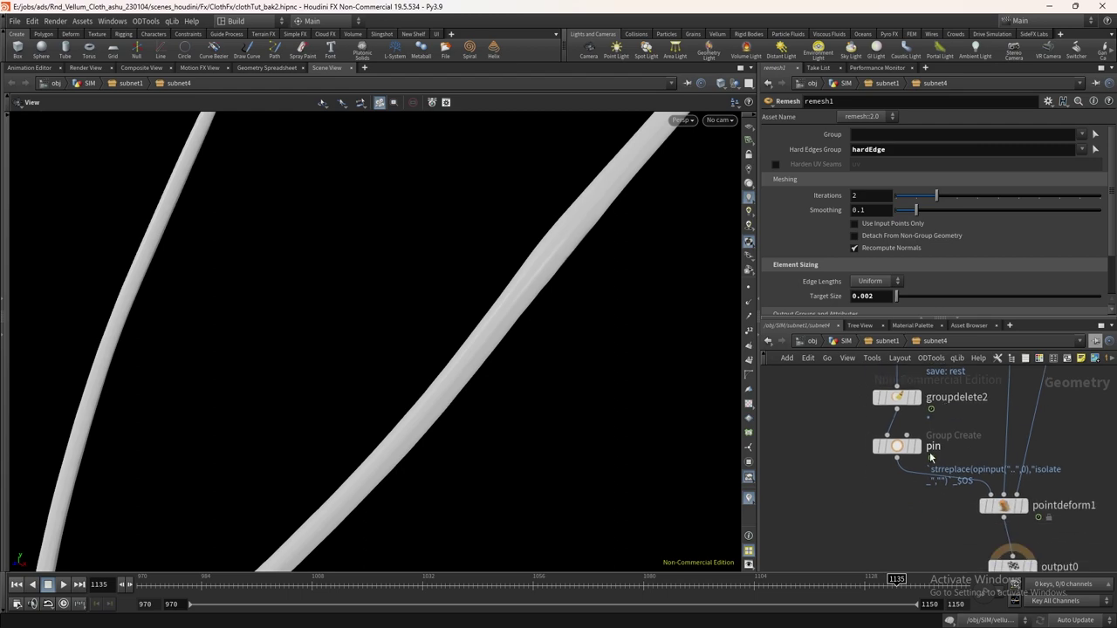
pyautogui.click(898, 449)
pyautogui.scroll(2, 898, 450)
pyautogui.click(926, 451)
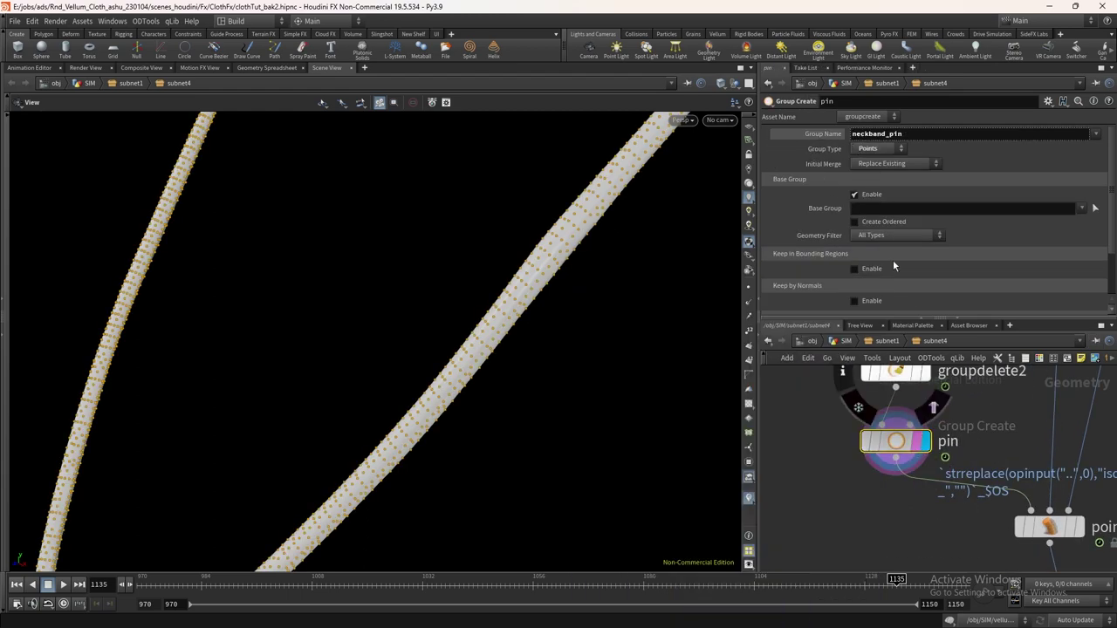
pyautogui.scroll(-2, 945, 436)
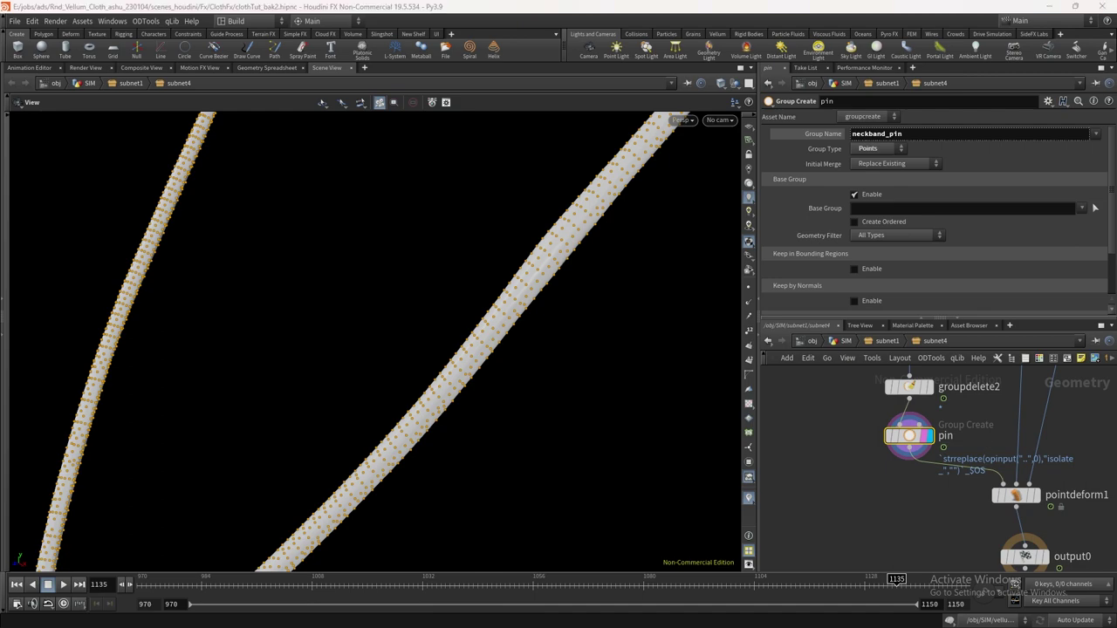
pyautogui.moveTo(558, 427); pyautogui.dragTo(411, 623, button='right')
pyautogui.moveTo(445, 502); pyautogui.dragTo(685, 421)
pyautogui.scroll(2, 898, 445)
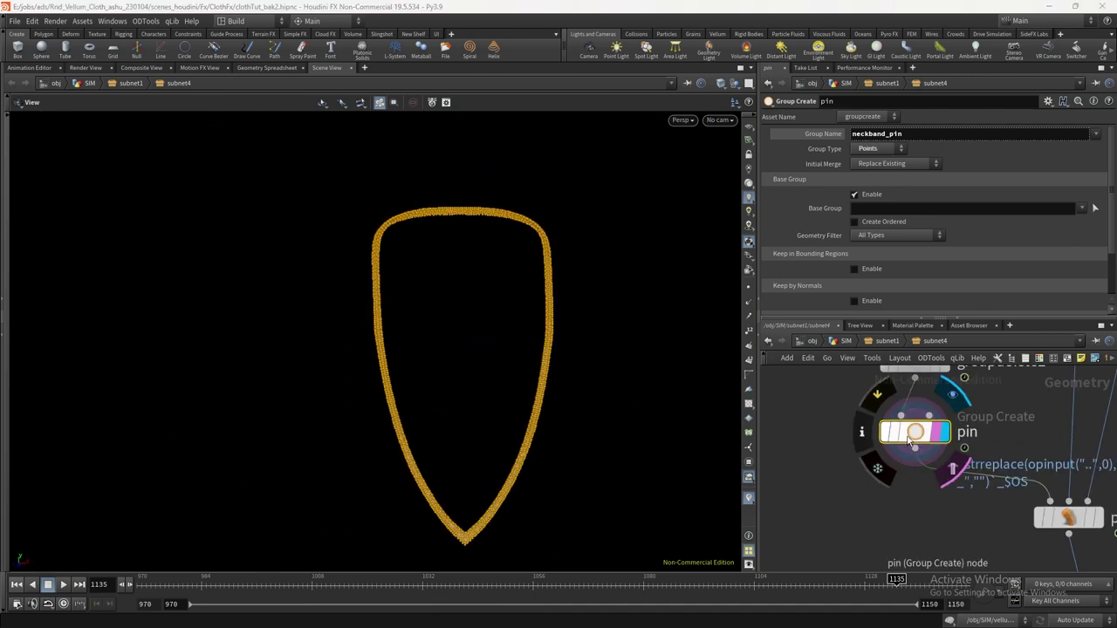
pyautogui.click(854, 194)
pyautogui.click(855, 226)
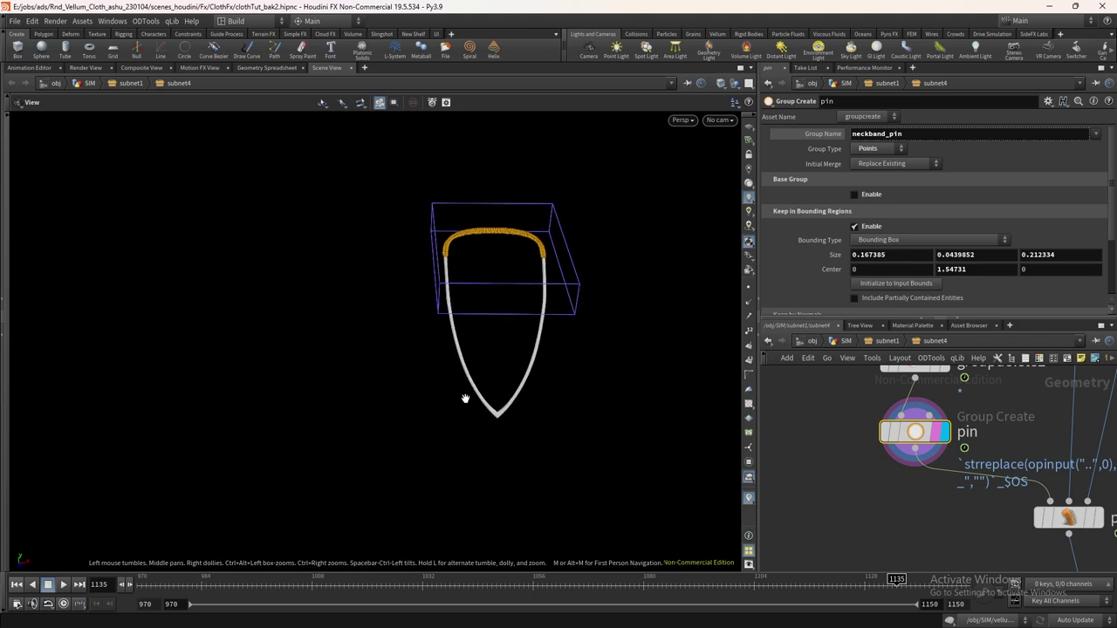
pyautogui.moveTo(463, 394); pyautogui.dragTo(255, 294)
# Return to subnet1, add a Split node to isolate_neckband's second output, and display it
pyautogui.press('u')
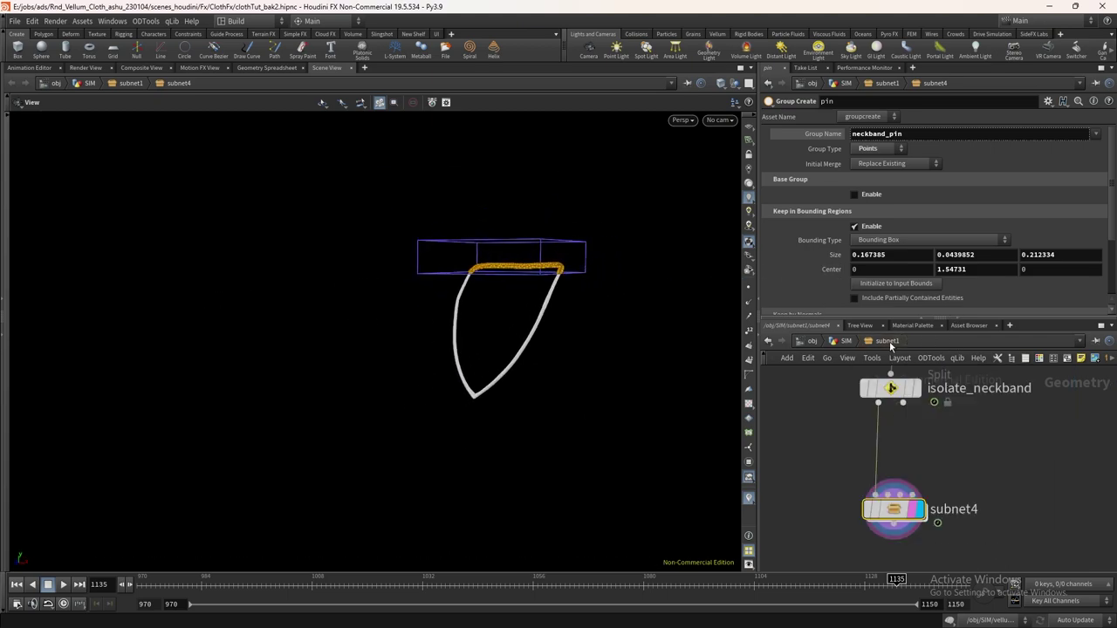
pyautogui.moveTo(959, 447); pyautogui.dragTo(885, 443, button='middle')
pyautogui.scroll(3, 880, 441)
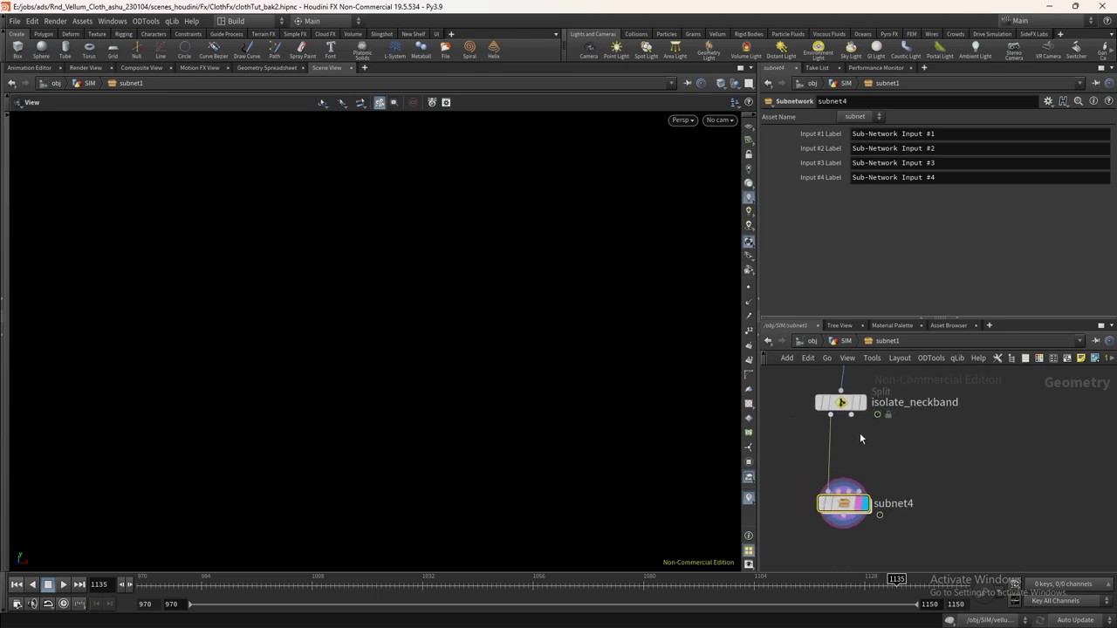
pyautogui.press('Tab')
pyautogui.click(960, 618)
pyautogui.click(926, 456)
pyautogui.click(958, 452)
pyautogui.moveTo(949, 454); pyautogui.dragTo(989, 450)
pyautogui.click(999, 448)
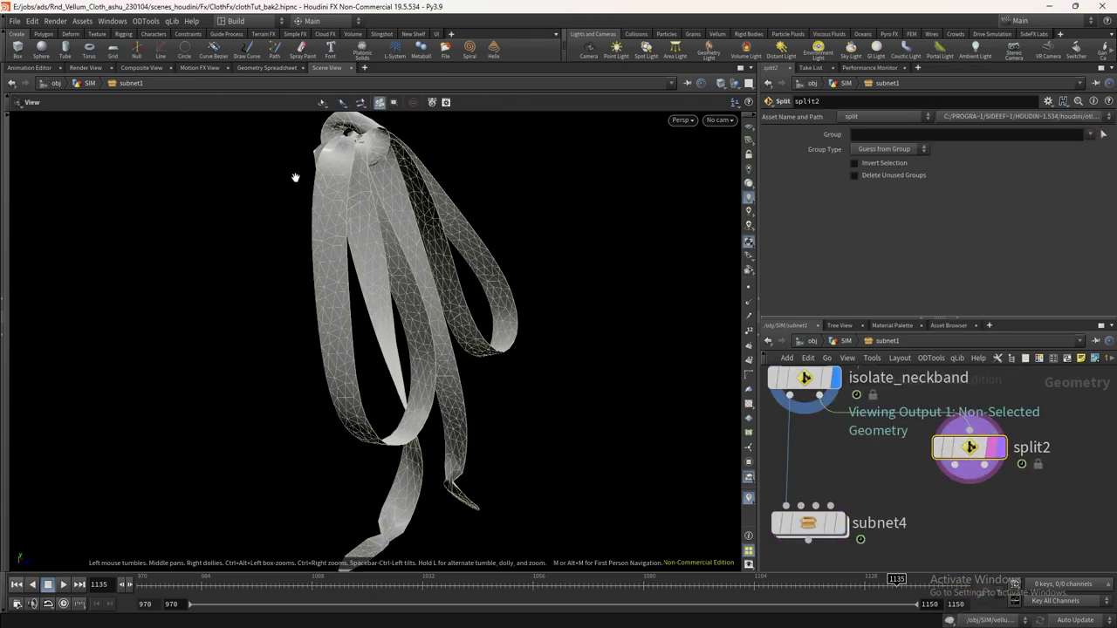
# Pick the ribbon holder pieces as the Split node's group, using primitives 0-95 and 1844-1887
pyautogui.scroll(5, 296, 176)
pyautogui.moveTo(450, 188); pyautogui.dragTo(526, 375, button='middle')
pyautogui.moveTo(526, 374); pyautogui.dragTo(594, 498)
pyautogui.press('s')
pyautogui.scroll(-2, 594, 497)
pyautogui.click(521, 459)
pyautogui.doubleClick(513, 470)
pyautogui.scroll(-4, 515, 475)
pyautogui.keyDown('alt'); pyautogui.moveTo(544, 553); pyautogui.dragTo(583, 292, button='middle'); pyautogui.keyUp('alt')
pyautogui.scroll(-5, 588, 107)
pyautogui.scroll(2, 584, 291)
pyautogui.keyDown('alt'); pyautogui.moveTo(584, 292); pyautogui.dragTo(436, 349); pyautogui.keyUp('alt')
pyautogui.keyDown('shift'); pyautogui.doubleClick(454, 295); pyautogui.keyUp('shift')
pyautogui.keyDown('alt'); pyautogui.moveTo(453, 295); pyautogui.dragTo(329, 326); pyautogui.keyUp('alt')
pyautogui.press('Return')
# Check the isolated holder pieces and rename the new Split node as isolate_holder
pyautogui.hotkey('space', 'g')
pyautogui.moveTo(404, 319); pyautogui.dragTo(599, 309)
pyautogui.scroll(-3, 599, 309)
pyautogui.scroll(-3, 921, 501)
pyautogui.moveTo(921, 502); pyautogui.dragTo(907, 460, button='middle')
pyautogui.click(993, 421)
pyautogui.write('isola')
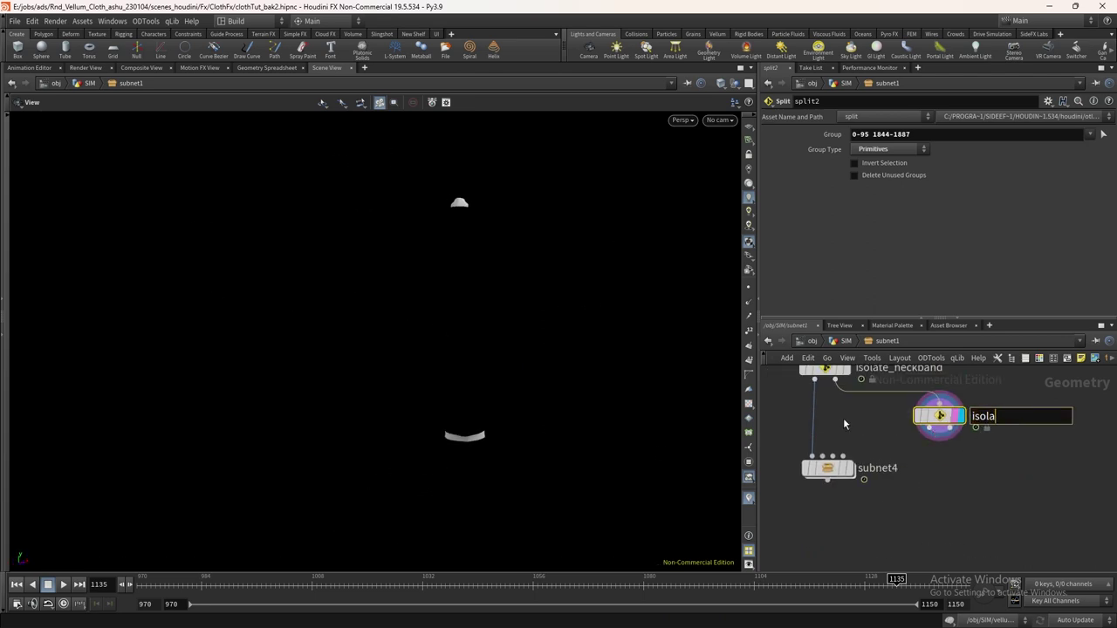
pyautogui.write('te_holder')
pyautogui.press('Return')
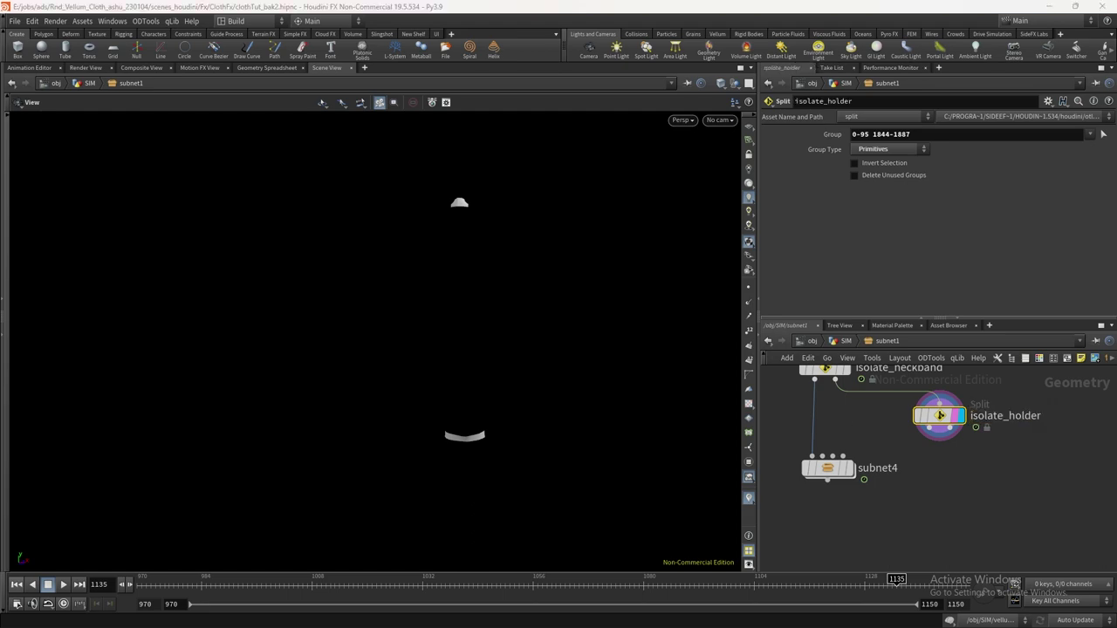
# Duplicate subnet4 and connect isolate_holder's first output to the copy's first input
pyautogui.click(842, 463)
pyautogui.click(900, 443)
pyautogui.moveTo(831, 433); pyautogui.dragTo(821, 472)
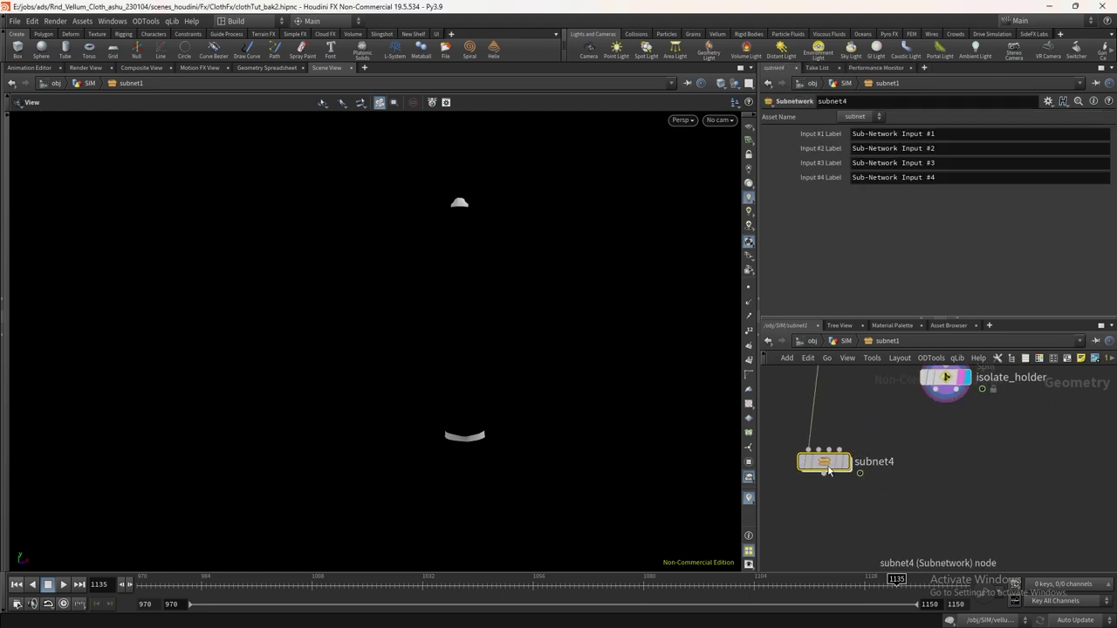
pyautogui.moveTo(821, 472); pyautogui.dragTo(828, 493, button='middle')
pyautogui.keyDown('alt'); pyautogui.moveTo(827, 493); pyautogui.dragTo(937, 477); pyautogui.keyUp('alt')
# Enter subnet5 and display its nodes one after another down to remesh1, examining the holder's mesh in wireframe
pyautogui.doubleClick(949, 489)
pyautogui.scroll(4, 901, 421)
pyautogui.click(892, 415)
pyautogui.click(881, 415)
pyautogui.hotkey('space', 'g')
pyautogui.moveTo(480, 413); pyautogui.dragTo(515, 412)
pyautogui.press('Down')
pyautogui.press('Down')
pyautogui.press('Down')
pyautogui.press('Down')
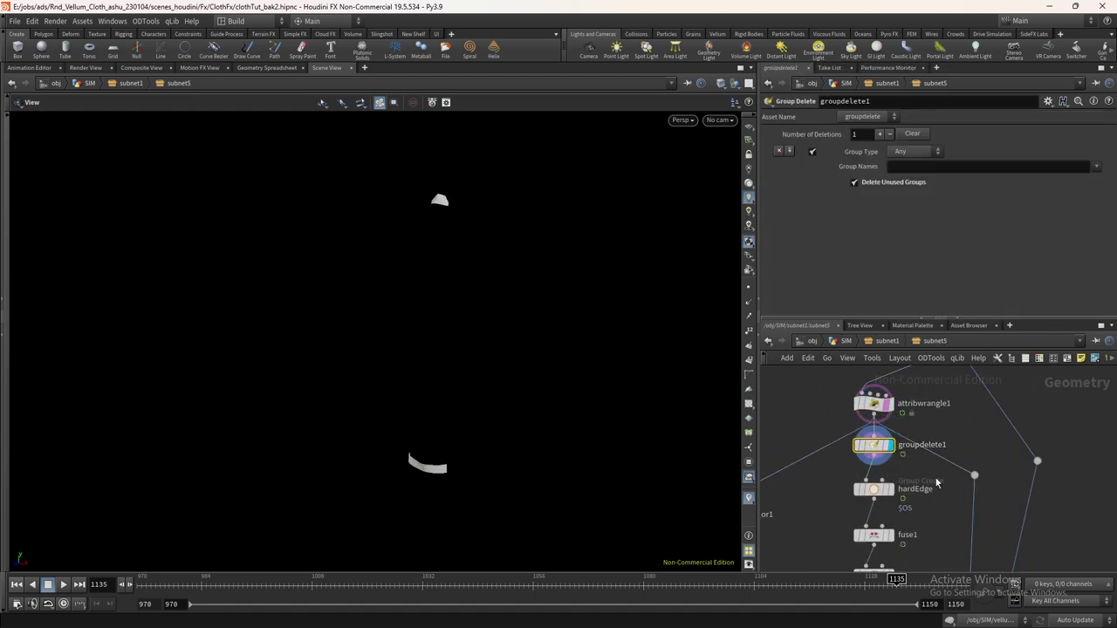
pyautogui.hotkey('shift', 'w')
pyautogui.moveTo(588, 274); pyautogui.dragTo(427, 454)
pyautogui.hotkey('shift', 'w')
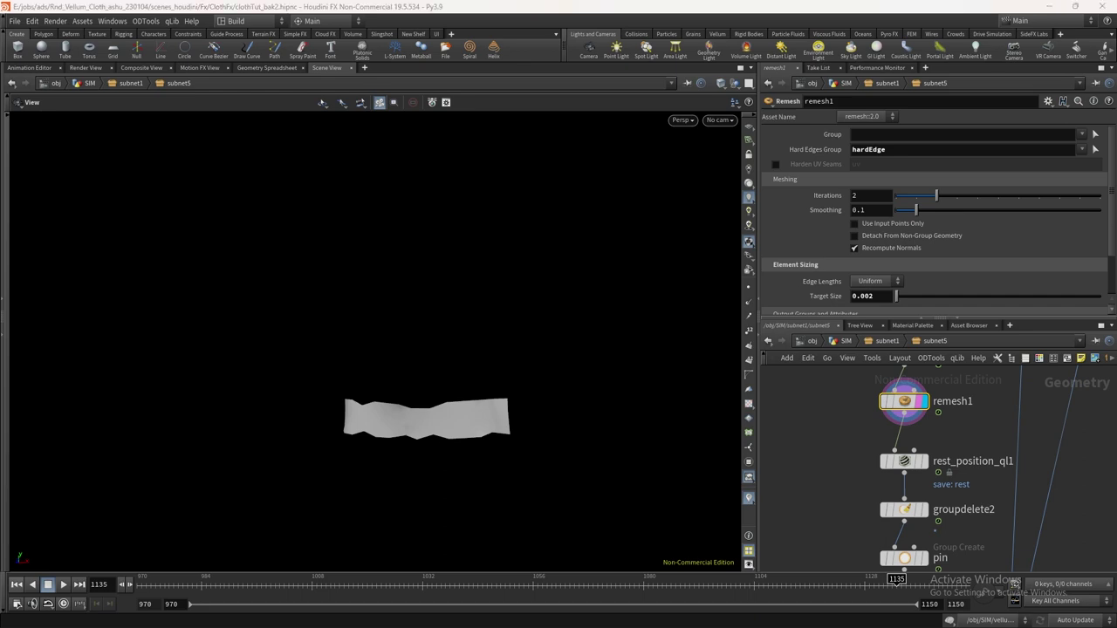
# Display subnet5's pin node, replace its bounding region with an enabled Base Group, and start picking the group's points in the viewport
pyautogui.moveTo(979, 526); pyautogui.dragTo(970, 427, button='middle')
pyautogui.scroll(3, 923, 457)
pyautogui.click(928, 457)
pyautogui.moveTo(941, 467); pyautogui.dragTo(807, 445)
pyautogui.click(856, 195)
pyautogui.click(1095, 208)
# Select the points along the end edges of the holder strip for the pin's Base Group
pyautogui.keyDown('alt'); pyautogui.moveTo(523, 297); pyautogui.dragTo(467, 491); pyautogui.keyUp('alt')
pyautogui.keyDown('alt'); pyautogui.moveTo(467, 491); pyautogui.dragTo(322, 616, button='right'); pyautogui.keyUp('alt')
pyautogui.keyDown('alt'); pyautogui.moveTo(364, 538); pyautogui.dragTo(505, 326, button='middle'); pyautogui.keyUp('alt')
pyautogui.keyDown('alt'); pyautogui.moveTo(500, 335); pyautogui.dragTo(501, 357, button='right'); pyautogui.keyUp('alt')
pyautogui.keyDown('alt'); pyautogui.moveTo(501, 357); pyautogui.dragTo(493, 425); pyautogui.keyUp('alt')
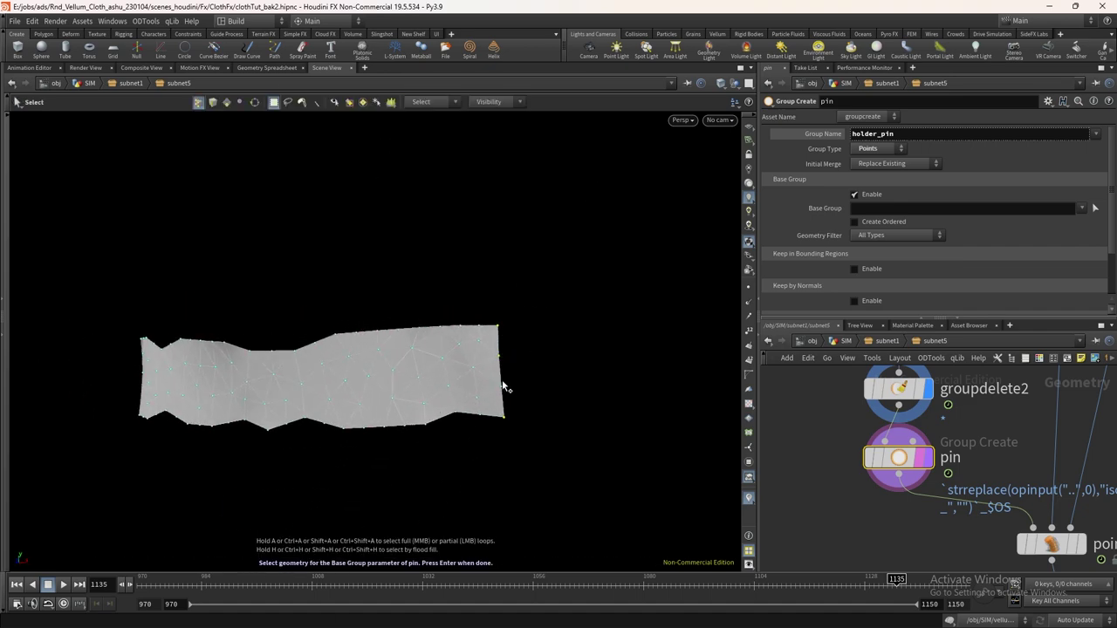
pyautogui.moveTo(501, 380)
pyautogui.keyDown('alt'); pyautogui.mouseDown(button='right')
pyautogui.moveTo(525, 378)
pyautogui.moveTo(486, 394)
pyautogui.mouseUp(button='right'); pyautogui.keyUp('alt')
pyautogui.keyDown('alt'); pyautogui.moveTo(486, 394); pyautogui.dragTo(633, 403); pyautogui.keyUp('alt')
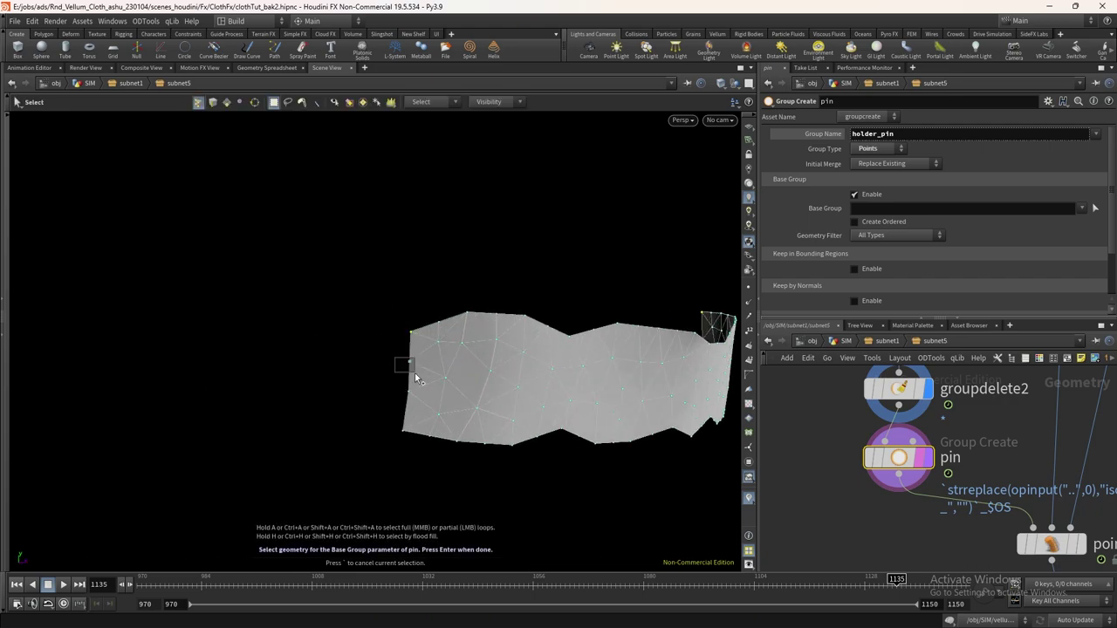
pyautogui.keyDown('alt'); pyautogui.moveTo(419, 373); pyautogui.dragTo(341, 546, button='right'); pyautogui.keyUp('alt')
pyautogui.keyDown('alt'); pyautogui.moveTo(341, 546); pyautogui.dragTo(524, 438); pyautogui.keyUp('alt')
pyautogui.keyDown('alt'); pyautogui.moveTo(482, 162); pyautogui.dragTo(626, 84, button='right'); pyautogui.keyUp('alt')
pyautogui.moveTo(626, 83); pyautogui.dragTo(465, 367)
# Complete the end-edge point selection on both holder pieces and accept it as the pin's Base Group
pyautogui.press('s')
pyautogui.keyDown('alt'); pyautogui.moveTo(512, 325); pyautogui.dragTo(405, 529, button='right'); pyautogui.keyUp('alt')
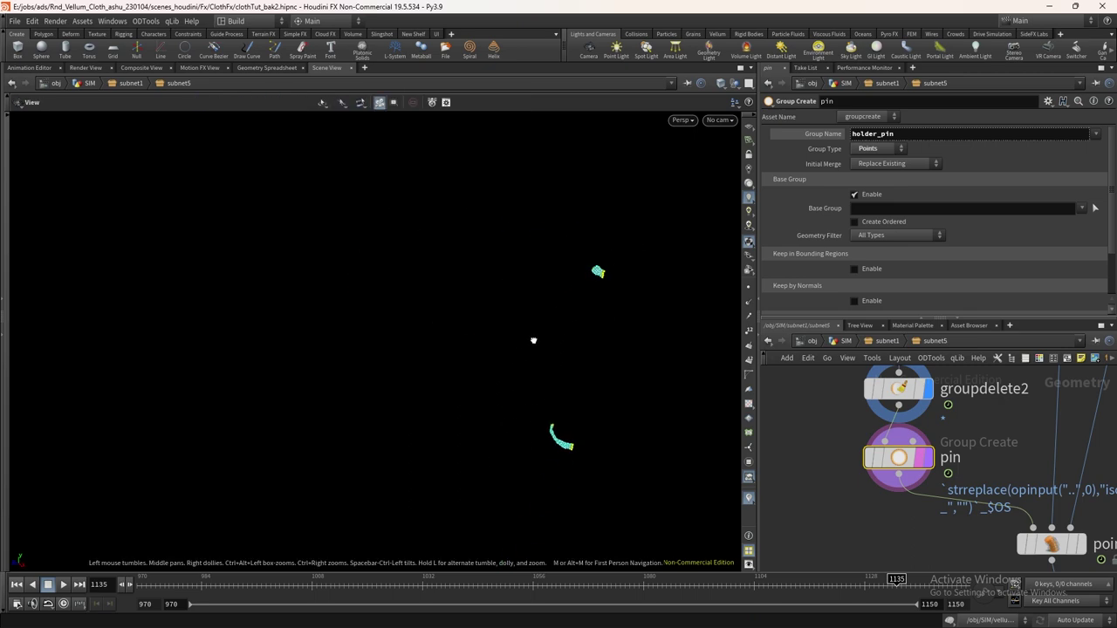
pyautogui.keyDown('alt'); pyautogui.moveTo(684, 359); pyautogui.dragTo(628, 319); pyautogui.keyUp('alt')
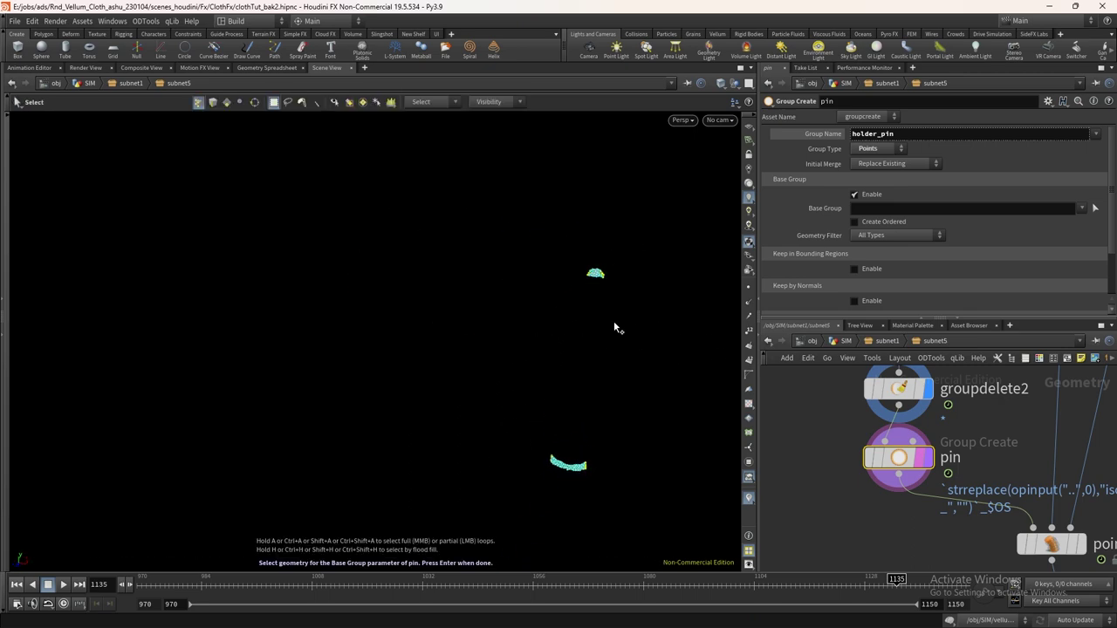
pyautogui.keyDown('alt'); pyautogui.moveTo(578, 484); pyautogui.dragTo(690, 309, button='right'); pyautogui.keyUp('alt')
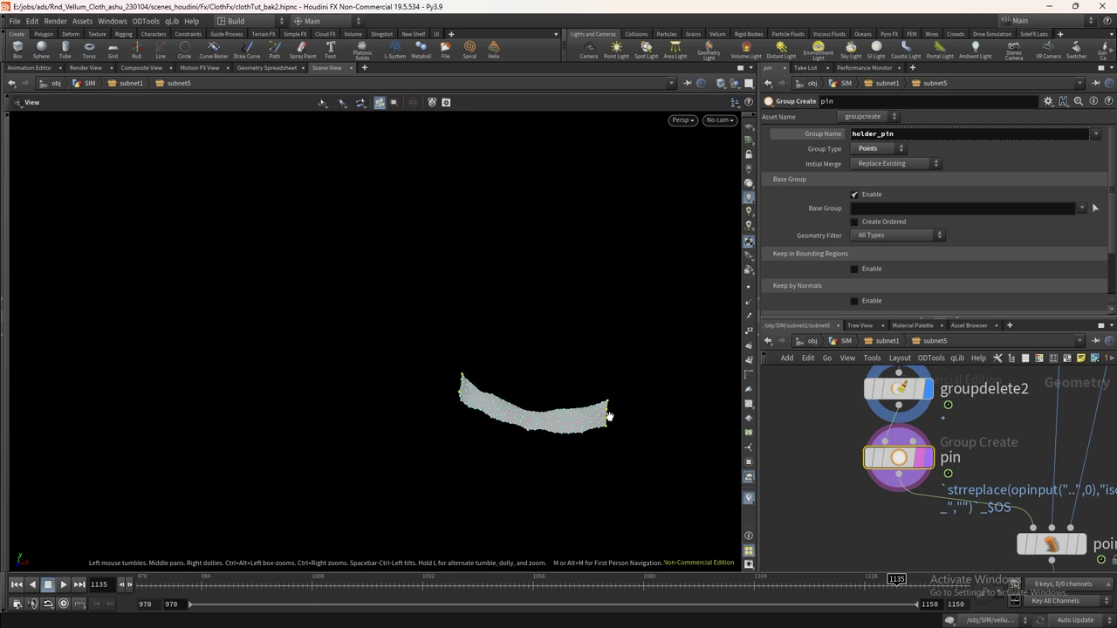
pyautogui.keyDown('alt'); pyautogui.moveTo(609, 417); pyautogui.dragTo(606, 498); pyautogui.keyUp('alt')
pyautogui.keyDown('alt'); pyautogui.moveTo(605, 498); pyautogui.dragTo(618, 447, button='right'); pyautogui.keyUp('alt')
pyautogui.keyDown('alt'); pyautogui.moveTo(618, 447); pyautogui.dragTo(531, 407, button='middle'); pyautogui.keyUp('alt')
pyautogui.keyDown('alt'); pyautogui.moveTo(530, 407); pyautogui.dragTo(527, 439, button='right'); pyautogui.keyUp('alt')
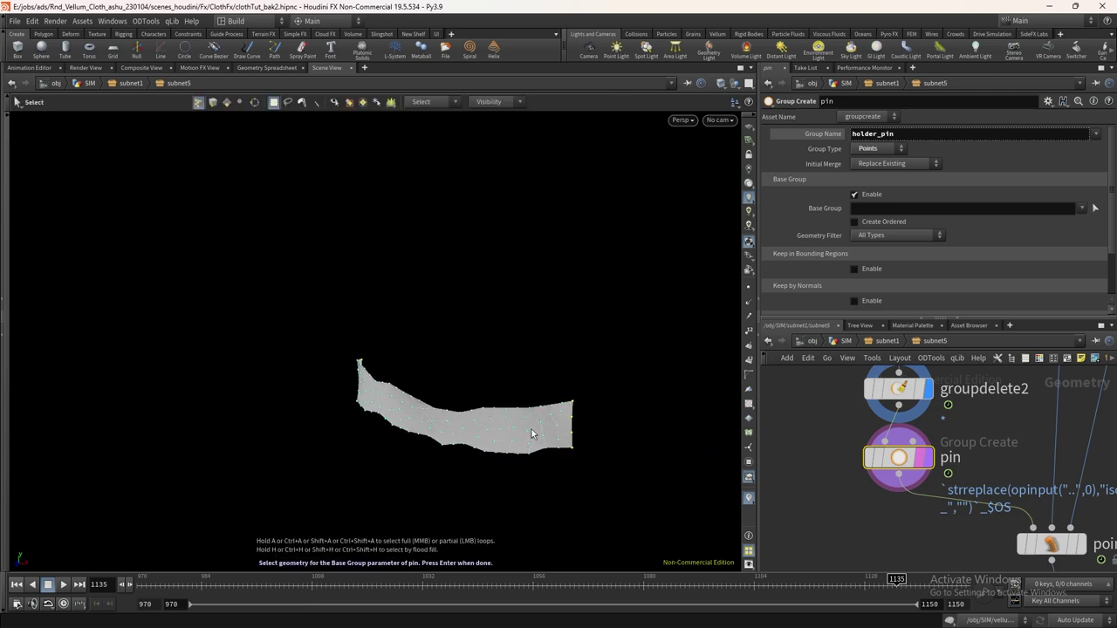
pyautogui.press('Escape')
pyautogui.moveTo(574, 437); pyautogui.dragTo(609, 417)
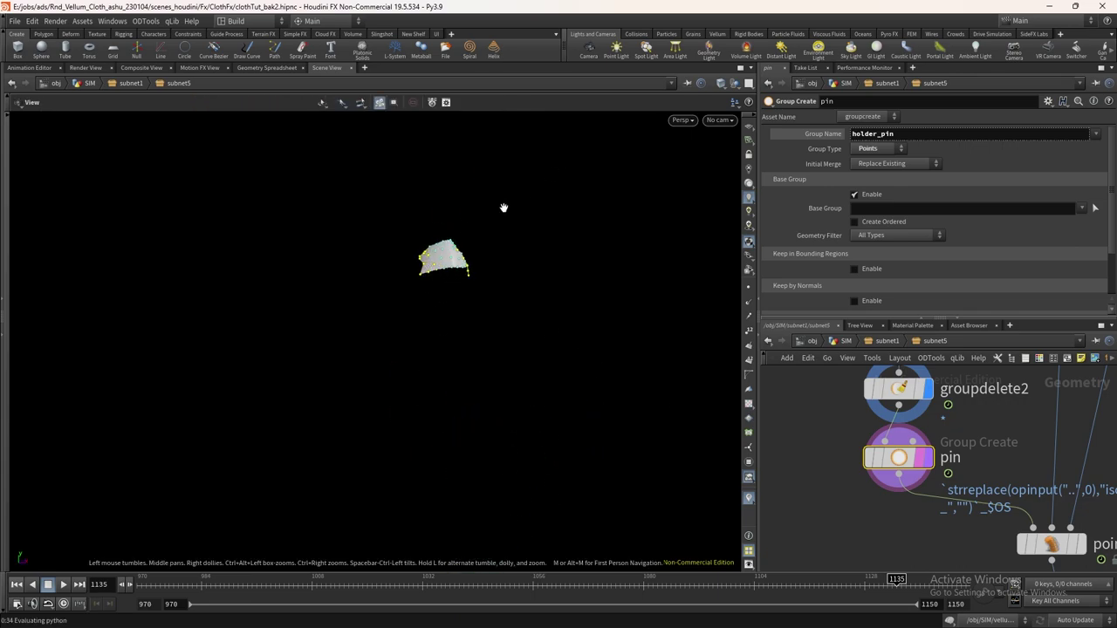
pyautogui.keyDown('alt'); pyautogui.moveTo(453, 267); pyautogui.dragTo(606, 220, button='middle'); pyautogui.keyUp('alt')
pyautogui.keyDown('alt'); pyautogui.scroll(4, 605, 221); pyautogui.keyUp('alt')
pyautogui.press('Return')
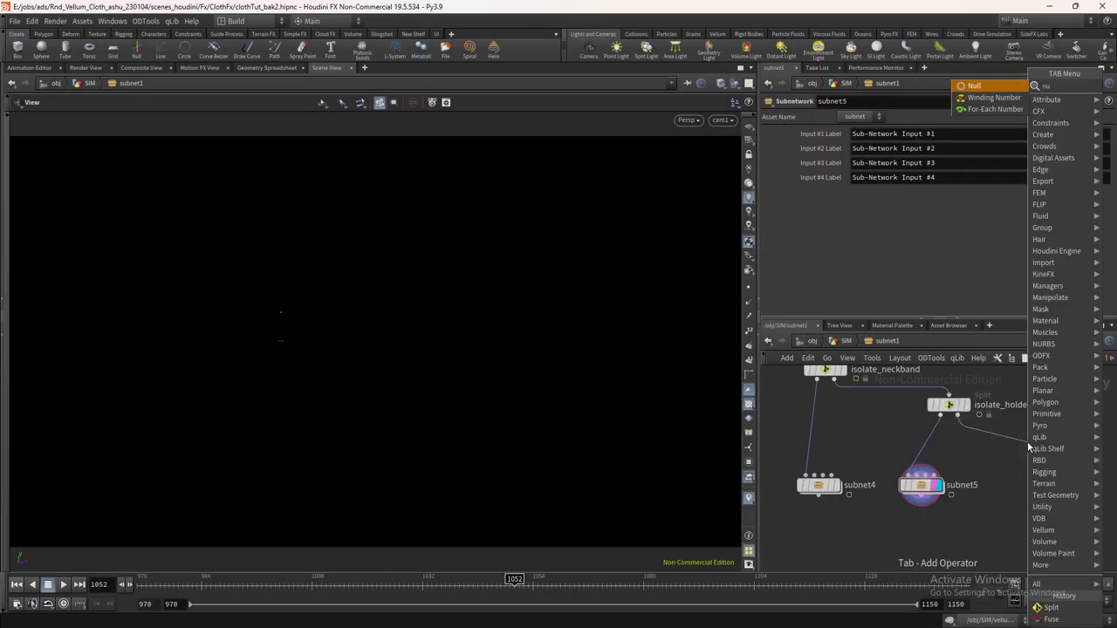
# Add a Null to isolate_holder's second output, display its ribbons, and rename it as isolate_ribbon
pyautogui.press('Return')
pyautogui.click(1028, 446)
pyautogui.scroll(3, 1028, 447)
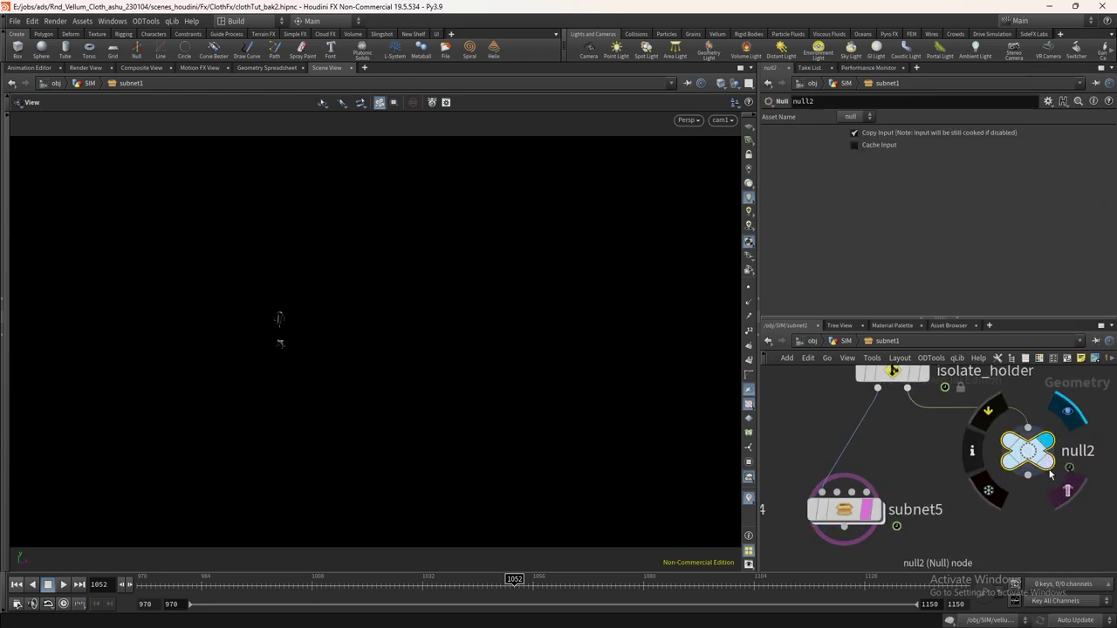
pyautogui.moveTo(1027, 460); pyautogui.dragTo(995, 462)
pyautogui.press('g')
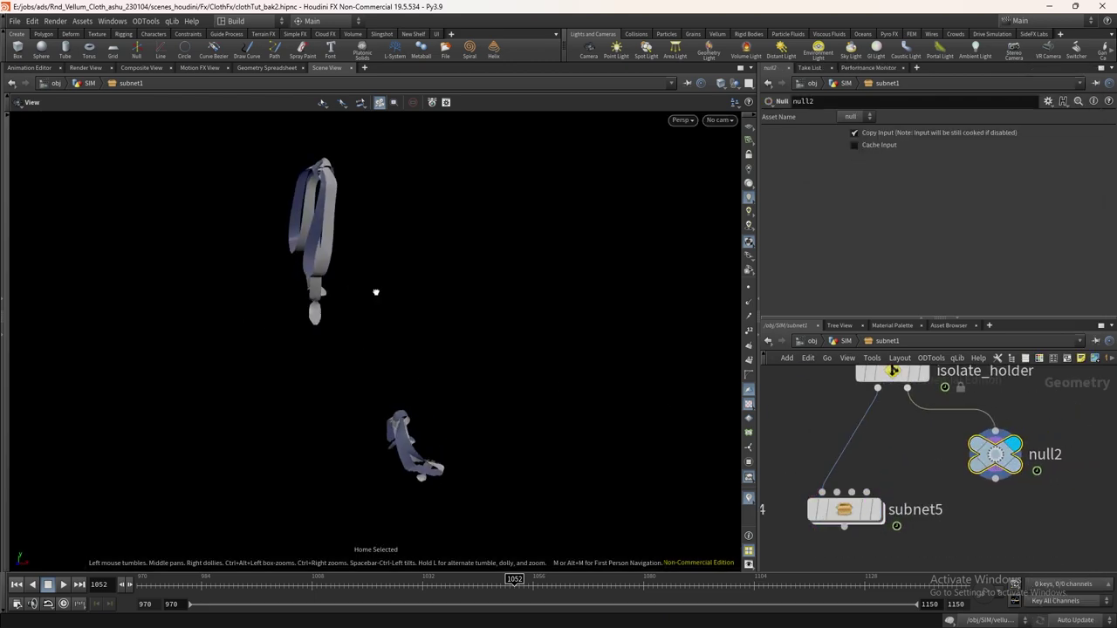
pyautogui.moveTo(446, 302); pyautogui.dragTo(268, 271)
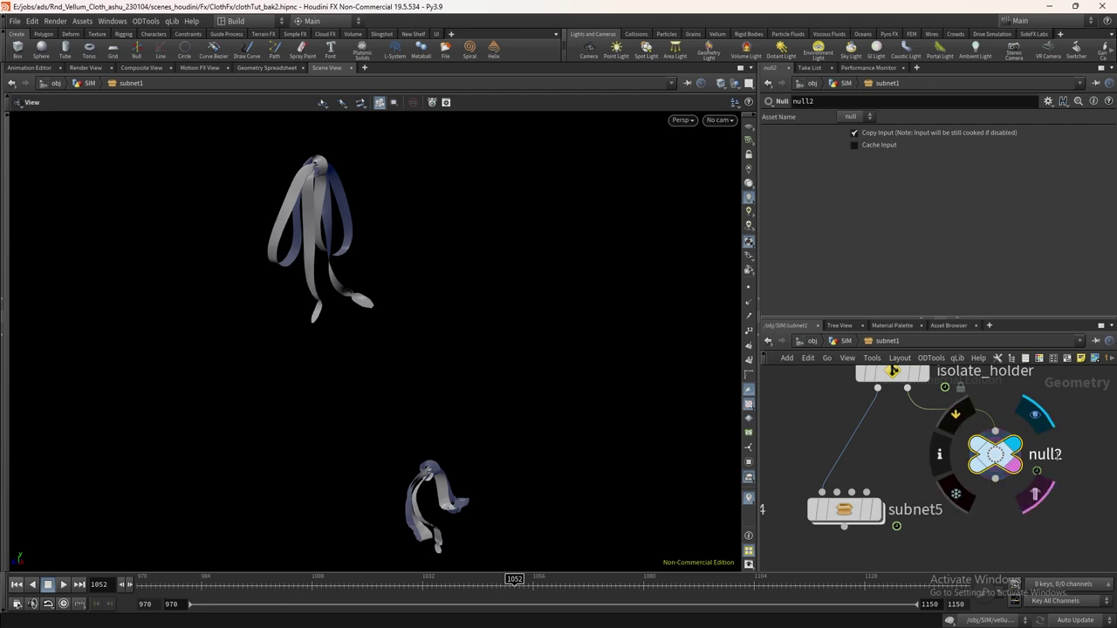
pyautogui.doubleClick(1052, 455)
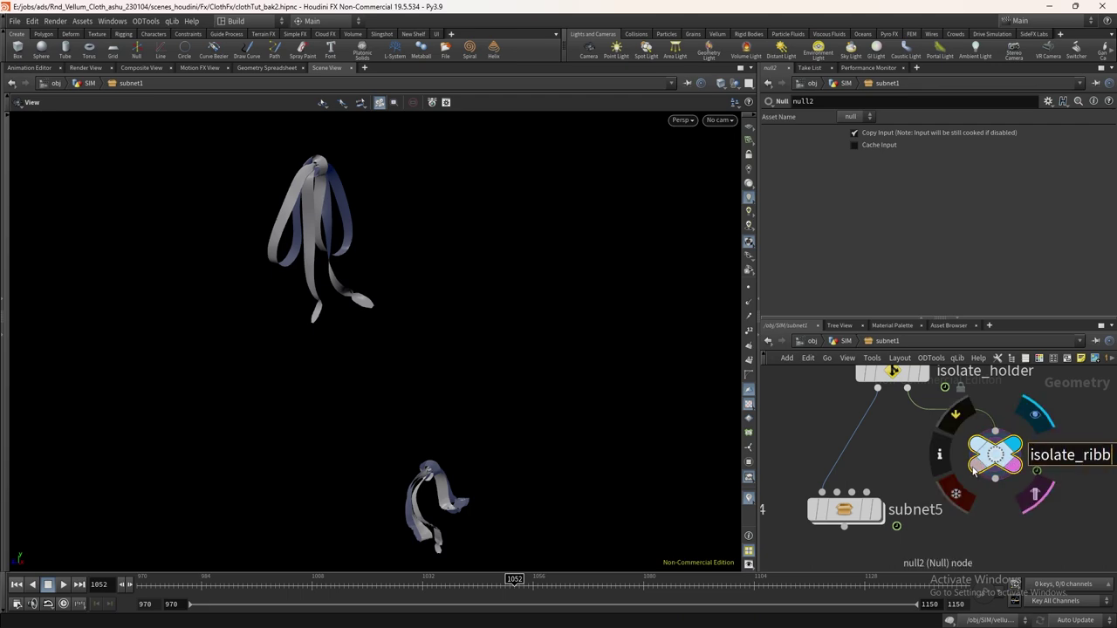
pyautogui.press('Return')
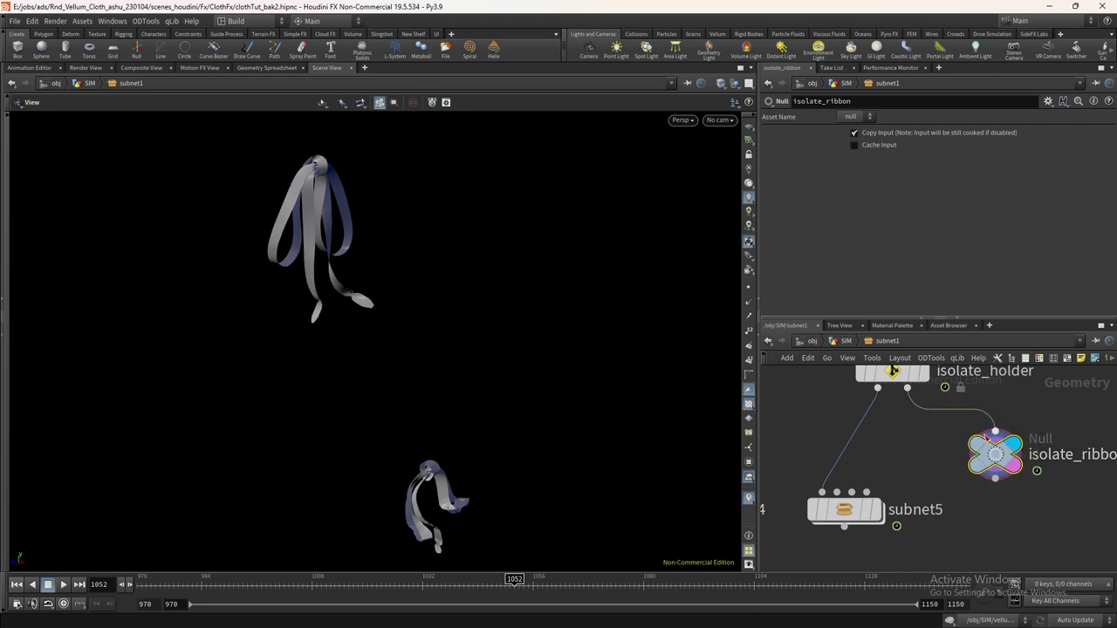
# Duplicate the remesh subnet below isolate_ribbon and connect isolate_ribbon to the copy's first input
pyautogui.scroll(-3, 984, 472)
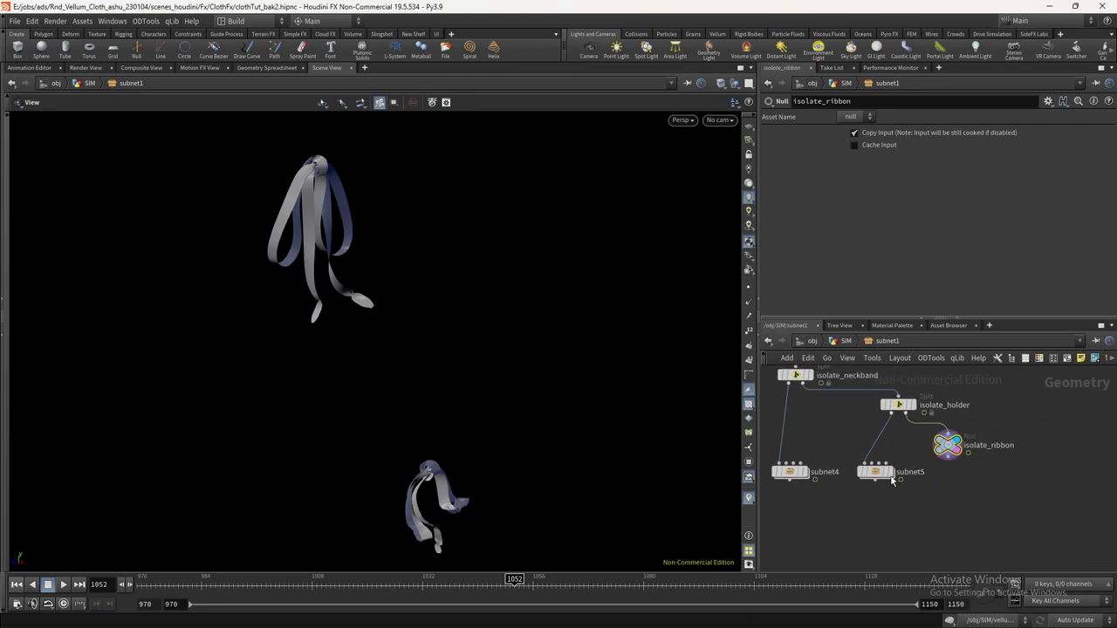
pyautogui.click(949, 508)
pyautogui.scroll(2, 949, 468)
pyautogui.moveTo(948, 453); pyautogui.dragTo(932, 500)
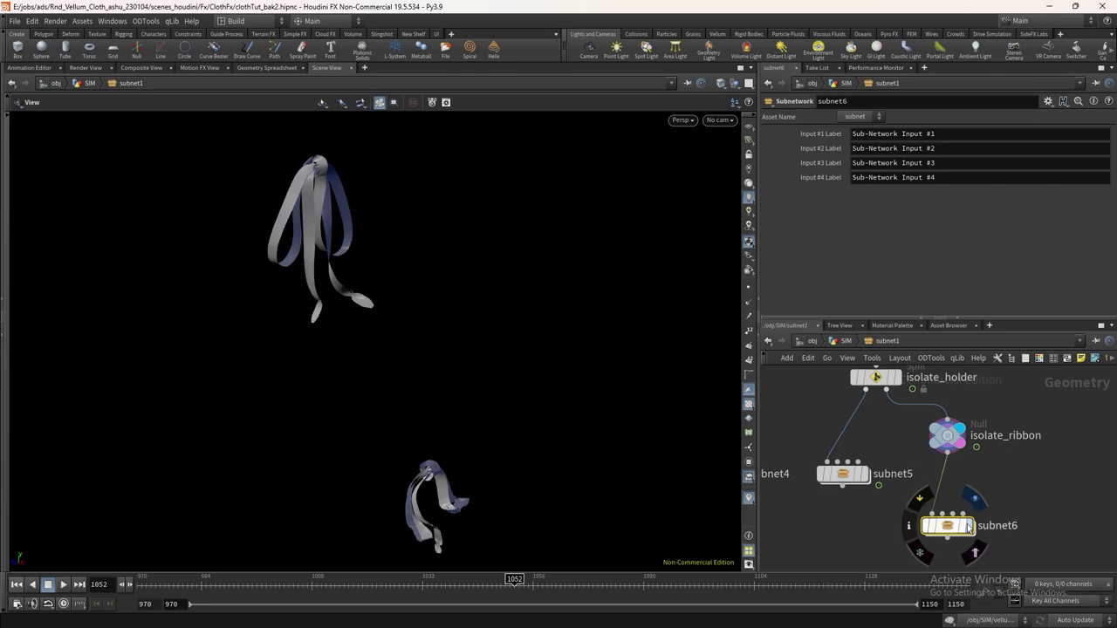
# Enter subnet6 below isolate_ribbon and delete its pin Group Create node
pyautogui.doubleClick(957, 527)
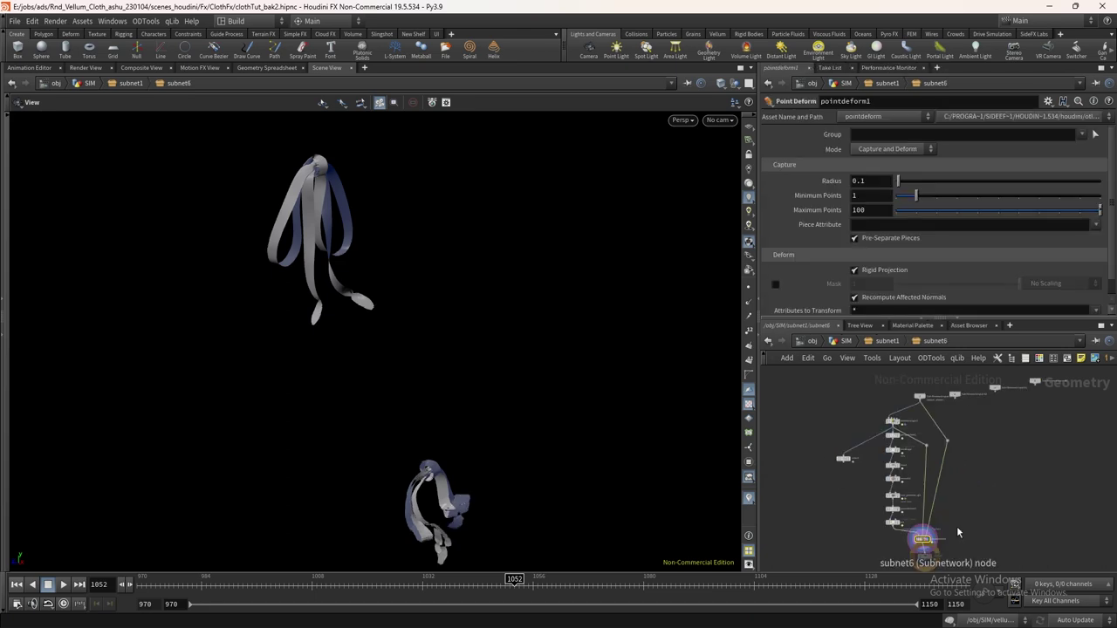
pyautogui.scroll(5, 925, 515)
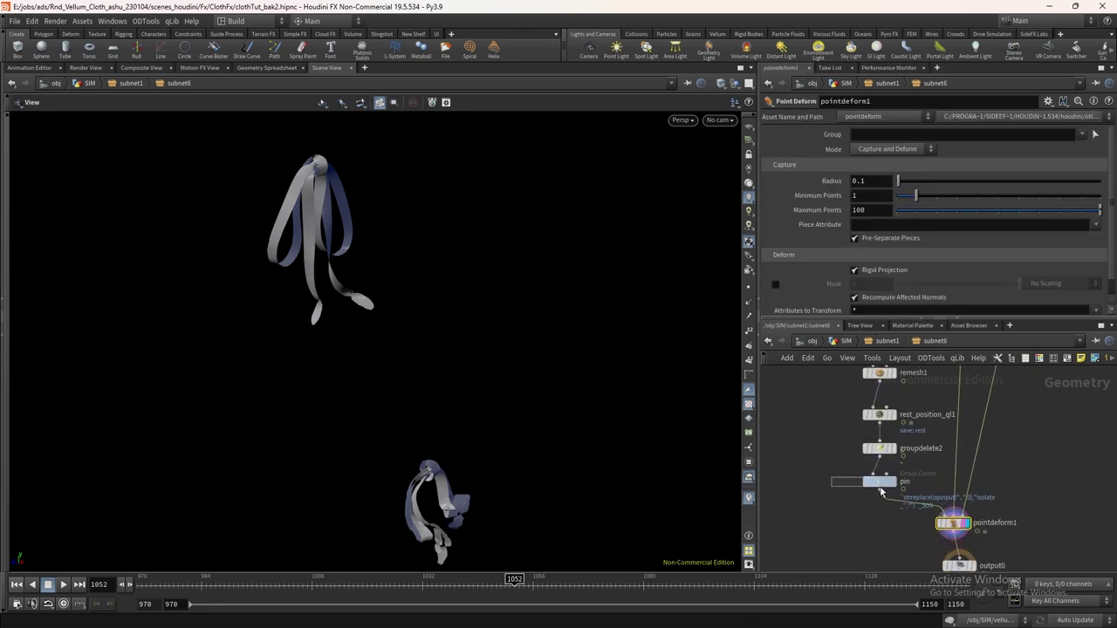
pyautogui.click(879, 482)
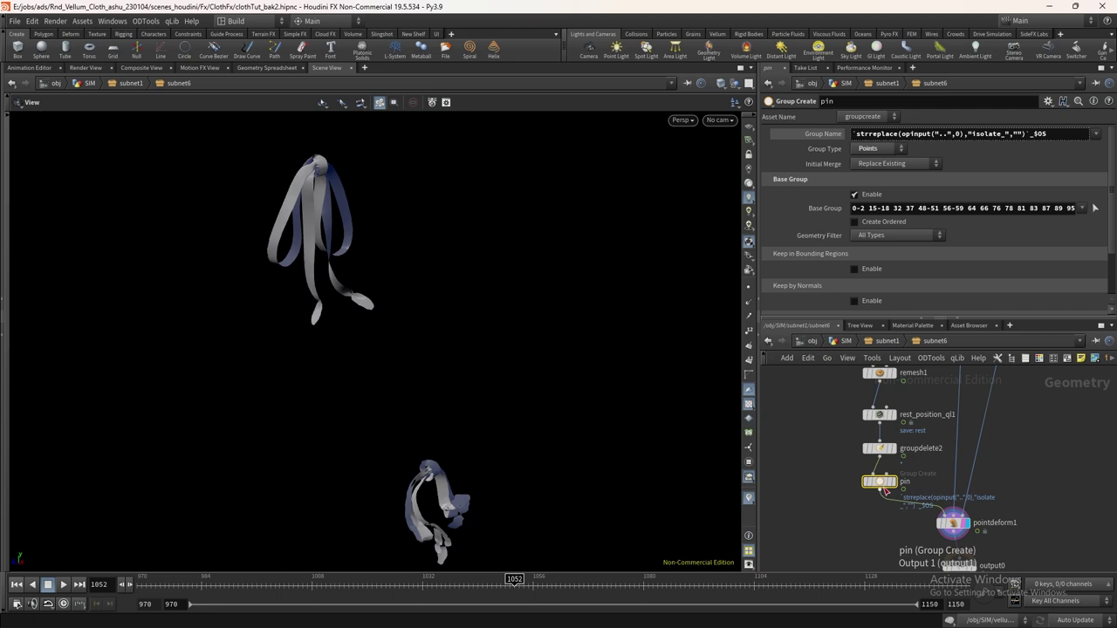
pyautogui.press('Delete')
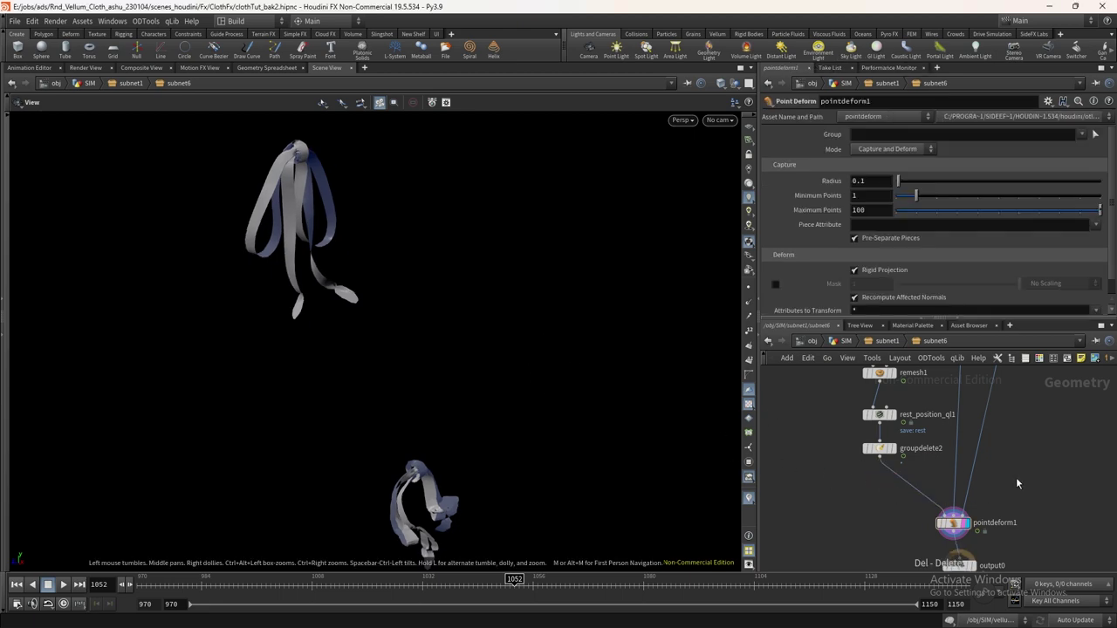
# Examine the remeshed ribbons in wireframe up close and review the element sizing settings of remesh1
pyautogui.moveTo(879, 434); pyautogui.dragTo(905, 571, button='middle')
pyautogui.scroll(-2, 936, 475)
pyautogui.moveTo(936, 476); pyautogui.dragTo(928, 370, button='middle')
pyautogui.scroll(3, 964, 505)
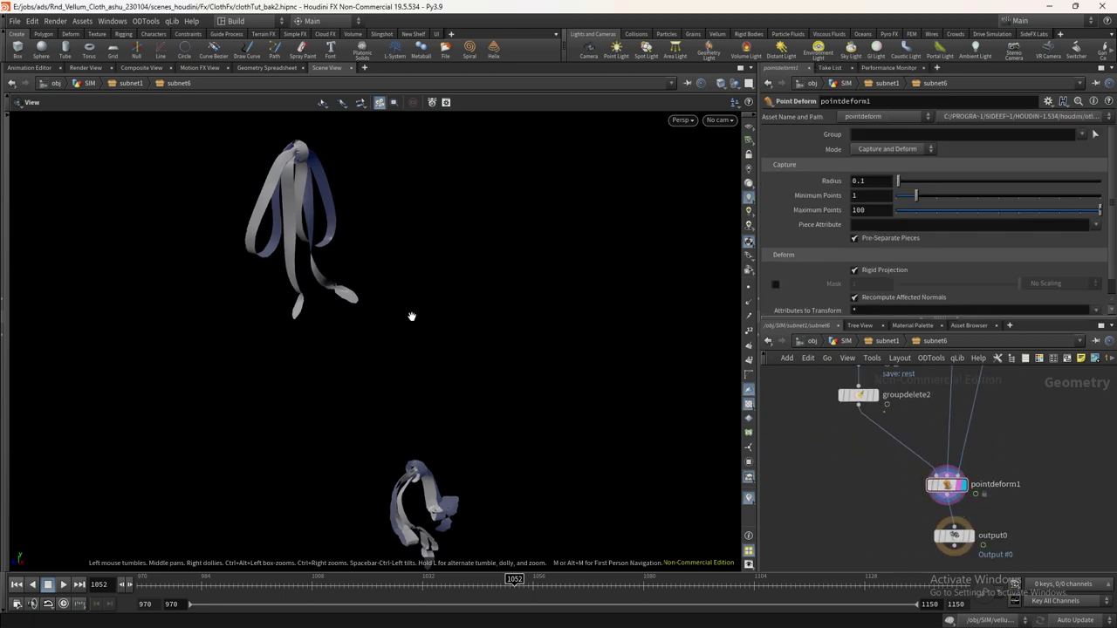
pyautogui.moveTo(414, 312); pyautogui.dragTo(426, 362, button='right')
pyautogui.moveTo(426, 363); pyautogui.dragTo(428, 475)
pyautogui.hotkey('shift', 'w')
pyautogui.moveTo(332, 272); pyautogui.dragTo(494, 12, button='right')
pyautogui.moveTo(342, 277); pyautogui.dragTo(228, 294)
pyautogui.moveTo(890, 410); pyautogui.dragTo(925, 556, button='middle')
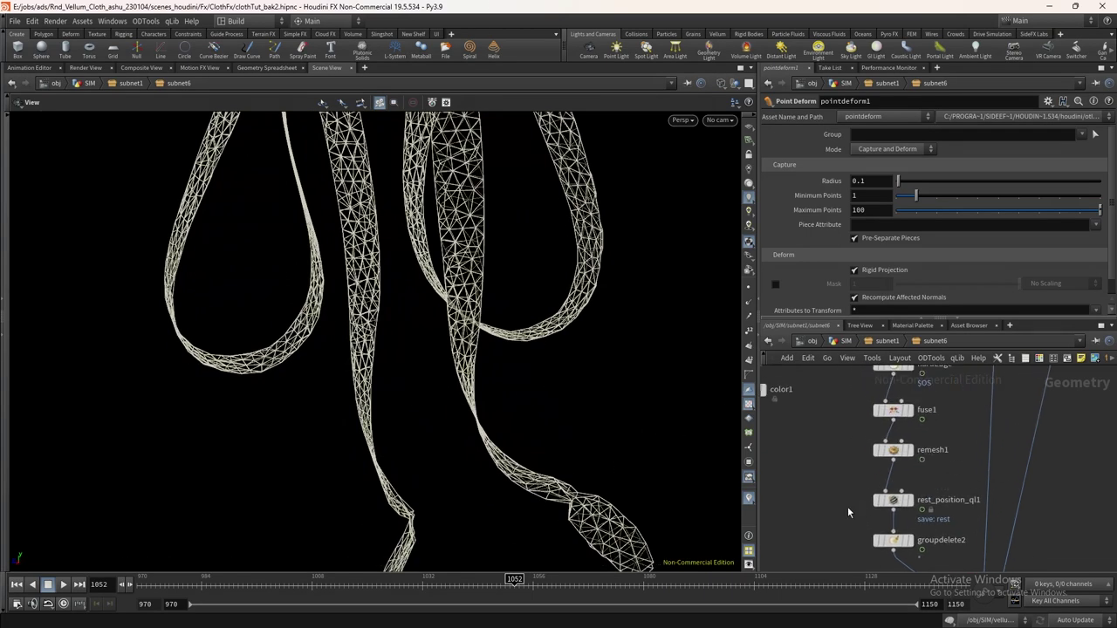
pyautogui.scroll(1, 846, 512)
pyautogui.click(893, 449)
pyautogui.scroll(-6, 539, 349)
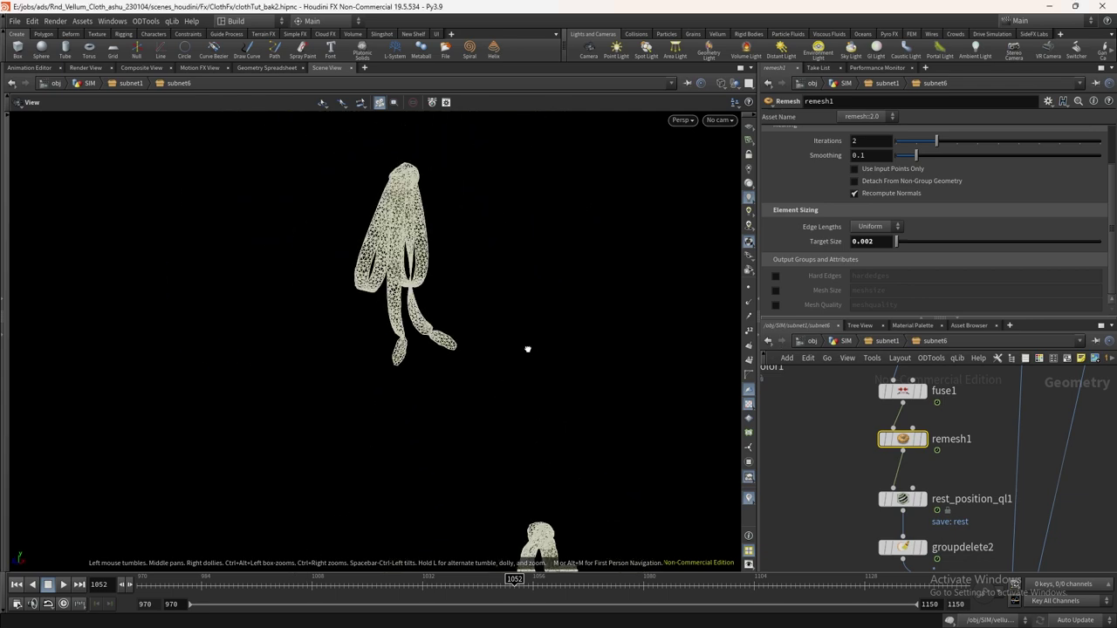
pyautogui.moveTo(540, 349); pyautogui.dragTo(420, 318)
pyautogui.hotkey('shift', 'w')
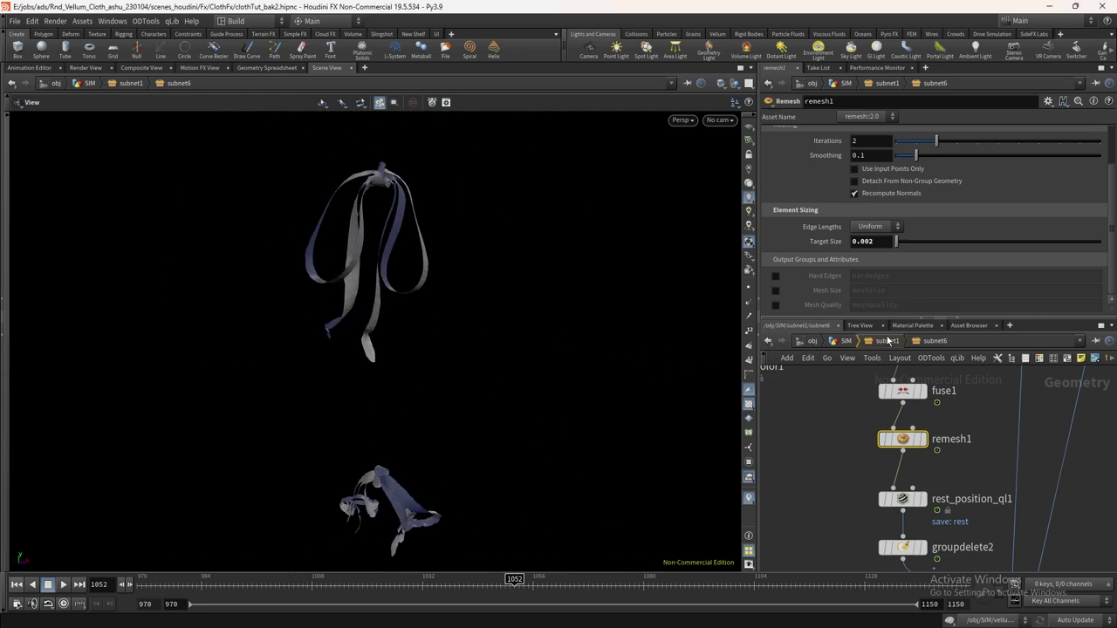
# Return to the parent network subnet1 and rearrange the isolate_ribbon branch and the neighbouring remesh subnets to make room
pyautogui.click(886, 340)
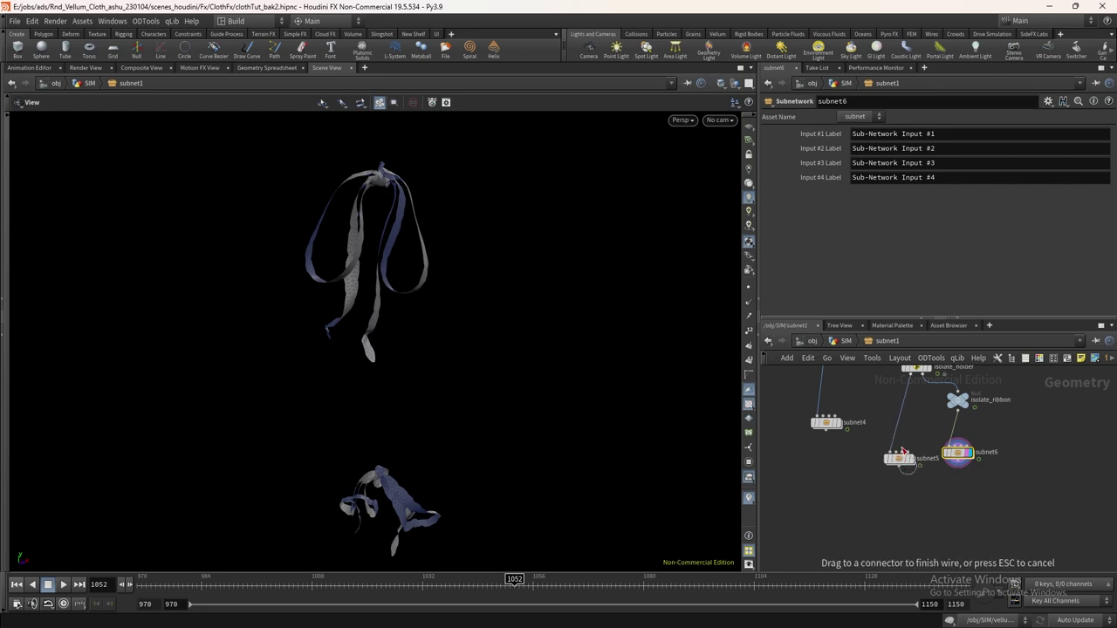
pyautogui.keyDown('shift'); pyautogui.click(950, 397); pyautogui.keyUp('shift')
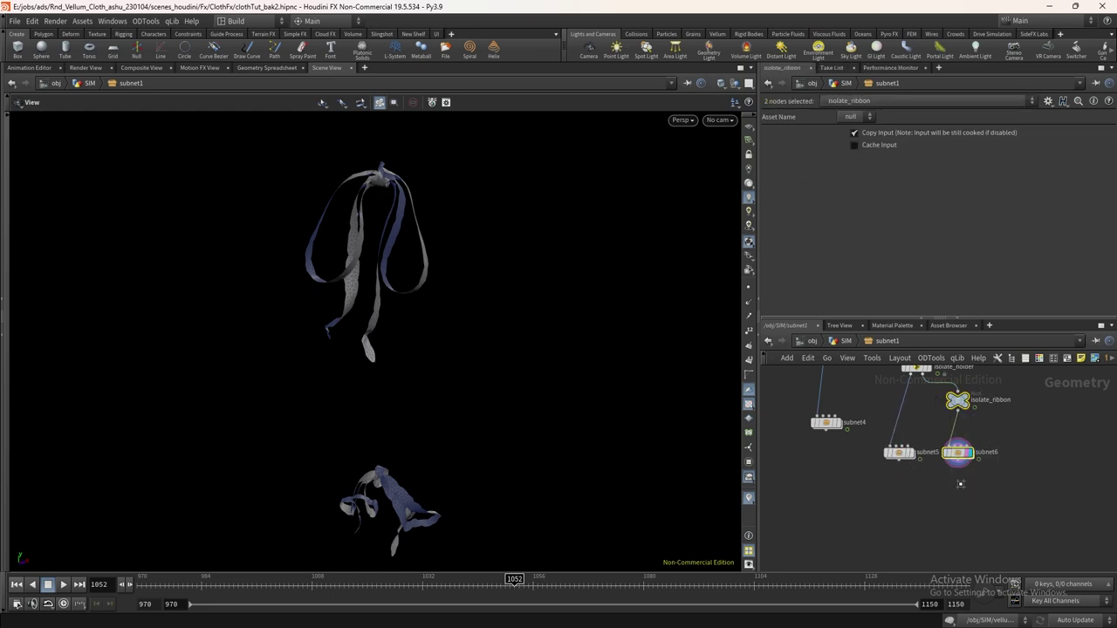
pyautogui.moveTo(829, 458); pyautogui.dragTo(937, 470, button='middle')
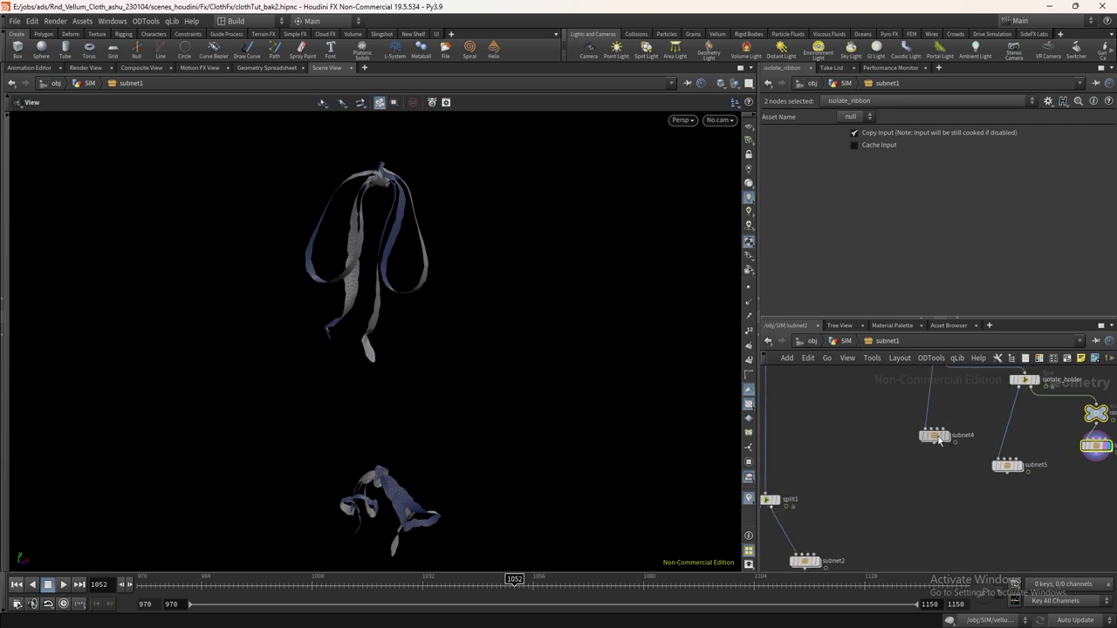
pyautogui.moveTo(938, 440); pyautogui.dragTo(920, 470)
# Copy the top and skirt Group Create nodes beneath the ribbon-part subnets and connect the top copy to subnet4
pyautogui.scroll(-2, 934, 500)
pyautogui.moveTo(860, 567); pyautogui.dragTo(911, 472, button='middle')
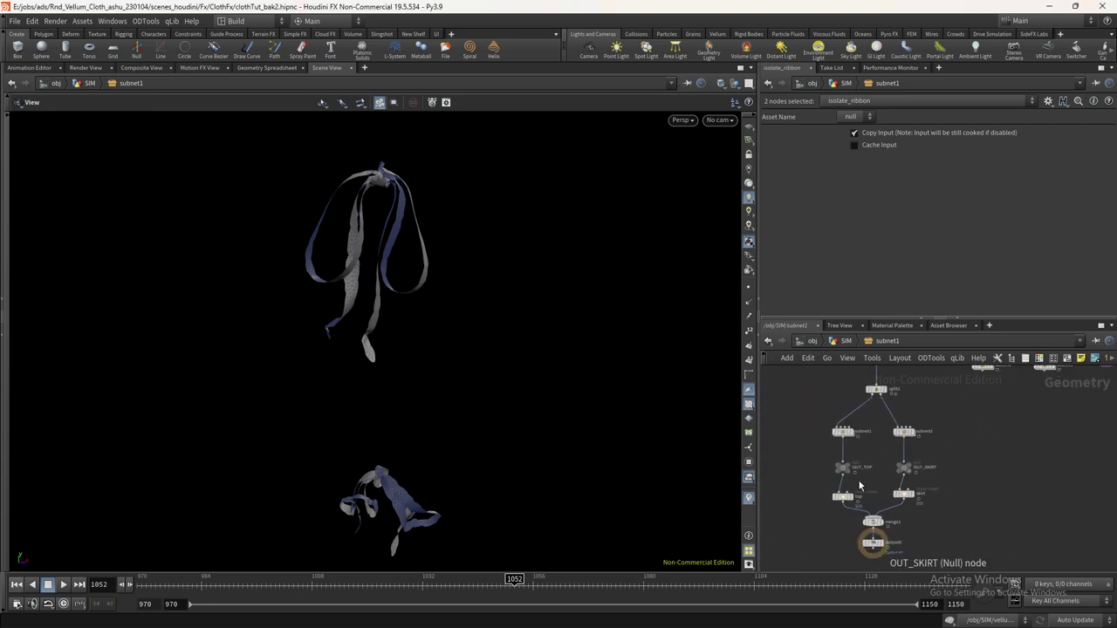
pyautogui.scroll(-3, 898, 476)
pyautogui.scroll(5, 926, 489)
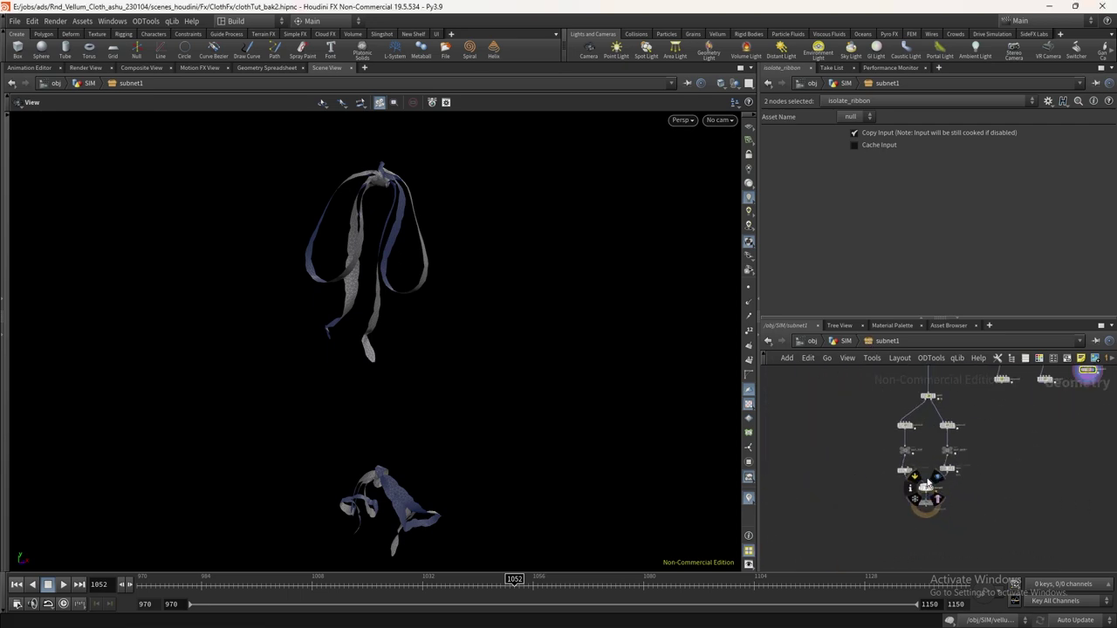
pyautogui.moveTo(940, 465); pyautogui.dragTo(884, 474, button='middle')
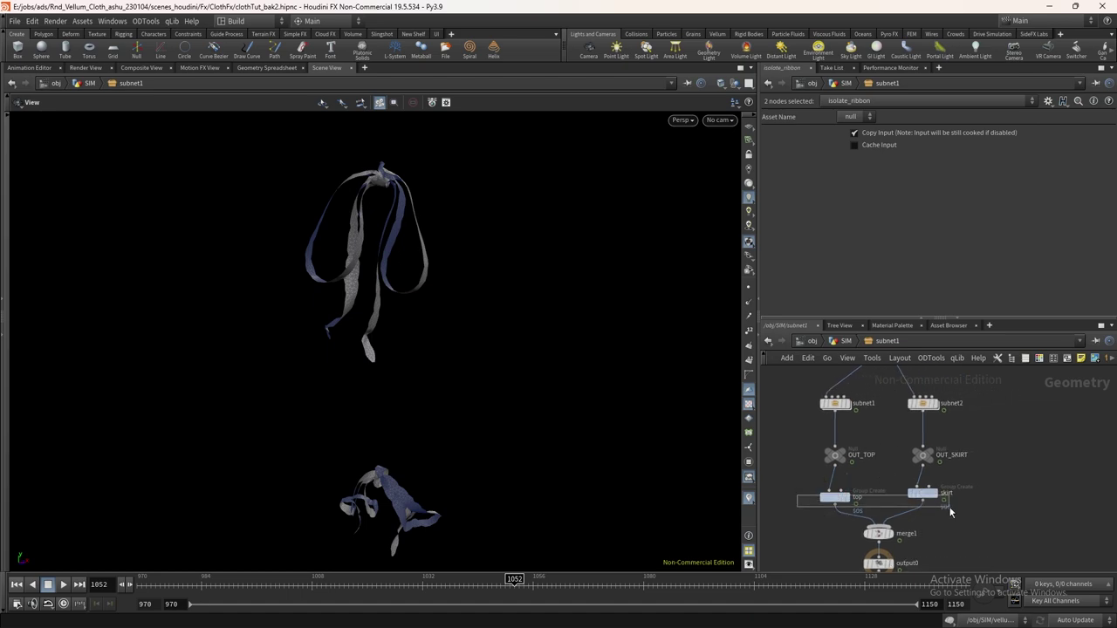
pyautogui.moveTo(951, 513); pyautogui.dragTo(951, 513)
pyautogui.scroll(-2, 908, 545)
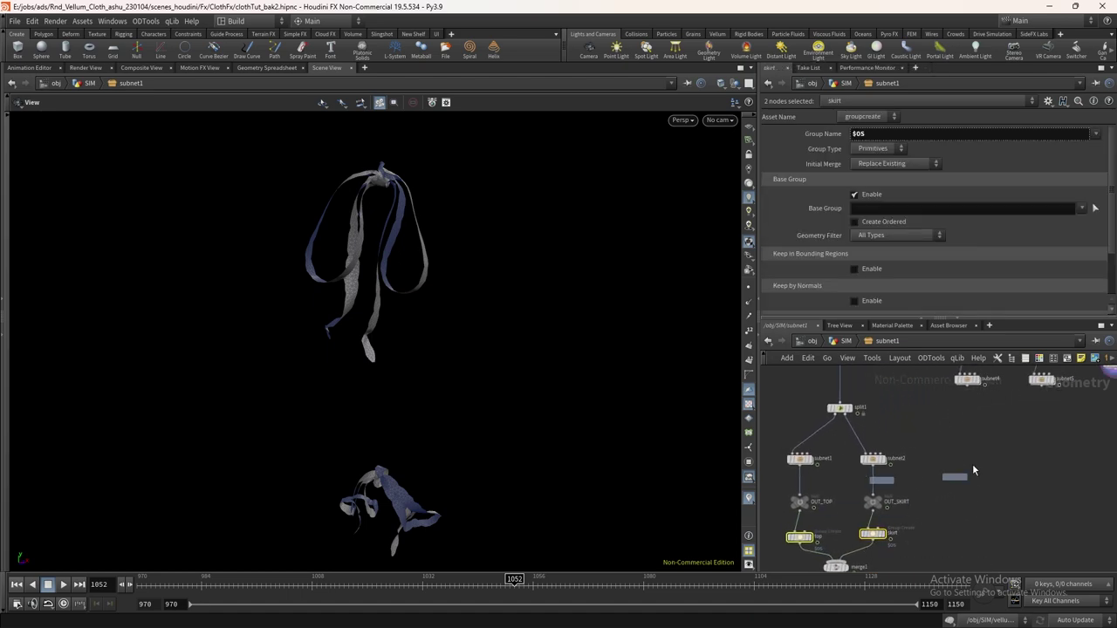
pyautogui.click(1044, 436)
pyautogui.scroll(2, 1000, 398)
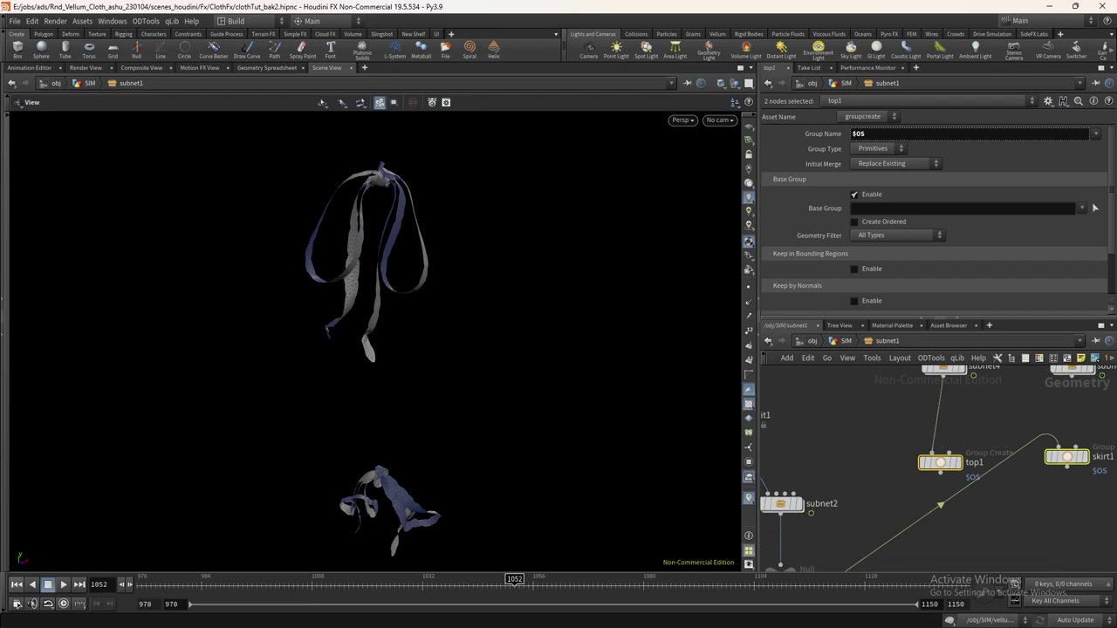
# Rename the Group Create node below subnet4 as neckband
pyautogui.scroll(2, 1019, 460)
pyautogui.doubleClick(992, 452)
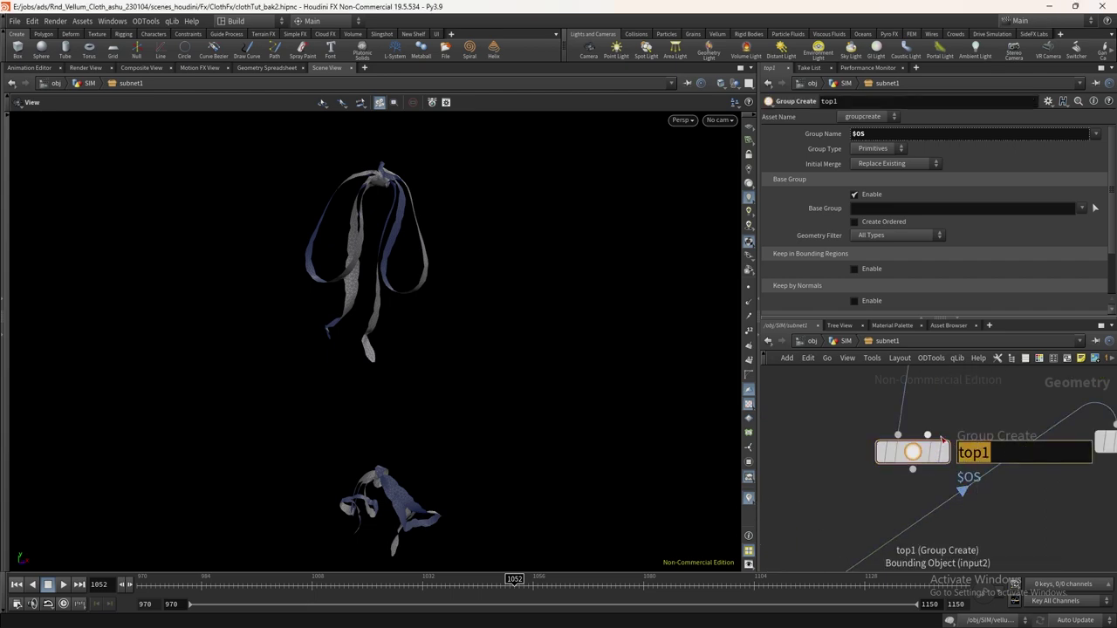
pyautogui.press('Return')
# Connect the copied skirt group node to subnet5, display it, and rename it as ribbon_holder
pyautogui.scroll(-3, 970, 456)
pyautogui.scroll(2, 938, 471)
pyautogui.moveTo(1078, 462); pyautogui.dragTo(906, 535, button='middle')
pyautogui.click(926, 534)
pyautogui.scroll(-2, 946, 495)
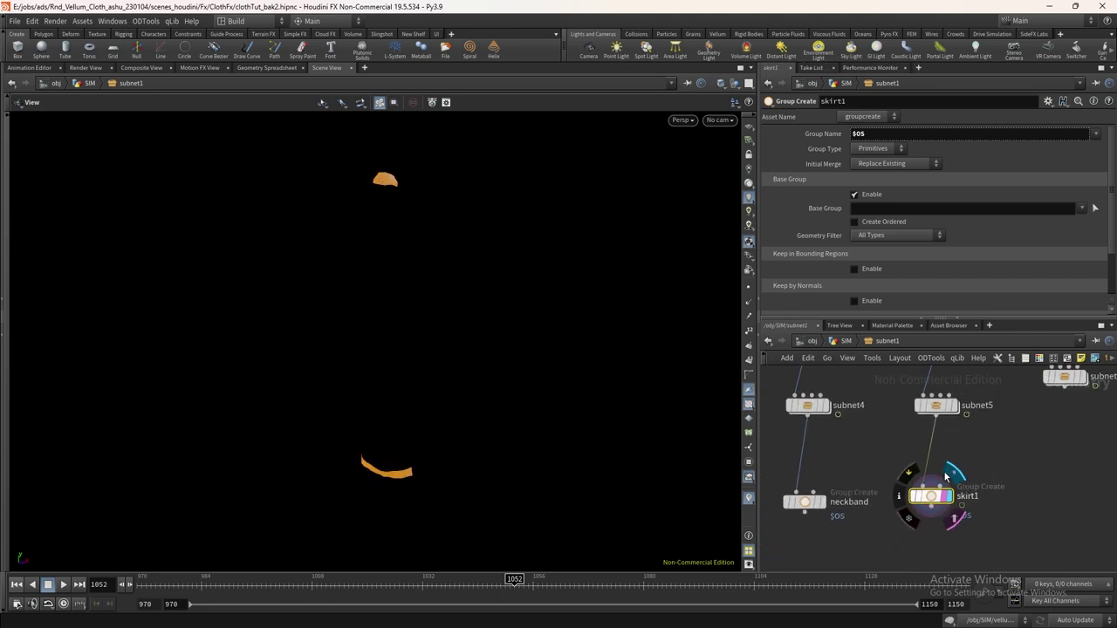
pyautogui.press('f')
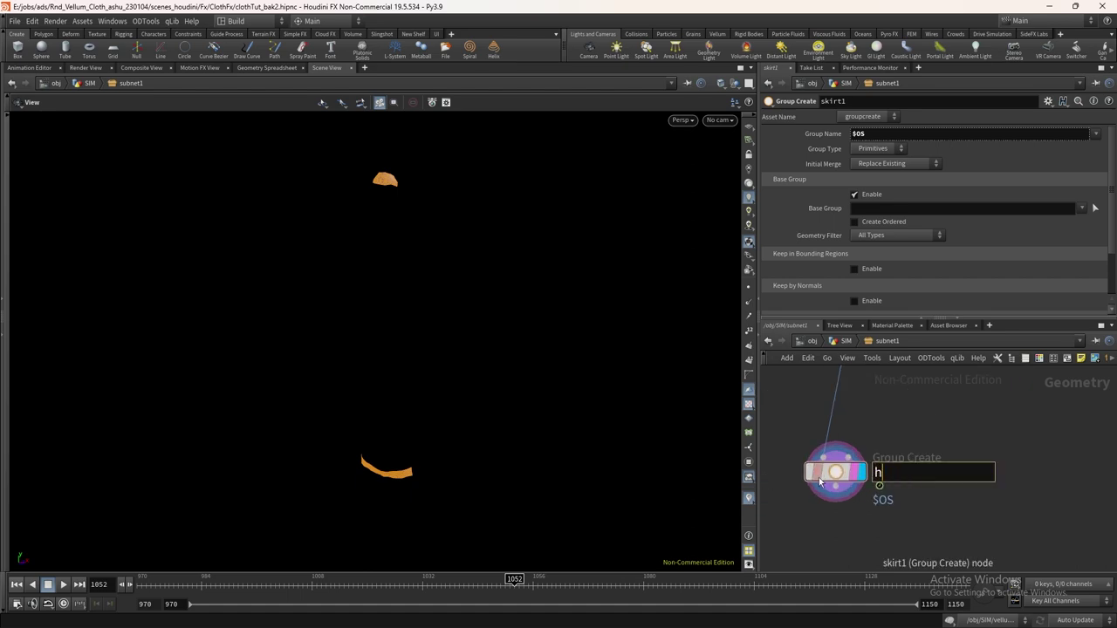
pyautogui.write('er')
pyautogui.press('Return')
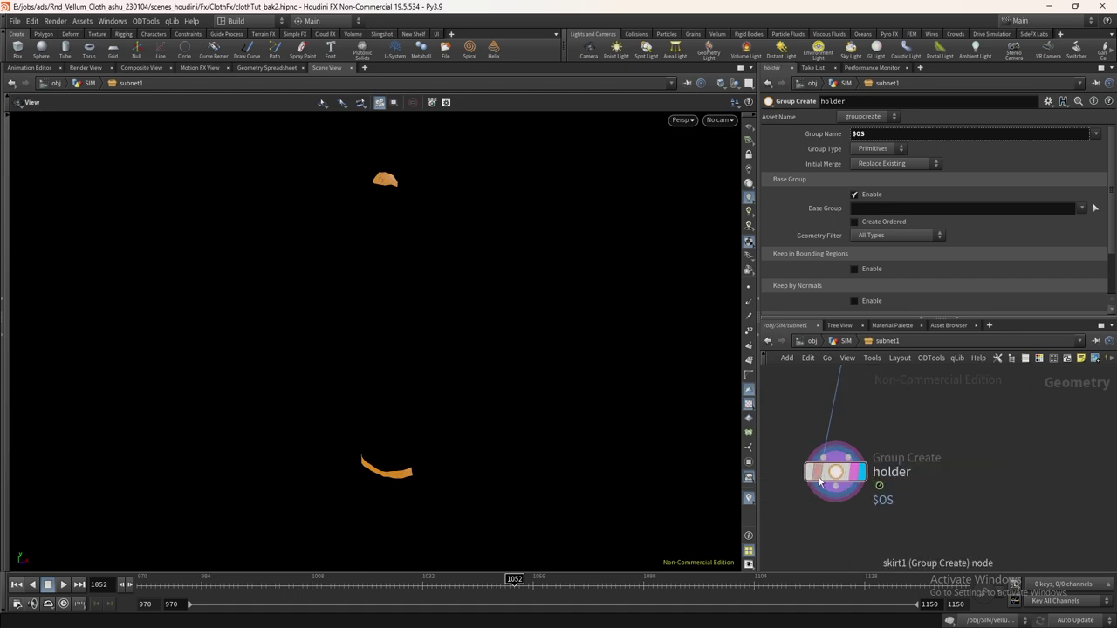
pyautogui.doubleClick(875, 472)
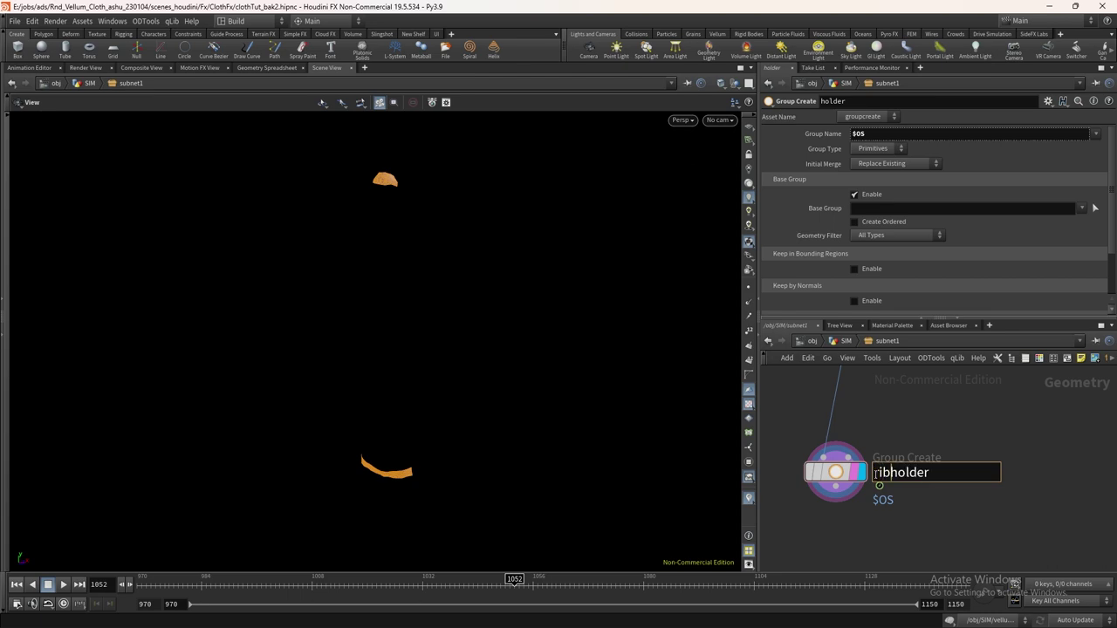
pyautogui.press('Return')
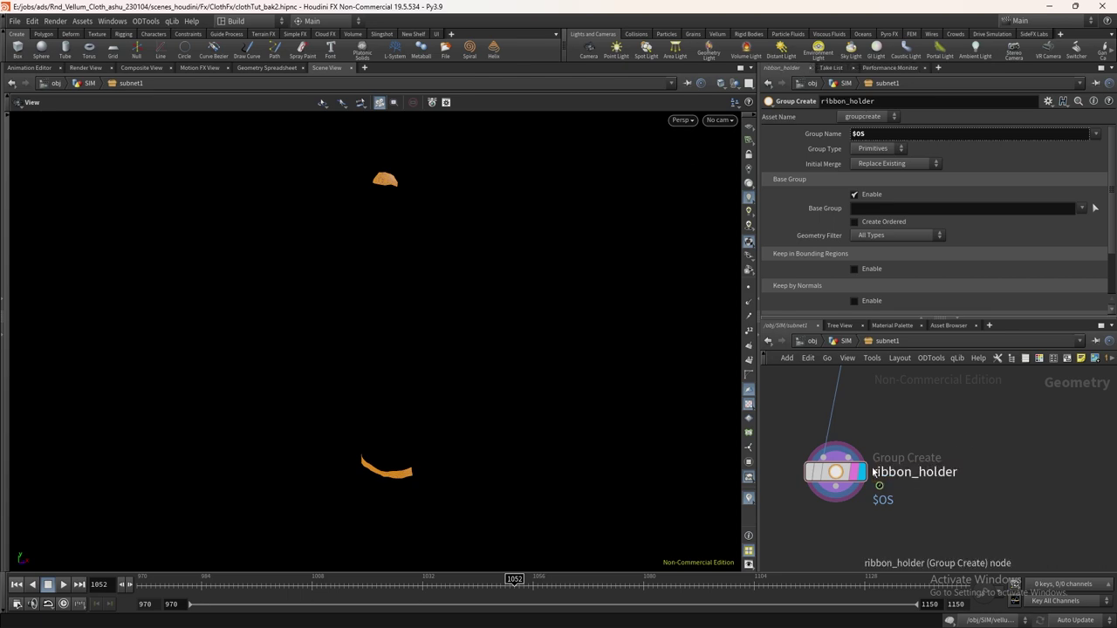
# Duplicate the ribbon_holder group node, connect the copy to subnet6, and rename it as ribbon
pyautogui.keyDown('alt'); pyautogui.moveTo(852, 472); pyautogui.dragTo(1028, 472); pyautogui.keyUp('alt')
pyautogui.moveTo(988, 433); pyautogui.dragTo(963, 513, button='middle')
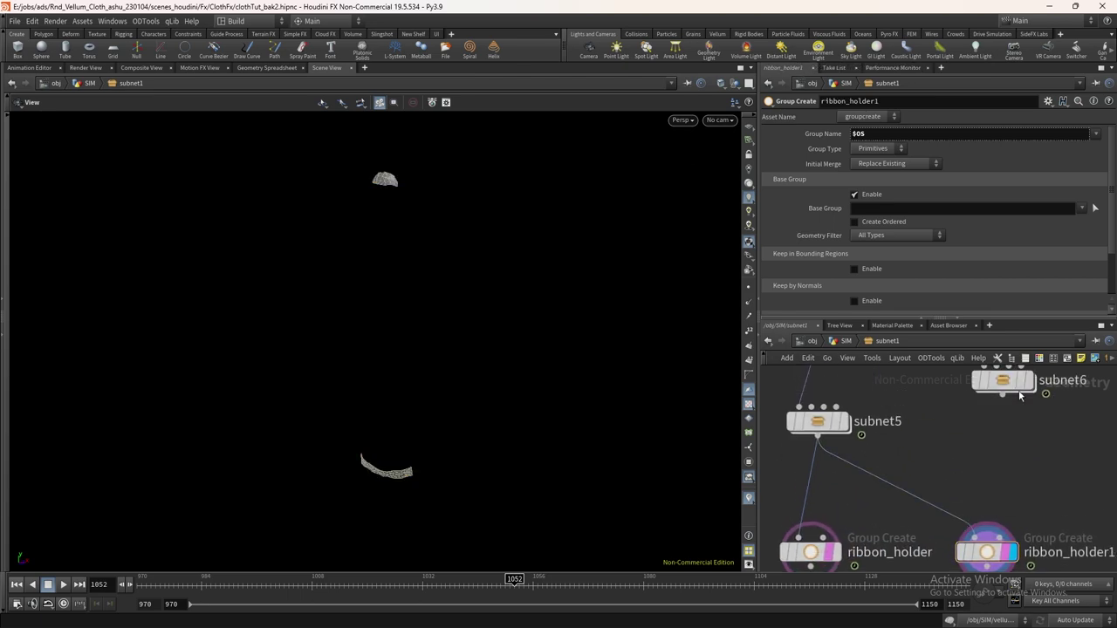
pyautogui.moveTo(1002, 395); pyautogui.dragTo(975, 538)
pyautogui.moveTo(1079, 561); pyautogui.dragTo(999, 511, button='middle')
pyautogui.doubleClick(999, 503)
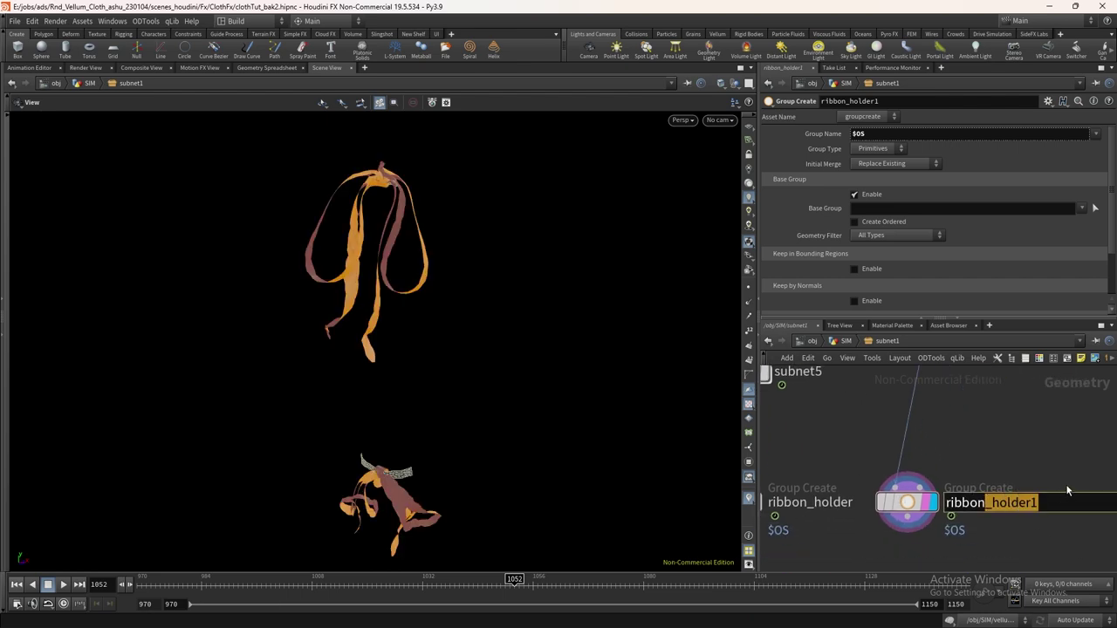
pyautogui.write('ribbon')
pyautogui.press('Return')
# Merge the neckband, ribbon_holder and ribbon group nodes and display the merged result
pyautogui.scroll(-5, 1047, 486)
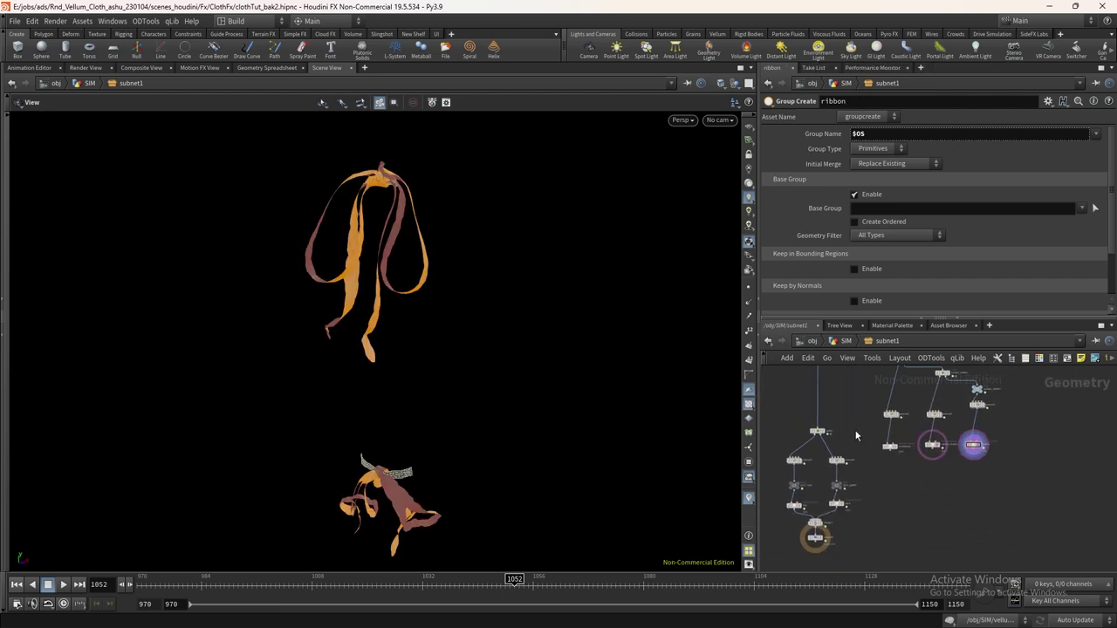
pyautogui.moveTo(1027, 484); pyautogui.dragTo(1027, 484)
pyautogui.scroll(1, 982, 467)
pyautogui.keyDown('alt'); pyautogui.click(918, 501); pyautogui.keyUp('alt')
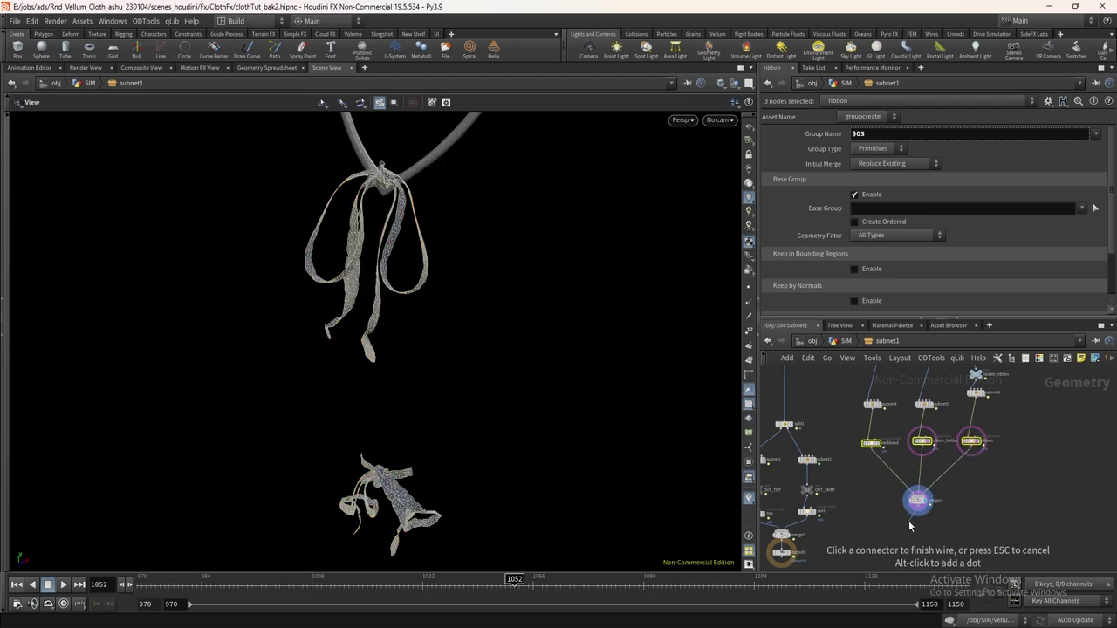
pyautogui.moveTo(909, 522); pyautogui.dragTo(917, 512, button='middle')
# Move the OUT_ribbons Null below the new Merge node, wire it to the merge output, and display it
pyautogui.moveTo(1033, 417); pyautogui.dragTo(1035, 504, button='middle')
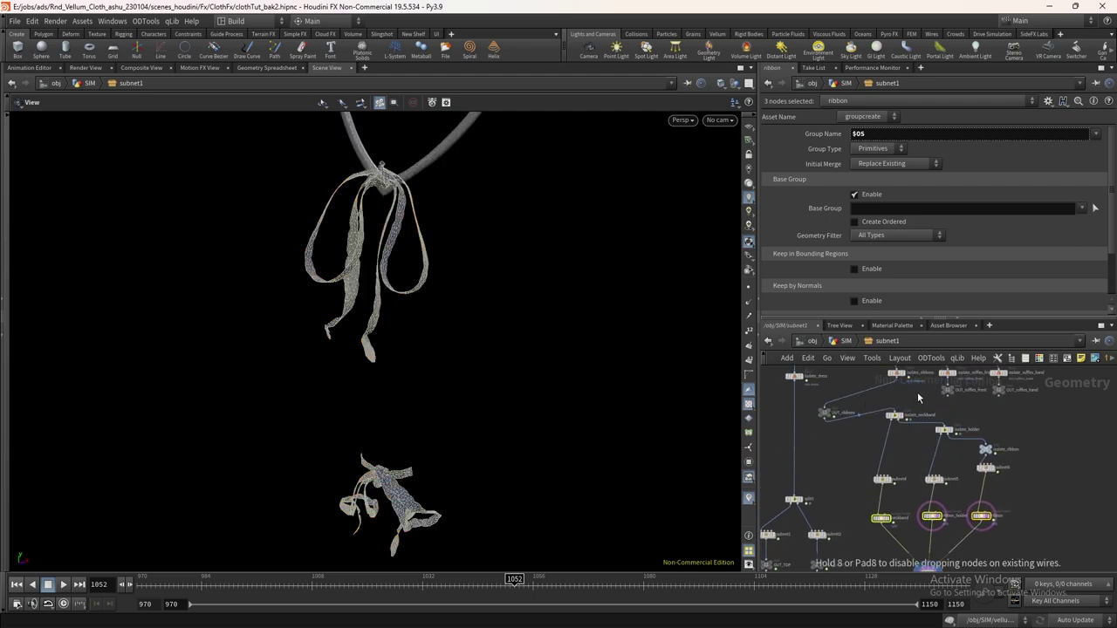
pyautogui.scroll(1, 976, 529)
pyautogui.moveTo(975, 528); pyautogui.dragTo(979, 423, button='middle')
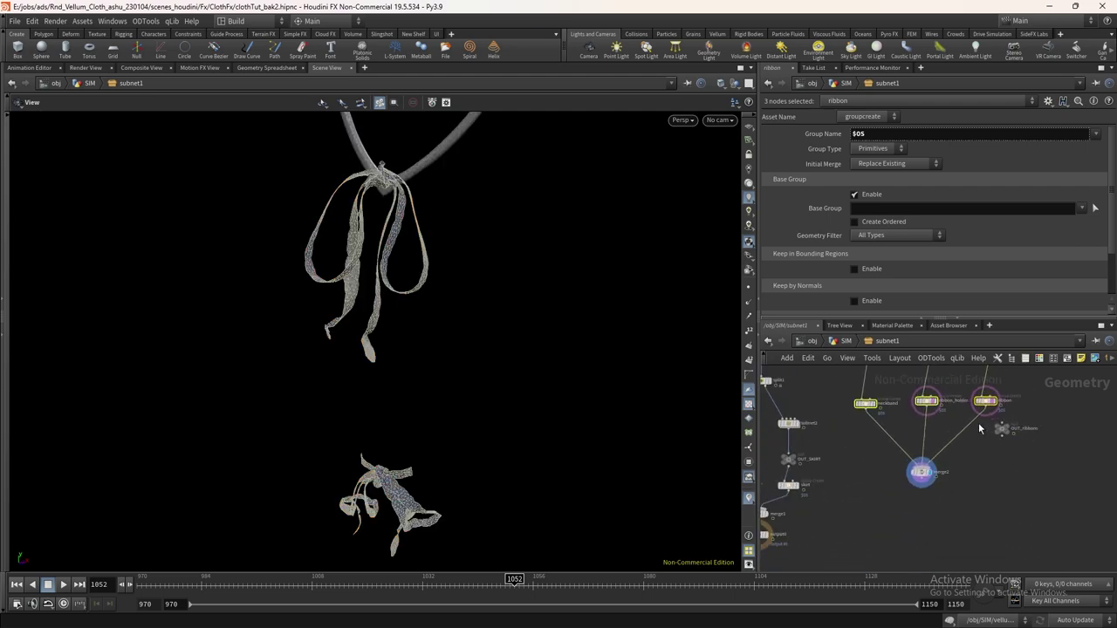
pyautogui.scroll(2, 921, 484)
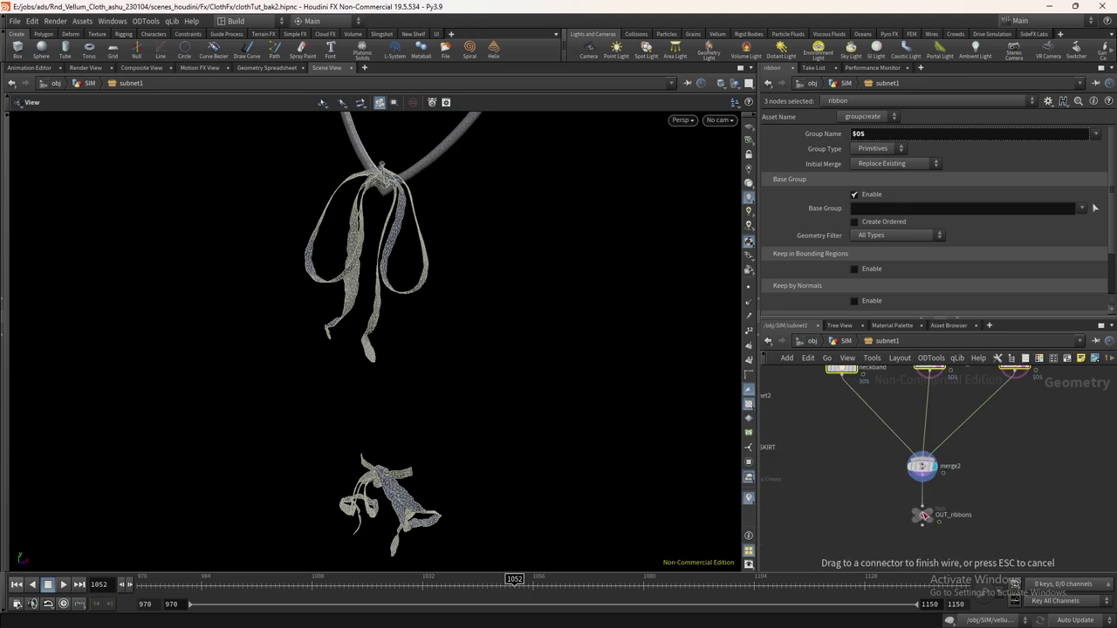
pyautogui.scroll(3, 924, 515)
pyautogui.click(947, 512)
# Arrange the front ruffles branch for editing and display its isolate_ruffles_front Blast node
pyautogui.hotkey('space', 'h')
pyautogui.moveTo(491, 311); pyautogui.dragTo(528, 314)
pyautogui.scroll(-6, 916, 511)
pyautogui.moveTo(901, 515); pyautogui.dragTo(883, 582, button='middle')
pyautogui.scroll(2, 890, 514)
pyautogui.moveTo(932, 447); pyautogui.dragTo(896, 407)
pyautogui.scroll(2, 999, 406)
pyautogui.scroll(2, 898, 408)
pyautogui.click(910, 405)
# Inspect the front ruffles from several angles and set the timeline to its first frame, 970
pyautogui.hotkey('space', 'g')
pyautogui.moveTo(411, 344); pyautogui.dragTo(593, 292)
pyautogui.scroll(5, 414, 303)
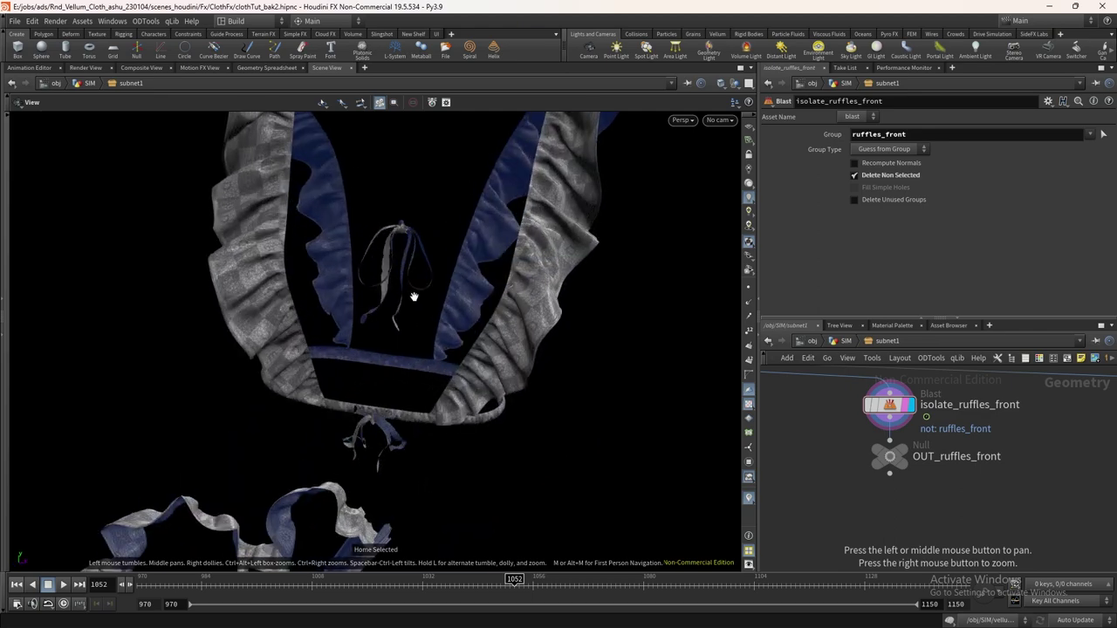
pyautogui.moveTo(414, 303); pyautogui.dragTo(384, 306)
pyautogui.scroll(-2, 384, 306)
pyautogui.click(334, 69)
pyautogui.moveTo(428, 336); pyautogui.dragTo(569, 288)
pyautogui.hotkey('ctrl', 'Up')
pyautogui.hotkey('space', 'g')
# Duplicate a remesh subnet, insert the copy between isolate_ruffles_front and OUT_ruffles_front, and display it
pyautogui.scroll(-5, 965, 407)
pyautogui.click(788, 514)
pyautogui.hotkey('ctrl', 'z')
pyautogui.keyDown('alt'); pyautogui.moveTo(788, 514); pyautogui.dragTo(948, 426); pyautogui.keyUp('alt')
pyautogui.scroll(2, 940, 433)
pyautogui.scroll(2, 951, 426)
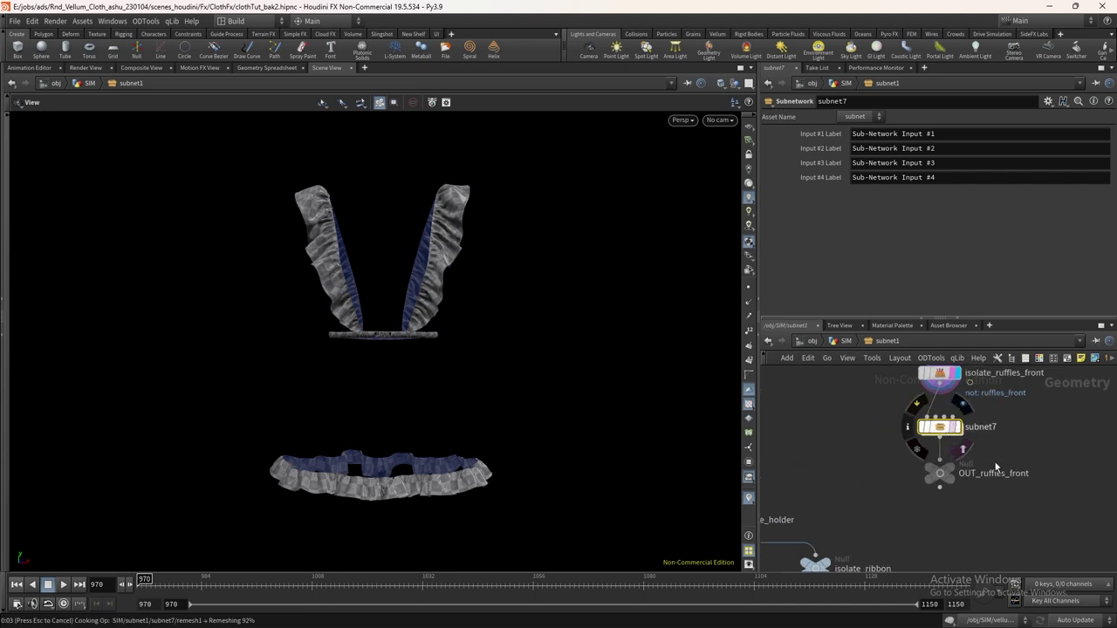
pyautogui.hotkey('ctrl', 'z')
pyautogui.scroll(2, 925, 427)
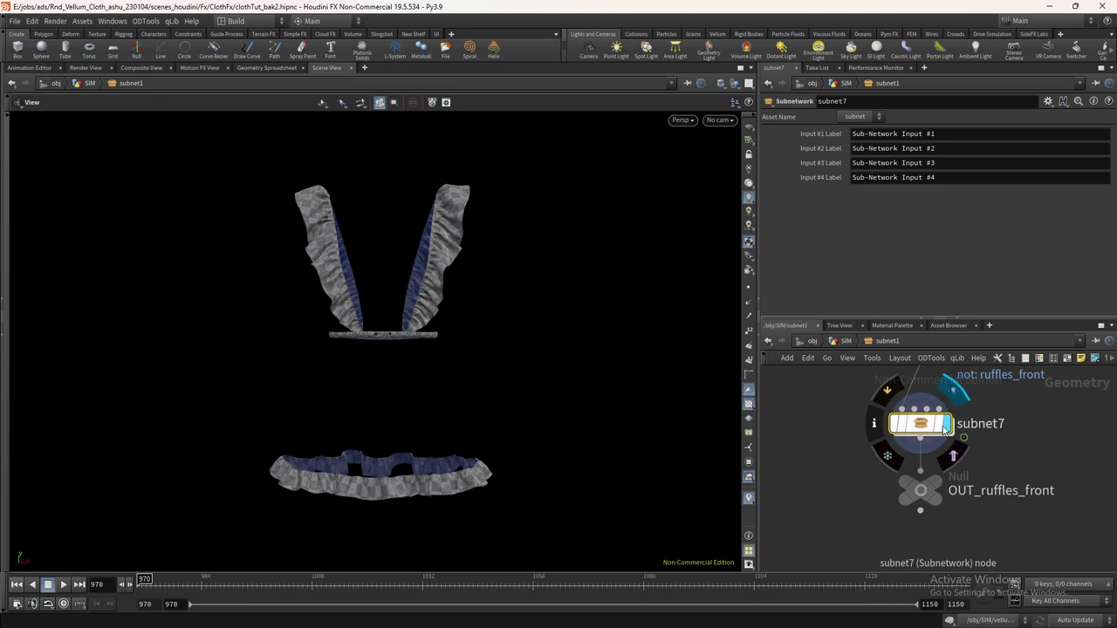
pyautogui.scroll(2, 920, 427)
# Open subnet7 and set the target size of its remesh1 node to 0.01
pyautogui.doubleClick(923, 426)
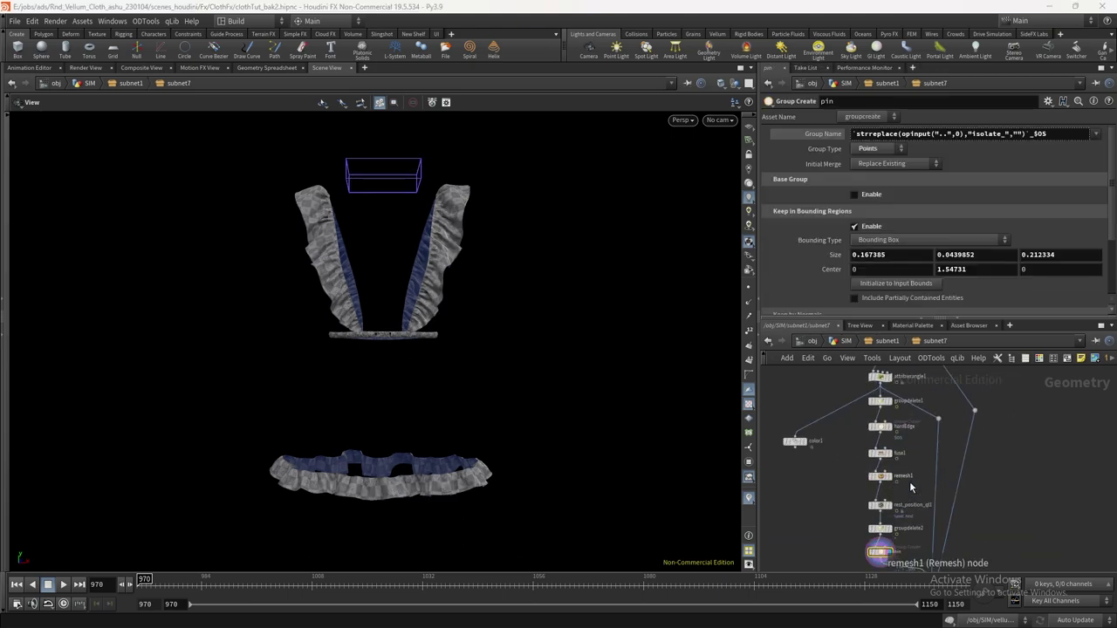
pyautogui.scroll(6, 454, 253)
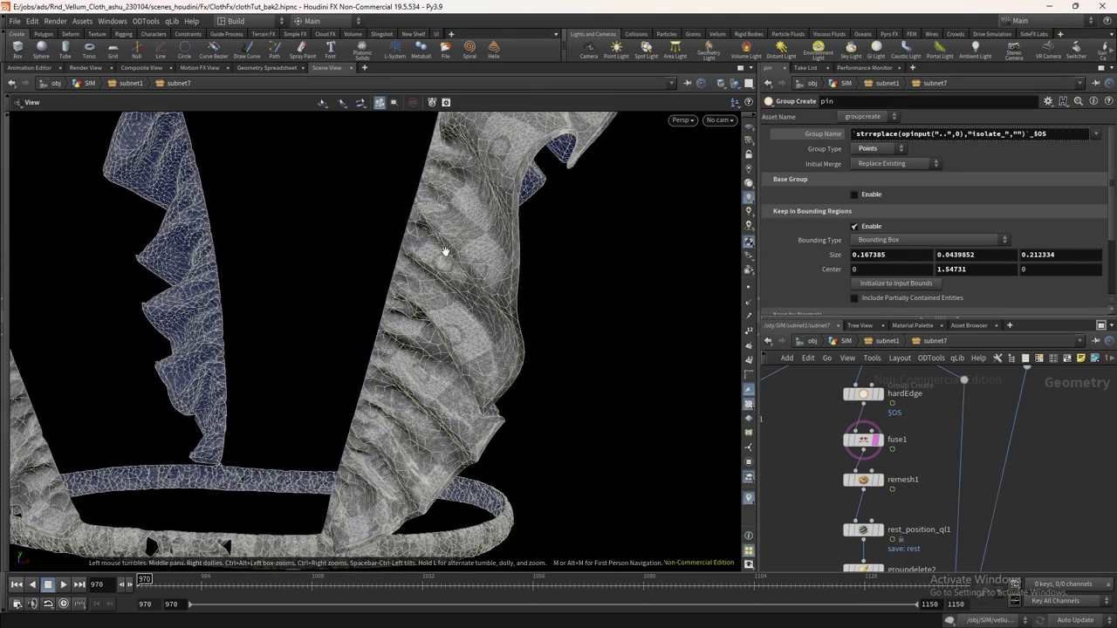
pyautogui.scroll(2, 872, 480)
pyautogui.click(876, 486)
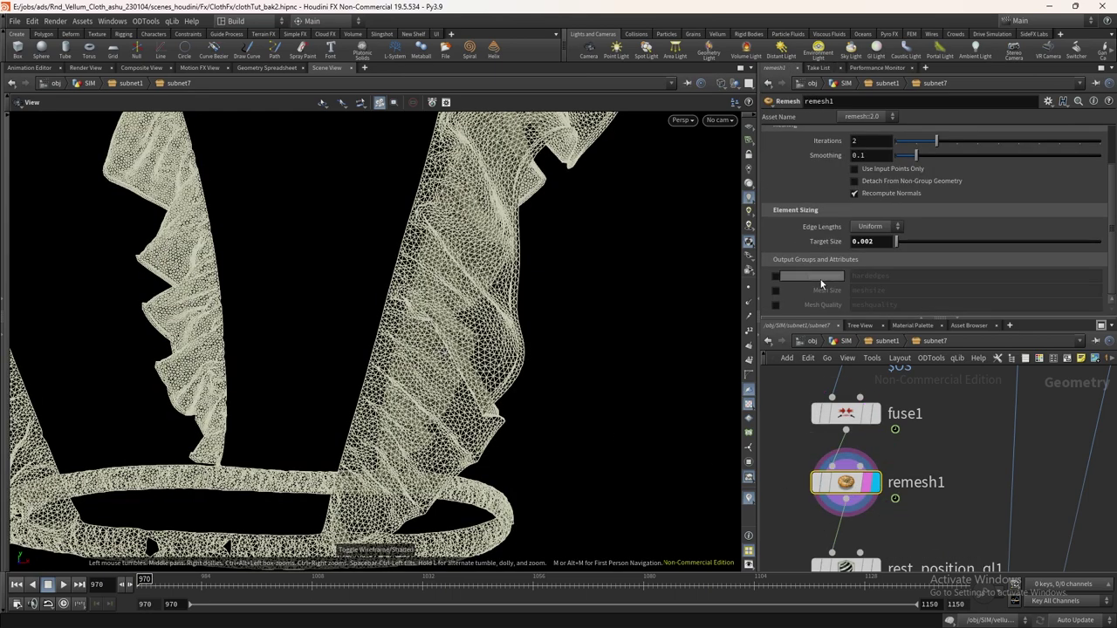
pyautogui.write('0.01')
pyautogui.press('Return')
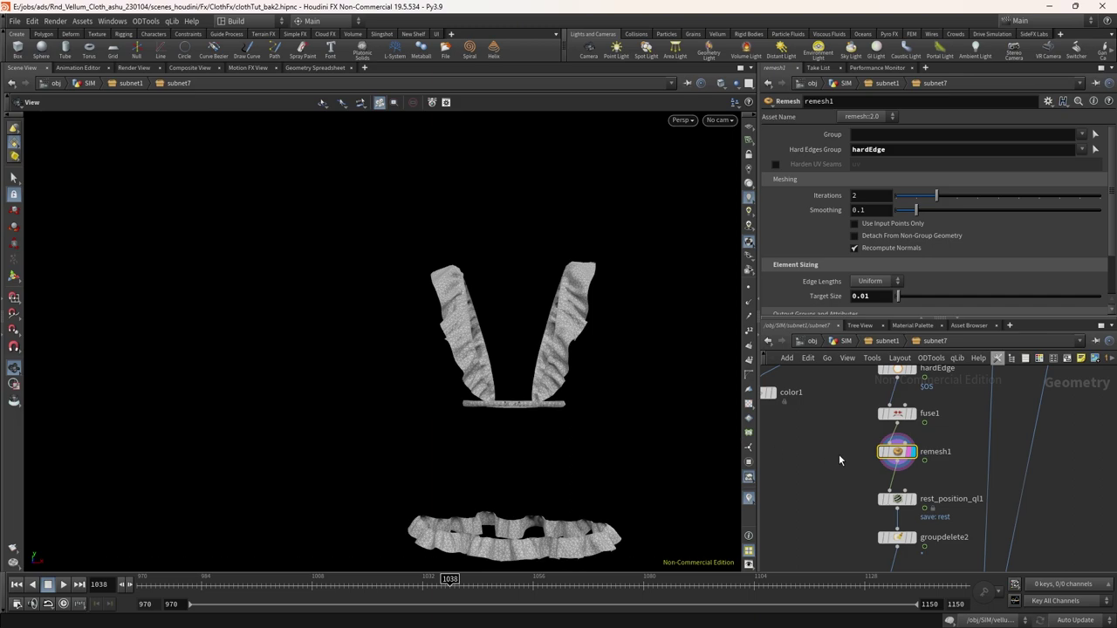
# Display the pin group node and switch it from a bounding region to a base group picked in the viewport
pyautogui.moveTo(969, 515); pyautogui.dragTo(966, 357, button='middle')
pyautogui.scroll(3, 820, 428)
pyautogui.click(945, 412)
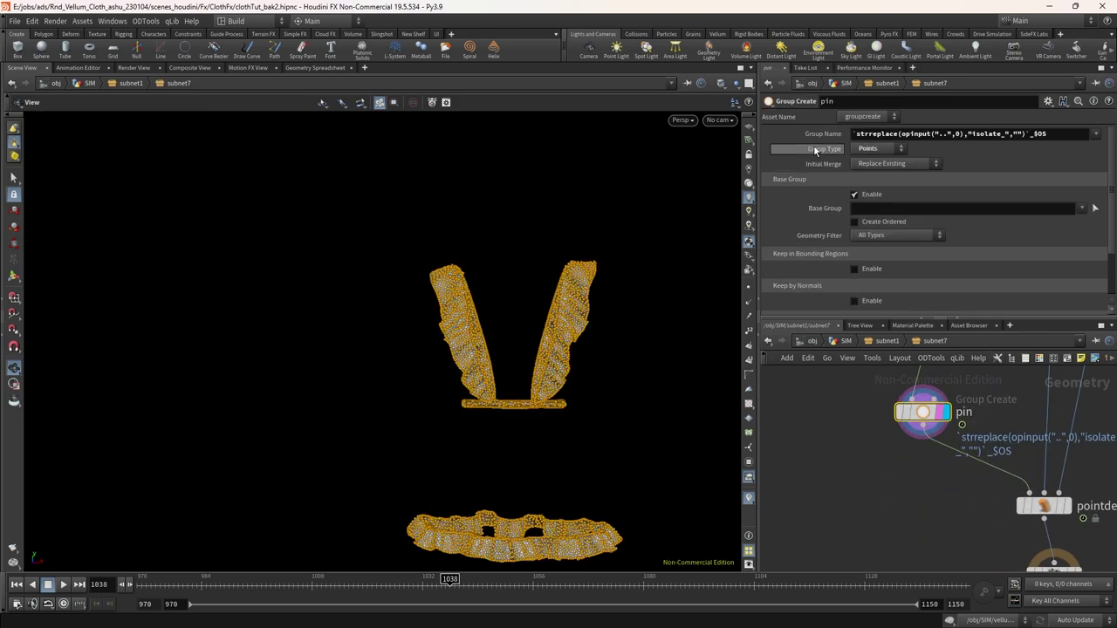
pyautogui.click(815, 136)
pyautogui.click(1096, 210)
# Select the full upper edge loop of the lower ruffle as points for the pin base group
pyautogui.keyDown('alt'); pyautogui.moveTo(517, 515); pyautogui.dragTo(558, 337, button='right'); pyautogui.keyUp('alt')
pyautogui.keyDown('alt'); pyautogui.moveTo(462, 489); pyautogui.dragTo(483, 359, button='middle'); pyautogui.keyUp('alt')
pyautogui.keyDown('alt'); pyautogui.moveTo(485, 353); pyautogui.dragTo(576, 225, button='right'); pyautogui.keyUp('alt')
pyautogui.moveTo(575, 224); pyautogui.dragTo(479, 379)
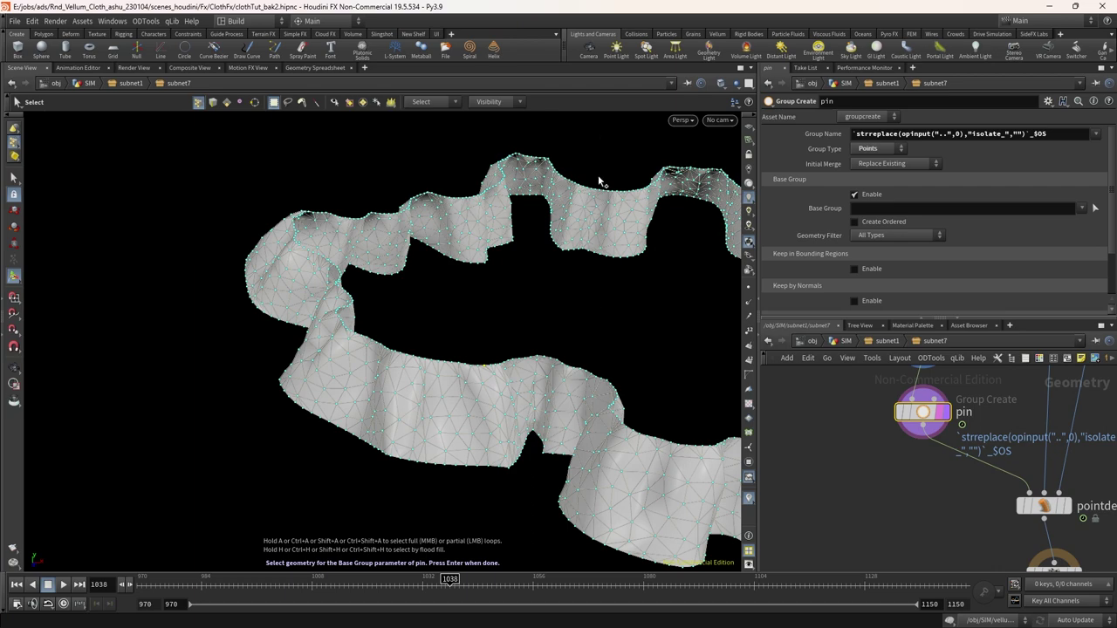
pyautogui.press('a')
pyautogui.scroll(-2, 608, 160)
pyautogui.keyDown('alt'); pyautogui.moveTo(626, 212); pyautogui.dragTo(433, 212, button='middle'); pyautogui.keyUp('alt')
pyautogui.scroll(1, 420, 307)
pyautogui.press('a')
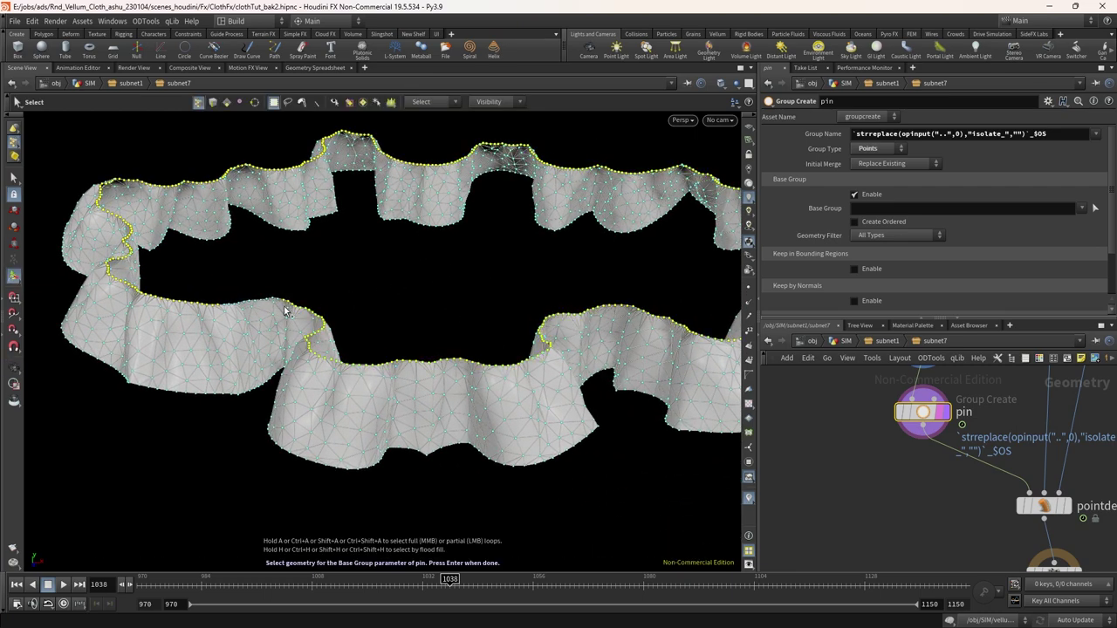
pyautogui.moveTo(447, 272); pyautogui.dragTo(249, 320)
pyautogui.scroll(-3, 384, 255)
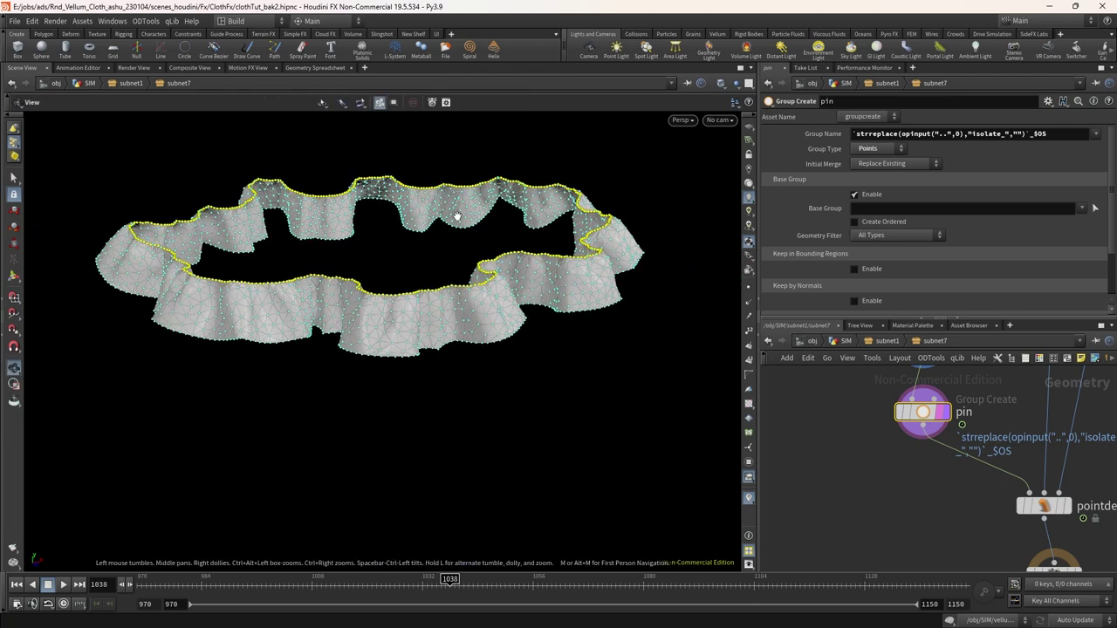
# Add all points of the narrow band below the shoulder ruffles to the pin selection, using the front view
pyautogui.keyDown('alt'); pyautogui.moveTo(384, 255); pyautogui.dragTo(467, 275); pyautogui.keyUp('alt')
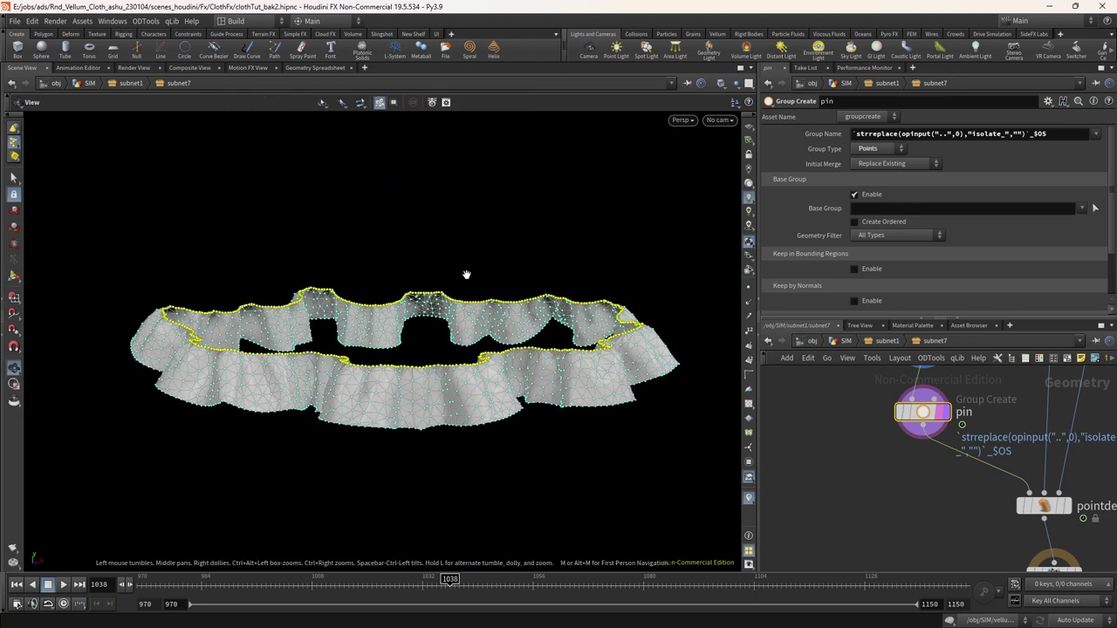
pyautogui.scroll(-4, 467, 275)
pyautogui.moveTo(467, 275); pyautogui.dragTo(480, 490, button='middle')
pyautogui.scroll(5, 543, 193)
pyautogui.moveTo(515, 357); pyautogui.dragTo(583, 241)
pyautogui.hotkey('space', '2')
pyautogui.hotkey('space', '3')
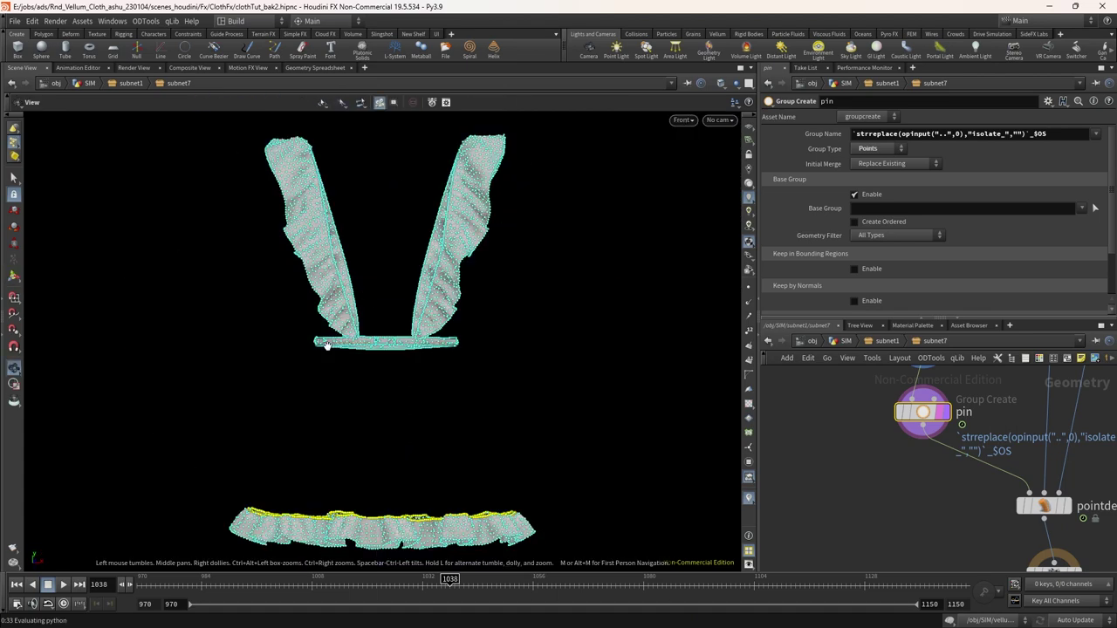
pyautogui.press('Return')
pyautogui.scroll(3, 327, 345)
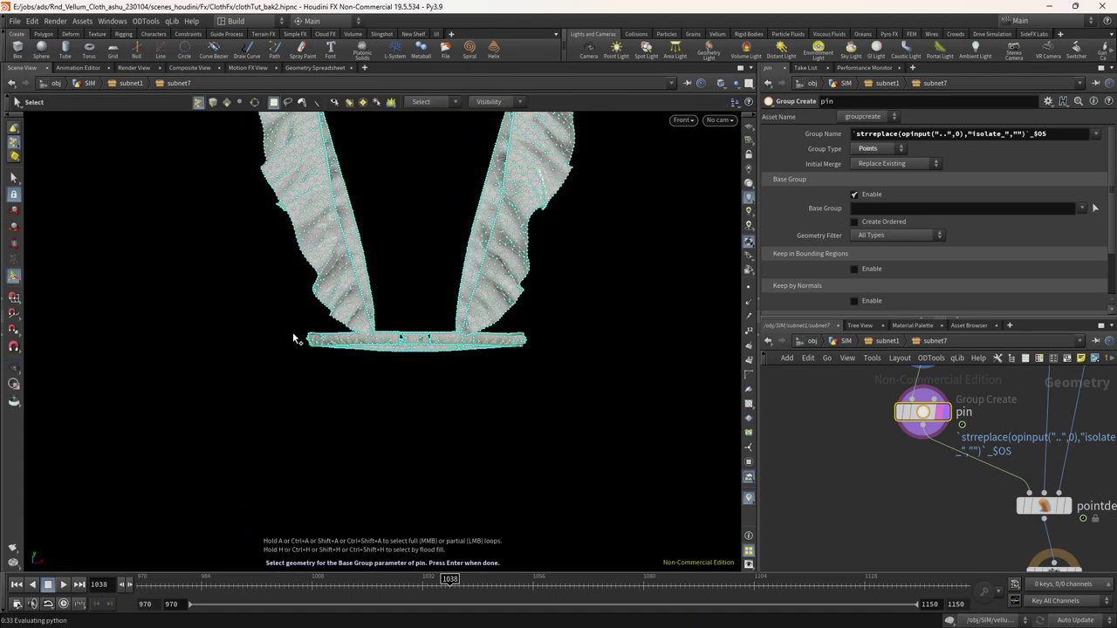
pyautogui.moveTo(298, 332); pyautogui.dragTo(341, 351)
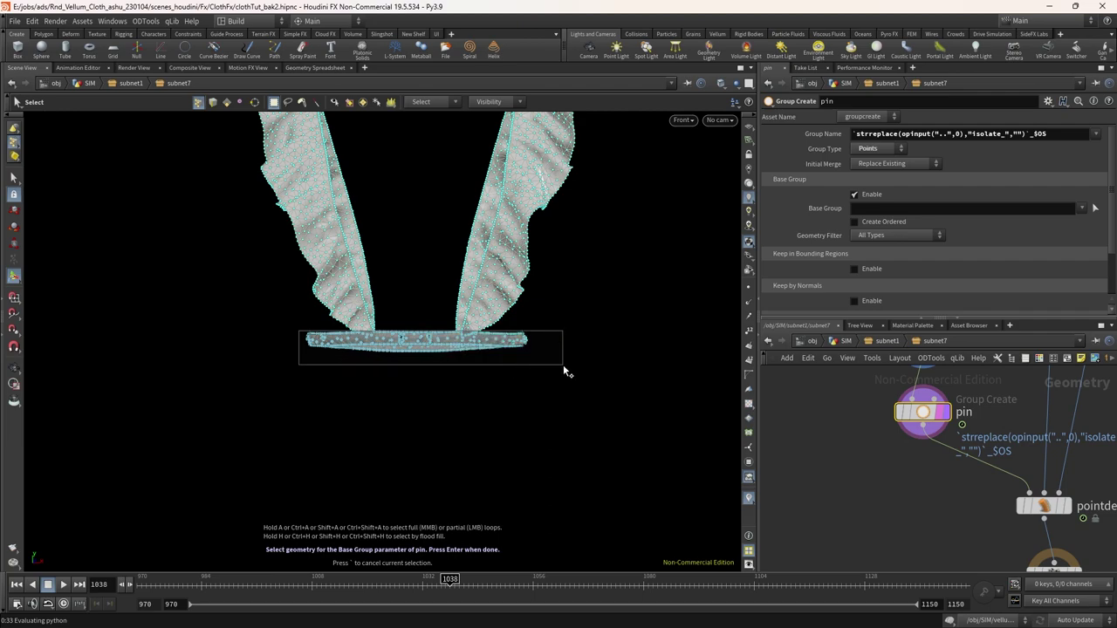
pyautogui.moveTo(568, 366); pyautogui.dragTo(571, 366)
# Return to the perspective view and add the inner edge points of the first shoulder ruffle to the pin selection
pyautogui.hotkey('space', '1')
pyautogui.keyDown('alt'); pyautogui.moveTo(562, 361); pyautogui.dragTo(573, 242, button='right'); pyautogui.keyUp('alt')
pyautogui.keyDown('alt'); pyautogui.moveTo(573, 242); pyautogui.dragTo(434, 431); pyautogui.keyUp('alt')
pyautogui.keyDown('alt'); pyautogui.moveTo(433, 431); pyautogui.dragTo(486, 346, button='right'); pyautogui.keyUp('alt')
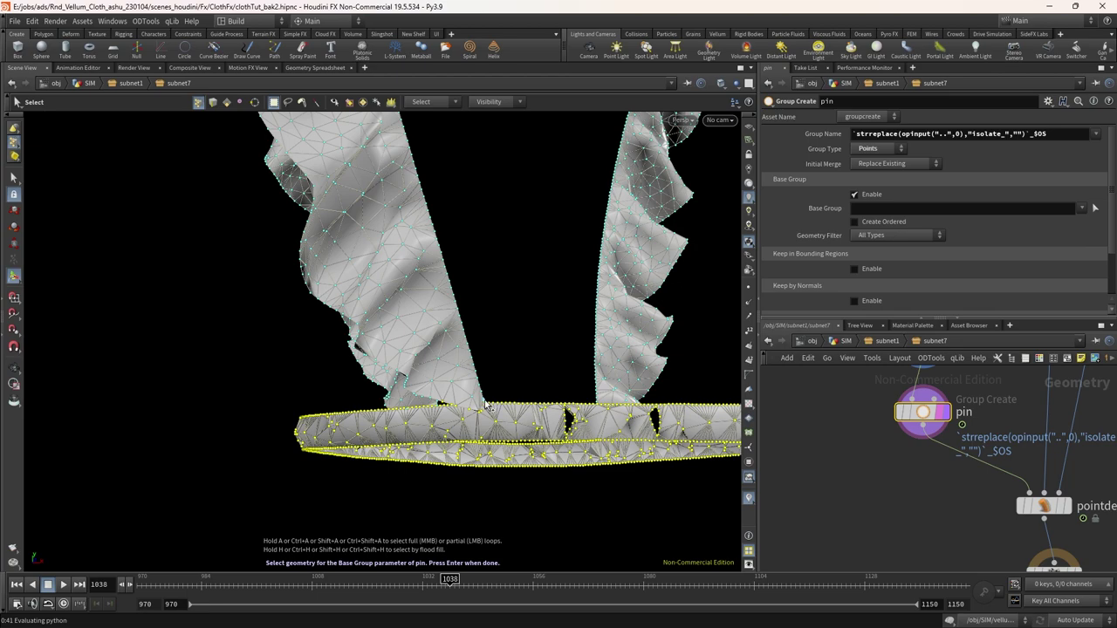
pyautogui.keyDown('alt'); pyautogui.moveTo(495, 391); pyautogui.dragTo(433, 418); pyautogui.keyUp('alt')
pyautogui.keyDown('alt'); pyautogui.moveTo(361, 335); pyautogui.dragTo(471, 506, button='middle'); pyautogui.keyUp('alt')
pyautogui.keyDown('alt'); pyautogui.moveTo(362, 309); pyautogui.dragTo(504, 222); pyautogui.keyUp('alt')
pyautogui.press('Escape')
pyautogui.press('Escape')
pyautogui.moveTo(515, 314); pyautogui.dragTo(422, 373)
pyautogui.press('Escape')
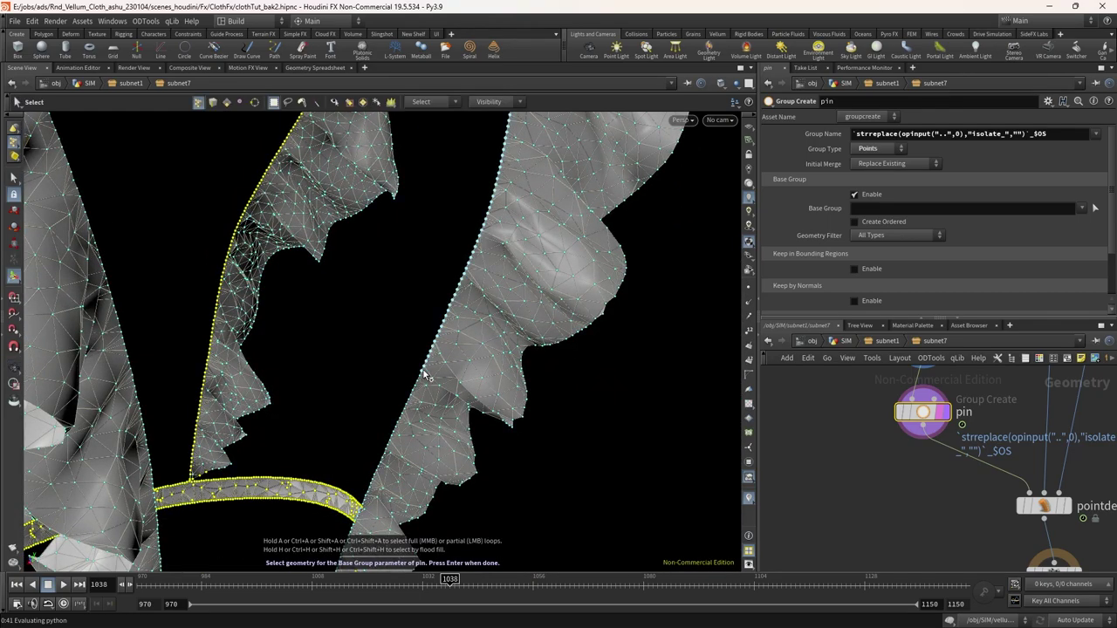
# Continue the pin selection along the ruffle's inner edge down to the band and switch to lasso picking
pyautogui.scroll(-5, 422, 374)
pyautogui.keyDown('alt'); pyautogui.moveTo(423, 373); pyautogui.dragTo(456, 300, button='middle'); pyautogui.keyUp('alt')
pyautogui.scroll(5, 456, 299)
pyautogui.press('Escape')
pyautogui.moveTo(416, 349); pyautogui.dragTo(499, 260)
pyautogui.press('s')
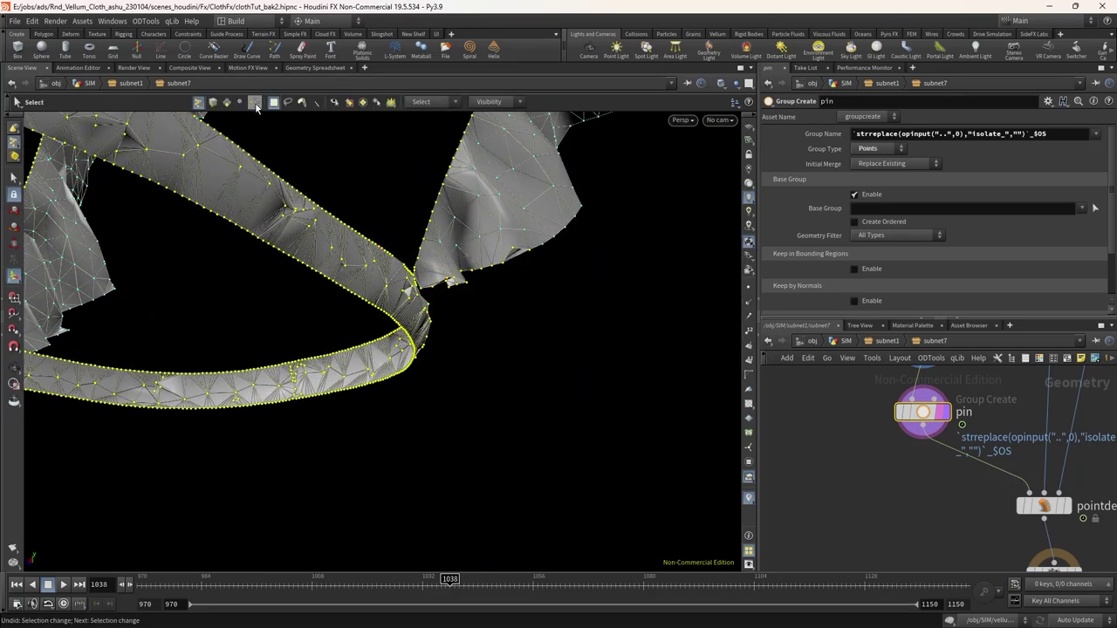
pyautogui.keyDown('alt'); pyautogui.moveTo(436, 356); pyautogui.dragTo(422, 328); pyautogui.keyUp('alt')
pyautogui.keyDown('alt'); pyautogui.moveTo(422, 328); pyautogui.dragTo(462, 341, button='right'); pyautogui.keyUp('alt')
pyautogui.keyDown('alt'); pyautogui.moveTo(462, 341); pyautogui.dragTo(329, 320); pyautogui.keyUp('alt')
pyautogui.press('Escape')
pyautogui.scroll(-10, 361, 369)
pyautogui.scroll(8, 483, 367)
pyautogui.press('s')
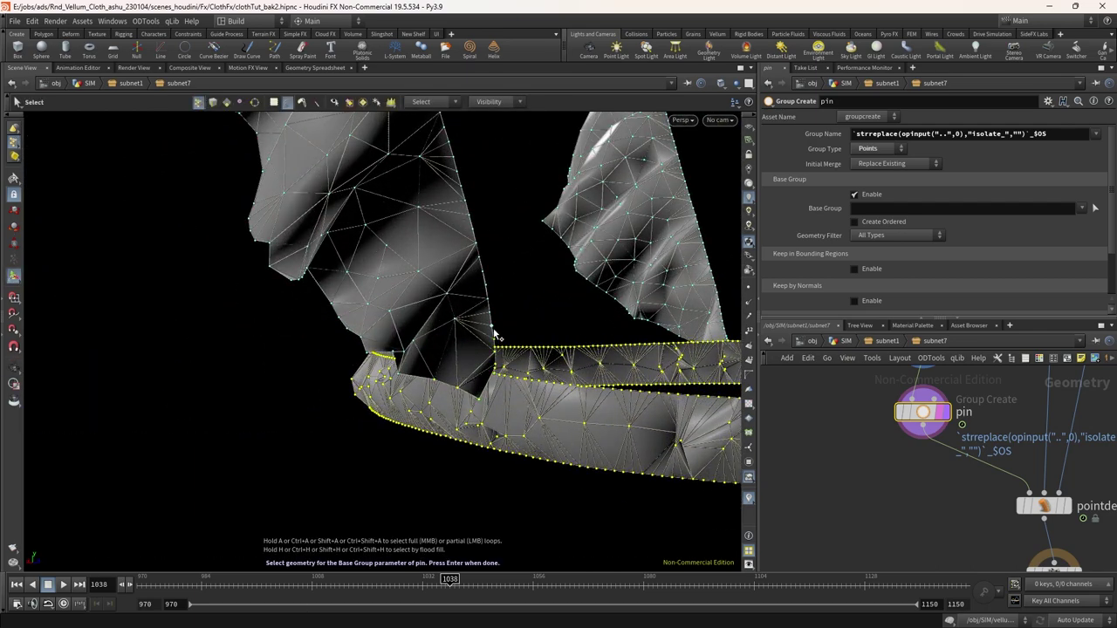
# Add the inner edge points of the remaining shoulder ruffle, front and back, to the pin selection
pyautogui.keyDown('alt'); pyautogui.moveTo(534, 345); pyautogui.dragTo(546, 279, button='right'); pyautogui.keyUp('alt')
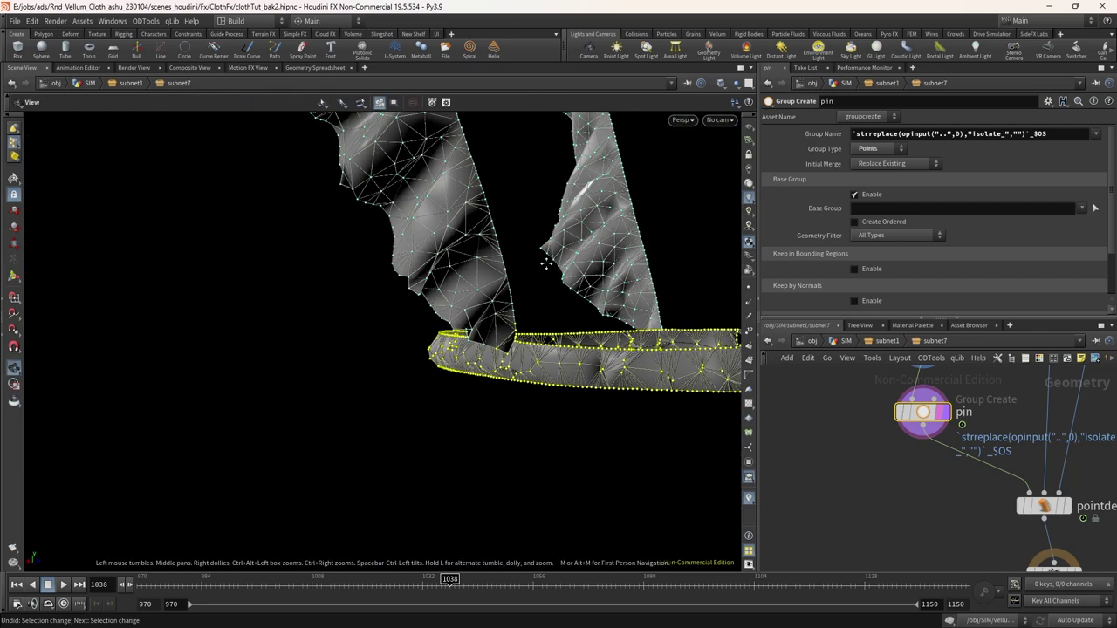
pyautogui.keyDown('alt'); pyautogui.moveTo(547, 279); pyautogui.dragTo(518, 461, button='middle'); pyautogui.keyUp('alt')
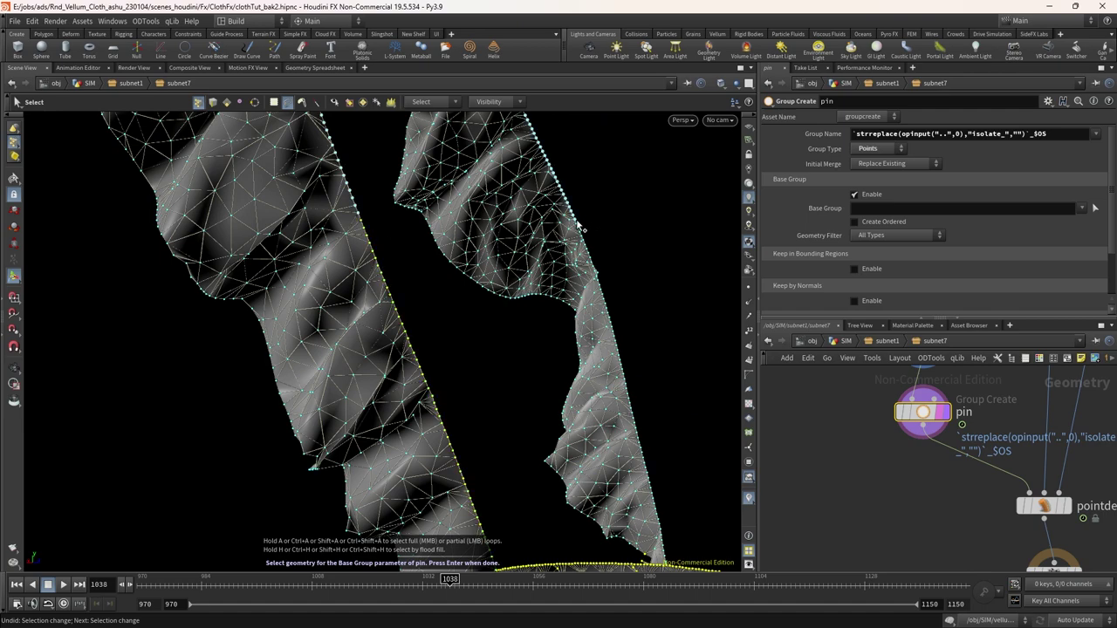
pyautogui.keyDown('alt'); pyautogui.moveTo(661, 543); pyautogui.dragTo(504, 347, button='middle'); pyautogui.keyUp('alt')
pyautogui.keyDown('shift'); pyautogui.click(501, 349); pyautogui.keyUp('shift')
pyautogui.keyDown('alt'); pyautogui.moveTo(501, 349); pyautogui.dragTo(515, 382); pyautogui.keyUp('alt')
pyautogui.keyDown('alt'); pyautogui.moveTo(516, 382); pyautogui.dragTo(515, 273, button='right'); pyautogui.keyUp('alt')
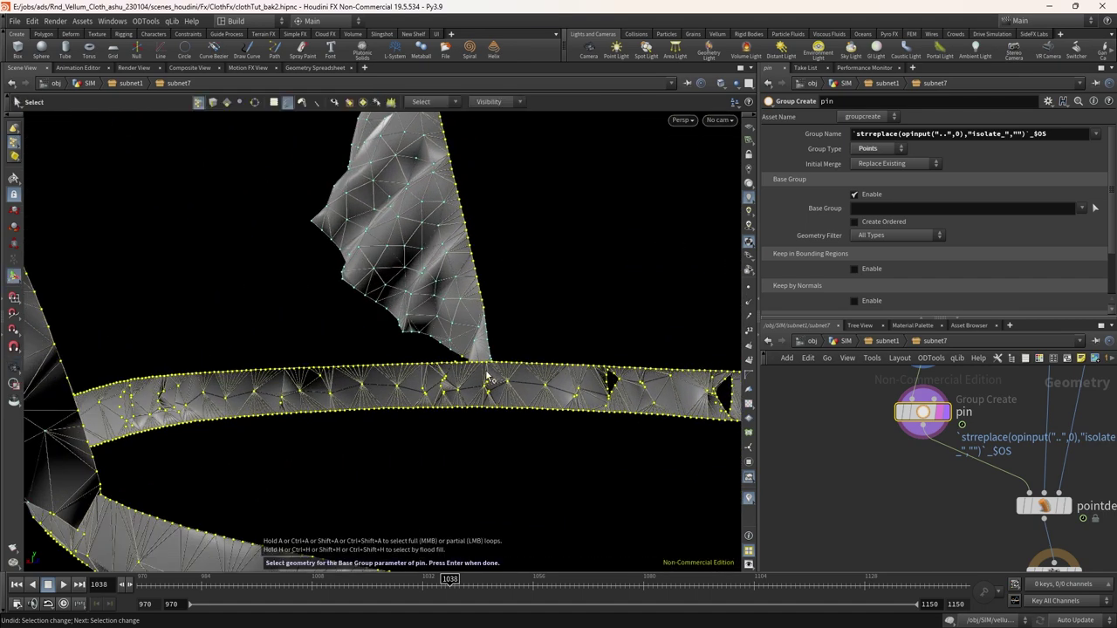
pyautogui.keyDown('alt'); pyautogui.moveTo(495, 365); pyautogui.dragTo(1052, 342); pyautogui.keyUp('alt')
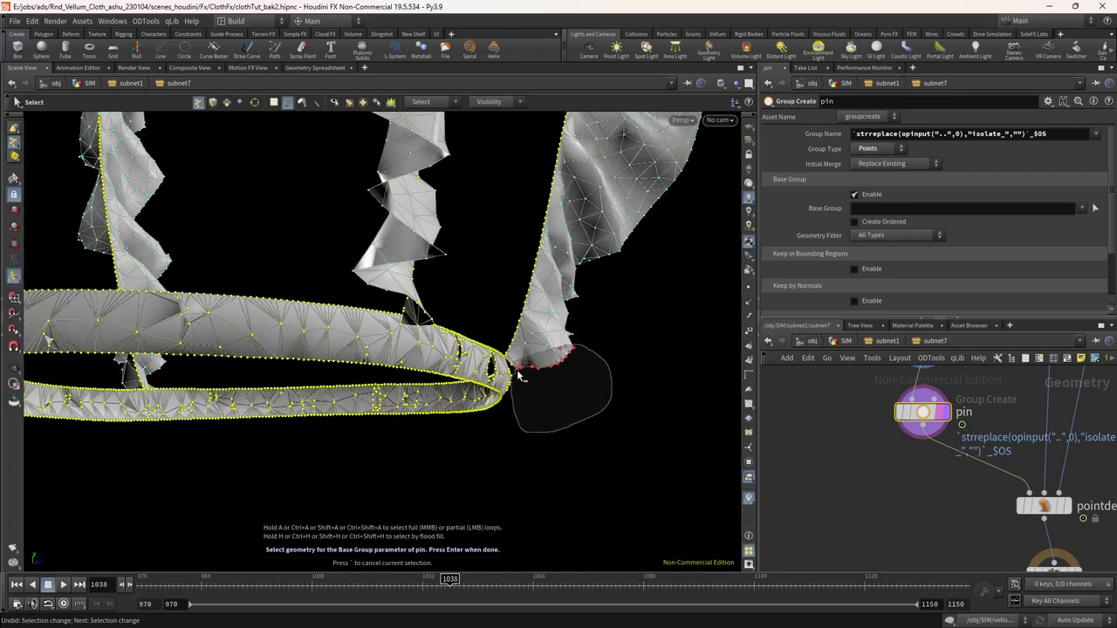
# Refine the selection by lassoing the ruffle's bottom-edge points beside the band, and confirm it as the pin base group
pyautogui.keyDown('shift'); pyautogui.moveTo(519, 375); pyautogui.dragTo(518, 371); pyautogui.keyUp('shift')
pyautogui.keyDown('alt'); pyautogui.moveTo(518, 374); pyautogui.dragTo(536, 414, button='right'); pyautogui.keyUp('alt')
pyautogui.moveTo(536, 414)
pyautogui.keyDown('alt'); pyautogui.mouseDown()
pyautogui.moveTo(486, 341)
pyautogui.moveTo(457, 345)
pyautogui.mouseUp(); pyautogui.keyUp('alt')
pyautogui.press('s')
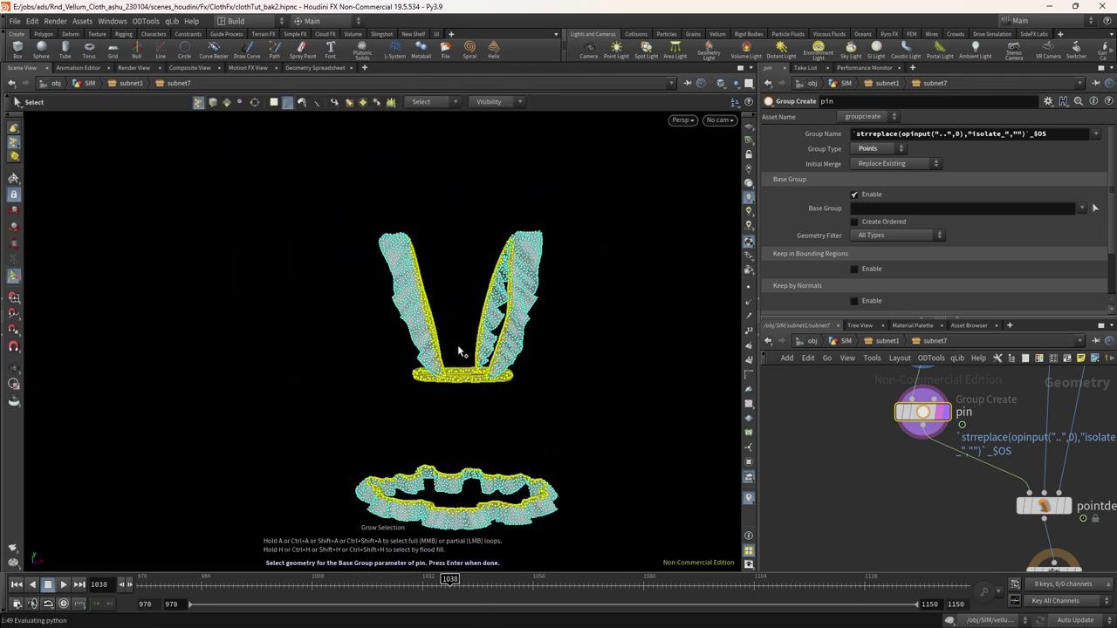
pyautogui.keyDown('alt'); pyautogui.moveTo(475, 456); pyautogui.dragTo(515, 317, button='right'); pyautogui.keyUp('alt')
pyautogui.keyDown('alt'); pyautogui.moveTo(516, 317); pyautogui.dragTo(512, 272); pyautogui.keyUp('alt')
pyautogui.press('s')
pyautogui.press('Return')
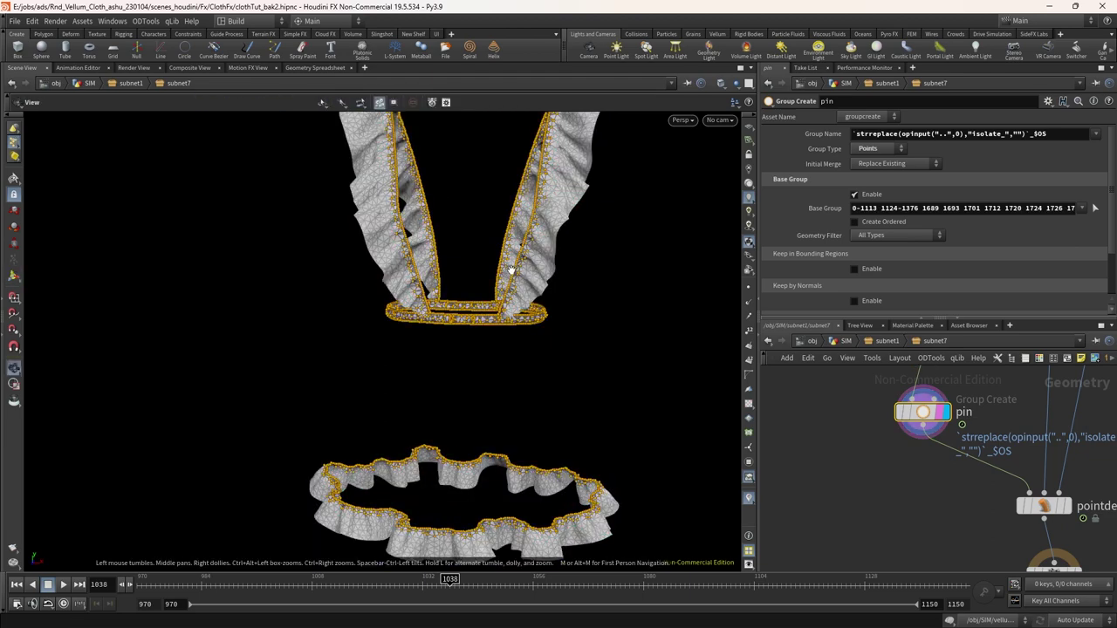
pyautogui.moveTo(533, 281); pyautogui.dragTo(480, 312)
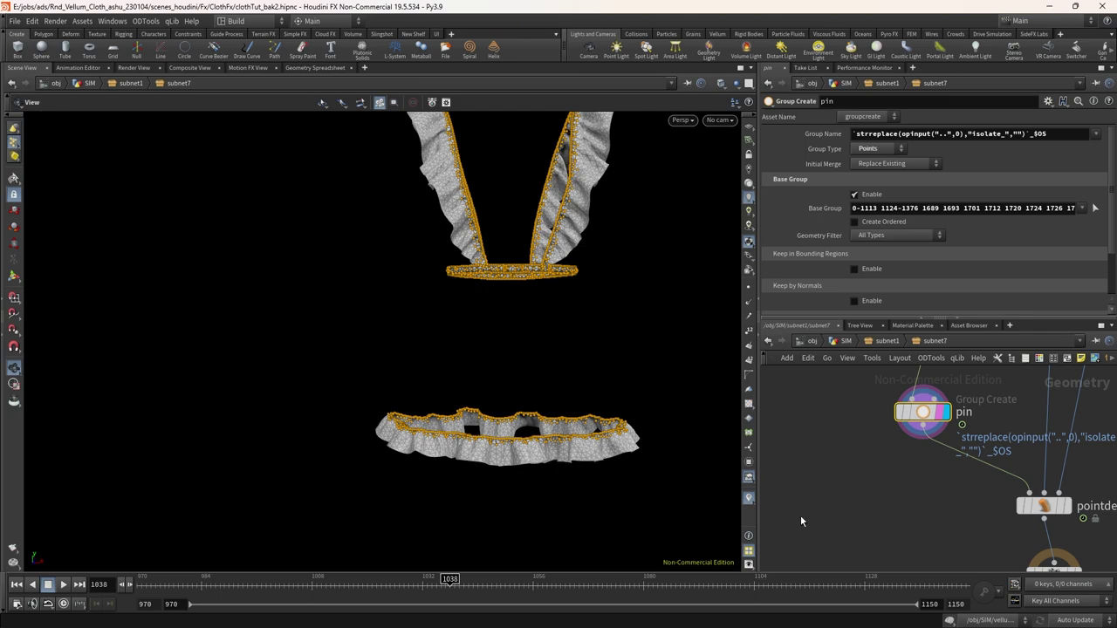
# Leave subnet7, insert a copy of the ribbon group node between it and OUT_ruffles_front, and rename it ruffles
pyautogui.press('u')
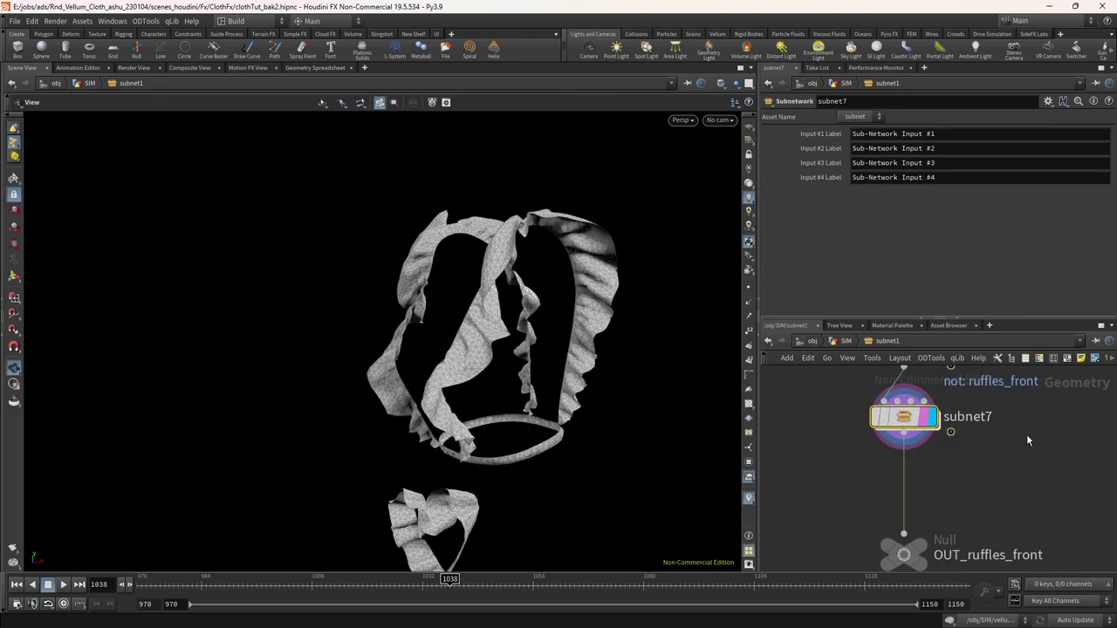
pyautogui.scroll(2, 1023, 438)
pyautogui.press('Tab')
pyautogui.click(859, 457)
pyautogui.scroll(-3, 858, 456)
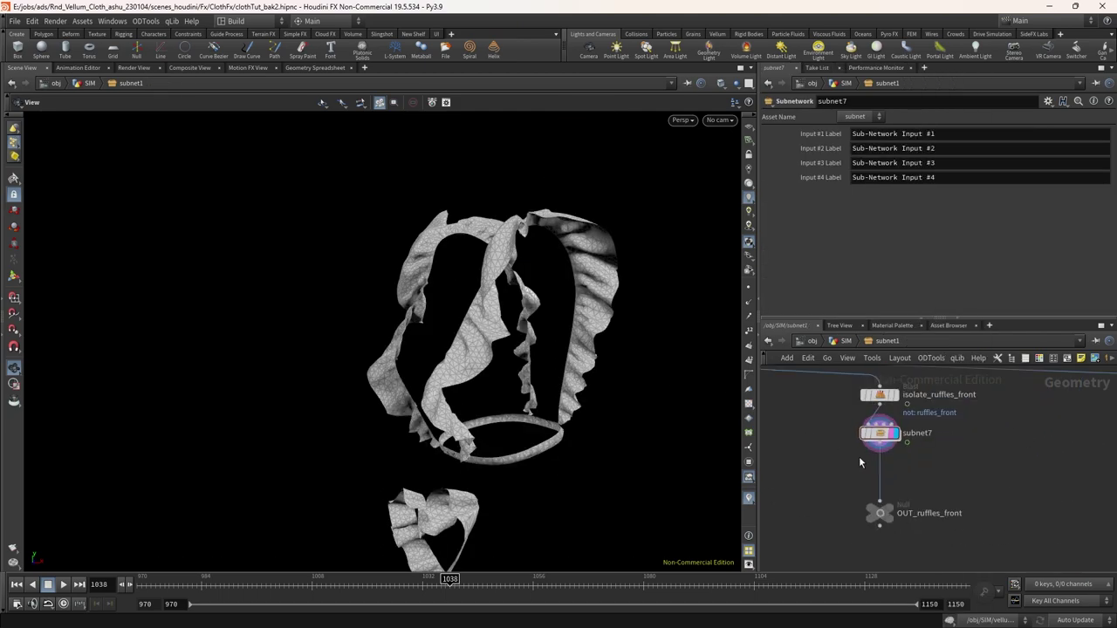
pyautogui.moveTo(858, 456); pyautogui.dragTo(954, 448, button='middle')
pyautogui.scroll(-4, 942, 454)
pyautogui.moveTo(853, 504); pyautogui.dragTo(871, 479, button='middle')
pyautogui.keyDown('alt'); pyautogui.moveTo(981, 430); pyautogui.dragTo(984, 430); pyautogui.keyUp('alt')
pyautogui.scroll(4, 988, 425)
pyautogui.click(1068, 448)
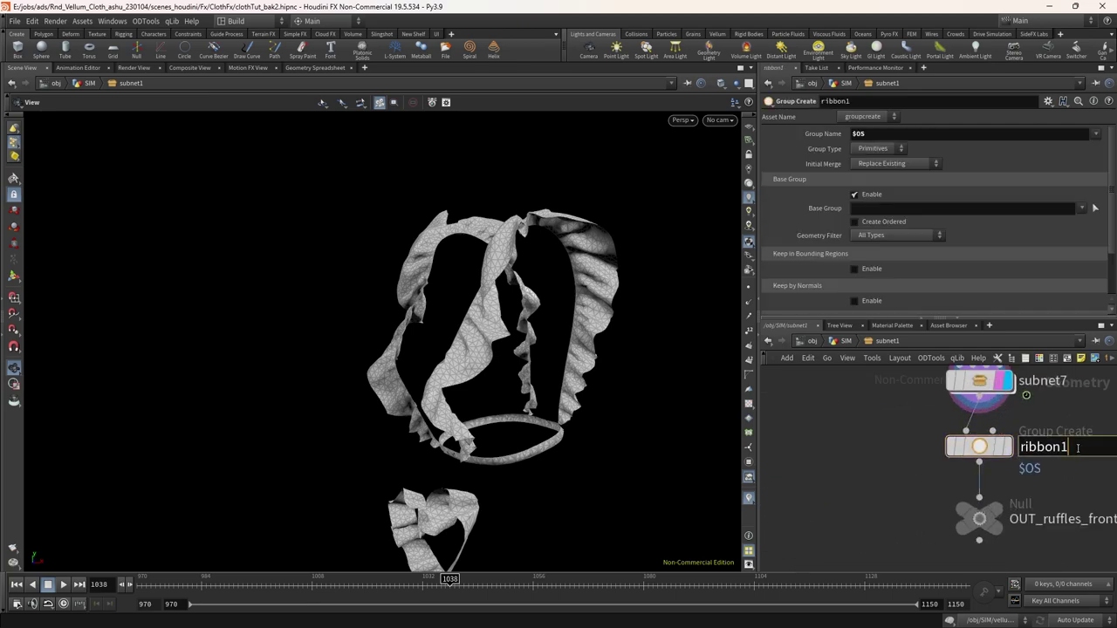
pyautogui.write('ruffles')
pyautogui.press('Return')
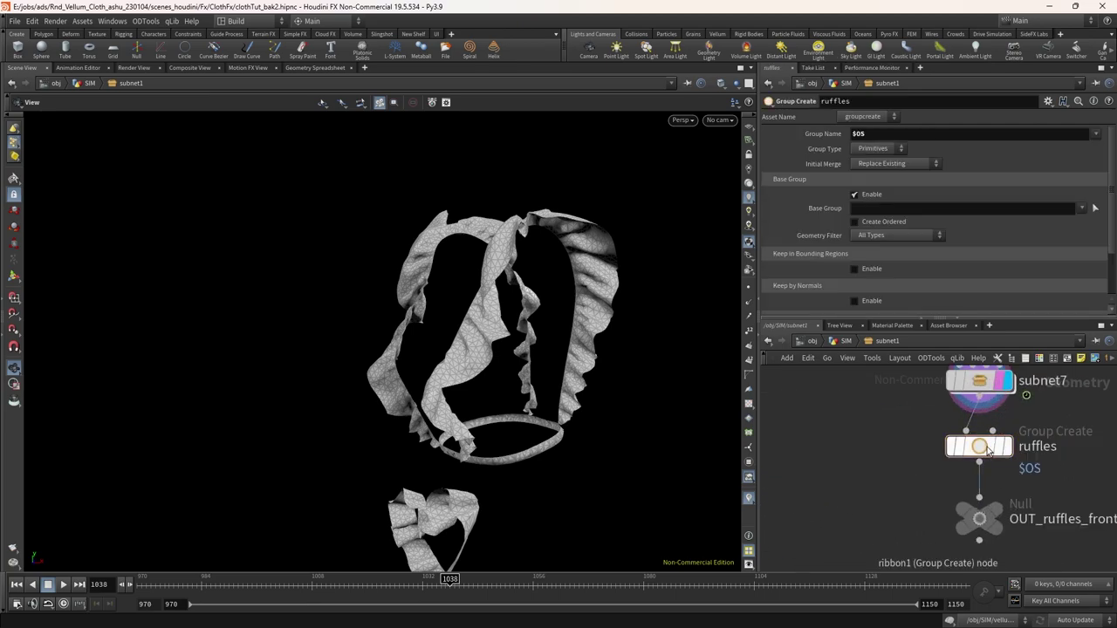
# Display the OUT_ruffles_hand Null and bring the front and hand ruffle branches together in view
pyautogui.scroll(-4, 988, 449)
pyautogui.scroll(5, 907, 425)
pyautogui.click(951, 409)
pyautogui.click(936, 430)
pyautogui.moveTo(539, 309); pyautogui.dragTo(636, 308)
pyautogui.moveTo(879, 511); pyautogui.dragTo(985, 470, button='middle')
pyautogui.scroll(-4, 985, 470)
# Duplicate subnet7 and the ruffles group node into the hand ruffles branch, wire them below OUT_ruffles_hand, and display subnet8
pyautogui.moveTo(868, 485); pyautogui.dragTo(823, 422)
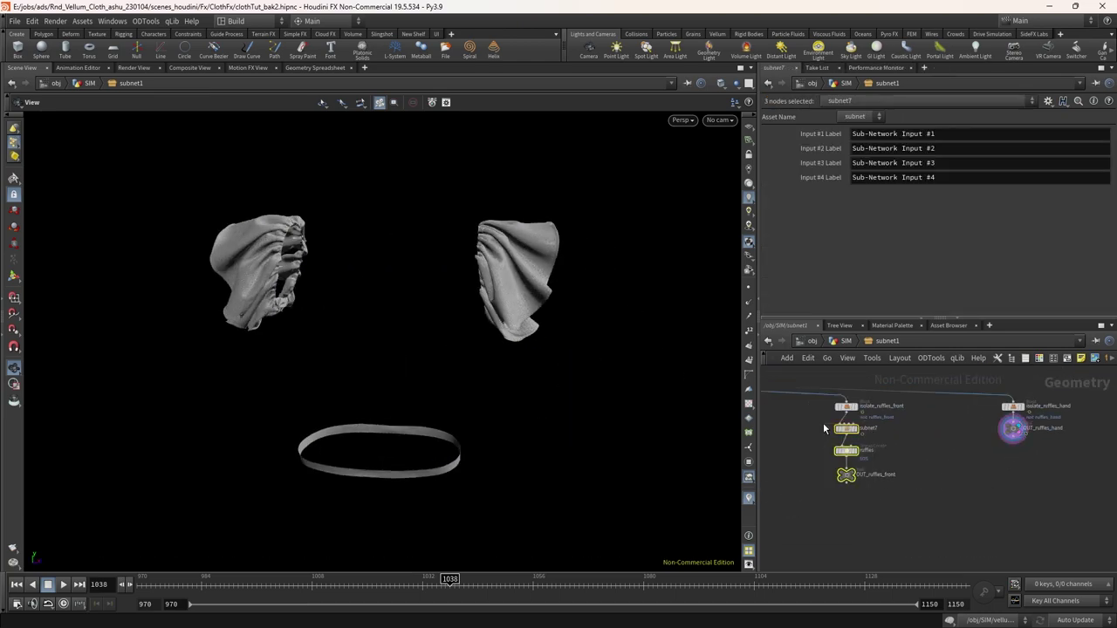
pyautogui.moveTo(914, 454); pyautogui.dragTo(1010, 461)
pyautogui.scroll(3, 1001, 442)
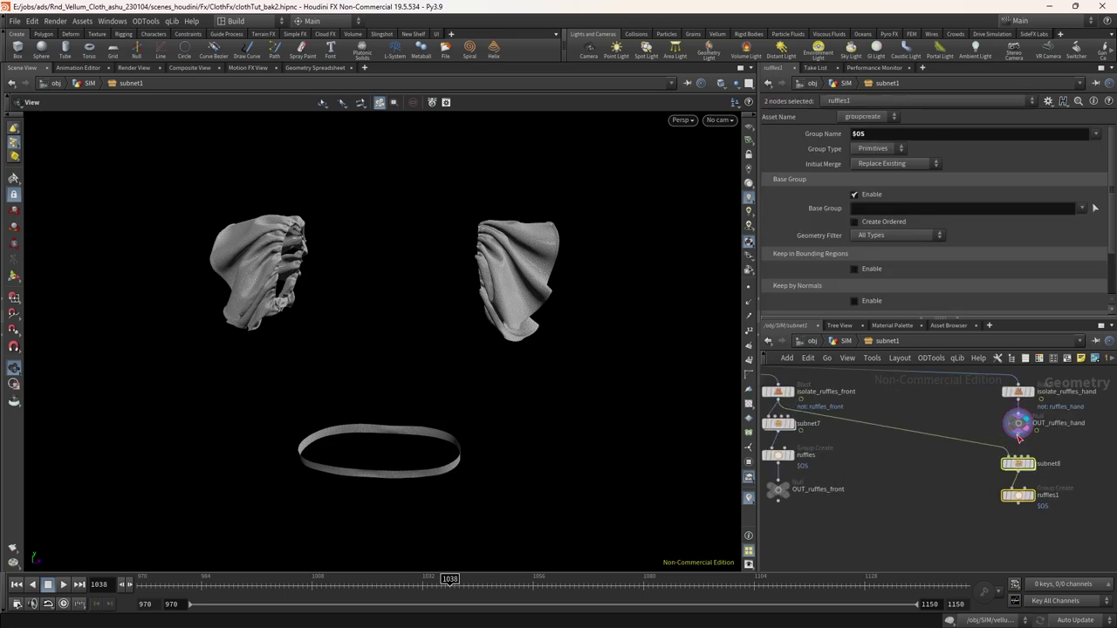
pyautogui.scroll(4, 1038, 471)
pyautogui.click(966, 468)
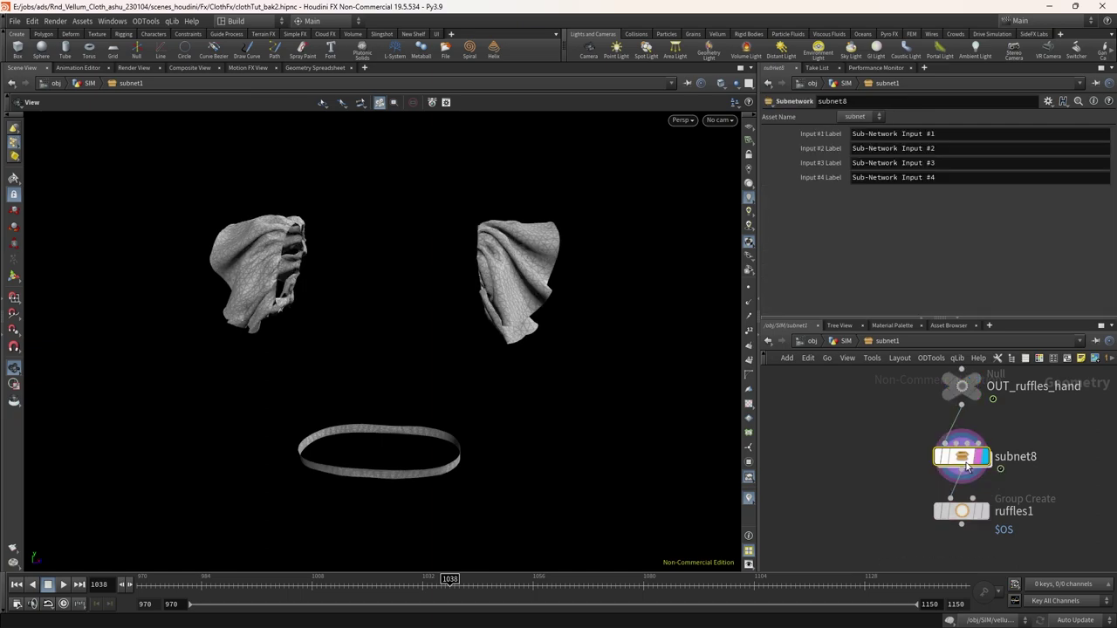
pyautogui.moveTo(962, 464)
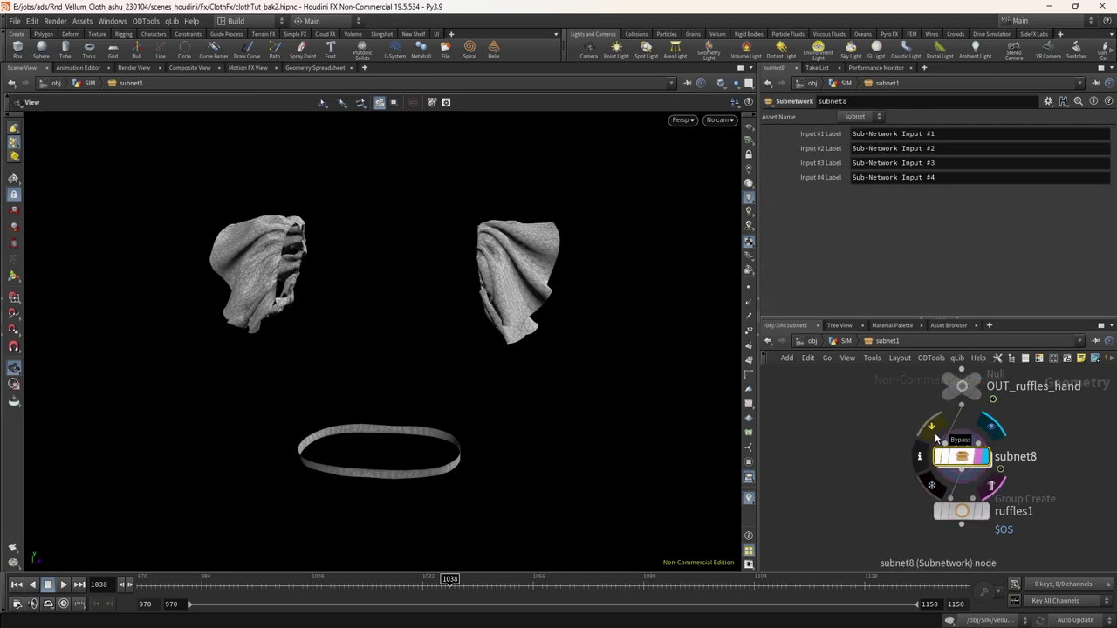
# Open subnet8 and display its fuse1 node on the framed hand ruffles
pyautogui.scroll(2, 1009, 426)
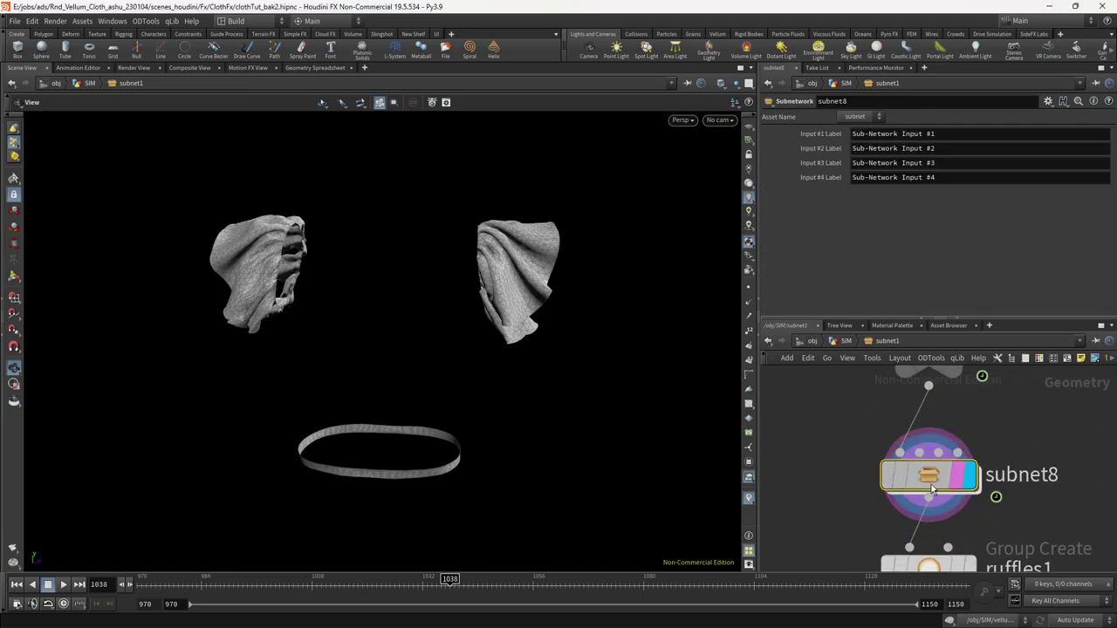
pyautogui.doubleClick(931, 484)
pyautogui.scroll(2, 926, 462)
pyautogui.click(962, 469)
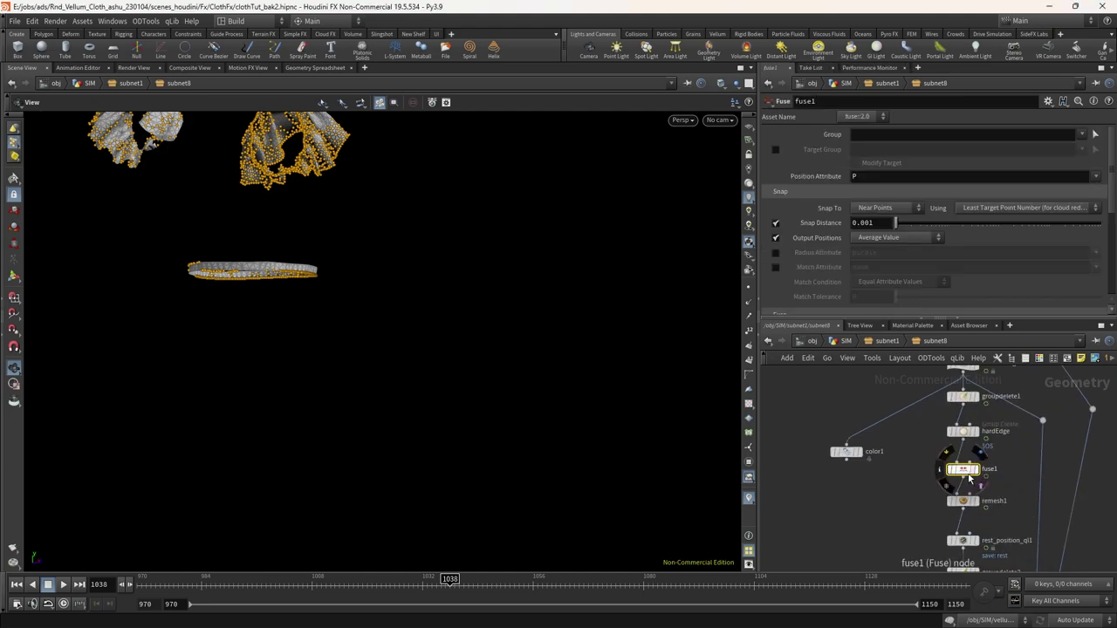
pyautogui.press('g')
pyautogui.scroll(3, 883, 462)
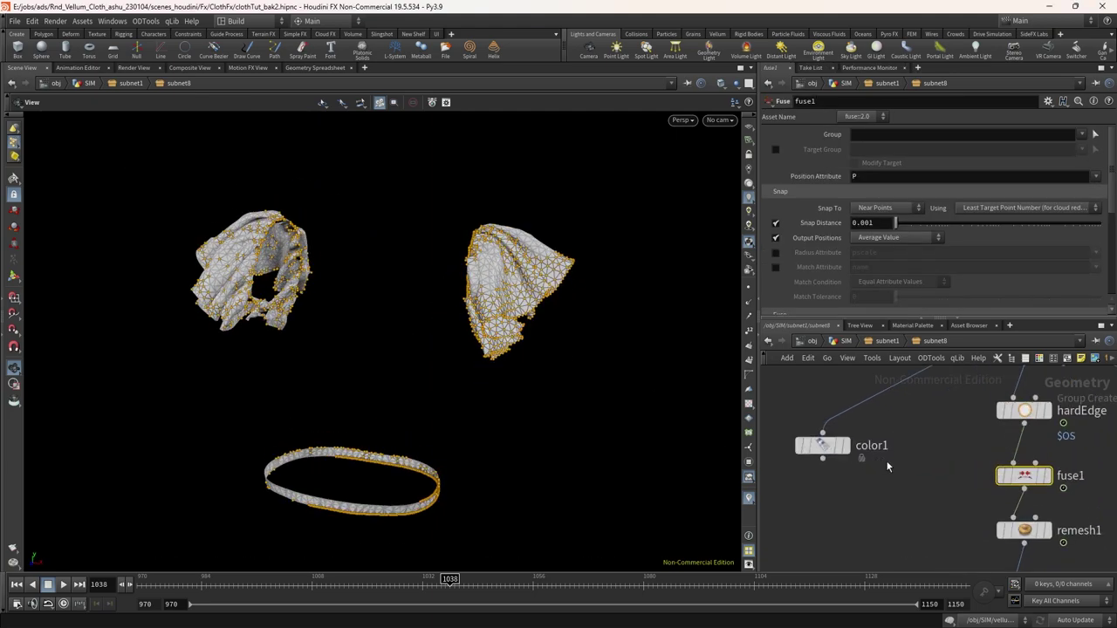
pyautogui.click(1054, 448)
pyautogui.click(1053, 505)
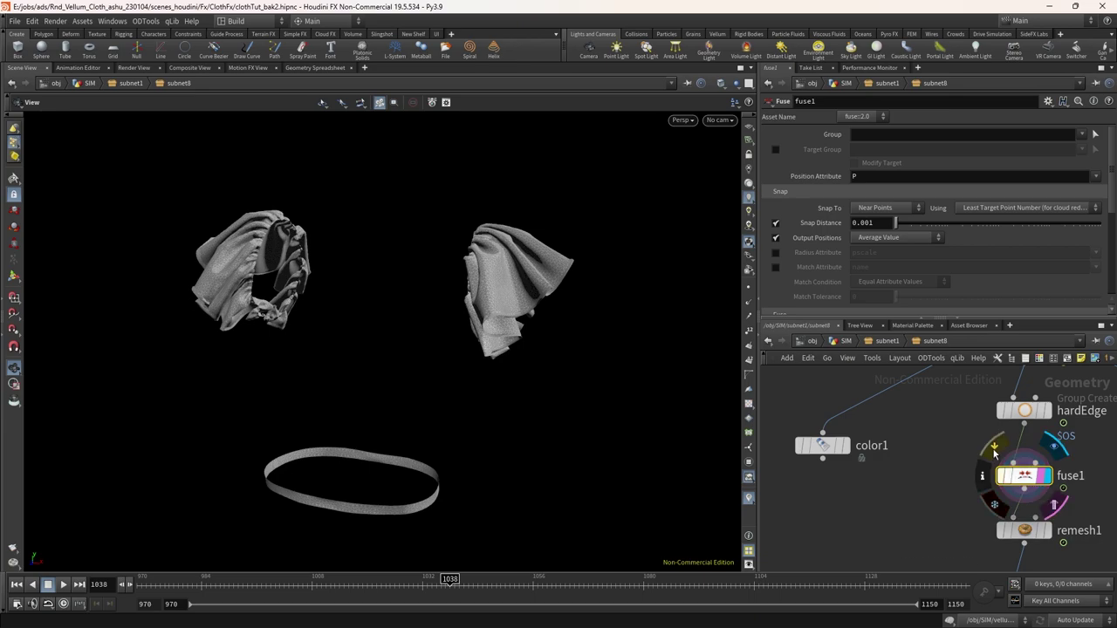
# Delete the fuse1 node between hardEdge and remesh1 in subnet8
pyautogui.moveTo(1054, 489)
pyautogui.press('Delete')
pyautogui.moveTo(1049, 486); pyautogui.dragTo(1033, 440, button='middle')
pyautogui.scroll(3, 1015, 504)
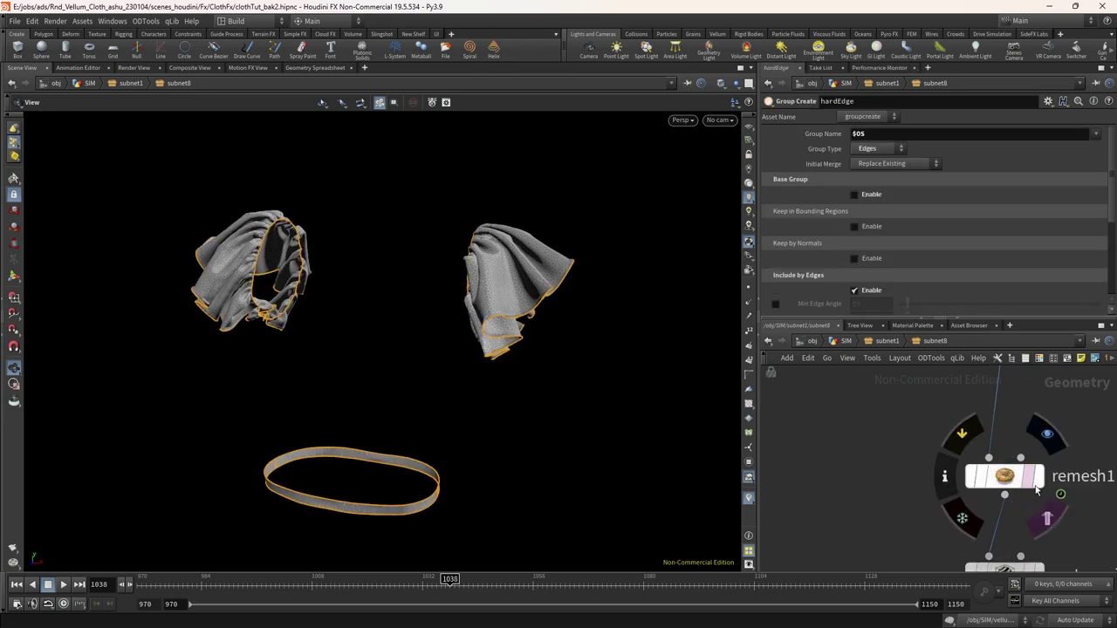
# Display remesh1 in wireframe, set its Target Size to 0.007 and check the new mesh on the hand ruffles
pyautogui.click(1039, 479)
pyautogui.click(999, 477)
pyautogui.press('w')
pyautogui.press('w')
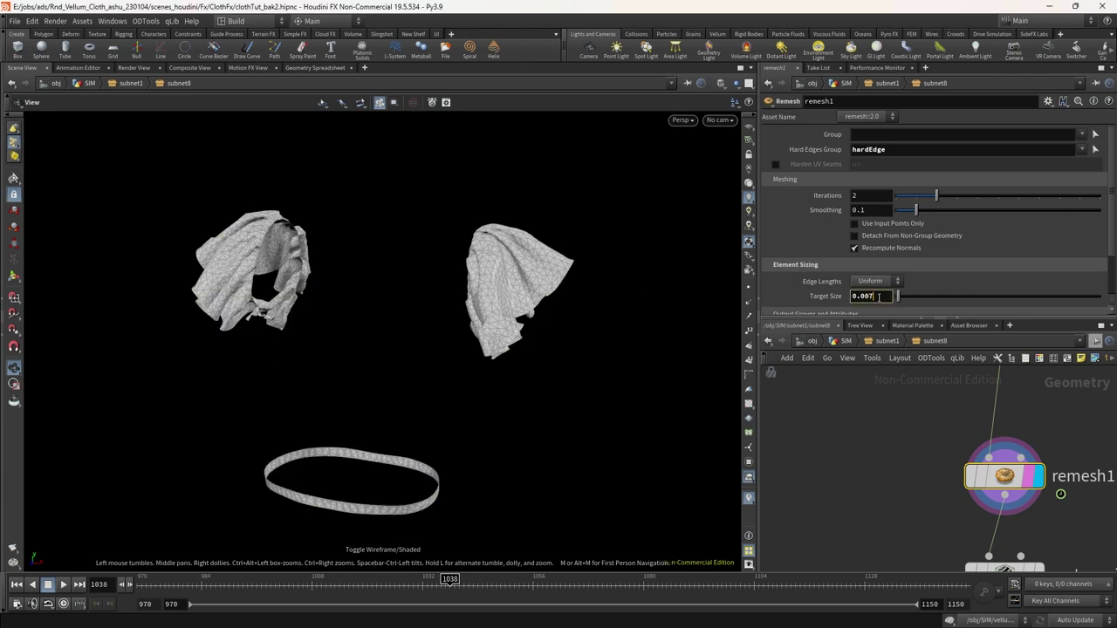
pyautogui.press('Return')
pyautogui.moveTo(518, 284); pyautogui.dragTo(506, 324)
pyautogui.moveTo(506, 324); pyautogui.dragTo(553, 169, button='right')
pyautogui.moveTo(486, 234); pyautogui.dragTo(567, 309, button='middle')
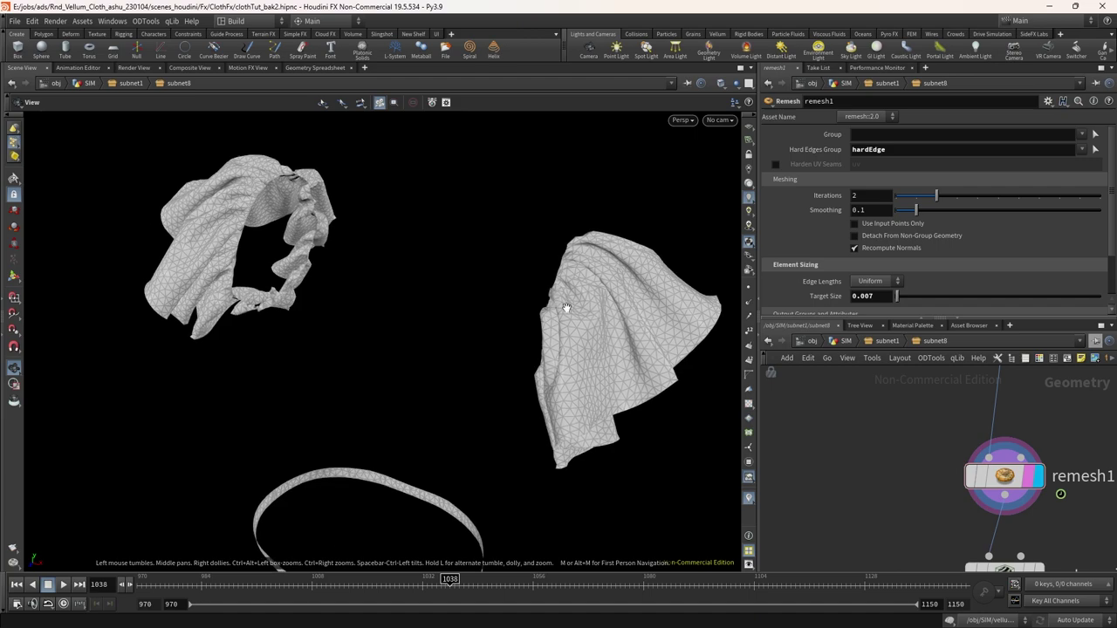
pyautogui.moveTo(567, 308); pyautogui.dragTo(414, 157)
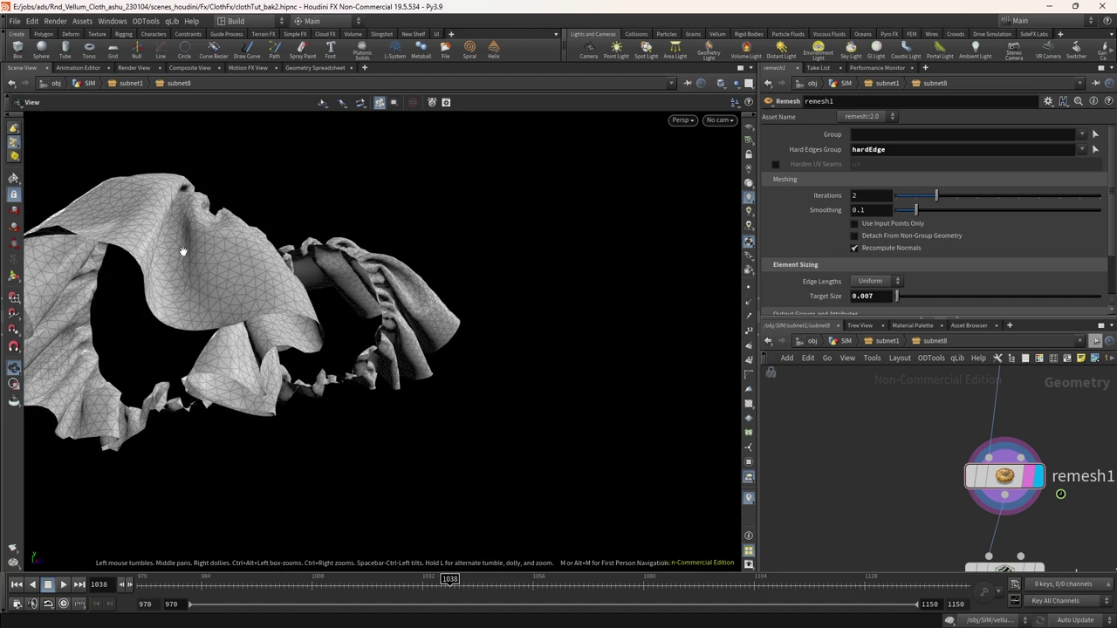
pyautogui.moveTo(184, 254); pyautogui.dragTo(468, 344)
pyautogui.scroll(-3, 854, 448)
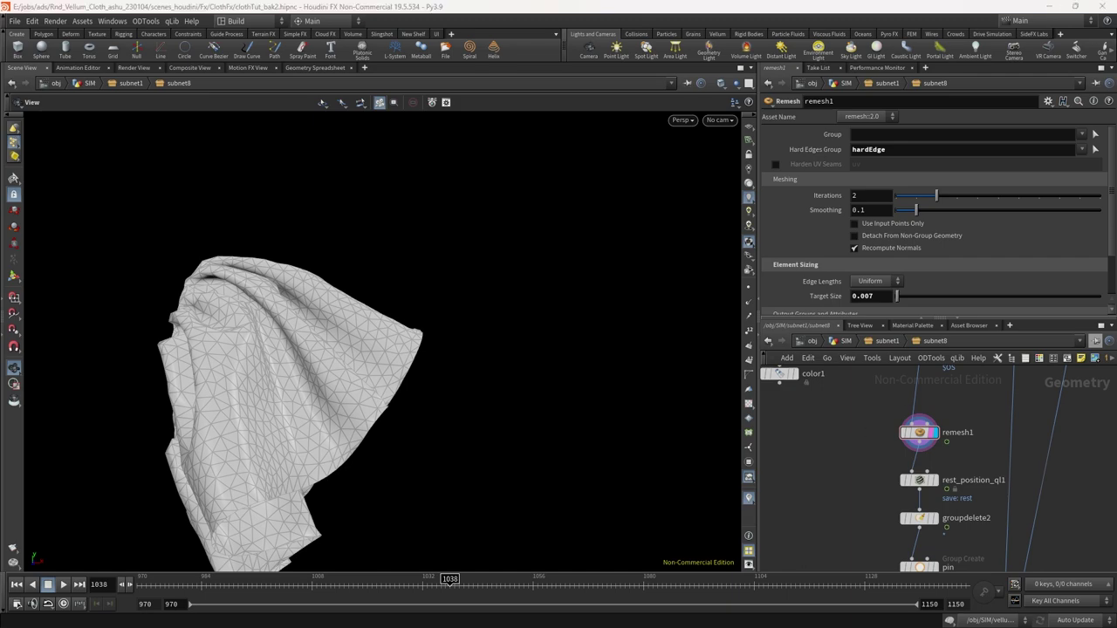
# Display the pin group node and clear its Base Group
pyautogui.moveTo(905, 565); pyautogui.dragTo(898, 468, button='middle')
pyautogui.scroll(2, 901, 487)
pyautogui.click(937, 461)
pyautogui.moveTo(379, 397); pyautogui.dragTo(489, 382)
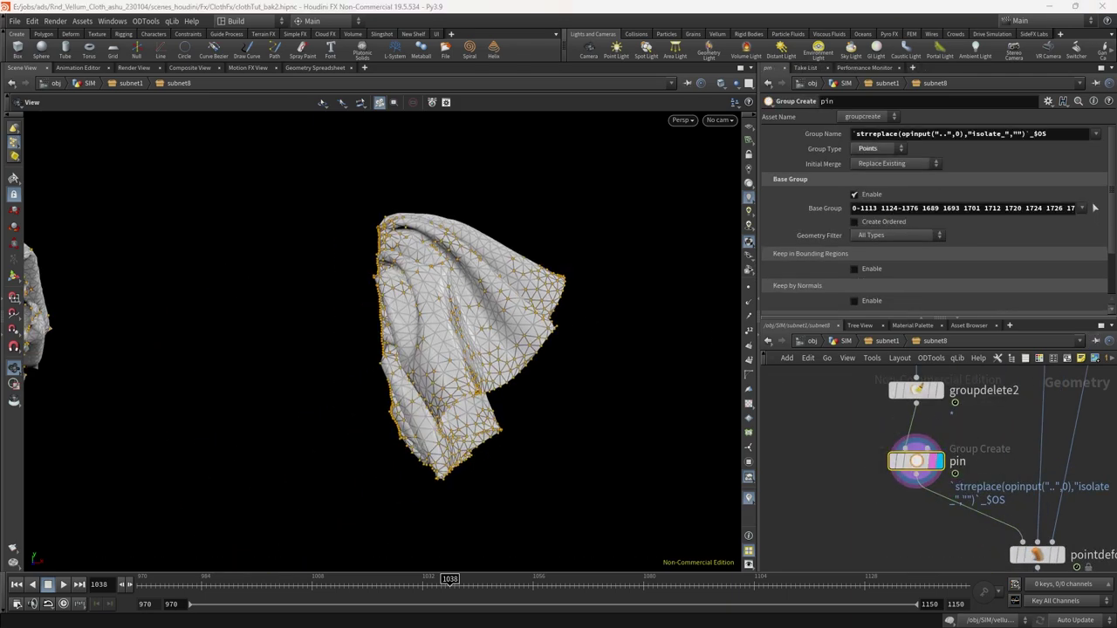
pyautogui.keyDown('ctrl'); pyautogui.middleClick(897, 207); pyautogui.keyUp('ctrl')
pyautogui.scroll(-3, 474, 409)
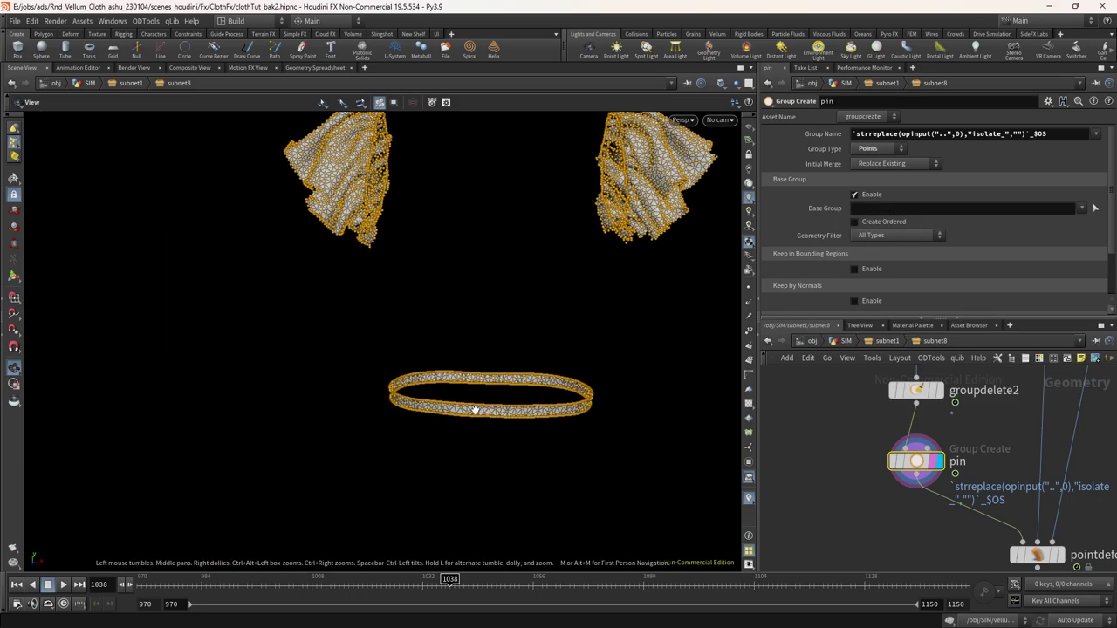
# Start picking points for the pin node's Base Group, taking the whole waist band ring
pyautogui.moveTo(474, 409); pyautogui.dragTo(472, 375)
pyautogui.click(1095, 208)
pyautogui.moveTo(353, 380); pyautogui.dragTo(622, 370)
pyautogui.keyDown('alt'); pyautogui.moveTo(325, 149); pyautogui.dragTo(521, 113, button='right'); pyautogui.keyUp('alt')
pyautogui.keyDown('alt'); pyautogui.moveTo(521, 112); pyautogui.dragTo(297, 364); pyautogui.keyUp('alt')
pyautogui.keyDown('alt'); pyautogui.moveTo(297, 364); pyautogui.dragTo(448, 281, button='right'); pyautogui.keyUp('alt')
pyautogui.click(448, 280)
pyautogui.keyDown('alt'); pyautogui.moveTo(448, 281); pyautogui.dragTo(589, 365); pyautogui.keyUp('alt')
pyautogui.moveTo(663, 495)
pyautogui.mouseDown()
pyautogui.moveTo(628, 436)
pyautogui.moveTo(678, 369)
pyautogui.moveTo(527, 402)
pyautogui.moveTo(549, 424)
pyautogui.moveTo(379, 407)
pyautogui.moveTo(452, 363)
pyautogui.mouseUp()
pyautogui.moveTo(452, 363)
pyautogui.mouseDown(button='right')
pyautogui.moveTo(419, 357)
pyautogui.moveTo(444, 370)
pyautogui.mouseUp(button='right')
pyautogui.moveTo(540, 365)
pyautogui.mouseDown()
pyautogui.moveTo(488, 384)
pyautogui.moveTo(474, 344)
pyautogui.moveTo(564, 282)
pyautogui.moveTo(516, 255)
pyautogui.moveTo(582, 320)
pyautogui.moveTo(643, 299)
pyautogui.moveTo(541, 366)
pyautogui.mouseUp()
# Undo the last point pick and continue picking around the hand ruffle's inner edge loop
pyautogui.click(273, 102)
pyautogui.moveTo(375, 305)
pyautogui.keyDown('alt'); pyautogui.mouseDown()
pyautogui.moveTo(427, 366)
pyautogui.moveTo(375, 349)
pyautogui.moveTo(294, 294)
pyautogui.mouseUp(); pyautogui.keyUp('alt')
pyautogui.scroll(3, 316, 382)
pyautogui.hotkey('ctrl', 'z')
pyautogui.moveTo(305, 354)
pyautogui.keyDown('alt'); pyautogui.mouseDown()
pyautogui.moveTo(379, 407)
pyautogui.moveTo(448, 524)
pyautogui.moveTo(375, 384)
pyautogui.moveTo(414, 301)
pyautogui.moveTo(444, 349)
pyautogui.moveTo(547, 428)
pyautogui.moveTo(531, 451)
pyautogui.moveTo(556, 471)
pyautogui.moveTo(357, 271)
pyautogui.mouseUp(); pyautogui.keyUp('alt')
pyautogui.scroll(3, 329, 357)
pyautogui.press('F4')
pyautogui.scroll(-4, 382, 404)
pyautogui.scroll(3, 383, 410)
pyautogui.scroll(-5, 556, 470)
pyautogui.scroll(5, 357, 271)
pyautogui.keyDown('alt'); pyautogui.moveTo(436, 349); pyautogui.dragTo(322, 126); pyautogui.keyUp('alt')
pyautogui.click(273, 102)
pyautogui.scroll(-4, 524, 296)
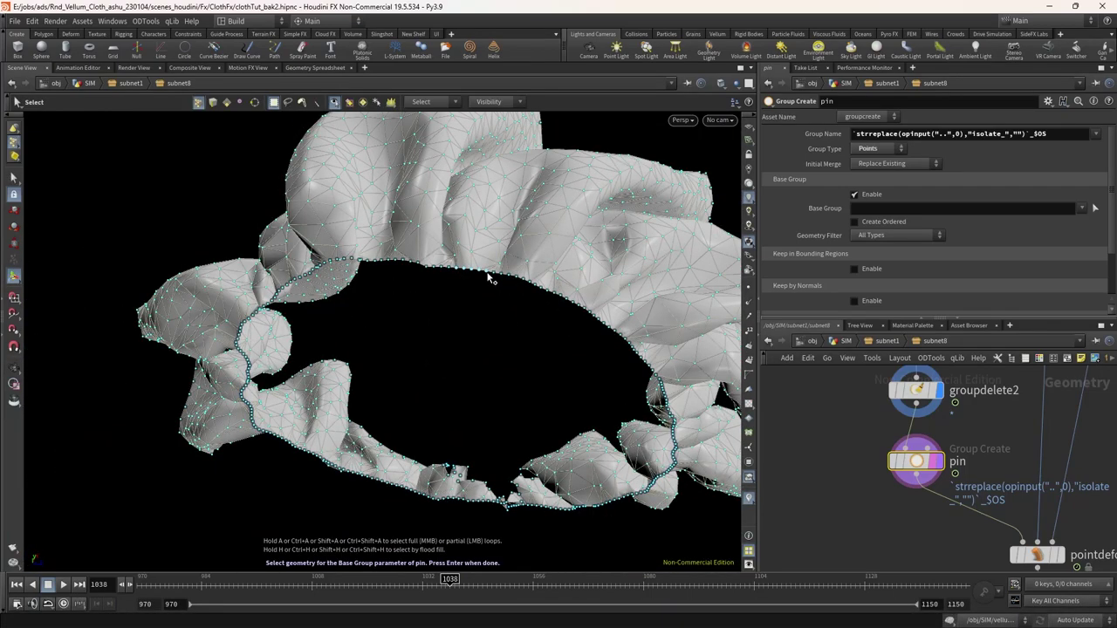
# Add the remaining inner-edge points of the hand ruffle to the selection, including the small folds along the edge
pyautogui.scroll(3, 489, 279)
pyautogui.keyDown('alt'); pyautogui.moveTo(489, 279); pyautogui.dragTo(503, 247); pyautogui.keyUp('alt')
pyautogui.click(456, 267)
pyautogui.moveTo(368, 260); pyautogui.dragTo(471, 296)
pyautogui.keyDown('shift'); pyautogui.click(474, 371); pyautogui.keyUp('shift')
pyautogui.keyDown('shift'); pyautogui.click(439, 307); pyautogui.keyUp('shift')
pyautogui.keyDown('alt'); pyautogui.moveTo(474, 371); pyautogui.dragTo(360, 353); pyautogui.keyUp('alt')
pyautogui.keyDown('shift'); pyautogui.click(468, 287); pyautogui.keyUp('shift')
pyautogui.scroll(-5, 488, 289)
pyautogui.scroll(8, 235, 310)
pyautogui.keyDown('alt'); pyautogui.moveTo(426, 333); pyautogui.dragTo(572, 259); pyautogui.keyUp('alt')
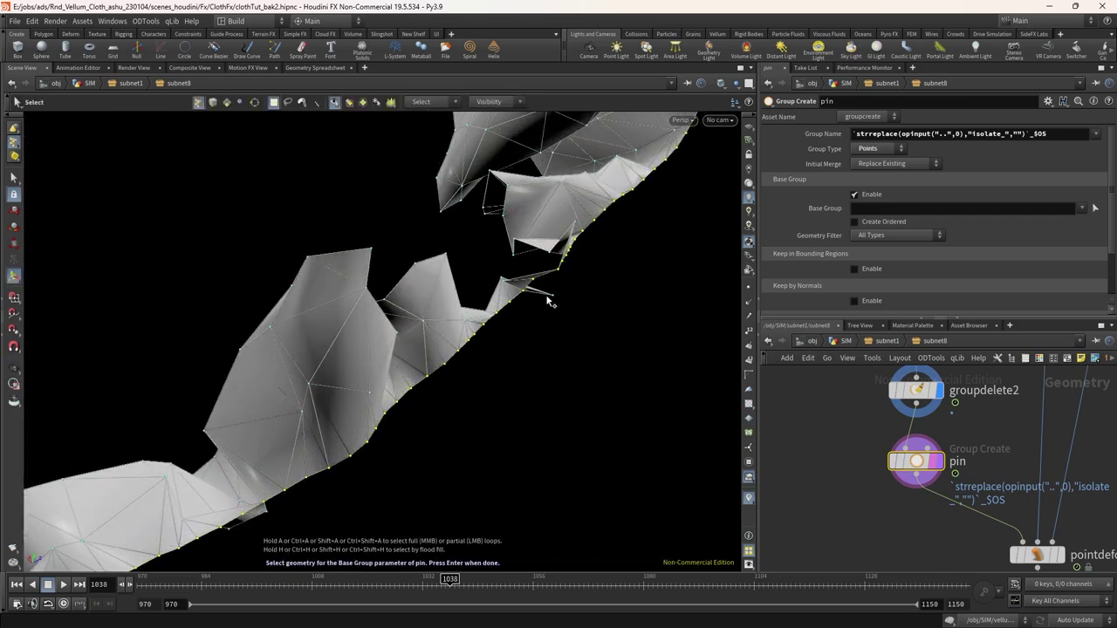
# Check the selected points on both hand ruffles and the waist band, and accept them as the pin node's Base Group
pyautogui.keyDown('alt'); pyautogui.moveTo(543, 304); pyautogui.dragTo(648, 328, button='right'); pyautogui.keyUp('alt')
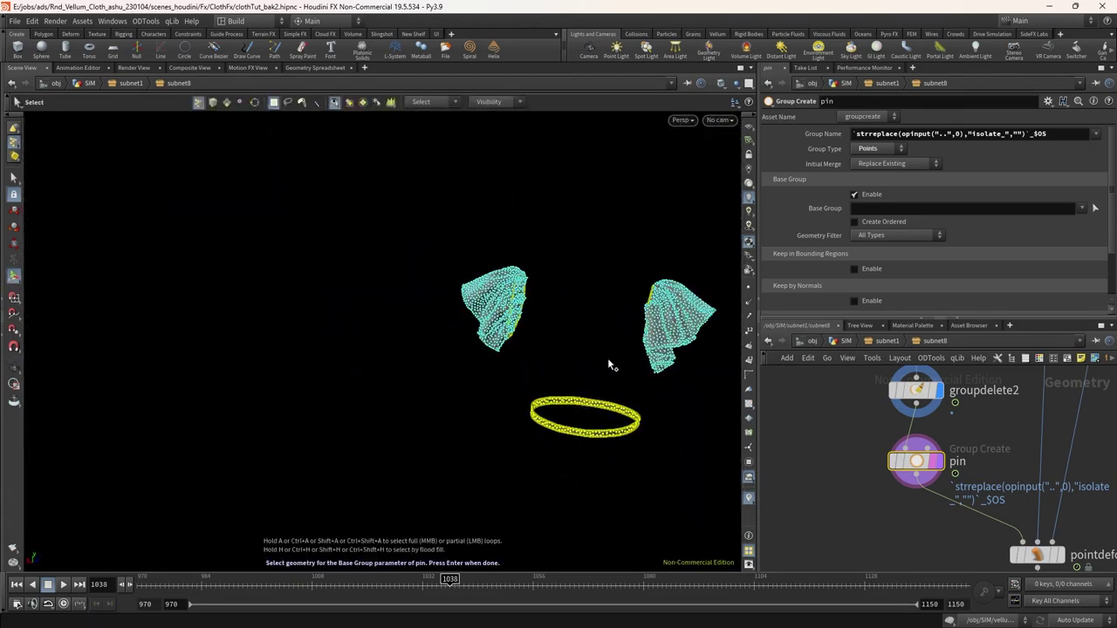
pyautogui.keyDown('alt'); pyautogui.moveTo(531, 314); pyautogui.dragTo(417, 362, button='right'); pyautogui.keyUp('alt')
pyautogui.keyDown('alt'); pyautogui.moveTo(485, 314); pyautogui.dragTo(322, 279); pyautogui.keyUp('alt')
pyautogui.keyDown('alt'); pyautogui.moveTo(322, 279); pyautogui.dragTo(272, 623, button='right'); pyautogui.keyUp('alt')
pyautogui.keyDown('alt'); pyautogui.moveTo(462, 359); pyautogui.dragTo(655, 253); pyautogui.keyUp('alt')
pyautogui.press('Return')
pyautogui.hotkey('space', 'g')
pyautogui.keyDown('alt'); pyautogui.moveTo(655, 252); pyautogui.dragTo(752, 303, button='right'); pyautogui.keyUp('alt')
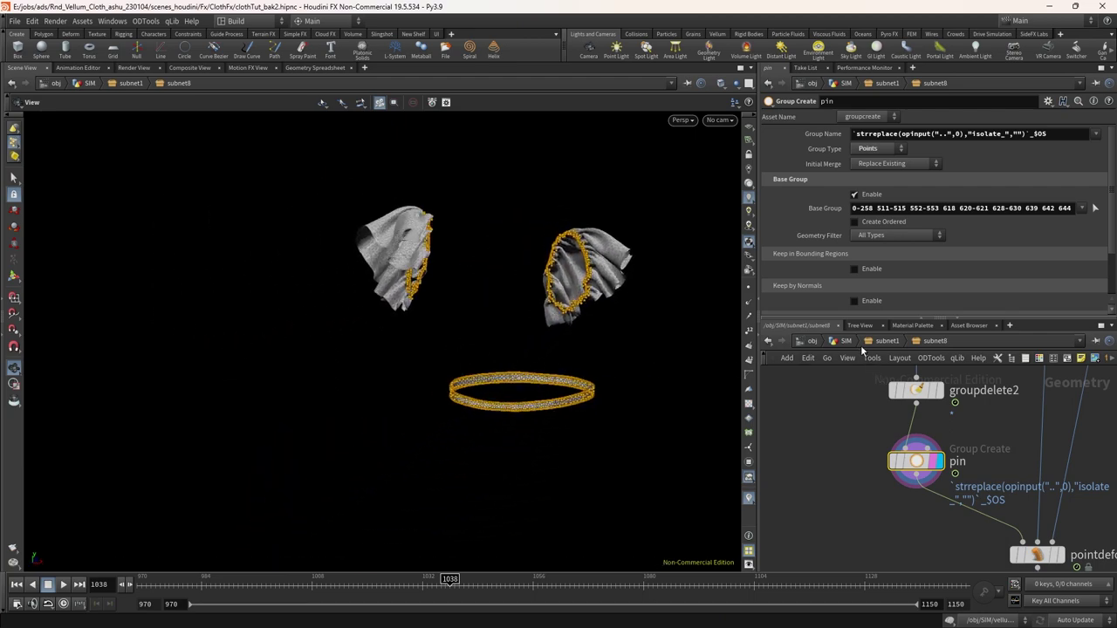
# Return to subnet1 and rename the ruffles1 group node as ruffles_hand
pyautogui.click(886, 340)
pyautogui.click(982, 453)
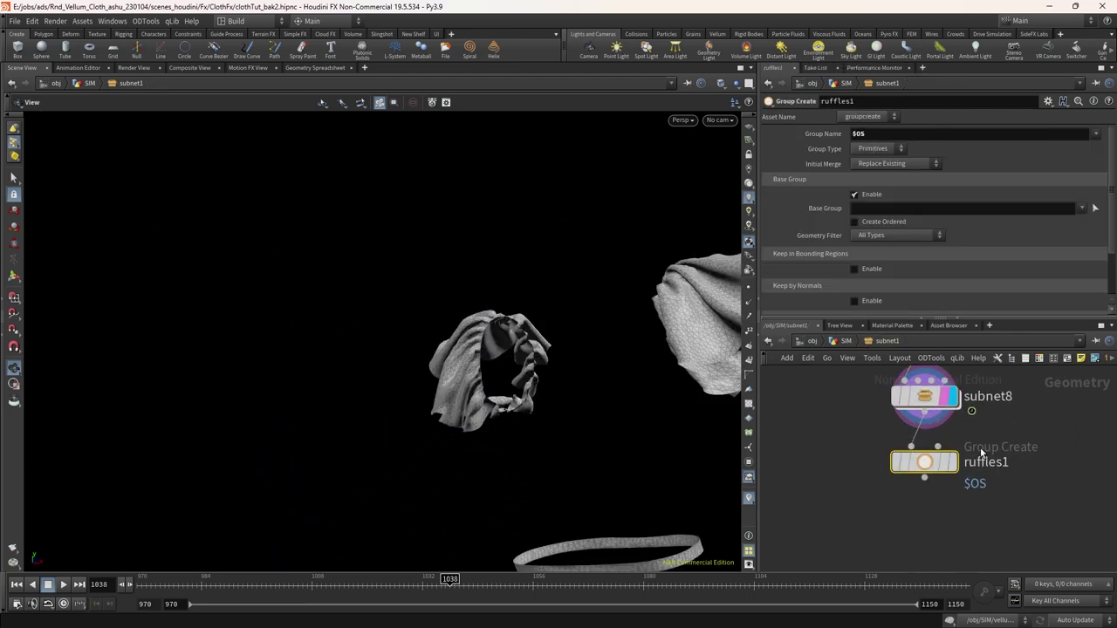
pyautogui.doubleClick(982, 453)
pyautogui.write('_hand')
pyautogui.press('Return')
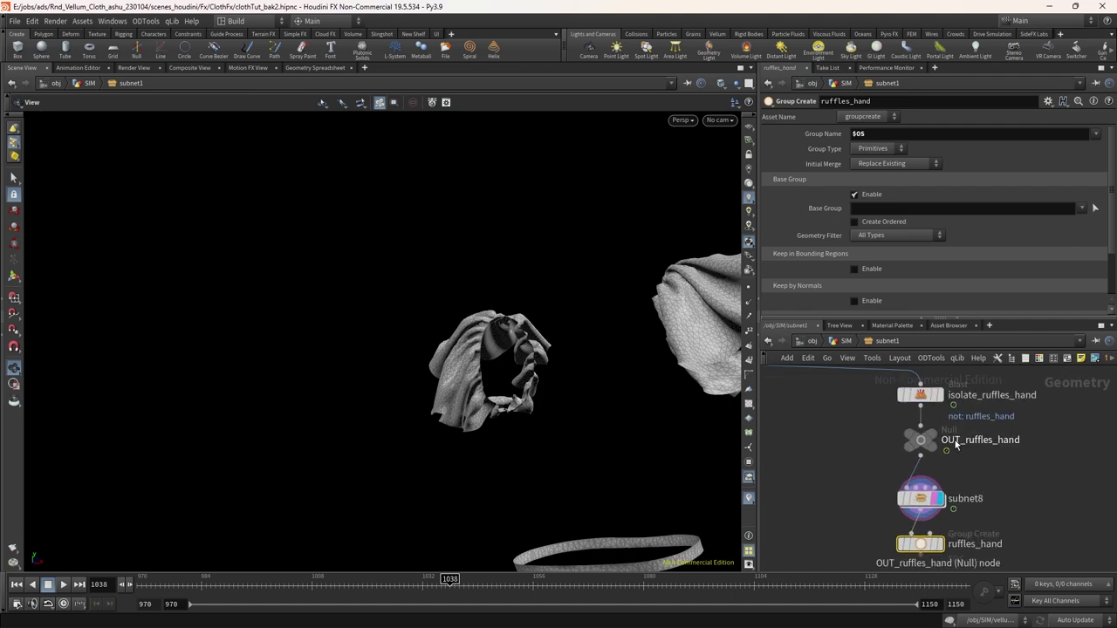
# Move the OUT_ruffles_hand Null to the end of its branch below ruffles_hand and lay out the branch's nodes
pyautogui.moveTo(983, 464); pyautogui.dragTo(989, 436, button='middle')
pyautogui.moveTo(926, 411); pyautogui.dragTo(776, 543)
pyautogui.moveTo(827, 527); pyautogui.dragTo(883, 466, button='middle')
pyautogui.moveTo(840, 493); pyautogui.dragTo(1008, 522)
pyautogui.moveTo(1024, 537); pyautogui.dragTo(942, 396)
pyautogui.press('l')
pyautogui.scroll(-5, 889, 468)
pyautogui.moveTo(888, 526); pyautogui.dragTo(943, 373)
pyautogui.press('l')
pyautogui.scroll(-5, 878, 457)
# Maximize the network view, insert a copy of the top group node between subnet3 and OUT_buttons, and rename it button
pyautogui.moveTo(879, 480); pyautogui.dragTo(1003, 485, button='middle')
pyautogui.hotkey('ctrl', 'b')
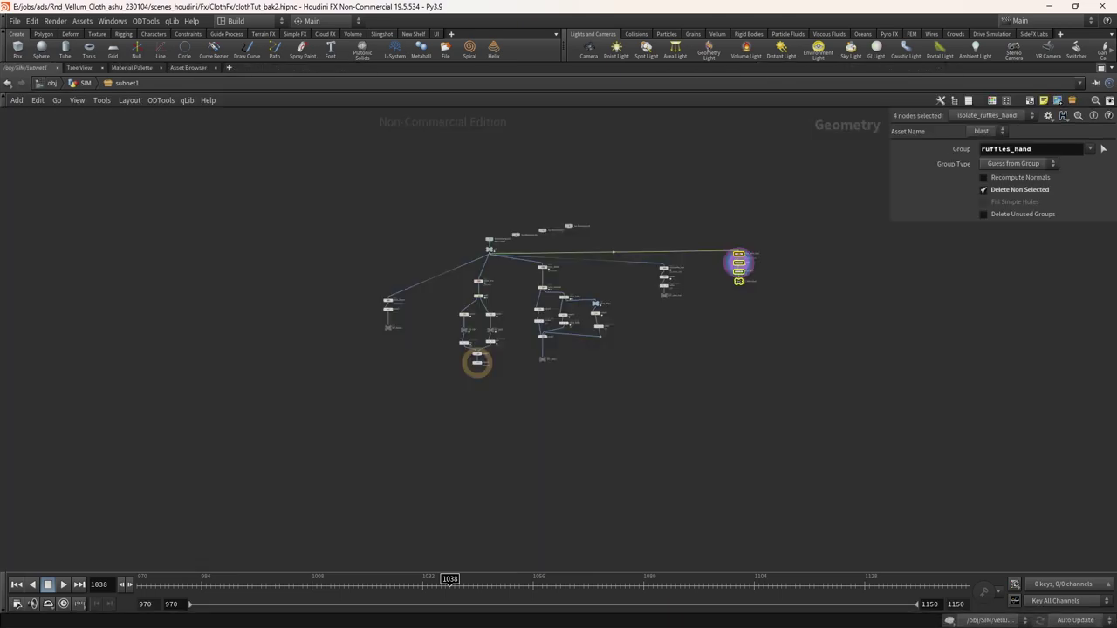
pyautogui.scroll(5, 404, 318)
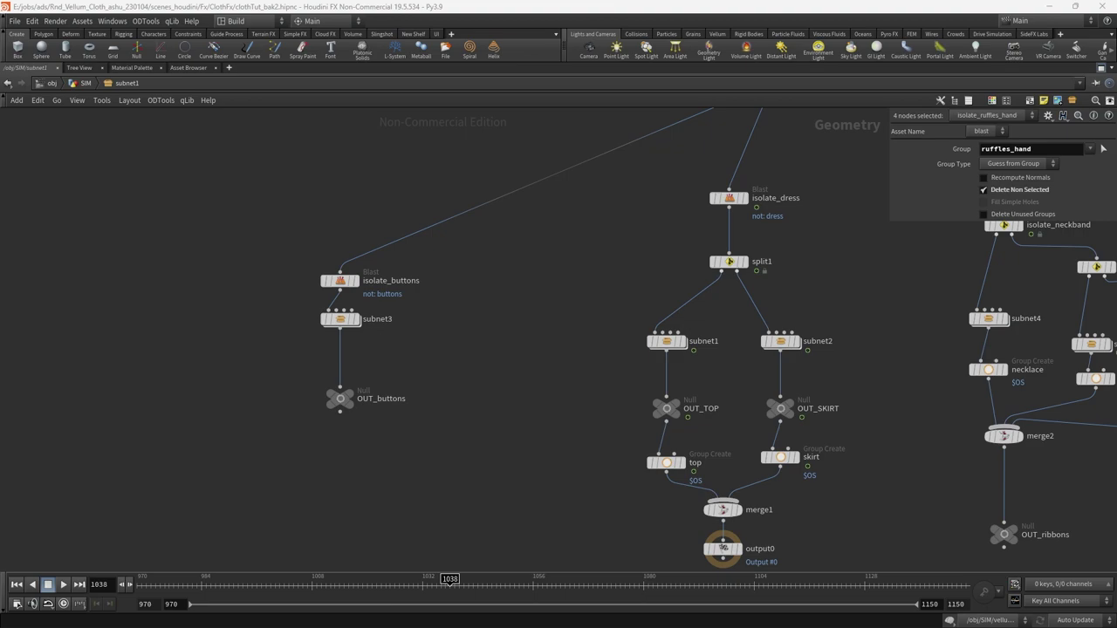
pyautogui.scroll(3, 620, 333)
pyautogui.moveTo(619, 333); pyautogui.dragTo(884, 206, button='middle')
pyautogui.scroll(-3, 885, 207)
pyautogui.scroll(3, 611, 230)
pyautogui.keyDown('alt'); pyautogui.moveTo(938, 338); pyautogui.dragTo(621, 237); pyautogui.keyUp('alt')
pyautogui.write('button')
pyautogui.press('Return')
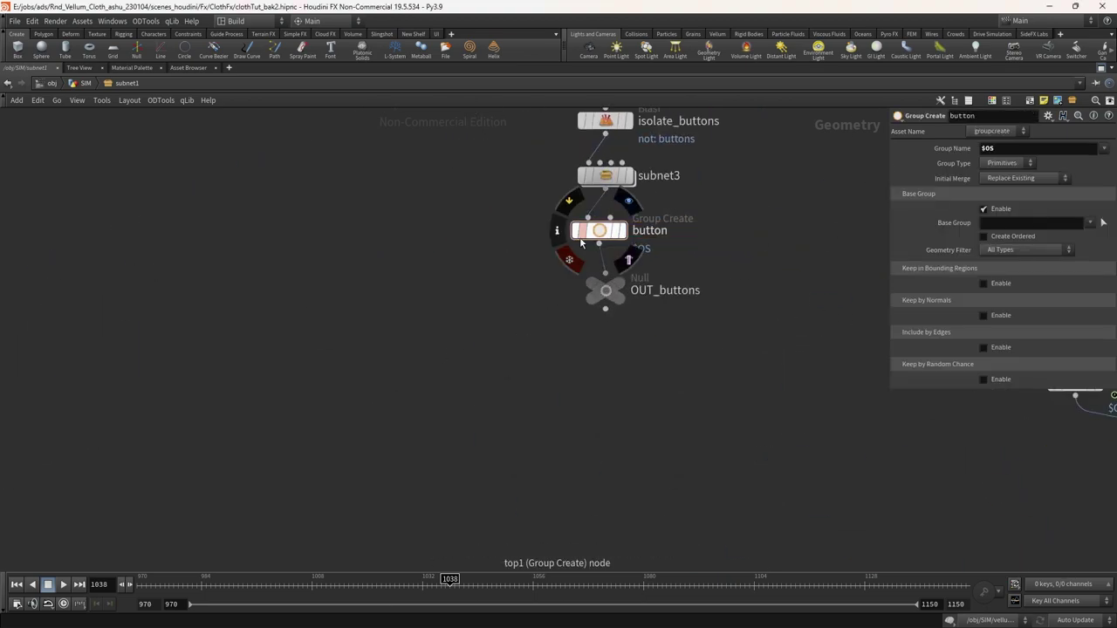
# Move the OUT_buttons Null and output0 further down the network to make room below the branches
pyautogui.scroll(-2, 597, 285)
pyautogui.moveTo(649, 370); pyautogui.dragTo(552, 151)
pyautogui.scroll(-1, 759, 417)
pyautogui.moveTo(763, 428); pyautogui.dragTo(536, 363, button='middle')
pyautogui.click(514, 344)
pyautogui.moveTo(404, 245); pyautogui.dragTo(402, 494)
pyautogui.moveTo(370, 250); pyautogui.dragTo(412, 199)
pyautogui.moveTo(718, 375); pyautogui.dragTo(721, 503)
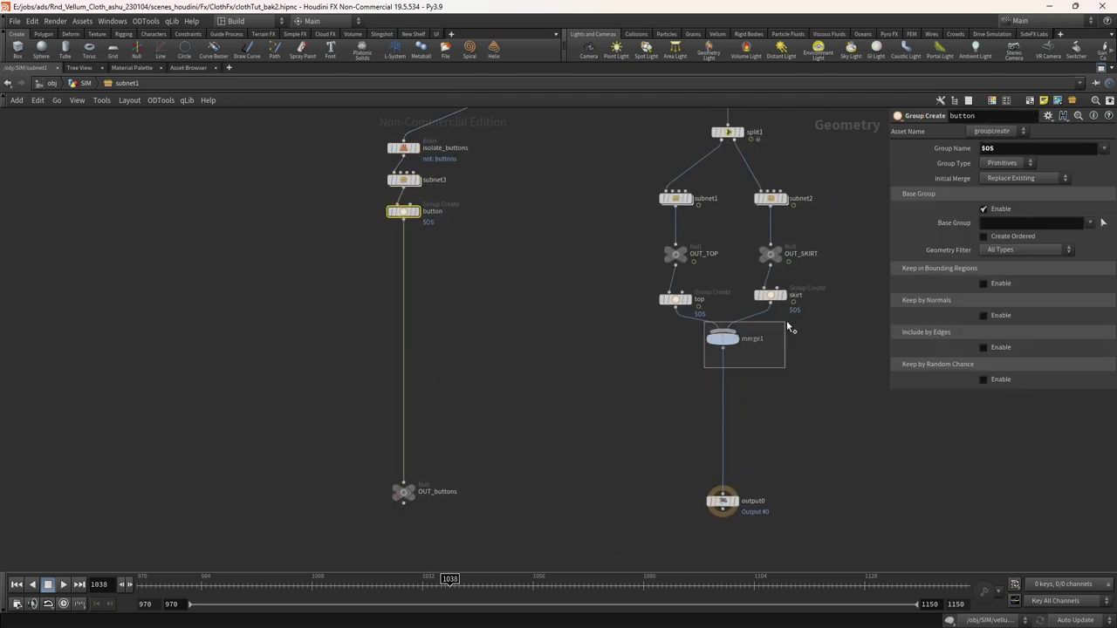
# Select OUT_buttons, merge1, OUT_ribbons, OUT_ruffles_front and OUT_ruffles_hand together for a common Merge node
pyautogui.keyDown('shift'); pyautogui.moveTo(791, 319); pyautogui.dragTo(794, 317); pyautogui.keyUp('shift')
pyautogui.moveTo(796, 318); pyautogui.dragTo(500, 331, button='middle')
pyautogui.keyDown('shift'); pyautogui.moveTo(631, 330); pyautogui.dragTo(691, 277); pyautogui.keyUp('shift')
pyautogui.moveTo(688, 337); pyautogui.dragTo(645, 336, button='middle')
pyautogui.keyDown('ctrl'); pyautogui.moveTo(641, 276); pyautogui.dragTo(643, 275); pyautogui.keyUp('ctrl')
pyautogui.keyDown('ctrl'); pyautogui.moveTo(574, 402); pyautogui.dragTo(686, 363); pyautogui.keyUp('ctrl')
pyautogui.scroll(-3, 742, 404)
pyautogui.moveTo(753, 399); pyautogui.dragTo(460, 426, button='middle')
pyautogui.keyDown('shift'); pyautogui.moveTo(592, 301); pyautogui.dragTo(621, 275); pyautogui.keyUp('shift')
pyautogui.keyDown('shift'); pyautogui.moveTo(785, 247); pyautogui.dragTo(753, 271); pyautogui.keyUp('shift')
pyautogui.click(768, 262)
pyautogui.keyDown('alt'); pyautogui.click(533, 468); pyautogui.keyUp('alt')
pyautogui.press('Escape')
# Wire all the branch outputs into the new Merge node and connect it to output0 below them
pyautogui.moveTo(439, 515); pyautogui.dragTo(711, 252, button='middle')
pyautogui.moveTo(806, 207); pyautogui.dragTo(480, 328)
pyautogui.moveTo(435, 246); pyautogui.dragTo(458, 349, button='middle')
pyautogui.moveTo(339, 336); pyautogui.dragTo(408, 280)
pyautogui.scroll(3, 509, 444)
pyautogui.click(512, 424)
pyautogui.moveTo(524, 338); pyautogui.dragTo(512, 473)
pyautogui.click(587, 460)
pyautogui.scroll(-3, 642, 397)
pyautogui.moveTo(642, 397); pyautogui.dragTo(529, 500, button='middle')
pyautogui.click(796, 224)
# Restore the pane layout, display merge3 and examine the combined dress and its groups at frame 1031
pyautogui.click(1100, 69)
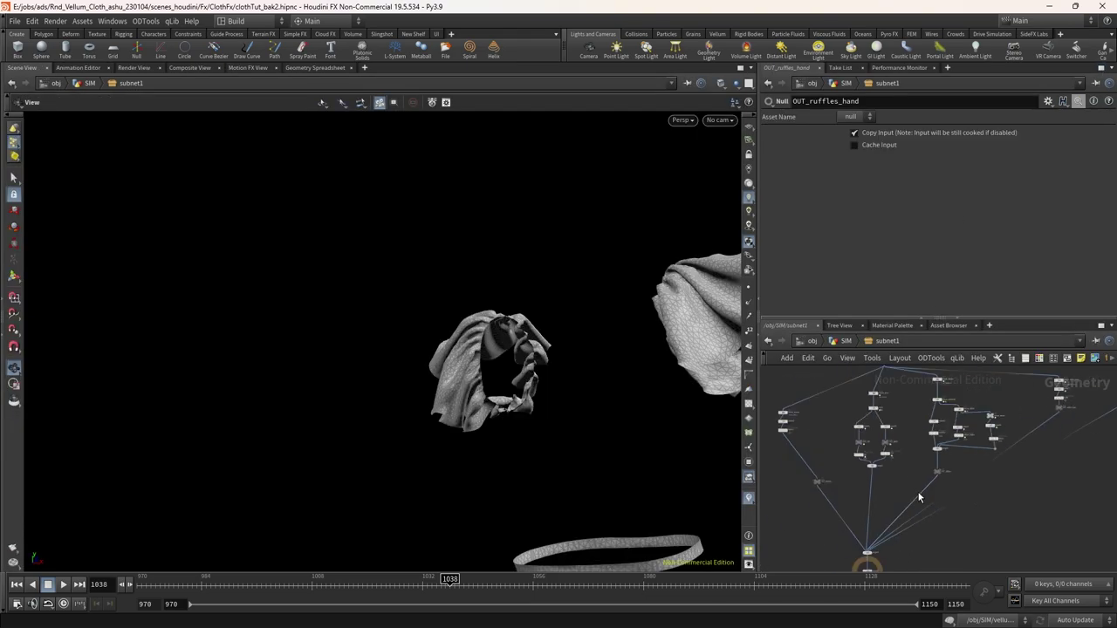
pyautogui.scroll(5, 876, 534)
pyautogui.moveTo(876, 534); pyautogui.dragTo(905, 413, button='middle')
pyautogui.click(896, 423)
pyautogui.hotkey('space', 'g')
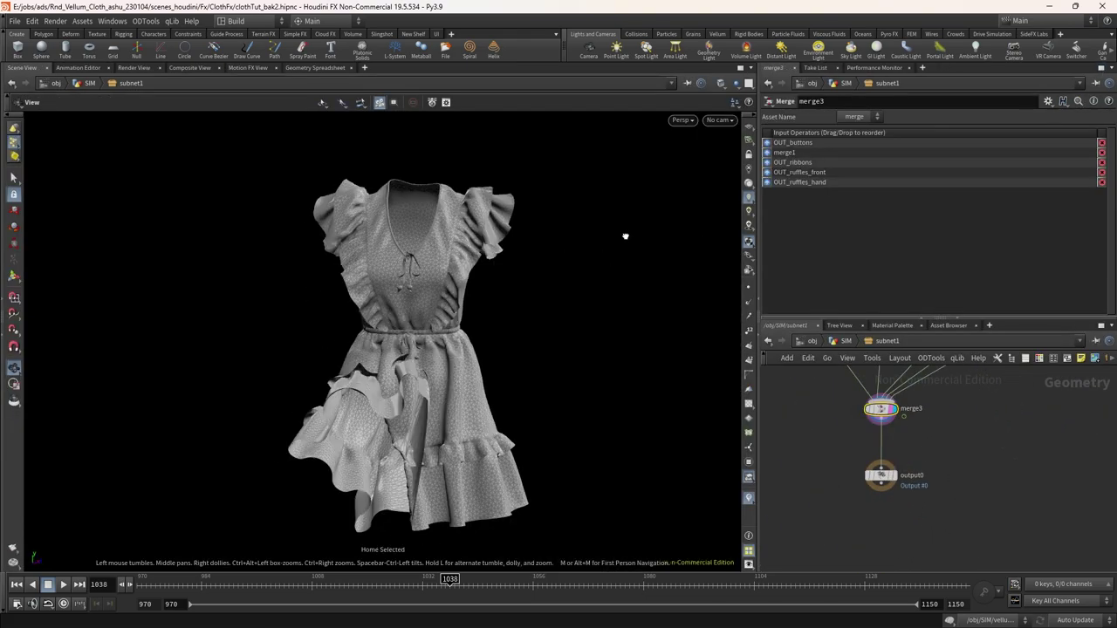
pyautogui.click(160, 586)
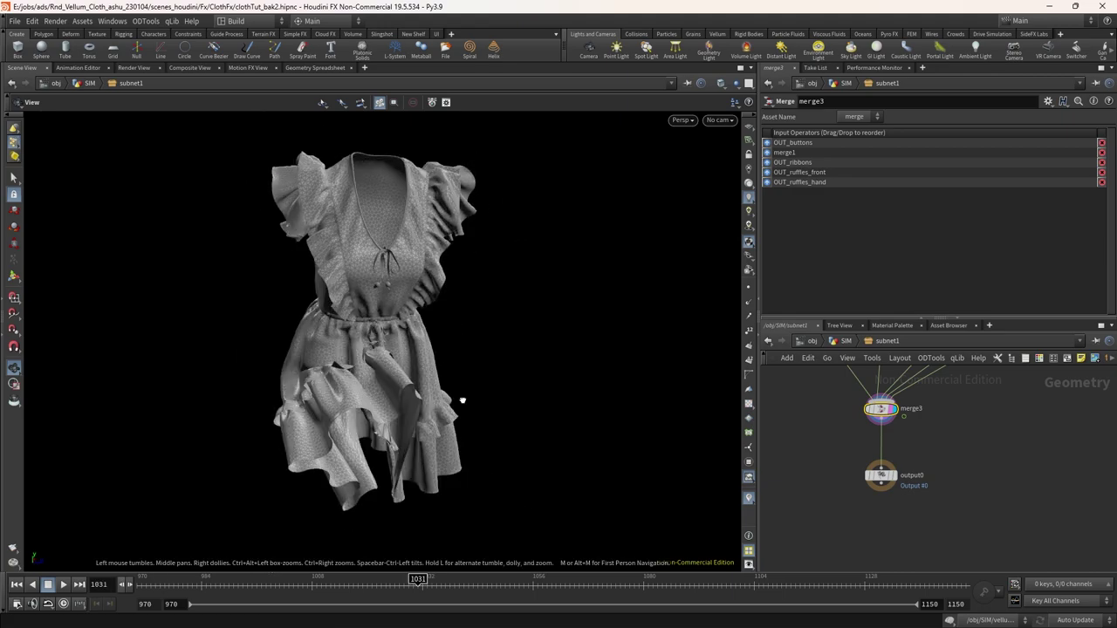
pyautogui.middleClick(899, 420)
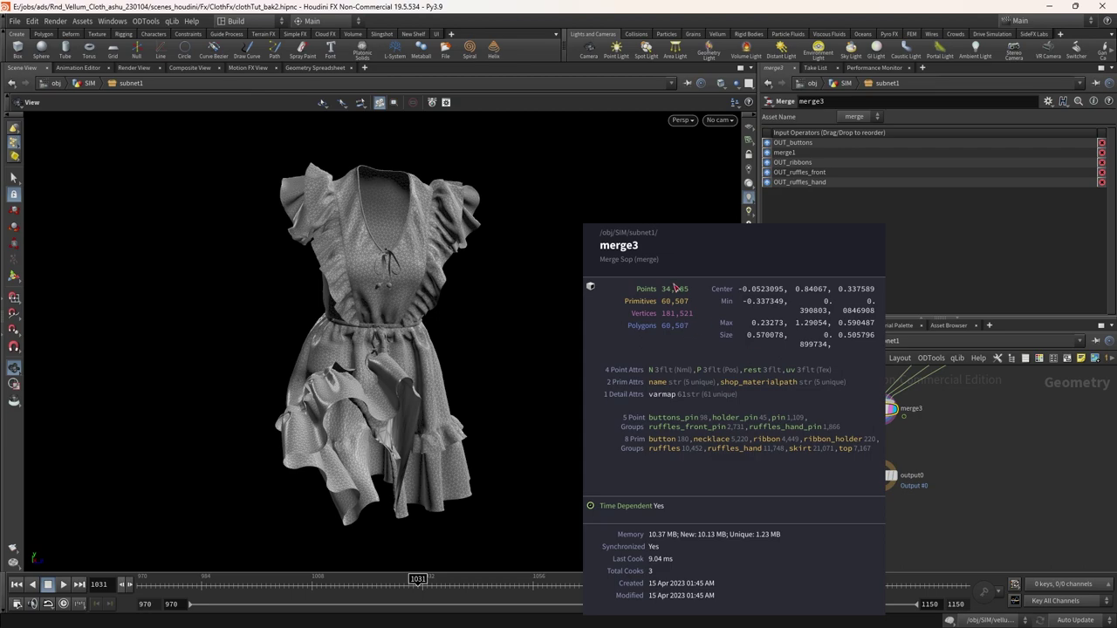
# Go up to the SIM network and rename the sim_geo_attr File Cache as sim_geo_attr_full_cloth
pyautogui.press('u')
pyautogui.moveTo(613, 446); pyautogui.dragTo(584, 441)
pyautogui.scroll(5, 912, 488)
pyautogui.click(904, 460)
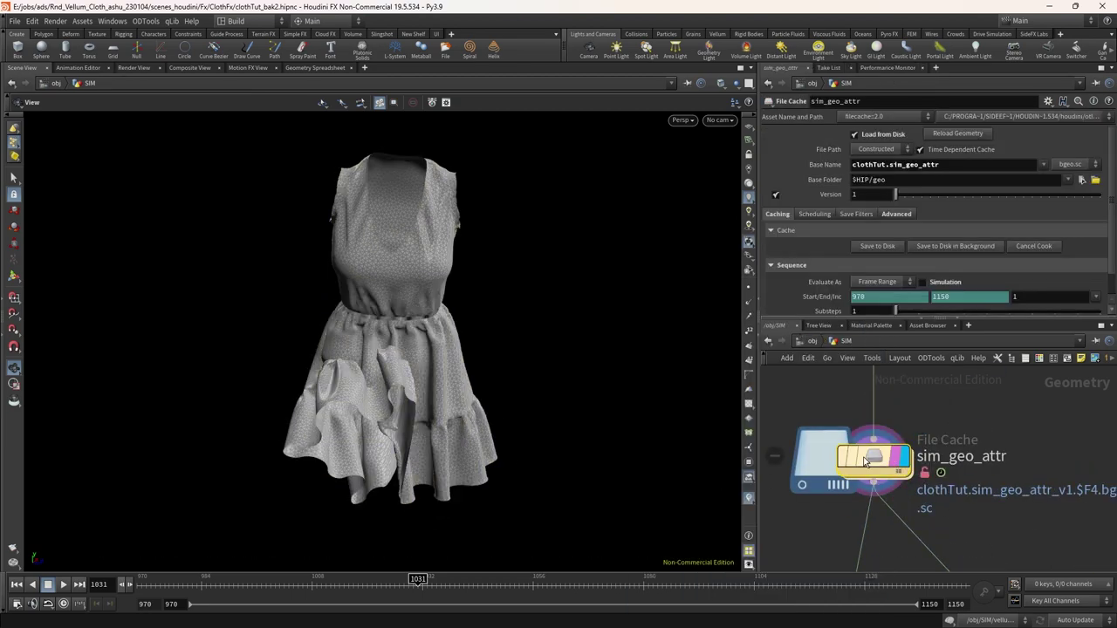
pyautogui.doubleClick(1008, 457)
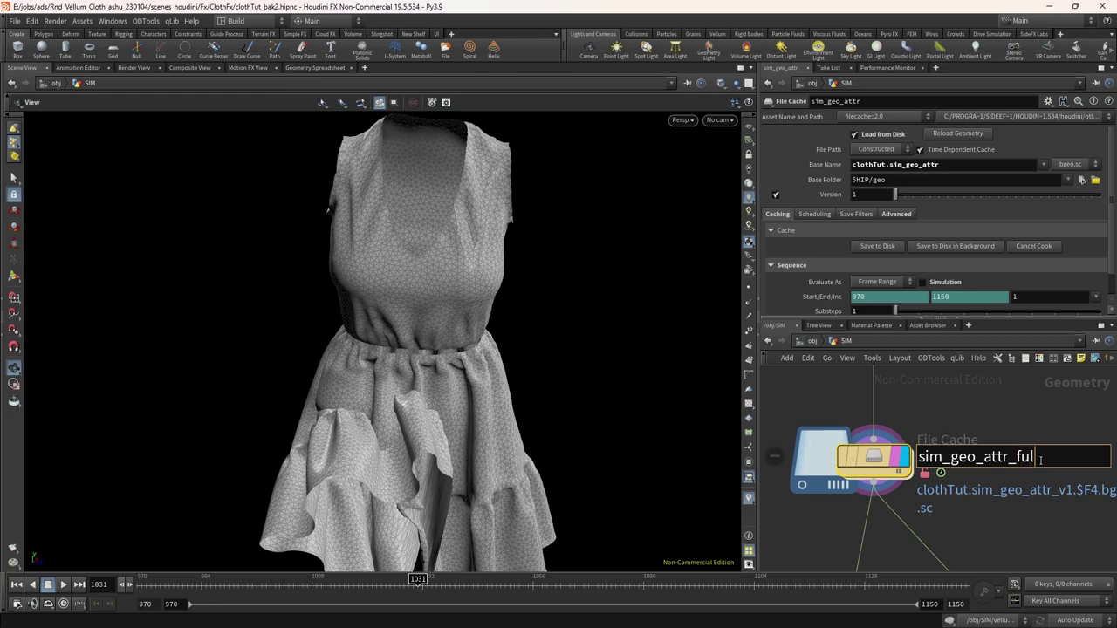
pyautogui.write('_full_cloth')
pyautogui.press('Return')
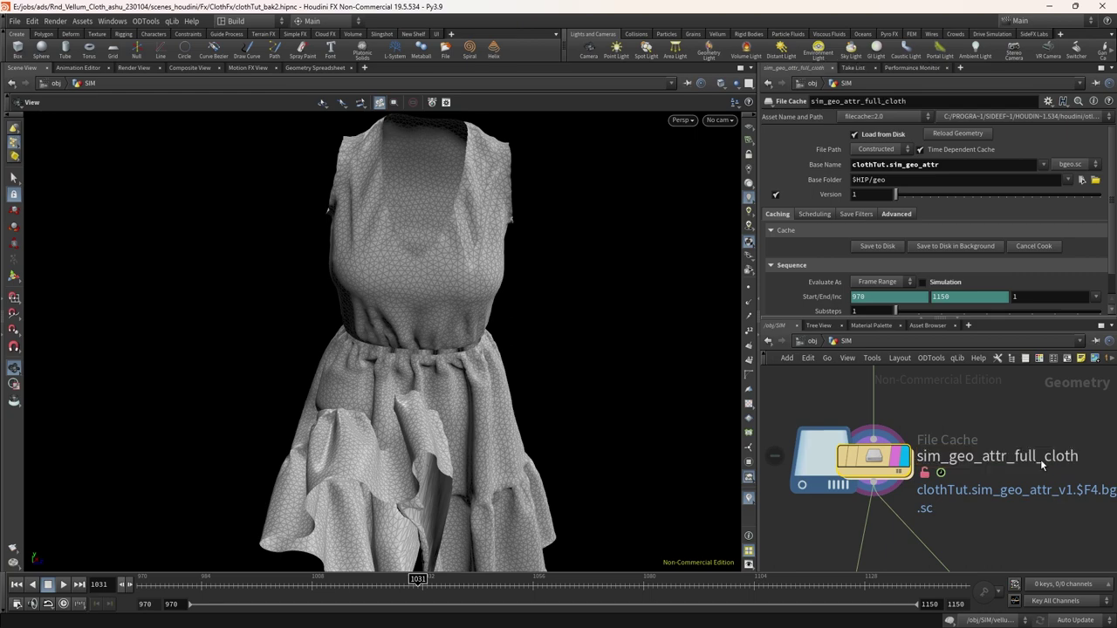
# Reset the cache's Base Name to $HIPNAME.$OS and save frames 970 to 1150 to disk in the background
pyautogui.keyDown('ctrl'); pyautogui.middleClick(826, 164); pyautogui.keyUp('ctrl')
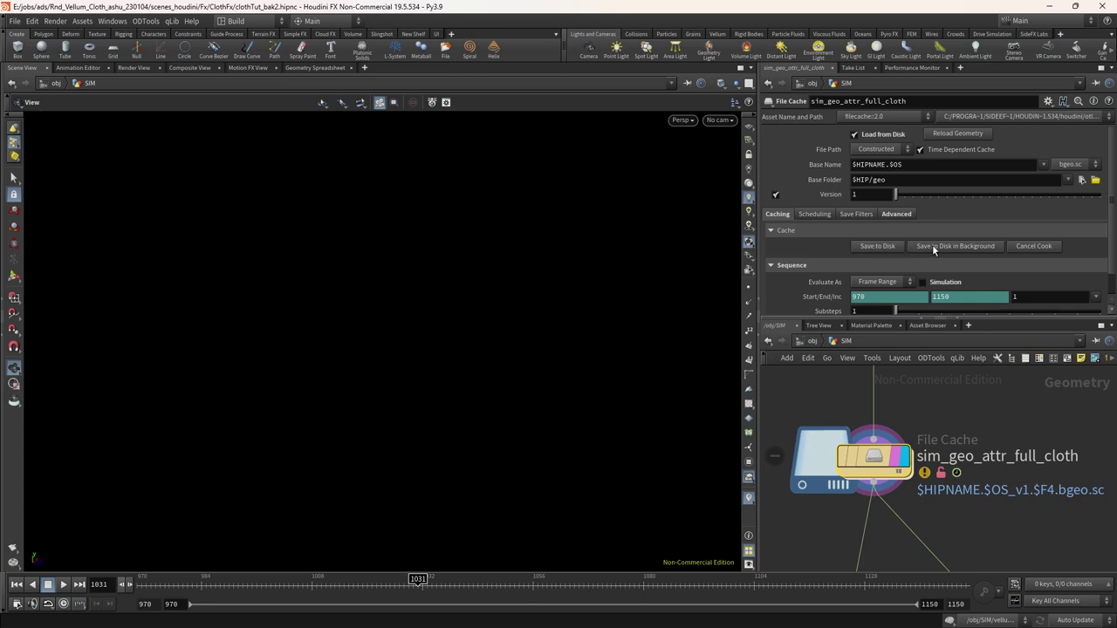
pyautogui.scroll(-1, 847, 269)
pyautogui.scroll(1, 873, 253)
pyautogui.click(954, 248)
pyautogui.click(929, 285)
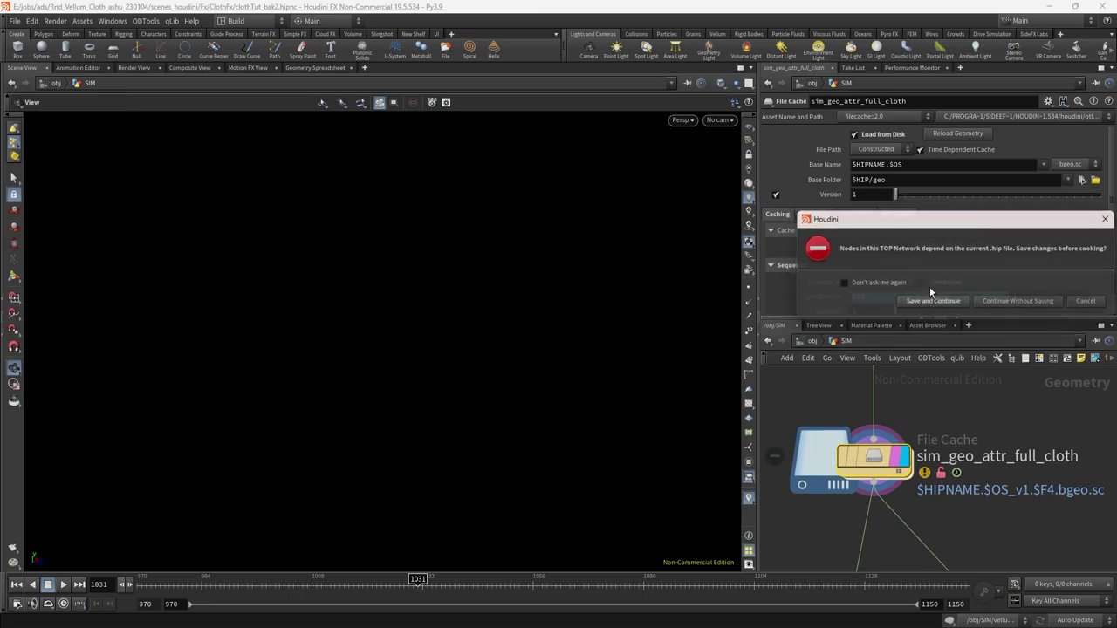
pyautogui.scroll(-3, 986, 411)
pyautogui.moveTo(986, 411); pyautogui.dragTo(935, 393, button='middle')
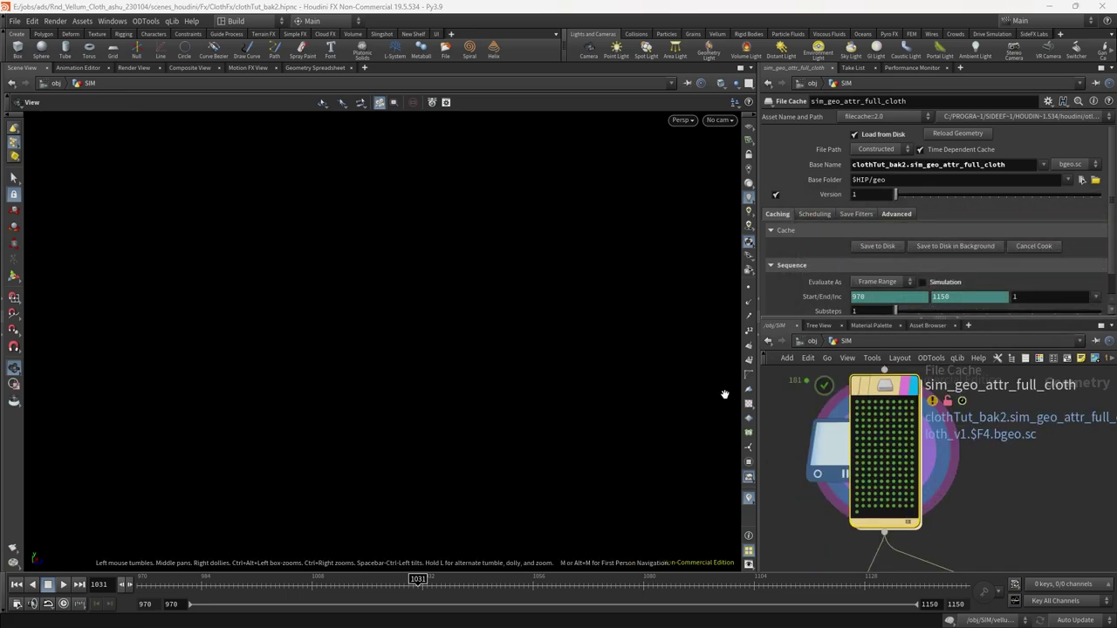
pyautogui.scroll(-2, 912, 391)
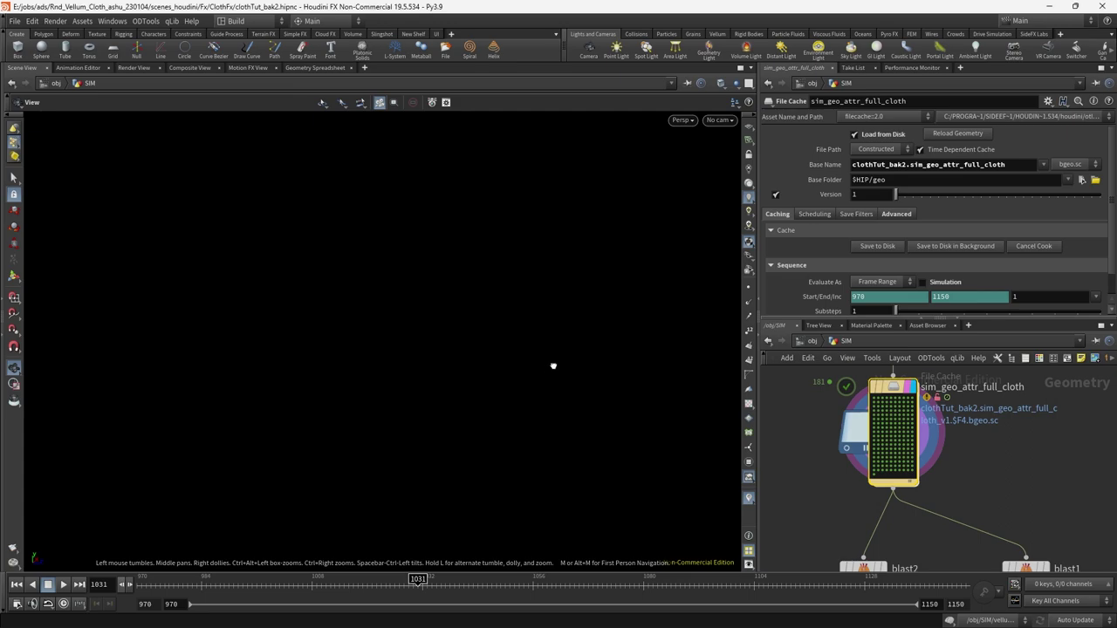
# Frame the cached dress, run through its animation and look through cam1
pyautogui.hotkey('space', 'g')
pyautogui.press('Right')
pyautogui.moveTo(434, 407); pyautogui.dragTo(294, 552)
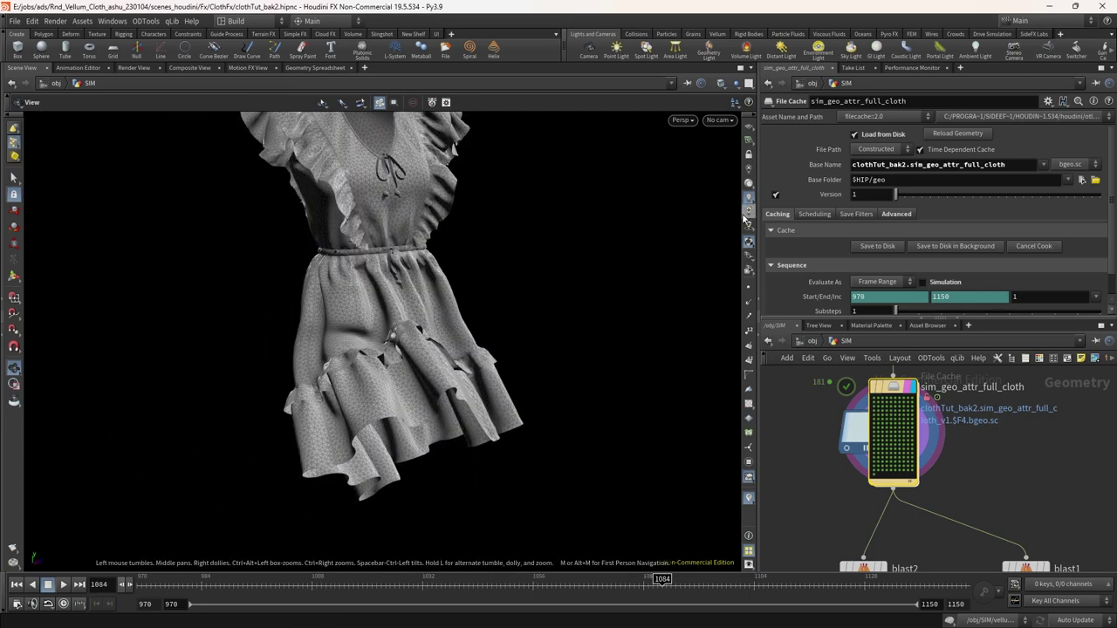
pyautogui.click(720, 120)
pyautogui.click(742, 270)
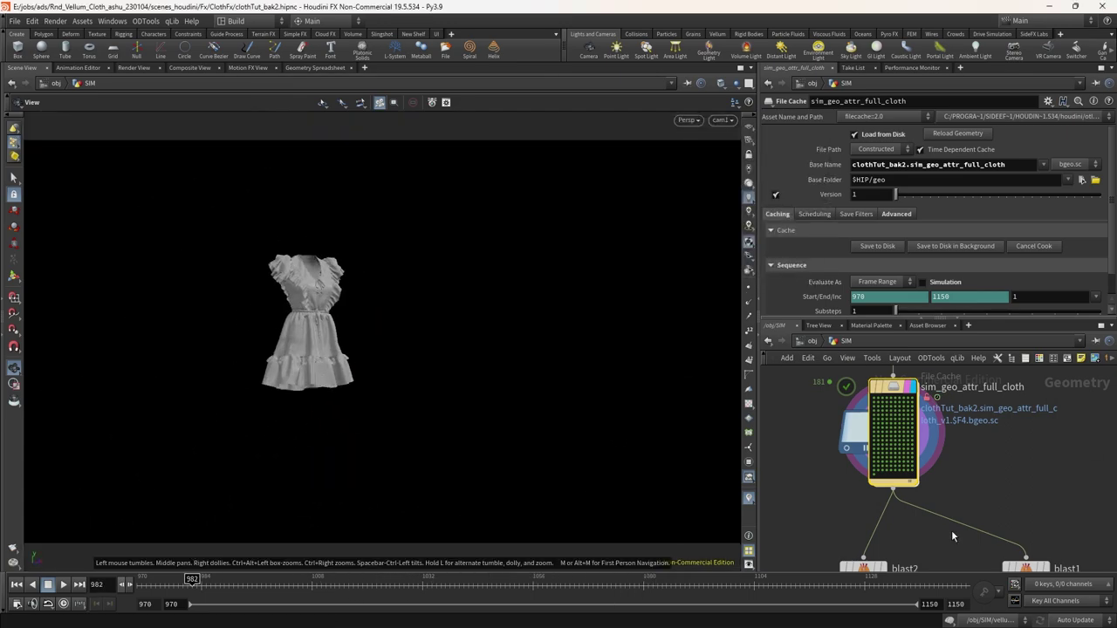
# Branch a Null off the output of sim_geo_attr_full_cloth, in free space beside the existing blast nodes
pyautogui.scroll(-6, 952, 533)
pyautogui.moveTo(1013, 555); pyautogui.dragTo(852, 513, button='middle')
pyautogui.moveTo(813, 392); pyautogui.dragTo(927, 515)
pyautogui.moveTo(772, 493); pyautogui.dragTo(899, 415, button='middle')
pyautogui.scroll(3, 892, 414)
pyautogui.scroll(3, 899, 415)
pyautogui.moveTo(908, 391); pyautogui.dragTo(1069, 426)
pyautogui.scroll(-3, 1012, 415)
pyautogui.moveTo(1012, 415); pyautogui.dragTo(962, 448, button='middle')
pyautogui.scroll(-2, 963, 448)
pyautogui.click(933, 408)
pyautogui.moveTo(930, 413); pyautogui.dragTo(1067, 453, button='middle')
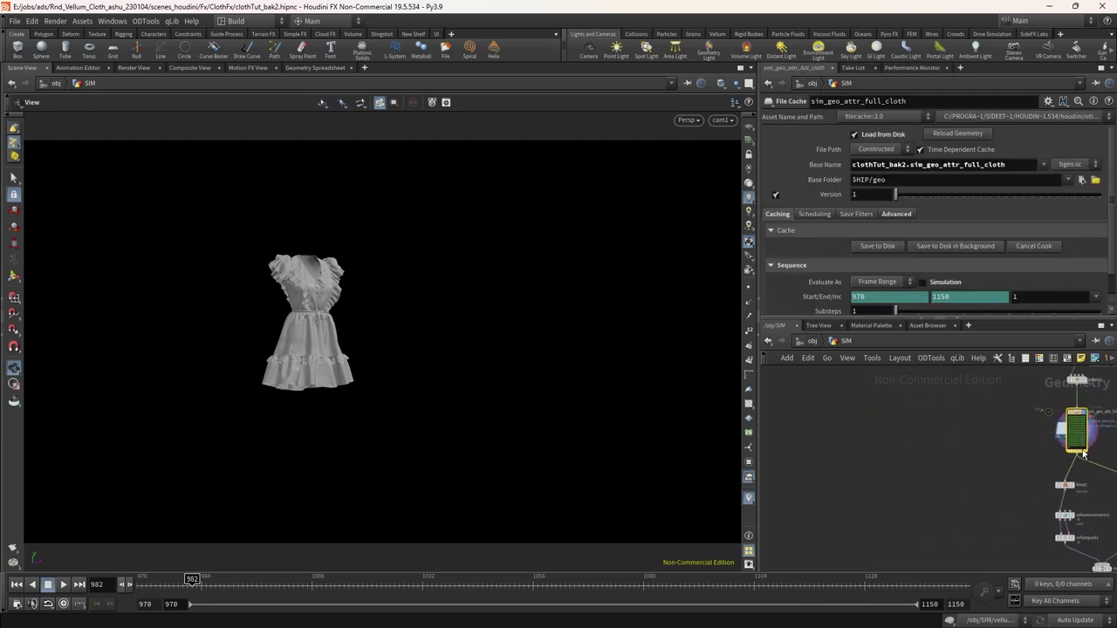
pyautogui.moveTo(1077, 454); pyautogui.dragTo(882, 464)
pyautogui.press('Return')
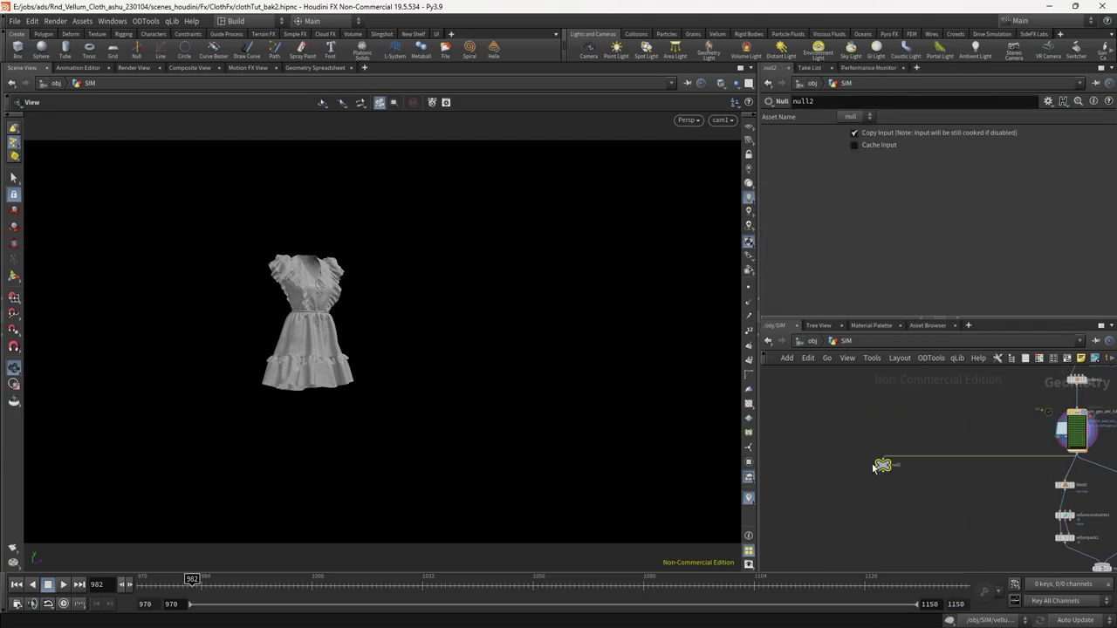
# Split the cloth at null2 by group with the Slingshot Split By Group tool, redoing it with the null further from the other nodes
pyautogui.click(381, 33)
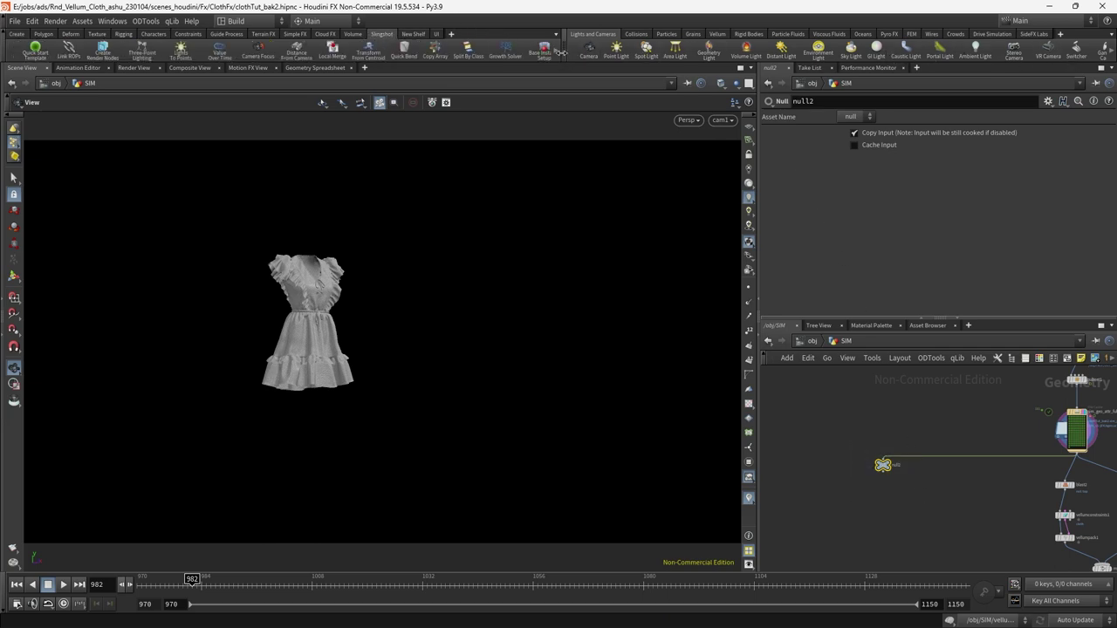
pyautogui.moveTo(562, 52); pyautogui.dragTo(1026, 47)
pyautogui.click(913, 51)
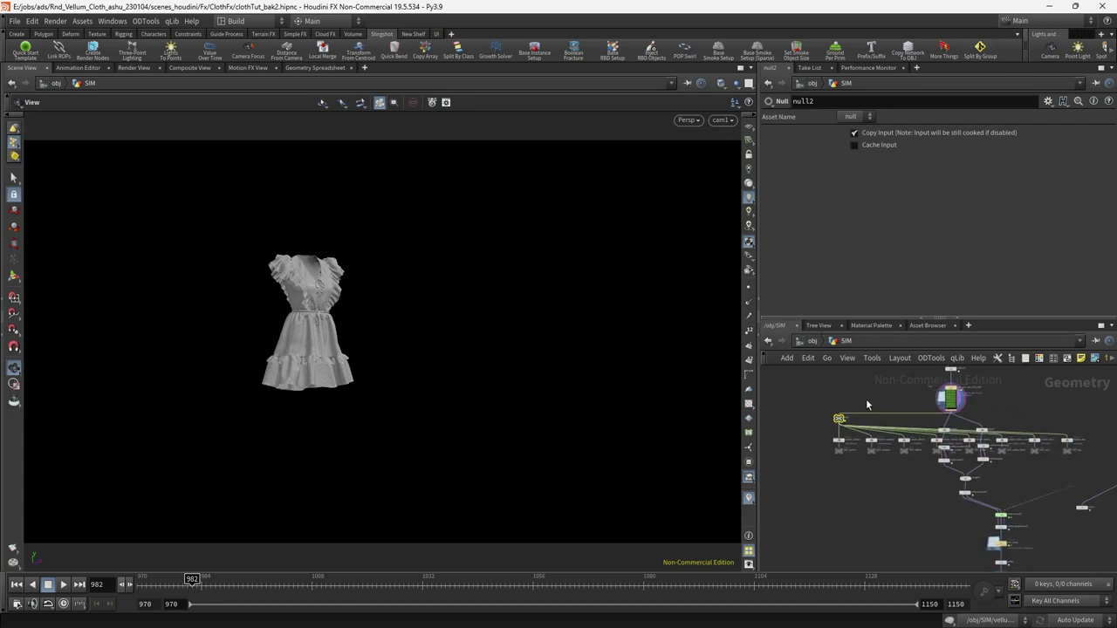
pyautogui.hotkey('ctrl', 'z')
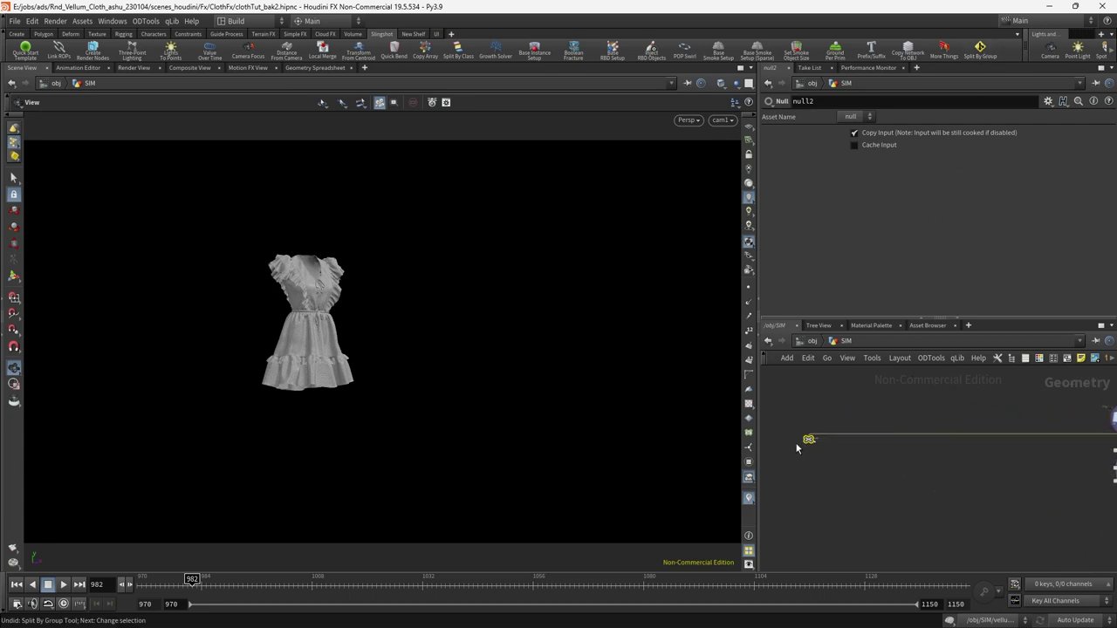
pyautogui.click(981, 51)
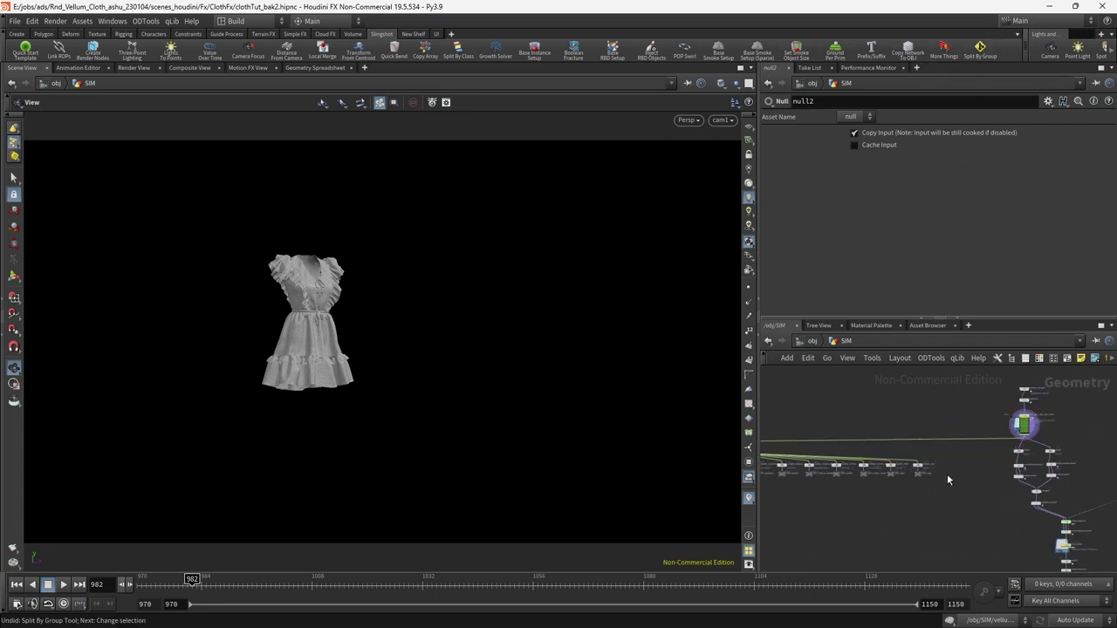
# Enlarge the network editor and delete null2 so the isolate blasts connect directly to the cloth cache
pyautogui.moveTo(759, 388); pyautogui.dragTo(486, 384)
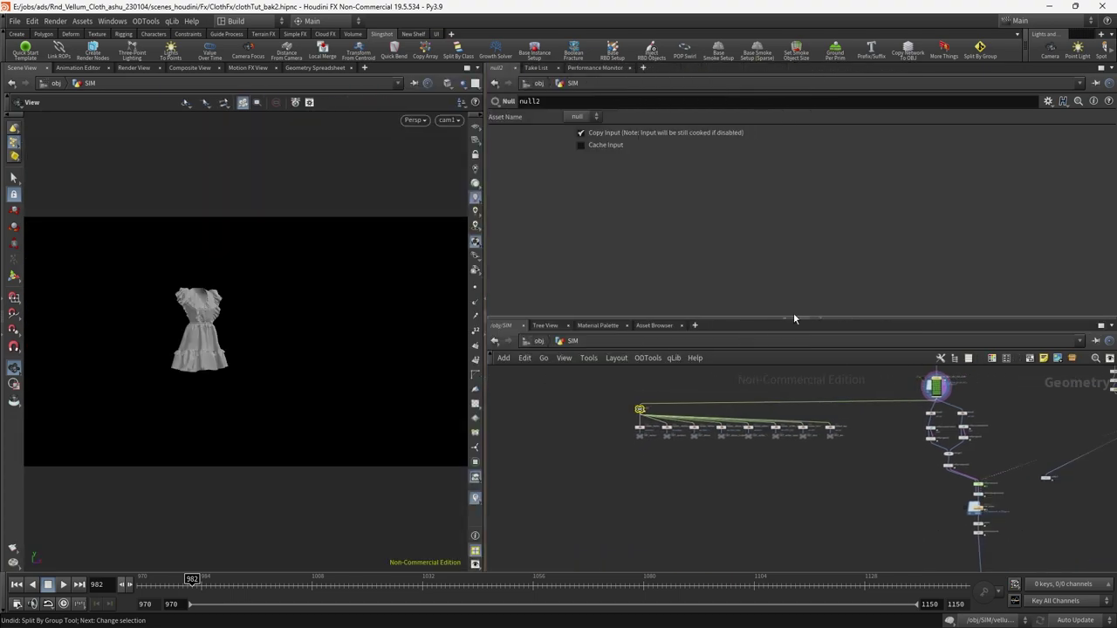
pyautogui.moveTo(794, 318); pyautogui.dragTo(794, 64)
pyautogui.moveTo(798, 349); pyautogui.dragTo(743, 354, button='middle')
pyautogui.scroll(3, 689, 301)
pyautogui.press('Delete')
pyautogui.moveTo(897, 276); pyautogui.dragTo(813, 312, button='middle')
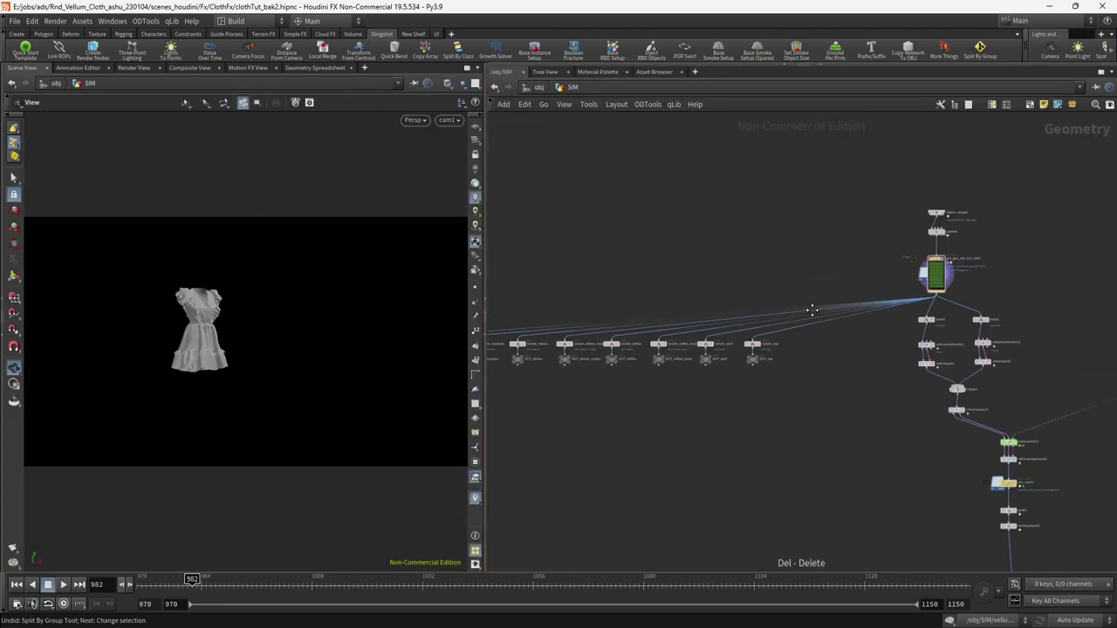
# Delete the isolate_skirt and isolate_top blasts together with their OUT_skirt and OUT_top nulls
pyautogui.scroll(3, 940, 323)
pyautogui.scroll(2, 910, 332)
pyautogui.moveTo(847, 297); pyautogui.dragTo(1062, 319)
pyautogui.scroll(-4, 737, 408)
pyautogui.moveTo(738, 405); pyautogui.dragTo(1017, 362, button='middle')
pyautogui.scroll(4, 610, 353)
pyautogui.scroll(-2, 602, 353)
pyautogui.moveTo(614, 358)
pyautogui.mouseDown(button='middle')
pyautogui.moveTo(721, 353)
pyautogui.moveTo(626, 343)
pyautogui.mouseUp(button='middle')
pyautogui.moveTo(788, 387); pyautogui.dragTo(713, 388, button='middle')
pyautogui.moveTo(1021, 380); pyautogui.dragTo(776, 394, button='middle')
pyautogui.moveTo(814, 411); pyautogui.dragTo(650, 338)
pyautogui.moveTo(865, 367); pyautogui.dragTo(710, 366, button='middle')
pyautogui.moveTo(686, 406); pyautogui.dragTo(514, 339)
pyautogui.moveTo(694, 384); pyautogui.dragTo(769, 406, button='middle')
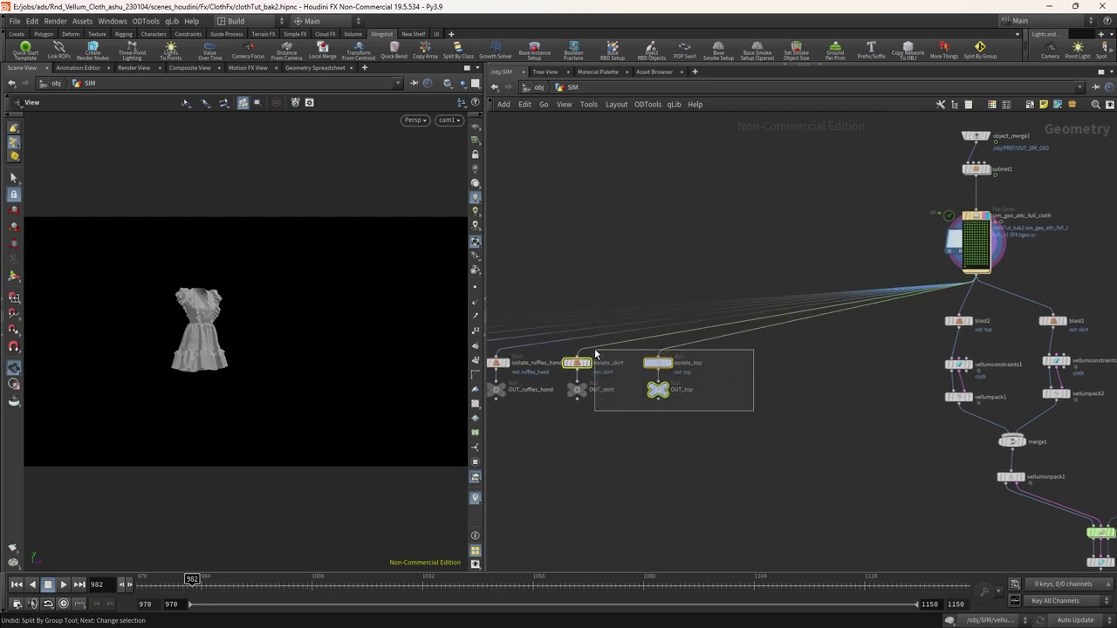
pyautogui.moveTo(591, 349); pyautogui.dragTo(565, 341)
pyautogui.press('Delete')
# Move the remaining OUT nulls further below their isolate blasts to make room for constraint nodes
pyautogui.moveTo(786, 355); pyautogui.dragTo(816, 341, button='middle')
pyautogui.scroll(-4, 890, 322)
pyautogui.moveTo(495, 296); pyautogui.dragTo(847, 356)
pyautogui.moveTo(795, 332); pyautogui.dragTo(964, 384)
pyautogui.click(866, 350)
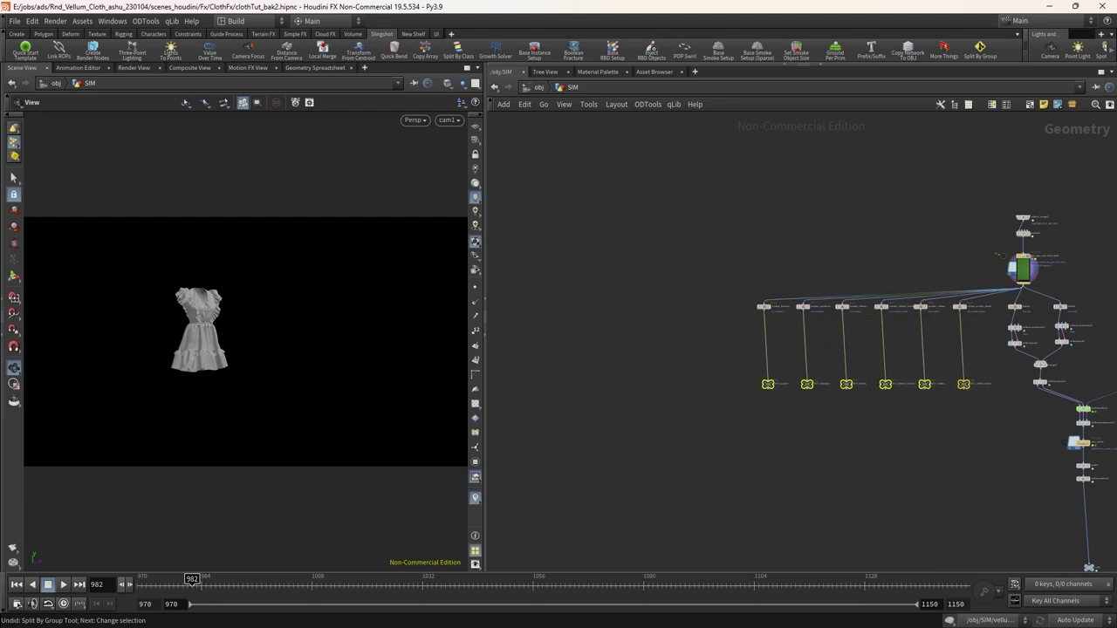
# Copy vellumconstraints1 into the isolate_ruffles_hand branch, then display the copy and frame its geometry
pyautogui.scroll(6, 946, 318)
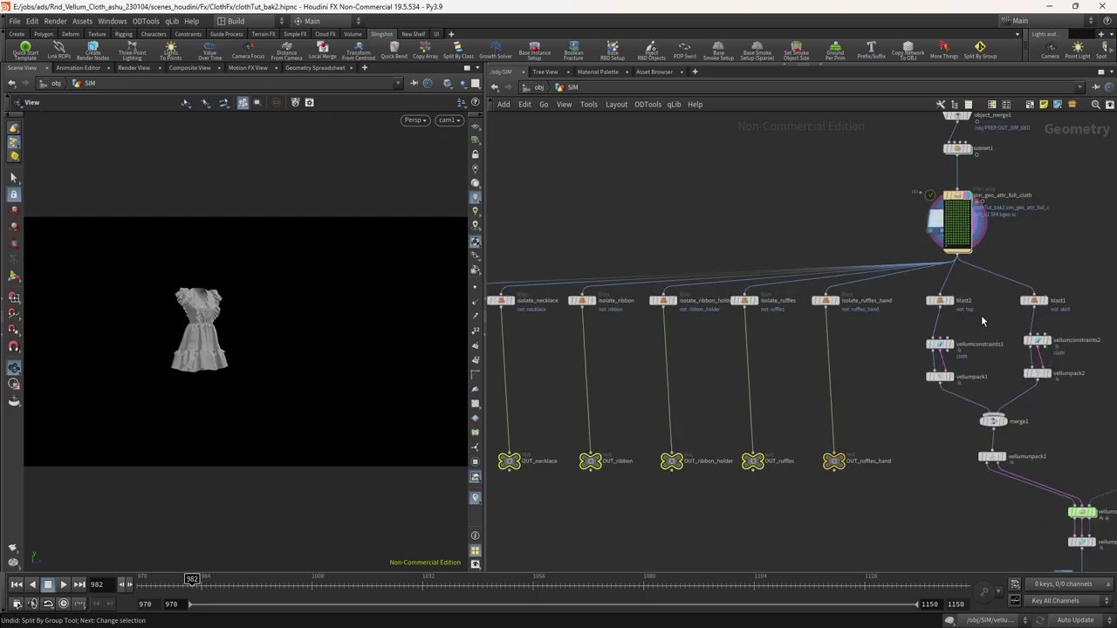
pyautogui.scroll(3, 738, 396)
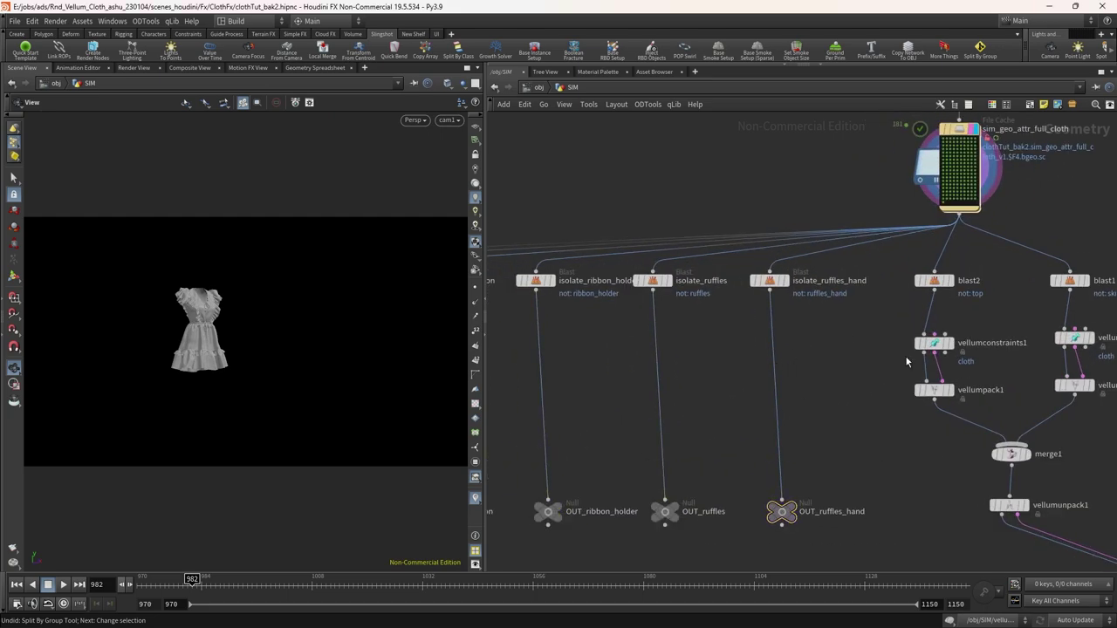
pyautogui.keyDown('alt'); pyautogui.moveTo(934, 343); pyautogui.dragTo(784, 343); pyautogui.keyUp('alt')
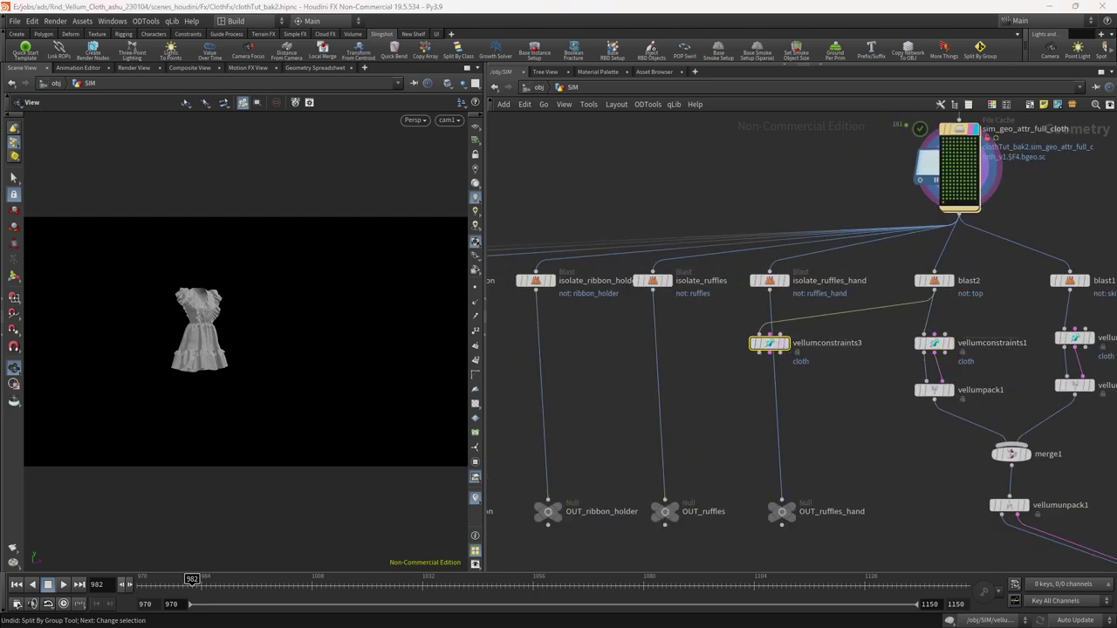
pyautogui.scroll(3, 702, 329)
pyautogui.click(822, 376)
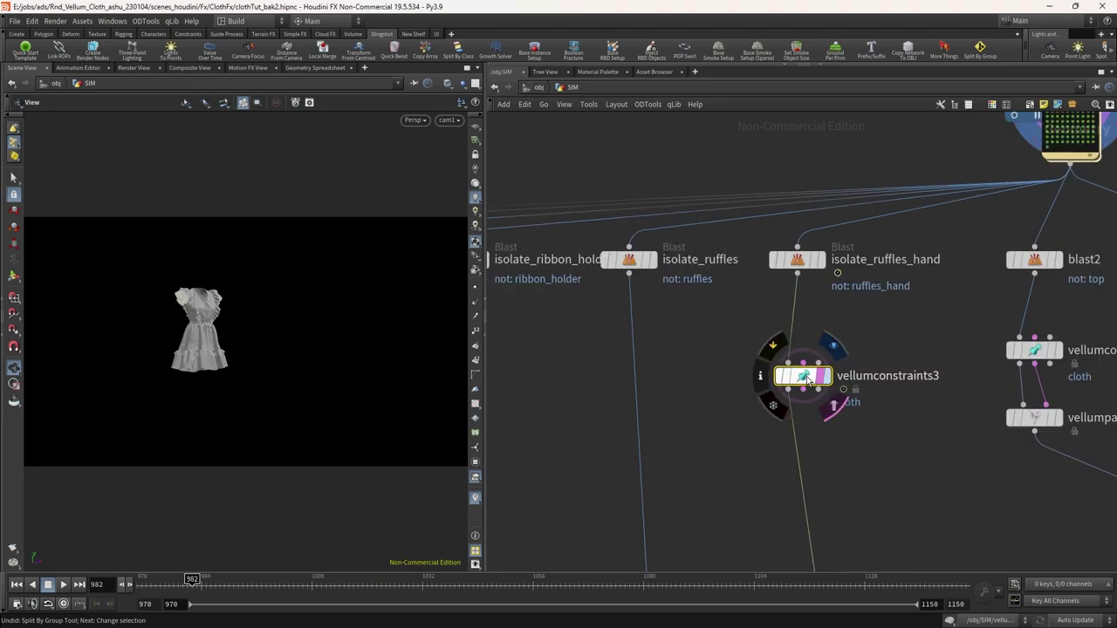
pyautogui.hotkey('space', 'g')
pyautogui.scroll(-3, 746, 384)
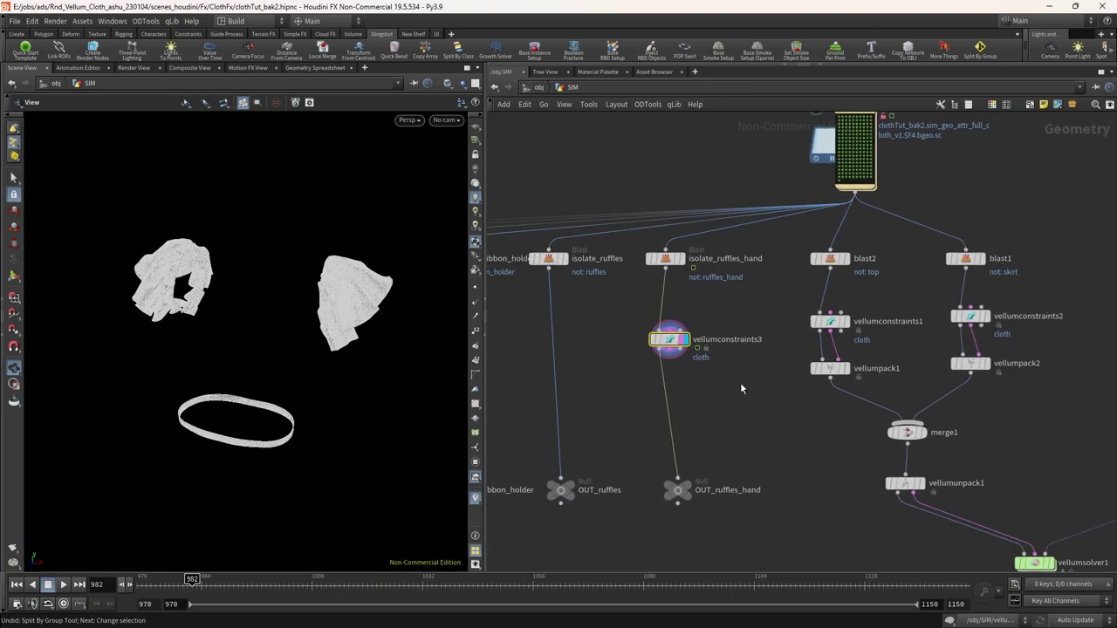
# Show the node parameters in the network editor and set the Layer of the skirt's vellumconstraints2 to 1
pyautogui.press('p')
pyautogui.moveTo(743, 396); pyautogui.dragTo(490, 397, button='middle')
pyautogui.scroll(2, 640, 313)
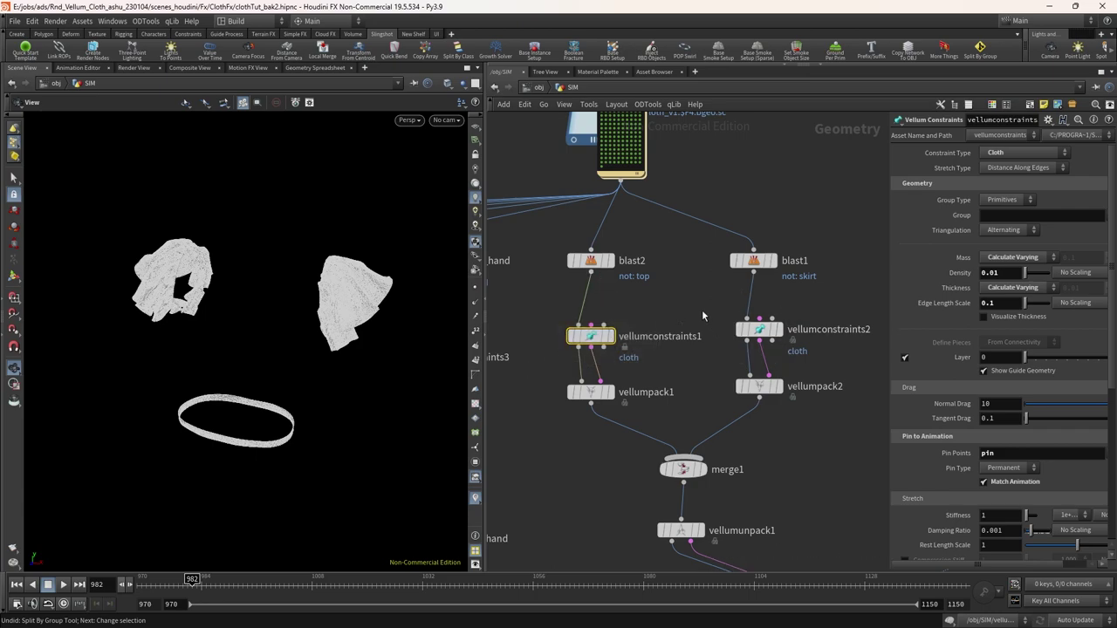
pyautogui.click(759, 330)
pyautogui.click(905, 359)
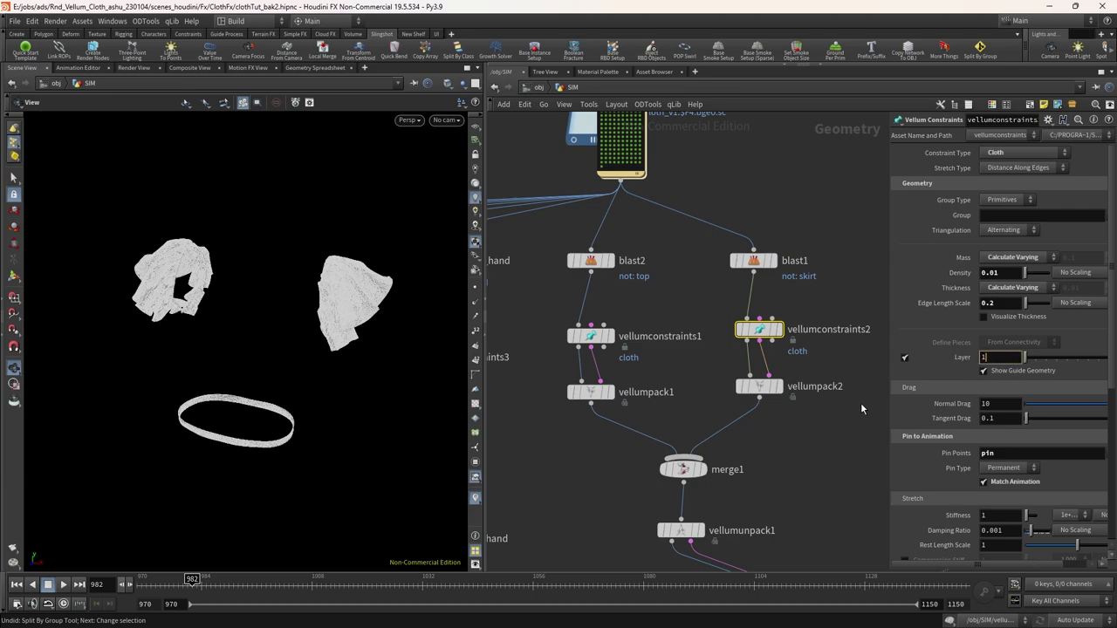
# Set the Layer of vellumconstraints3 on the hand ruffles to 2
pyautogui.scroll(-2, 864, 402)
pyautogui.moveTo(865, 401); pyautogui.dragTo(924, 399, button='middle')
pyautogui.scroll(2, 580, 353)
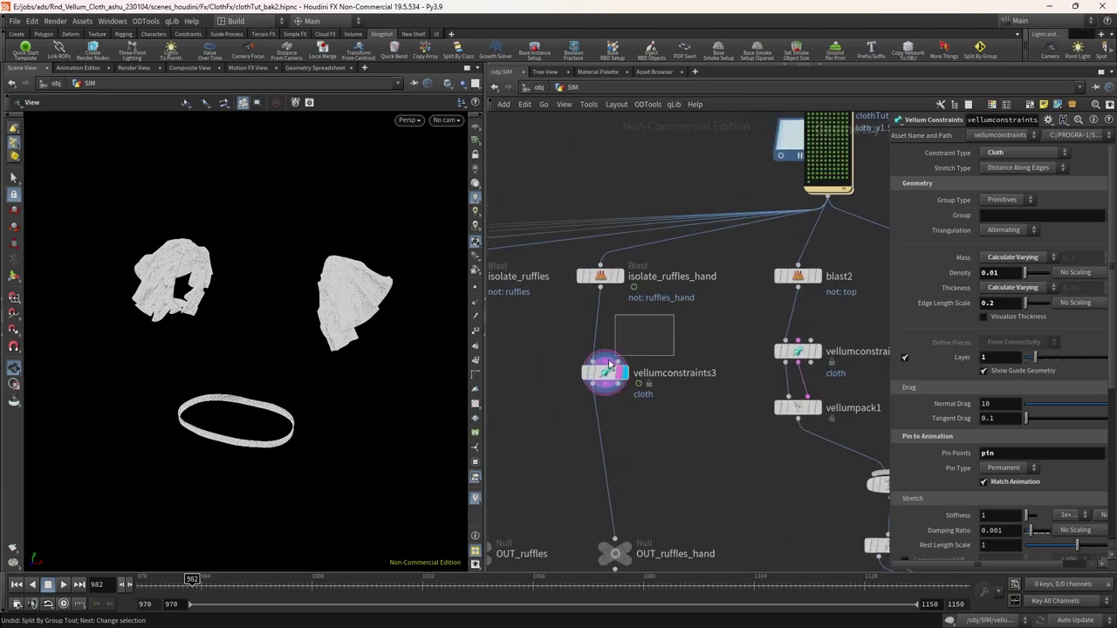
pyautogui.click(609, 367)
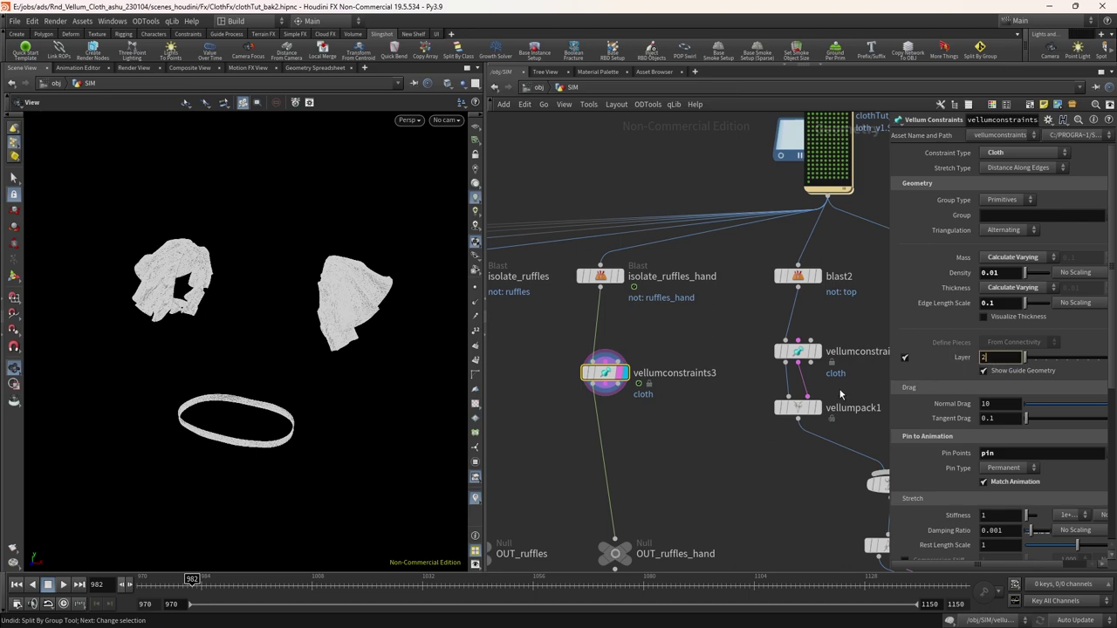
pyautogui.scroll(-3, 671, 416)
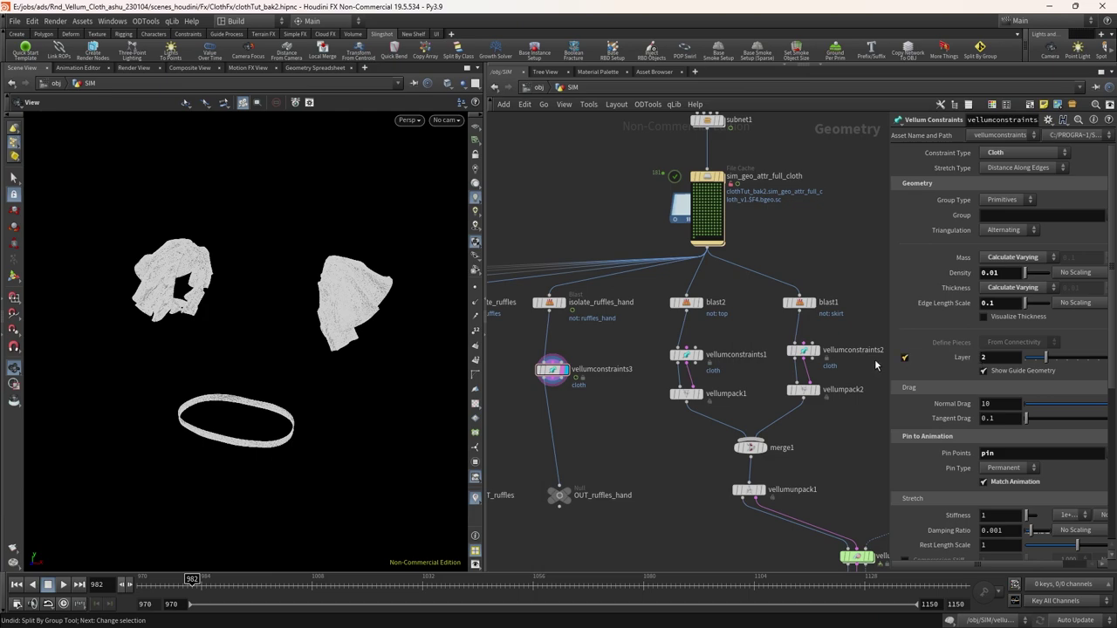
# Check the vellumsolver1 settings and set the Density of vellumconstraints3 on the hand ruffles to 0.001
pyautogui.scroll(-5, 832, 363)
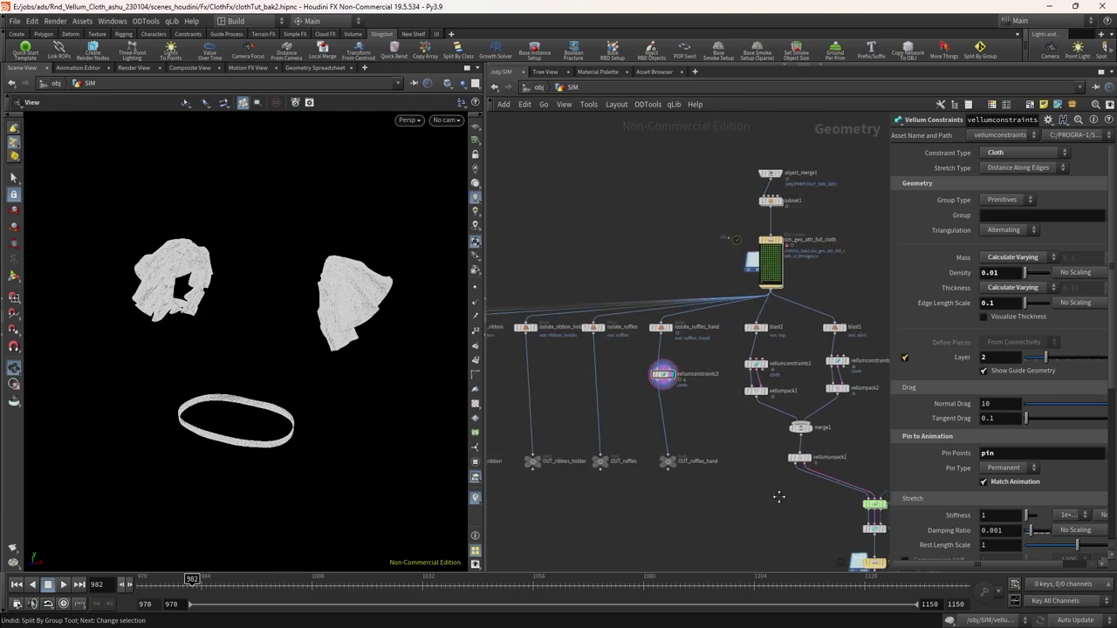
pyautogui.moveTo(778, 495); pyautogui.dragTo(689, 436, button='middle')
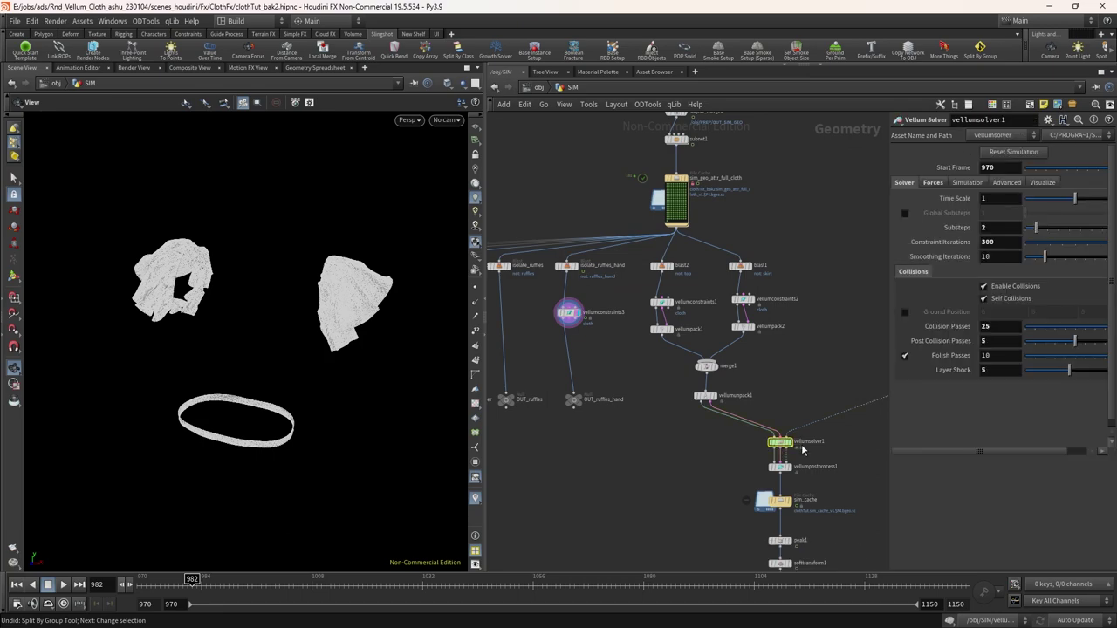
pyautogui.scroll(3, 744, 297)
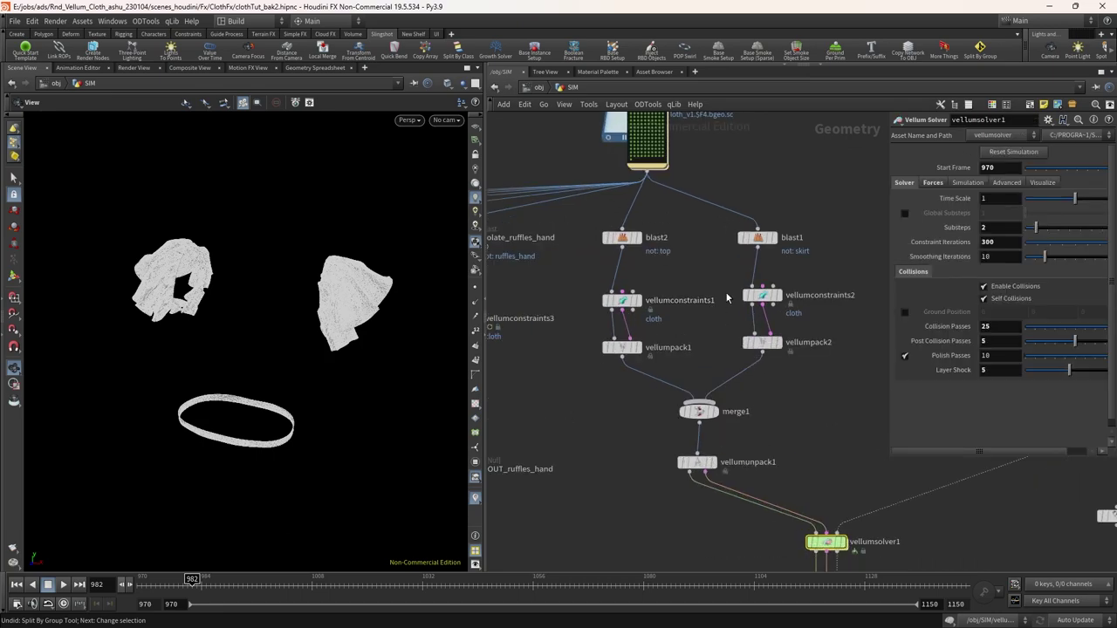
pyautogui.click(752, 297)
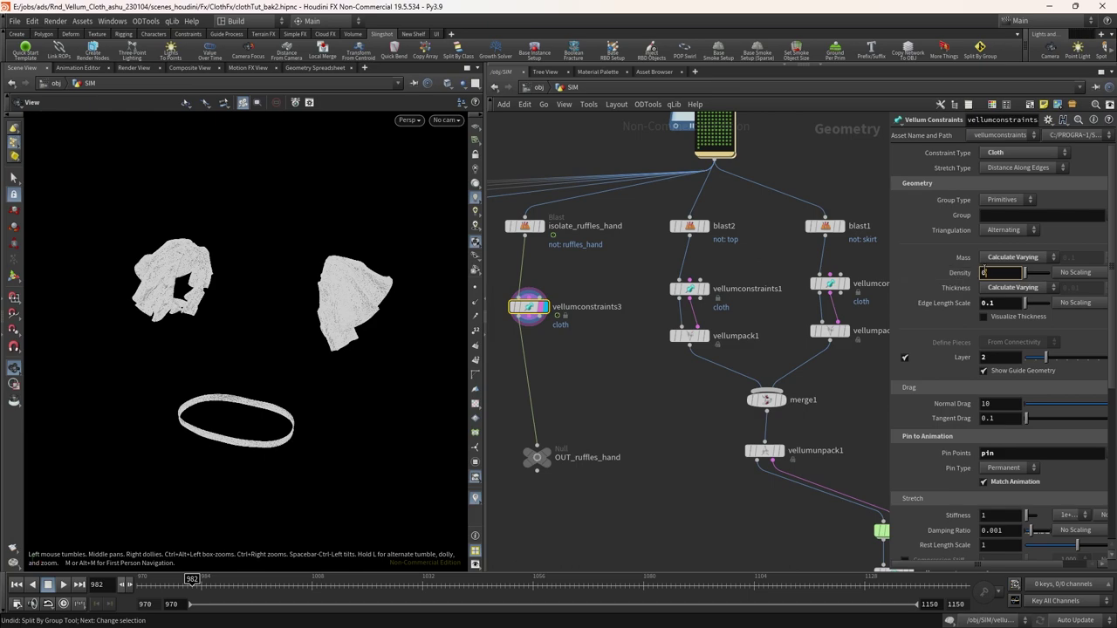
pyautogui.write('0.001')
pyautogui.press('Return')
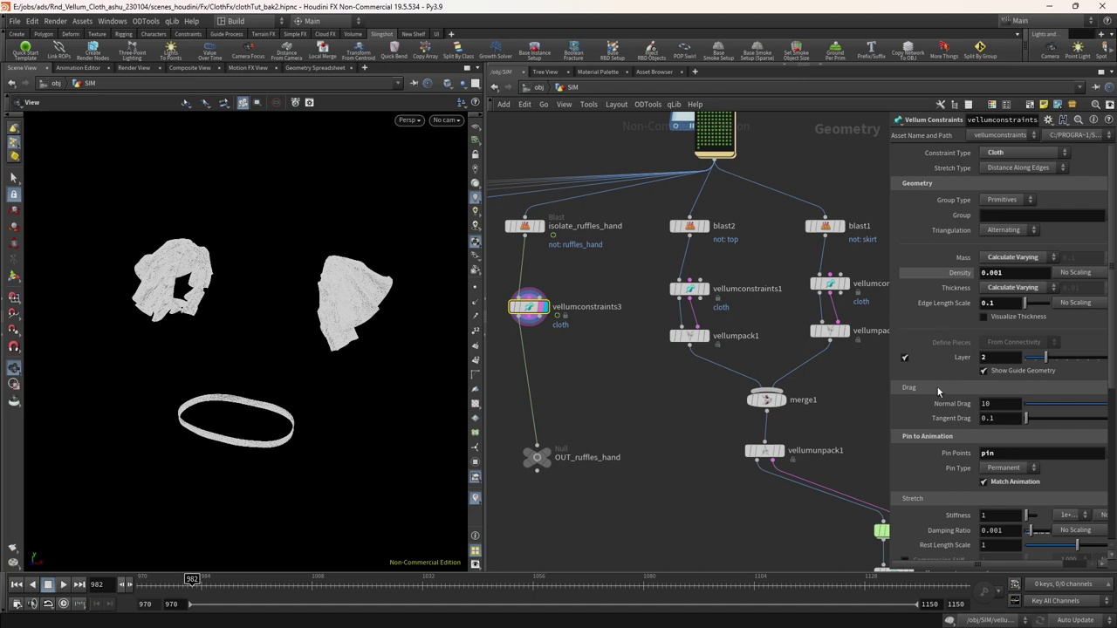
# Copy vellumconstraints3 into the isolate_ruffles branch with Layer 3, Show Guide Geometry off, and Pin Points and Match Animation reset
pyautogui.moveTo(886, 388); pyautogui.dragTo(823, 386)
pyautogui.scroll(-5, 981, 362)
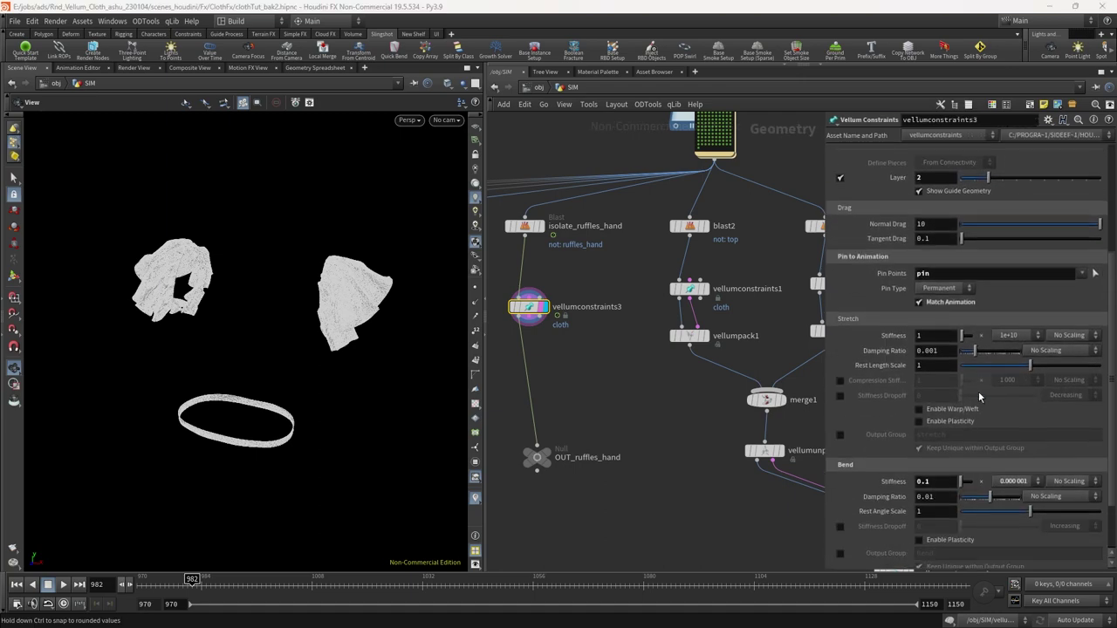
pyautogui.moveTo(569, 339); pyautogui.dragTo(679, 341, button='middle')
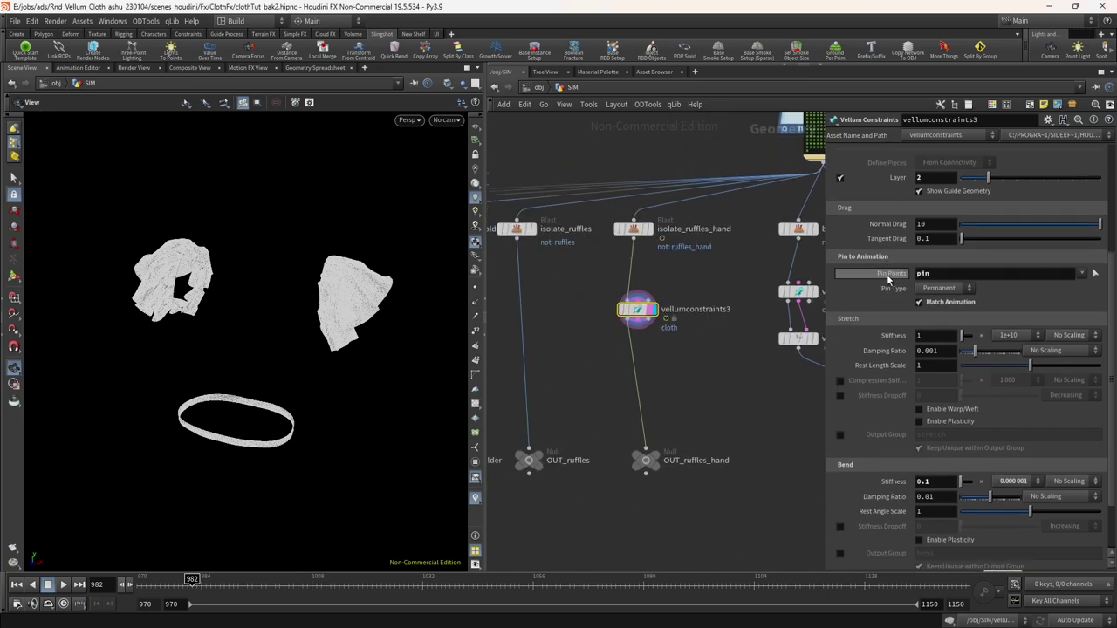
pyautogui.scroll(-2, 806, 319)
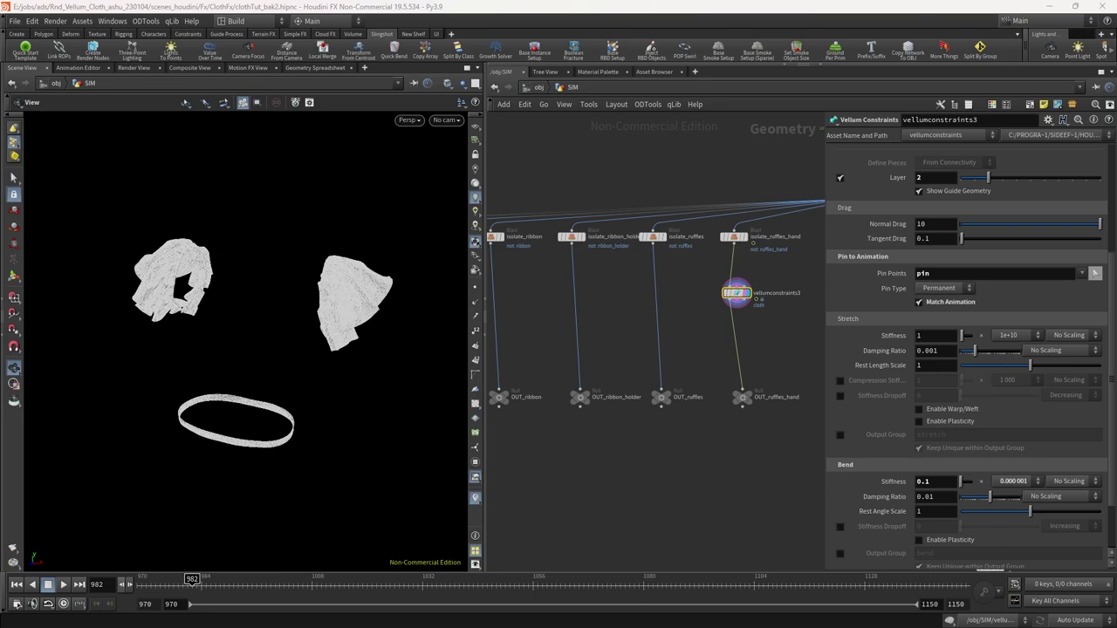
pyautogui.scroll(1, 726, 297)
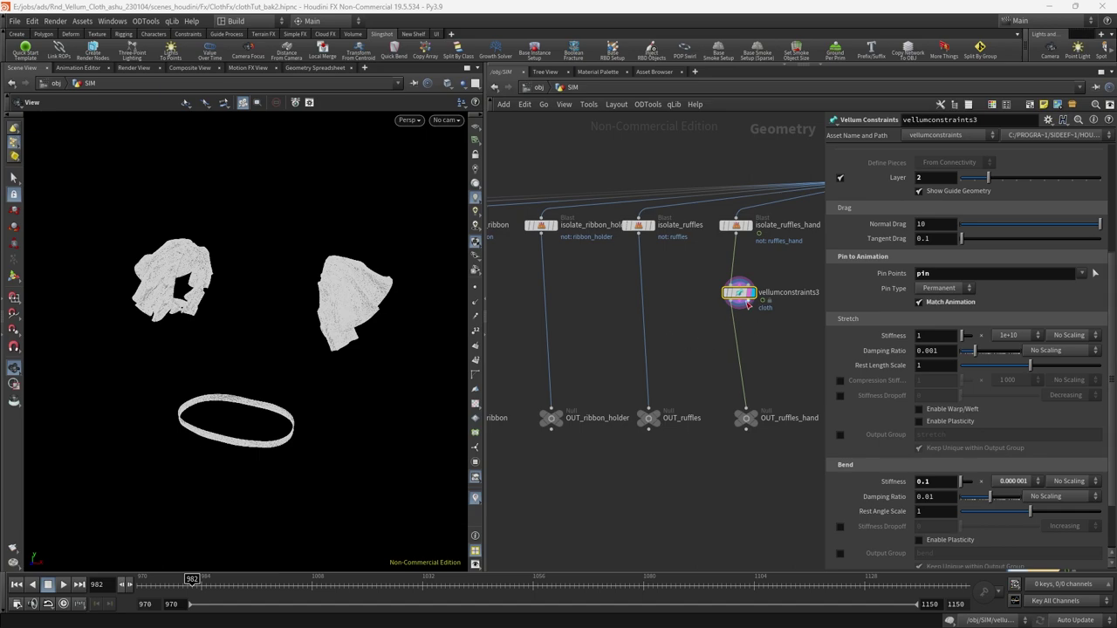
pyautogui.keyDown('alt'); pyautogui.moveTo(745, 299); pyautogui.dragTo(648, 301); pyautogui.keyUp('alt')
pyautogui.scroll(2, 639, 297)
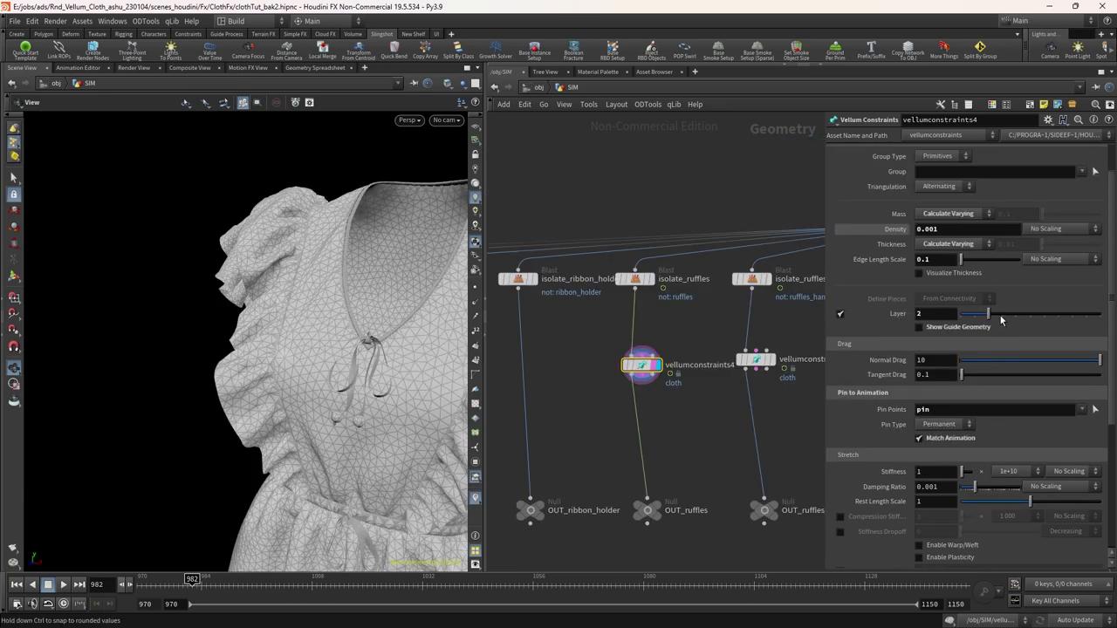
pyautogui.scroll(-2, 930, 379)
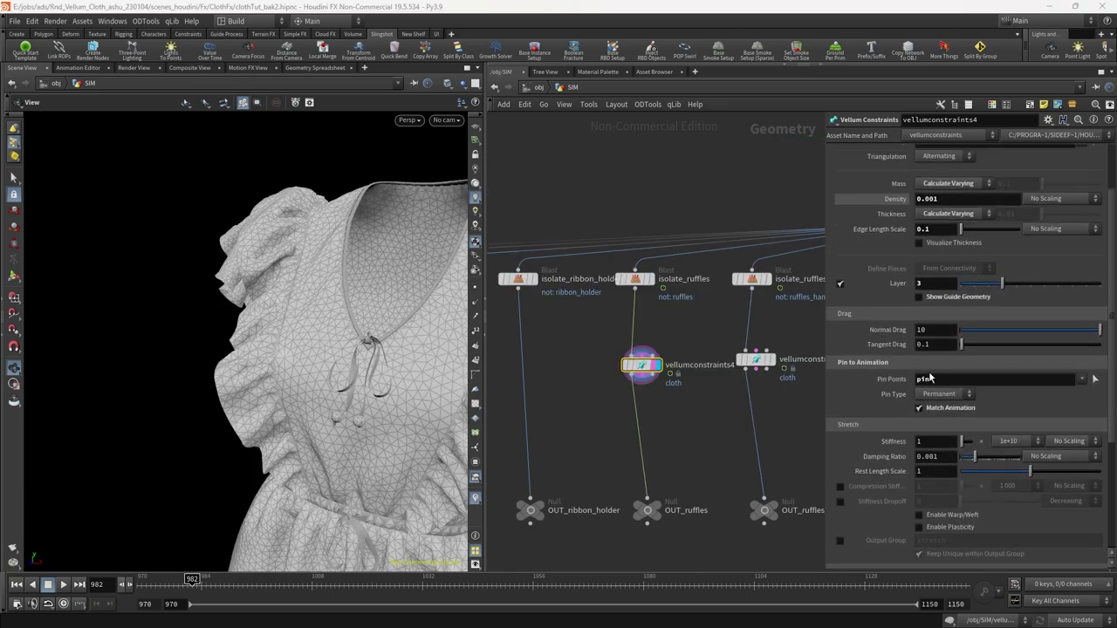
pyautogui.keyDown('ctrl'); pyautogui.middleClick(910, 384); pyautogui.keyUp('ctrl')
# Merge the isolate_button, isolate_necklace, isolate_ribbon and isolate_ribbon_holder blasts and delete their four OUT nulls
pyautogui.scroll(-10, 721, 373)
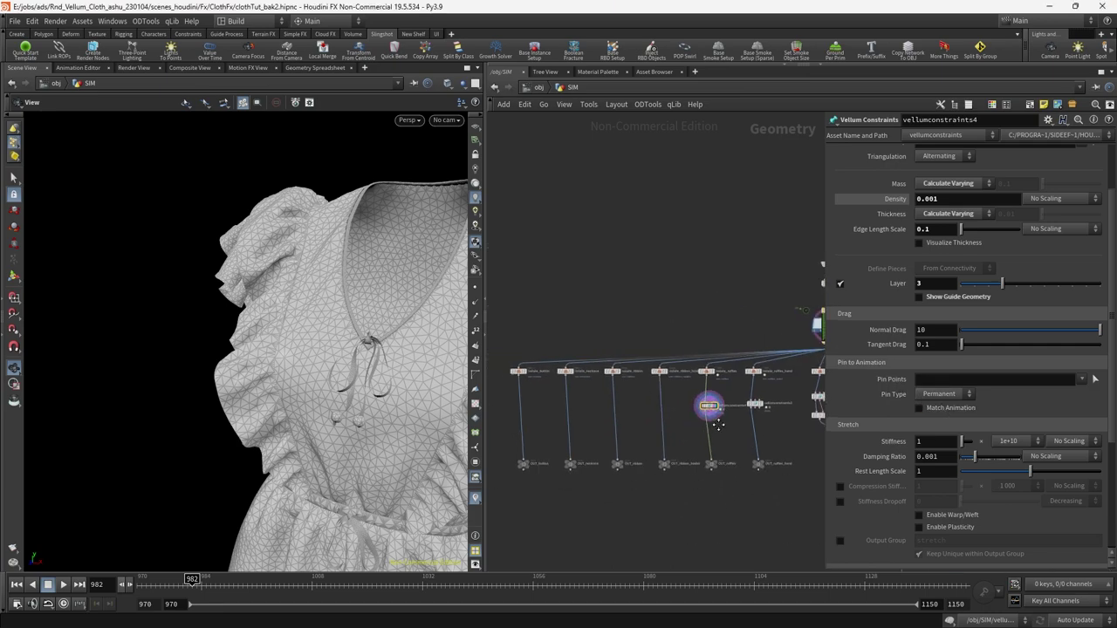
pyautogui.moveTo(612, 347); pyautogui.dragTo(769, 377)
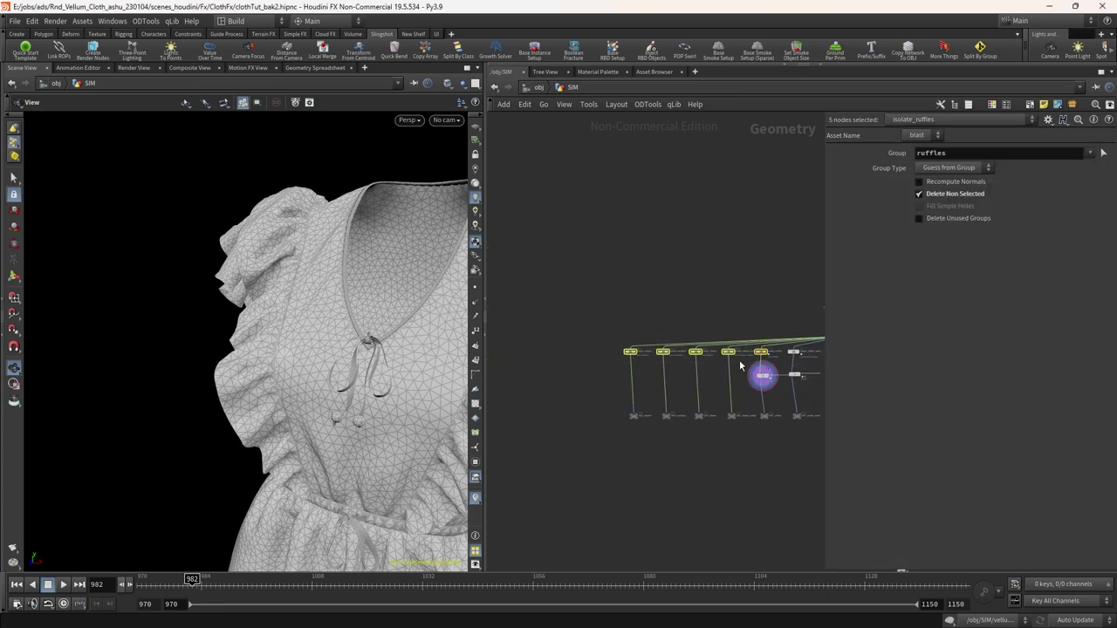
pyautogui.scroll(3, 705, 371)
pyautogui.moveTo(547, 332); pyautogui.dragTo(641, 384)
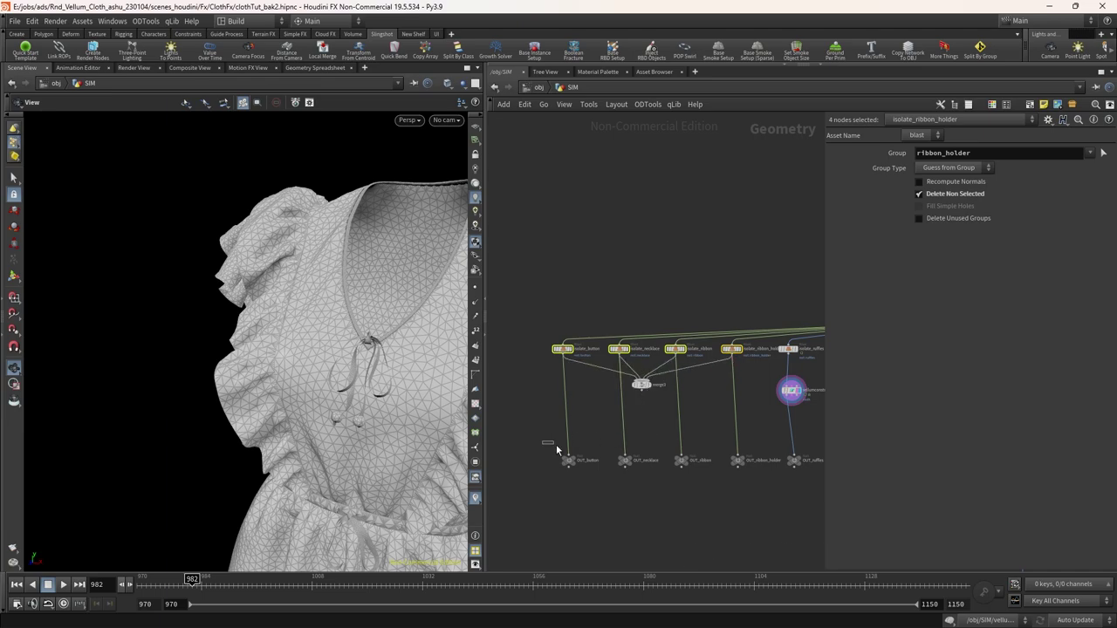
pyautogui.moveTo(586, 455); pyautogui.dragTo(763, 470)
pyautogui.press('Delete')
pyautogui.scroll(3, 678, 395)
pyautogui.moveTo(615, 386); pyautogui.dragTo(613, 425)
pyautogui.write('vel')
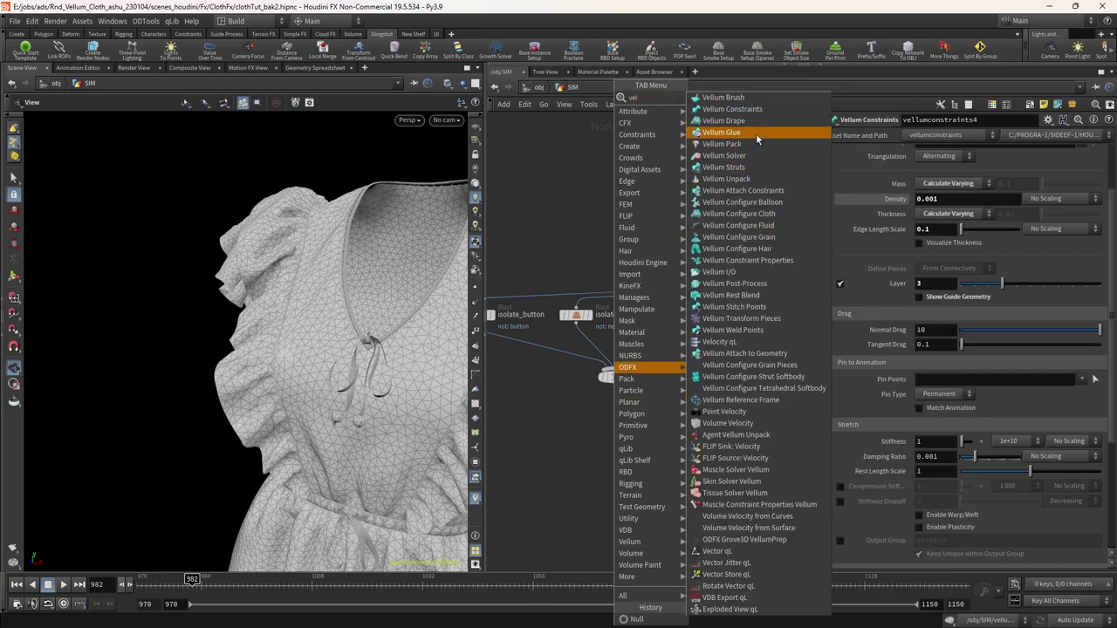
pyautogui.press('BackSpace')
pyautogui.press('BackSpace')
pyautogui.press('BackSpace')
pyautogui.write('vel')
pyautogui.click(597, 494)
pyautogui.scroll(-1, 720, 412)
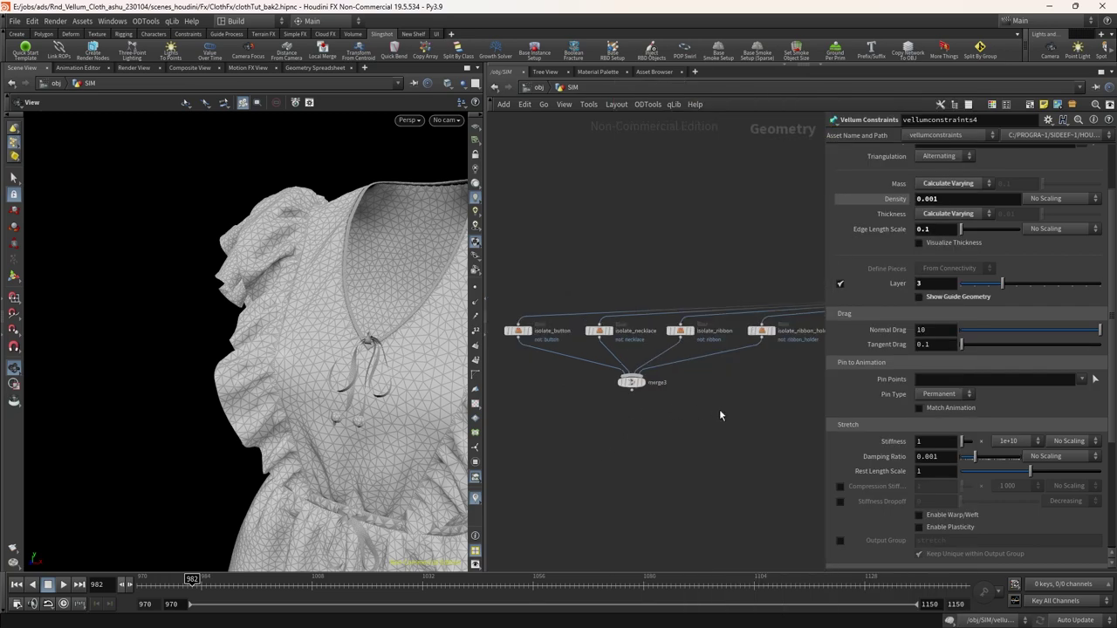
# Copy vellumconstraints4 below merge3 in the accessories branch, display the copy and set its Layer to 4
pyautogui.moveTo(720, 412); pyautogui.dragTo(618, 375, button='middle')
pyautogui.keyDown('alt'); pyautogui.moveTo(754, 353); pyautogui.dragTo(544, 381); pyautogui.keyUp('alt')
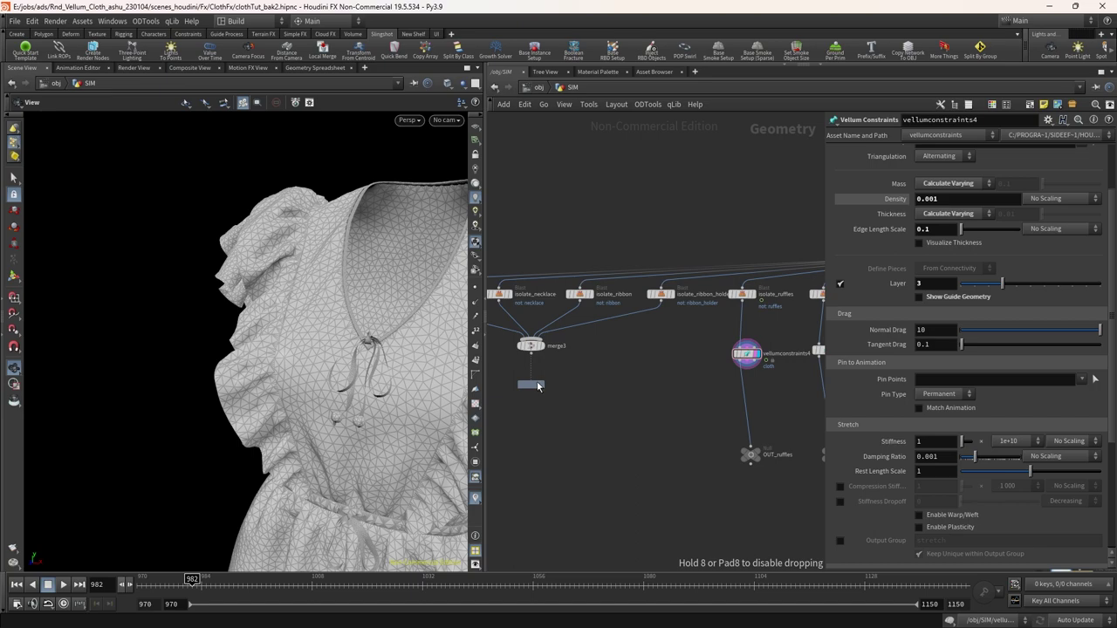
pyautogui.click(538, 382)
pyautogui.scroll(2, 534, 388)
pyautogui.click(543, 399)
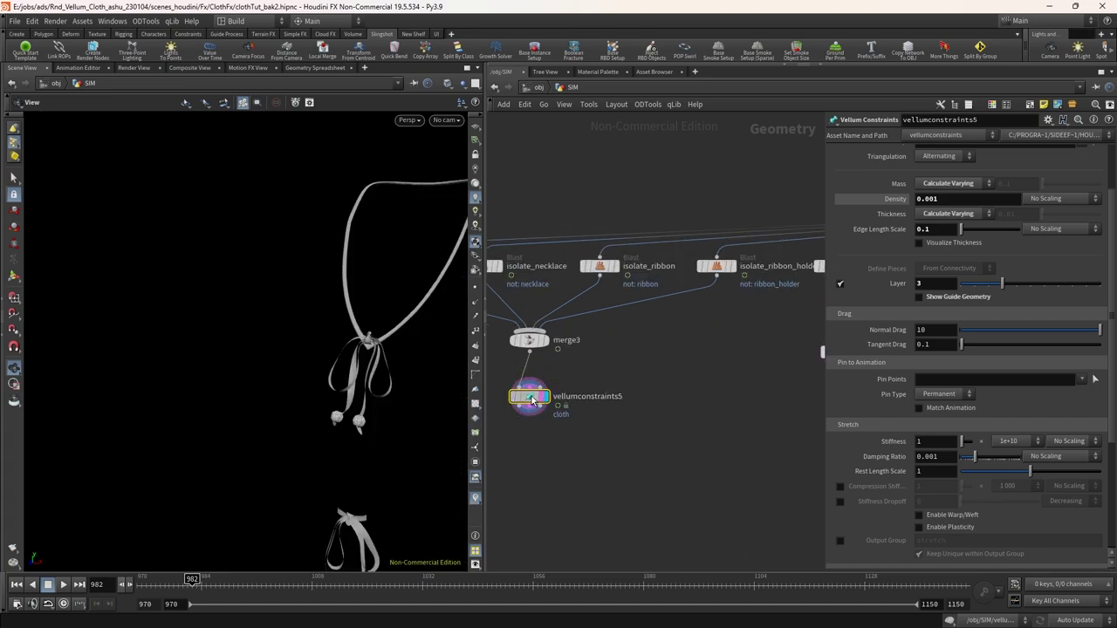
pyautogui.press('g')
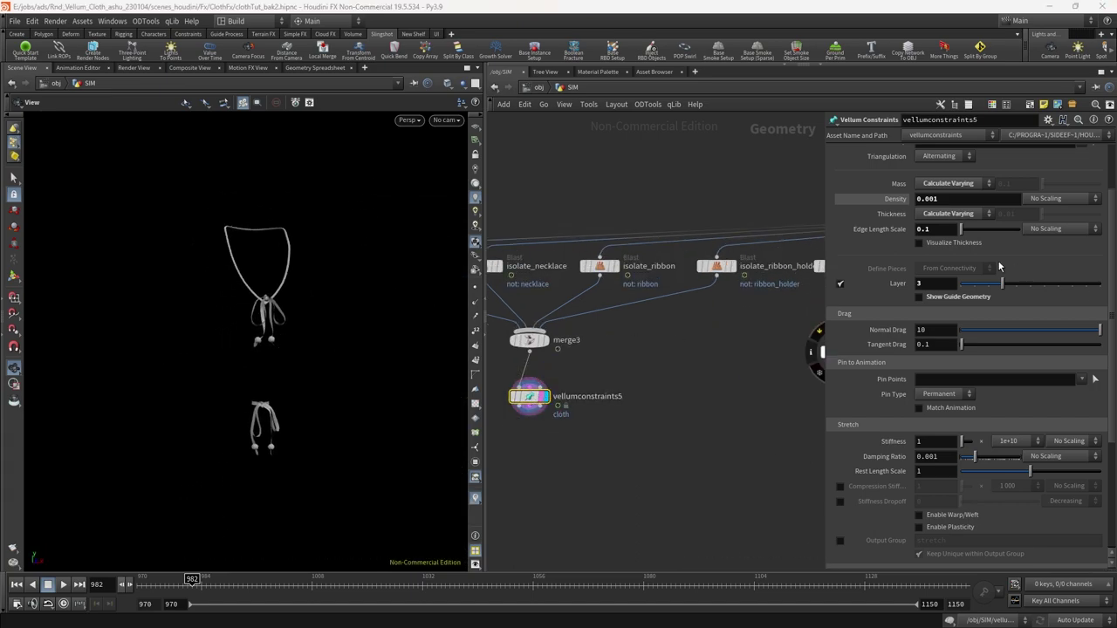
pyautogui.moveTo(1015, 287); pyautogui.dragTo(1017, 286)
pyautogui.moveTo(574, 378); pyautogui.dragTo(623, 371, button='middle')
pyautogui.moveTo(624, 372); pyautogui.dragTo(532, 412)
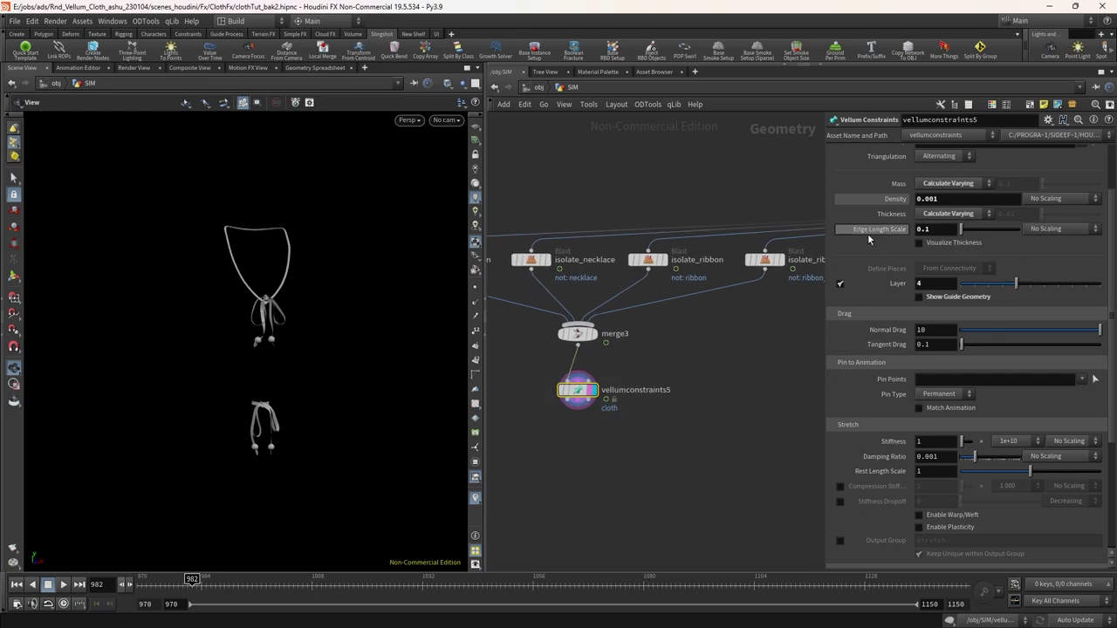
# Check the gaps around the bow knot and add a displayed Vellum Glue node below vellumconstraints5
pyautogui.moveTo(258, 305); pyautogui.dragTo(359, 178, button='right')
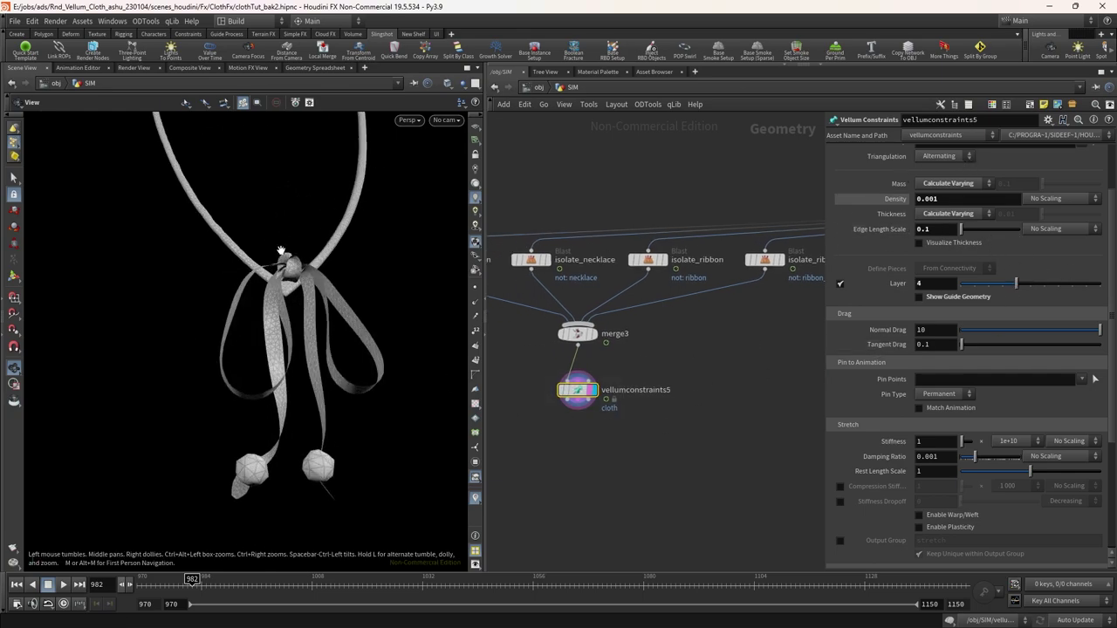
pyautogui.moveTo(277, 255); pyautogui.dragTo(320, 221, button='right')
pyautogui.moveTo(320, 222); pyautogui.dragTo(246, 317)
pyautogui.moveTo(300, 302); pyautogui.dragTo(295, 274, button='middle')
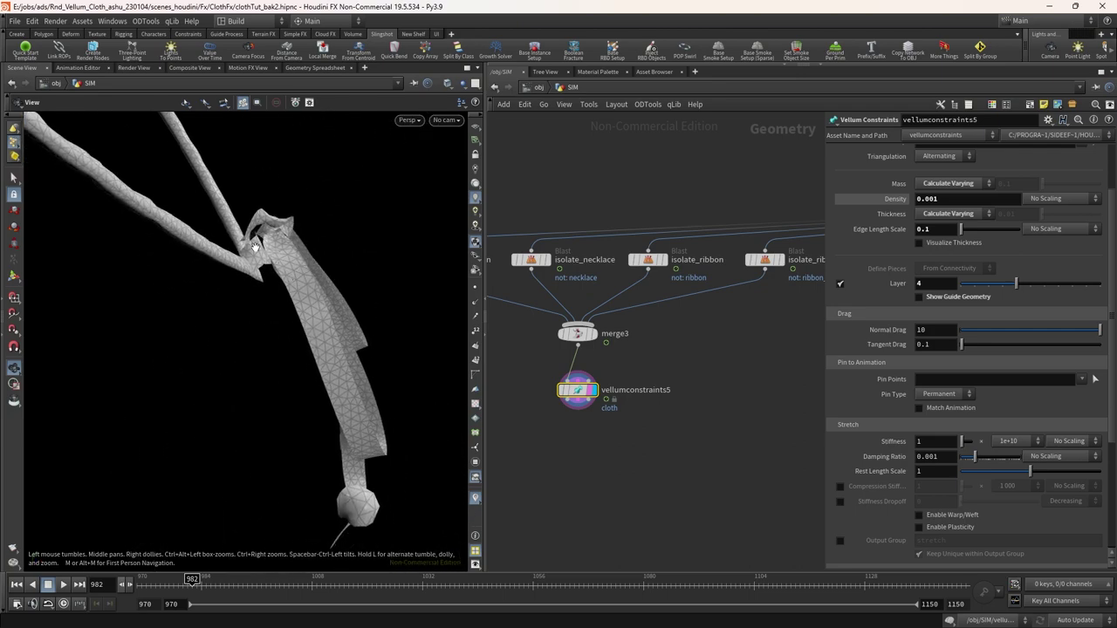
pyautogui.moveTo(253, 248); pyautogui.dragTo(299, 188, button='right')
pyautogui.moveTo(576, 428); pyautogui.dragTo(575, 411, button='right')
pyautogui.moveTo(564, 429); pyautogui.dragTo(561, 424)
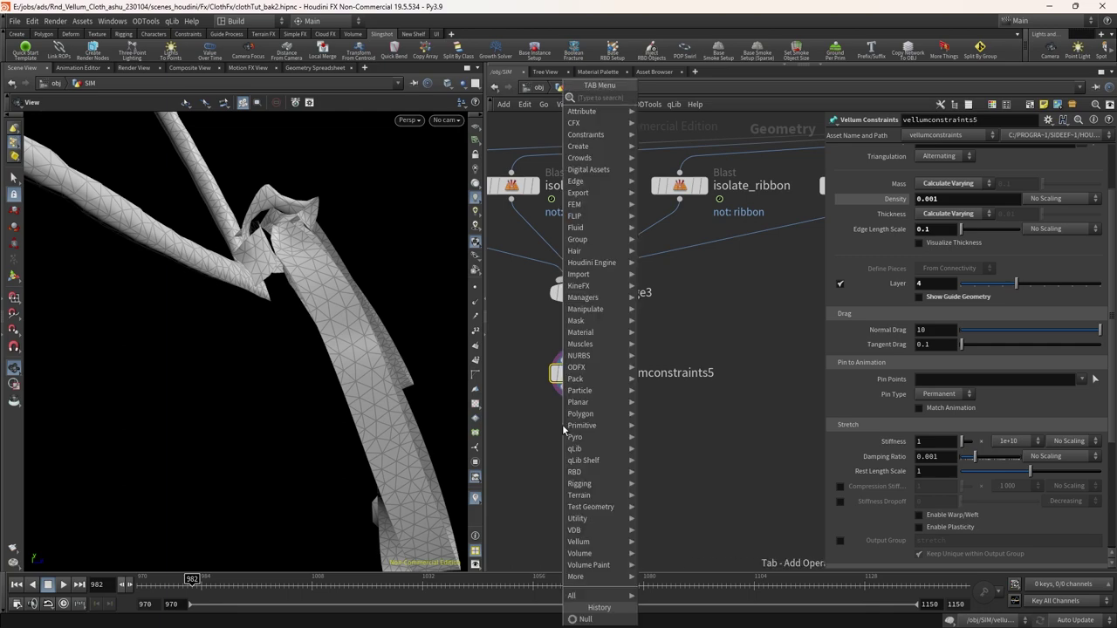
pyautogui.write('vel glue')
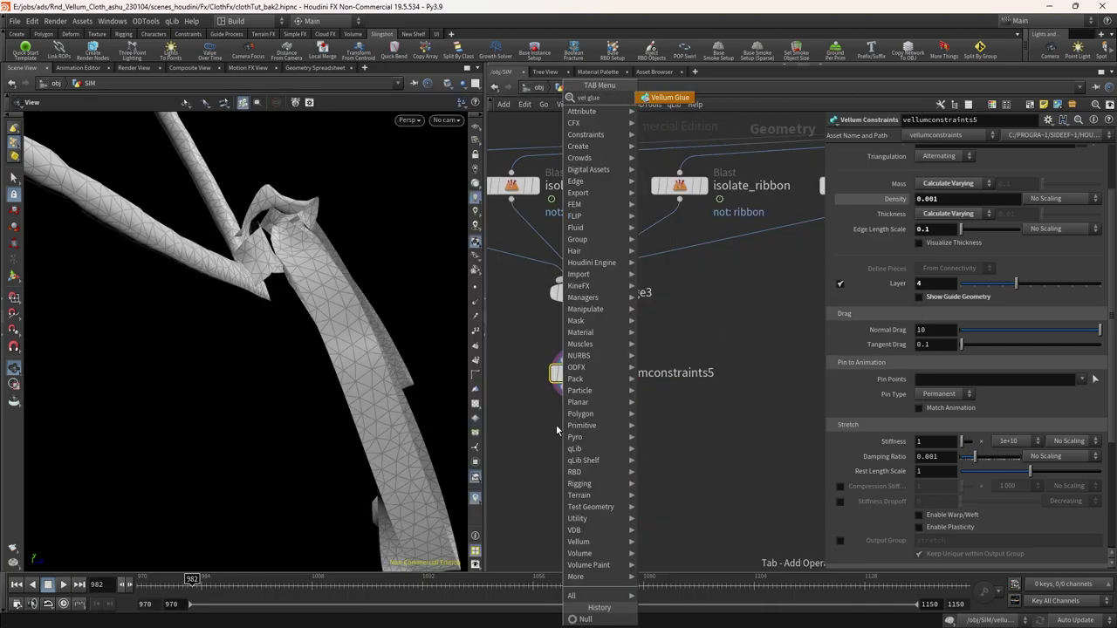
pyautogui.press('Return')
pyautogui.scroll(3, 584, 434)
pyautogui.click(600, 437)
pyautogui.moveTo(582, 435); pyautogui.dragTo(605, 440)
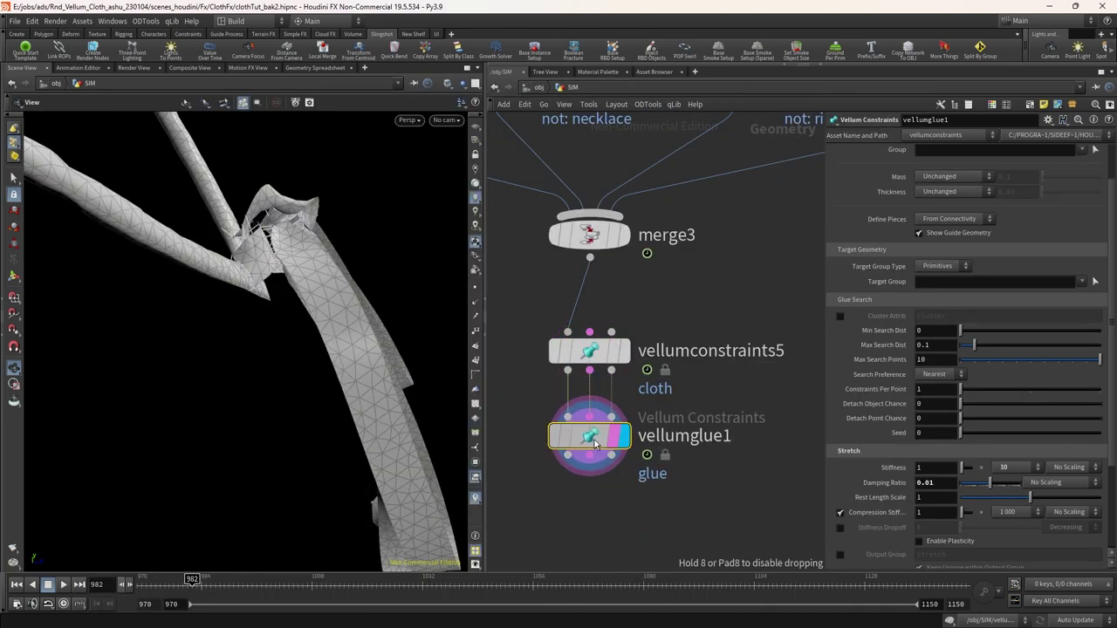
# Examine the glue constraints between the necklace, ribbons, holder and buttons, especially around the bow knot
pyautogui.moveTo(325, 187); pyautogui.dragTo(305, 261, button='right')
pyautogui.moveTo(305, 261); pyautogui.dragTo(349, 288)
pyautogui.moveTo(332, 375); pyautogui.dragTo(314, 453, button='right')
pyautogui.moveTo(314, 453); pyautogui.dragTo(321, 373, button='middle')
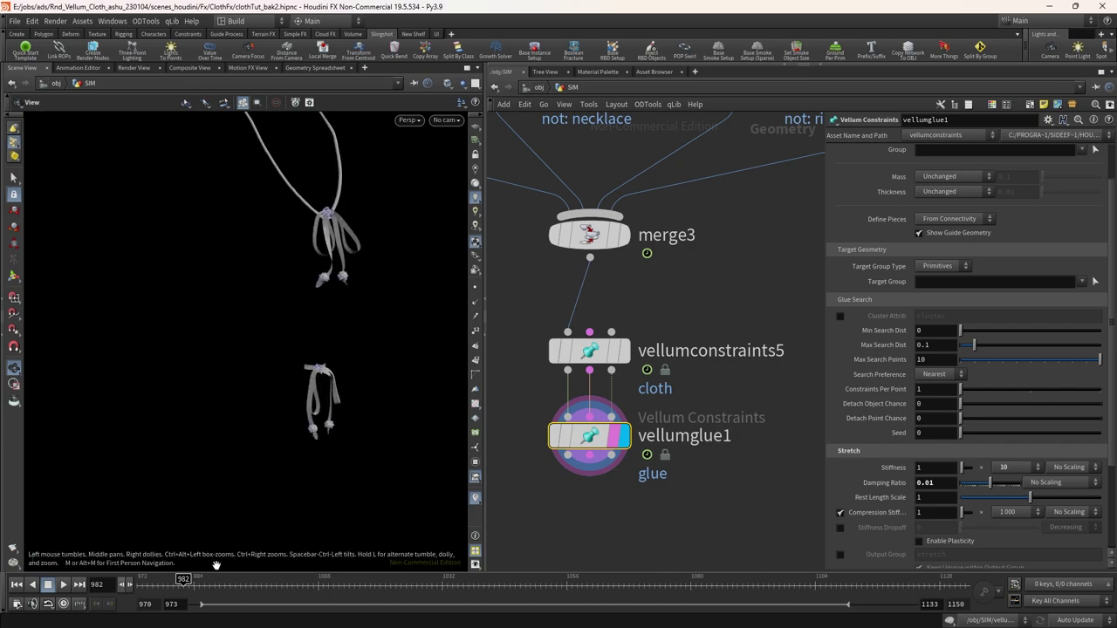
pyautogui.moveTo(206, 607); pyautogui.dragTo(121, 599)
pyautogui.moveTo(306, 427); pyautogui.dragTo(266, 375, button='right')
pyautogui.moveTo(253, 441); pyautogui.dragTo(175, 317)
pyautogui.moveTo(174, 318); pyautogui.dragTo(121, 247, button='right')
pyautogui.moveTo(121, 247); pyautogui.dragTo(148, 261)
pyautogui.moveTo(148, 262); pyautogui.dragTo(196, 453, button='right')
pyautogui.moveTo(218, 515); pyautogui.dragTo(333, 365, button='middle')
pyautogui.moveTo(334, 364); pyautogui.dragTo(328, 166, button='right')
pyautogui.moveTo(327, 166); pyautogui.dragTo(294, 364, button='middle')
pyautogui.moveTo(294, 364); pyautogui.dragTo(237, 468, button='right')
pyautogui.moveTo(237, 468); pyautogui.dragTo(331, 389)
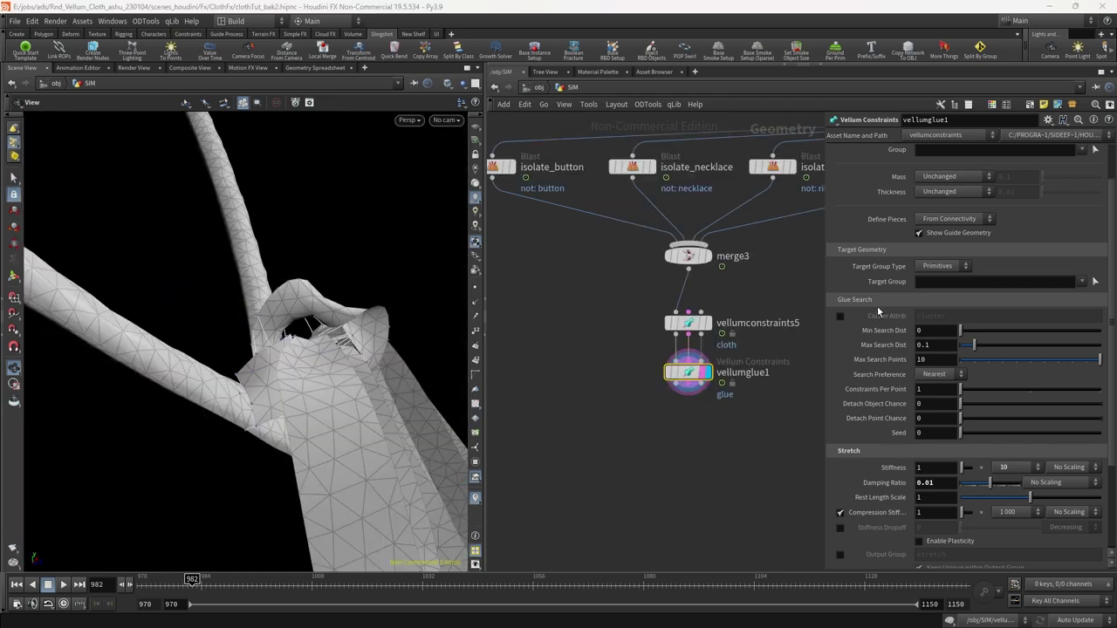
# Set the Rest Length Scale of vellumglue1 to 0 and its stretch Stiffness multiplier to 1e+10
pyautogui.scroll(-3, 883, 344)
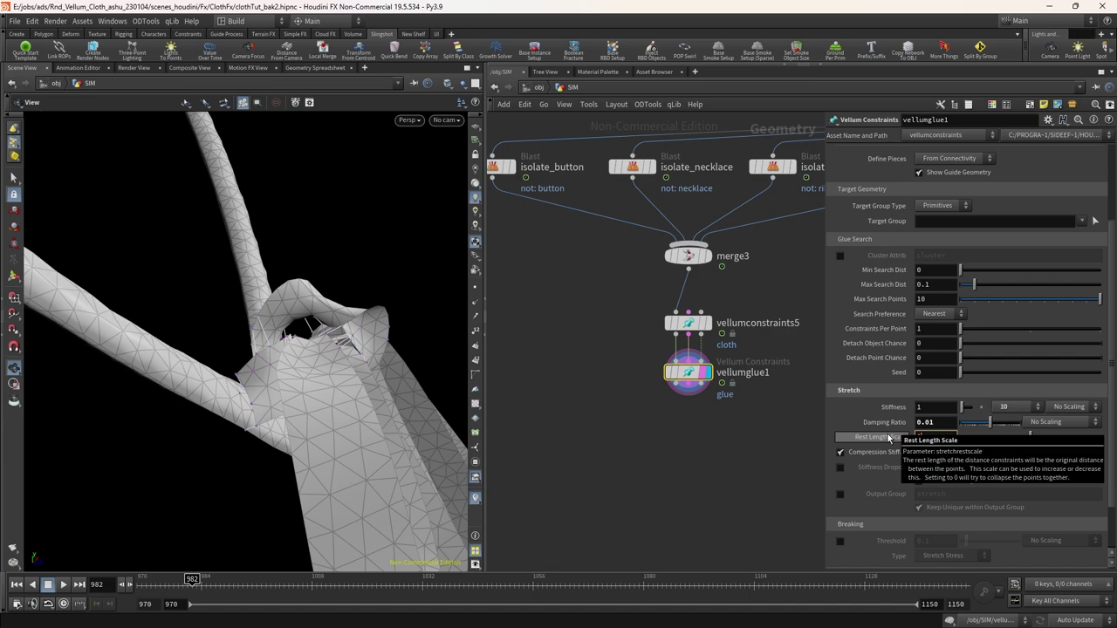
pyautogui.write('0')
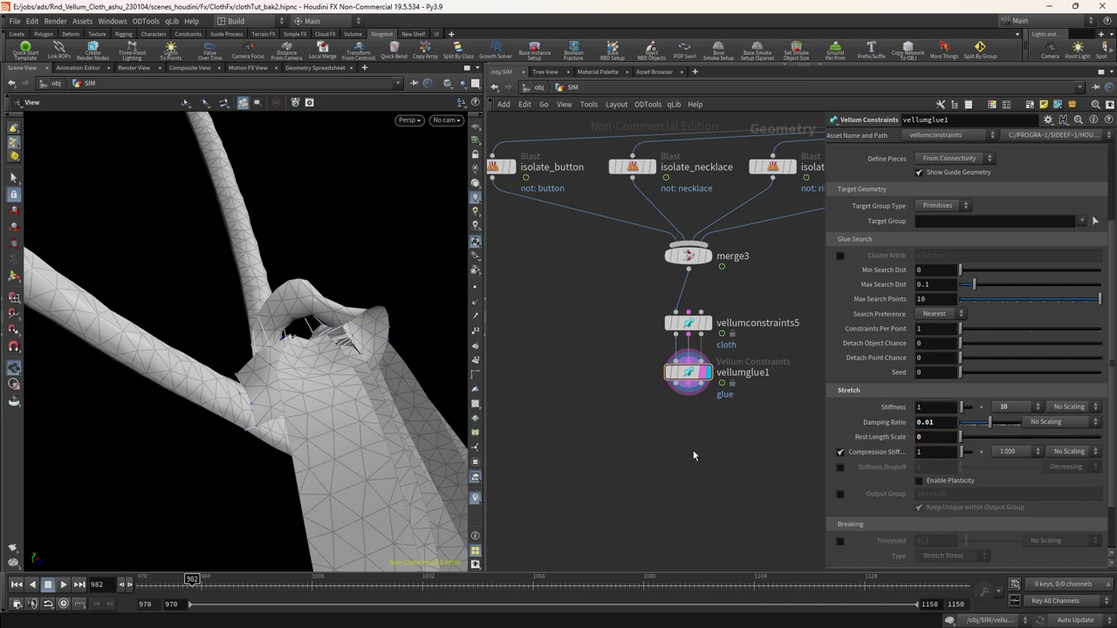
pyautogui.moveTo(463, 397); pyautogui.dragTo(343, 333)
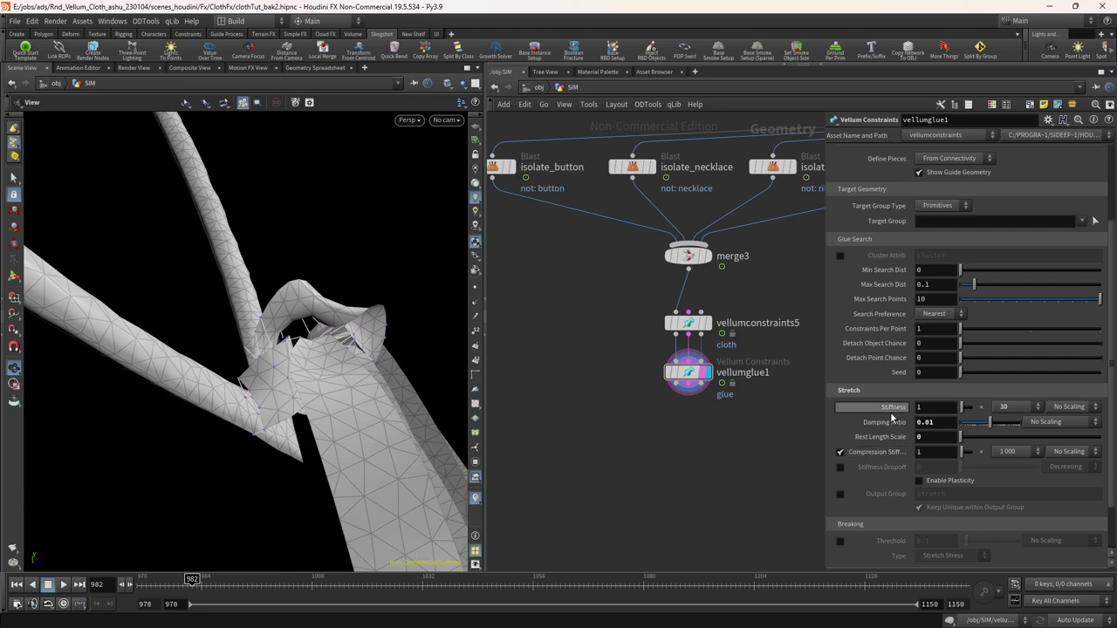
pyautogui.moveTo(748, 410); pyautogui.dragTo(727, 408, button='middle')
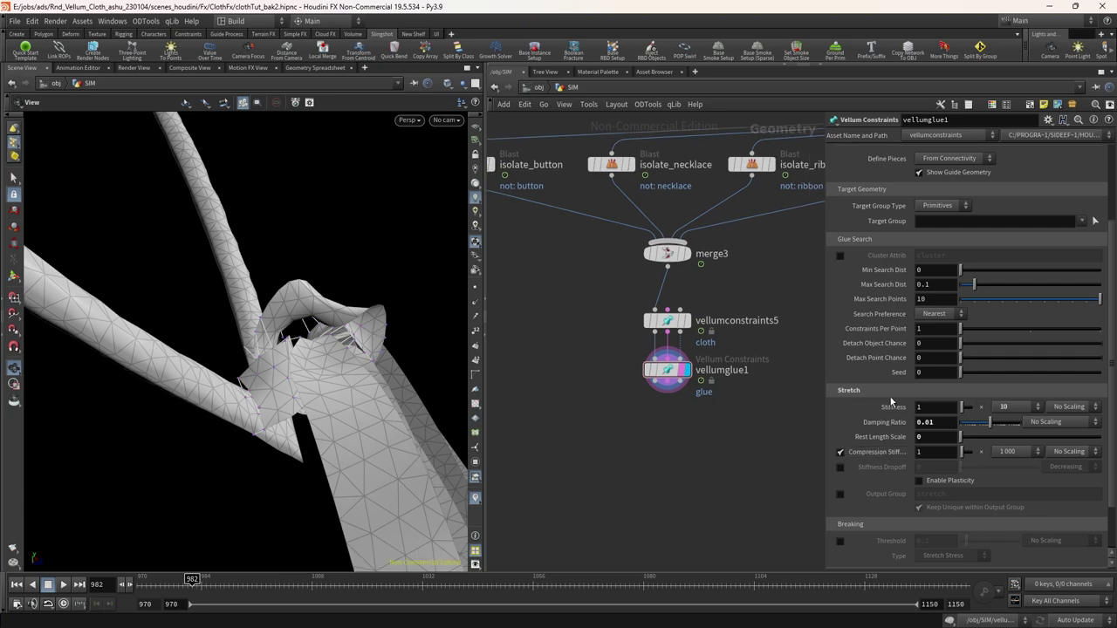
pyautogui.click(1010, 410)
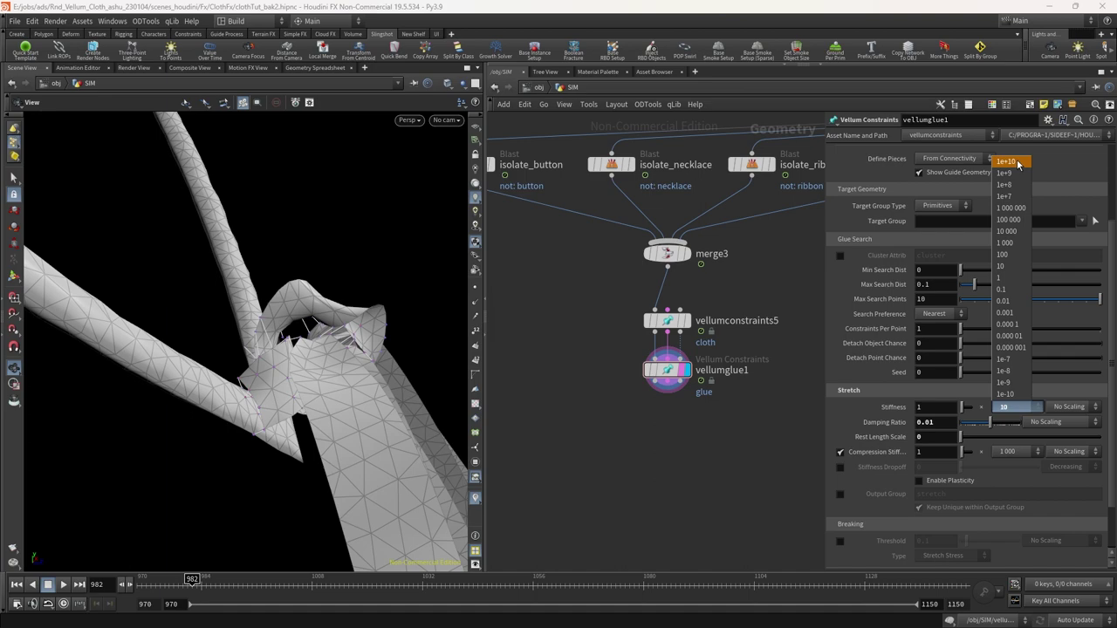
pyautogui.click(1009, 161)
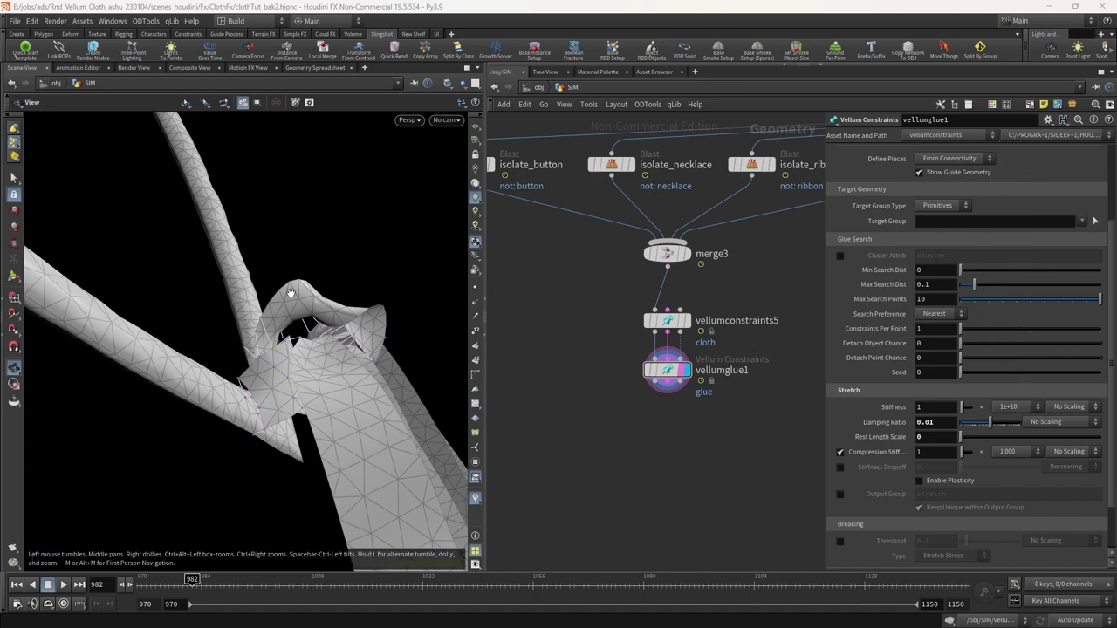
pyautogui.moveTo(316, 363); pyautogui.dragTo(367, 349)
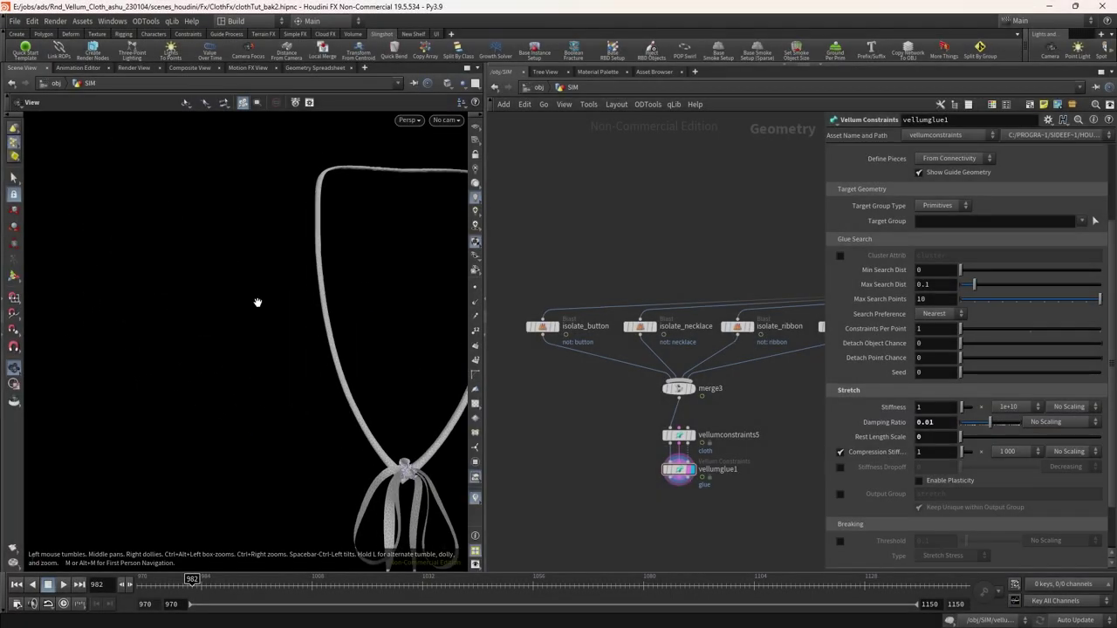
# Template blast2 of the dress top so that it shows behind the glued accessories
pyautogui.scroll(5, 656, 383)
pyautogui.scroll(3, 658, 381)
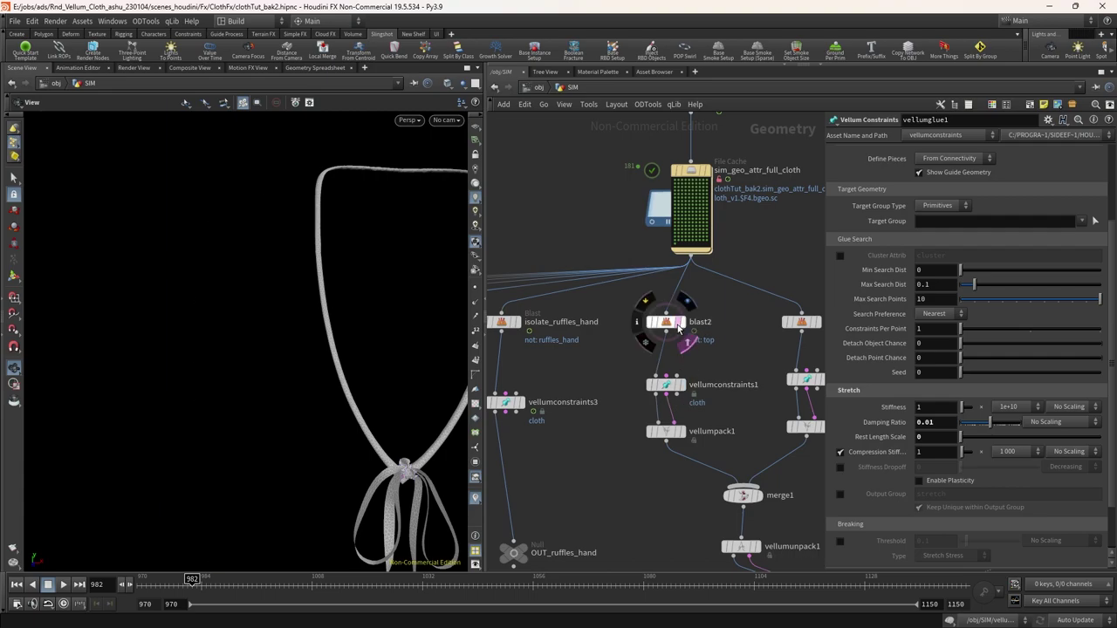
pyautogui.click(685, 340)
pyautogui.scroll(-4, 333, 353)
pyautogui.scroll(-4, 705, 398)
pyautogui.scroll(-3, 703, 400)
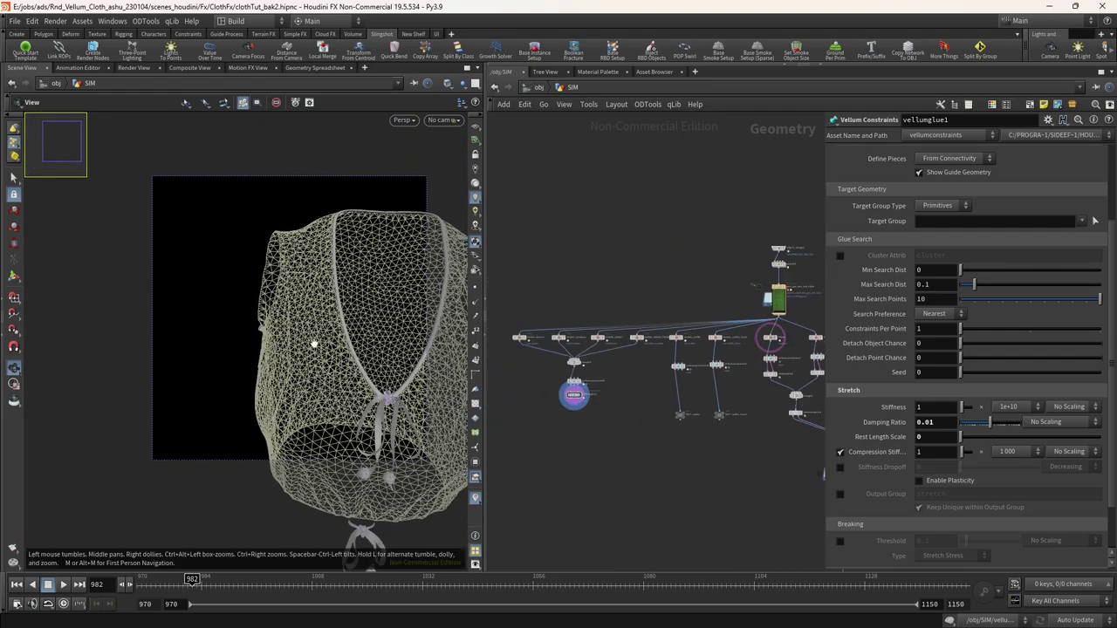
pyautogui.press('g')
pyautogui.scroll(4, 570, 405)
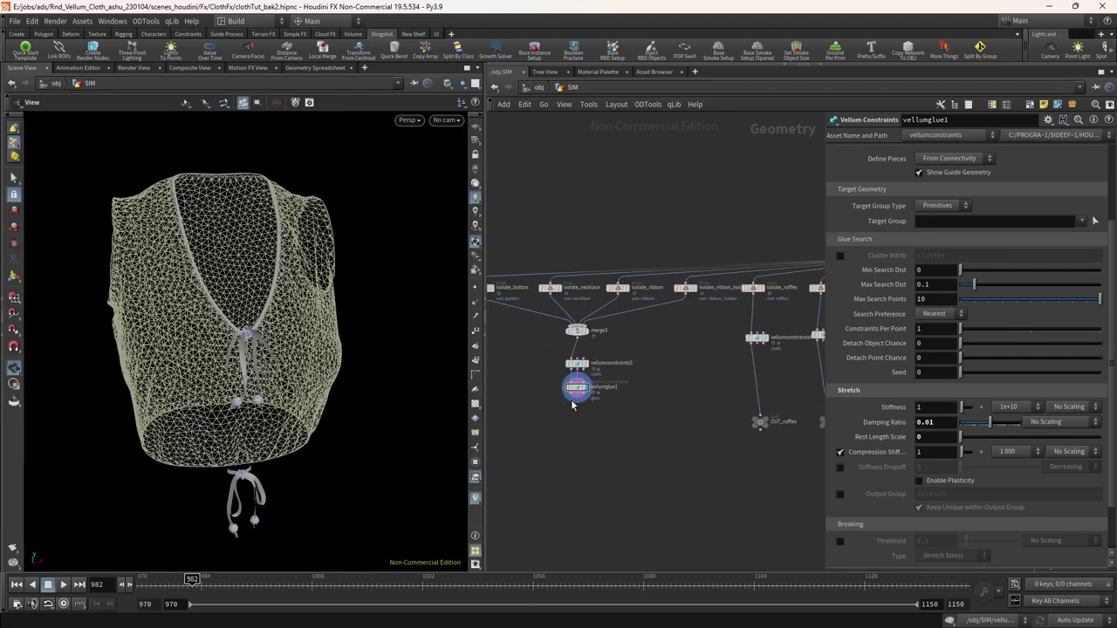
# Add a Vellum Attach to Geometry node below vellumglue1
pyautogui.press('Tab')
pyautogui.write('vel att')
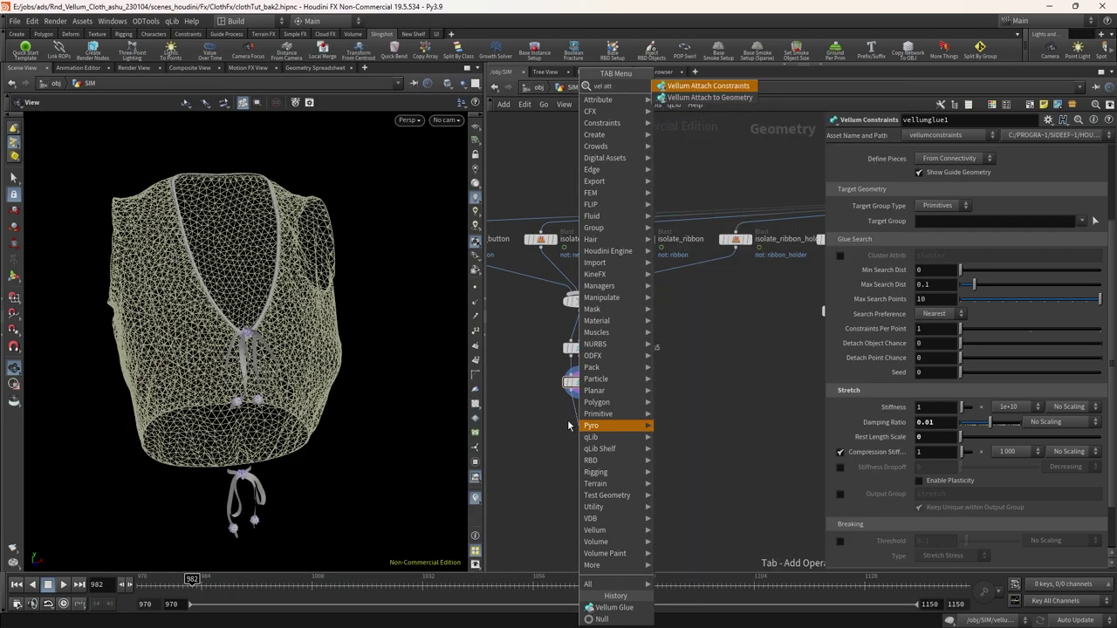
pyautogui.press('Down')
pyautogui.press('Return')
pyautogui.click(568, 425)
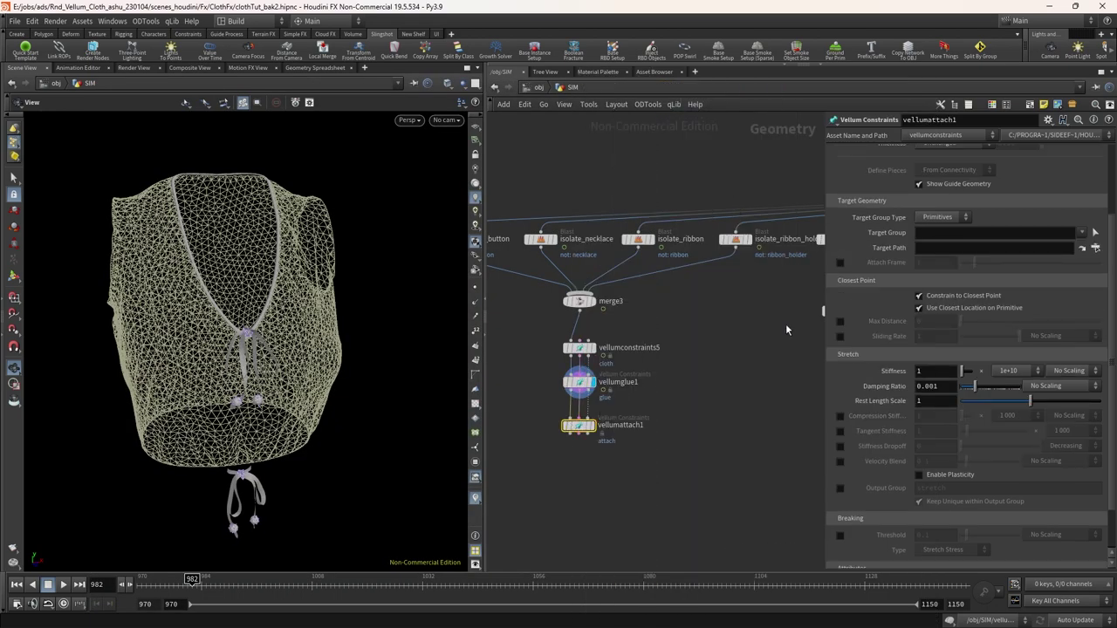
# Wire the dress top branch into the collision geometry input of vellumattach1 and display vellumattach1
pyautogui.scroll(2, 587, 418)
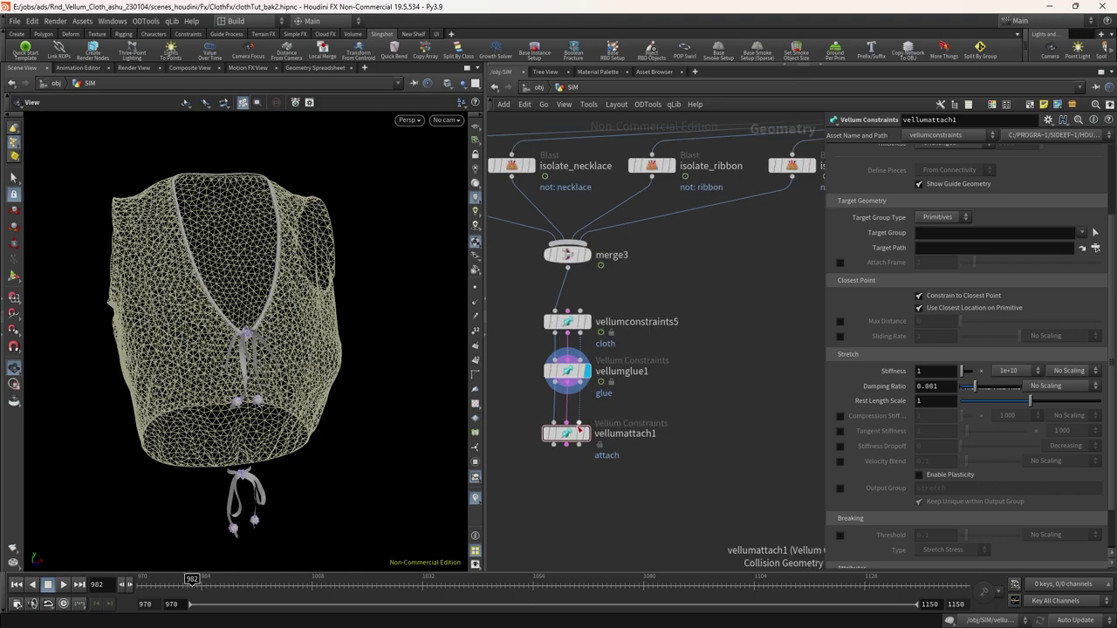
pyautogui.scroll(-5, 696, 398)
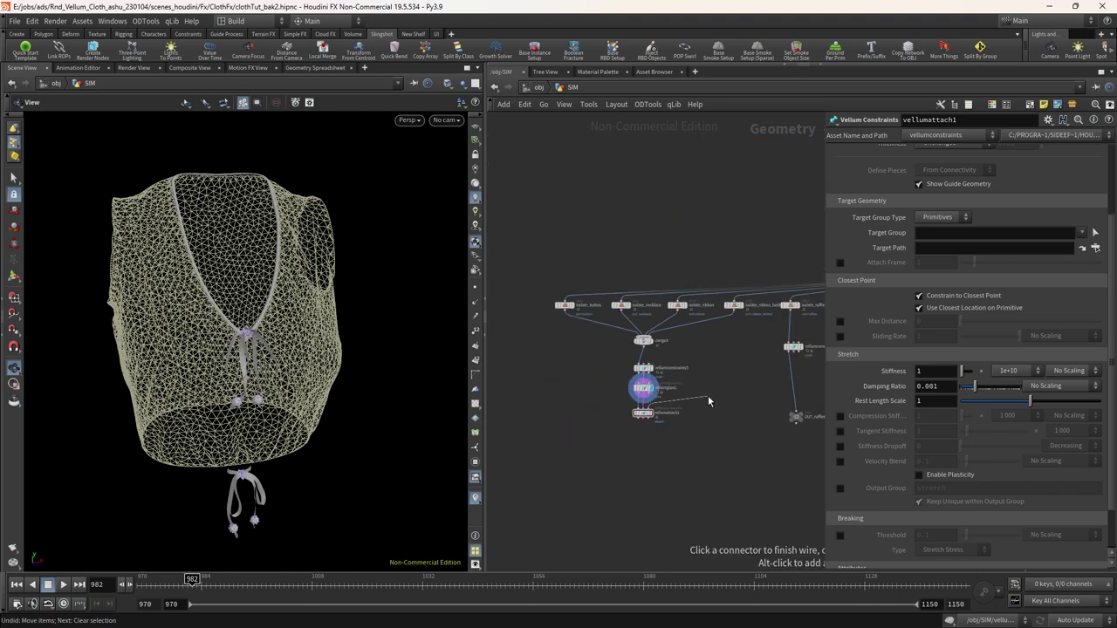
pyautogui.moveTo(796, 423); pyautogui.dragTo(621, 420, button='middle')
pyautogui.keyDown('alt'); pyautogui.click(680, 380); pyautogui.keyUp('alt')
pyautogui.scroll(2, 701, 345)
pyautogui.click(707, 345)
pyautogui.moveTo(690, 391); pyautogui.dragTo(886, 359, button='middle')
pyautogui.scroll(6, 535, 402)
pyautogui.click(622, 405)
pyautogui.click(625, 409)
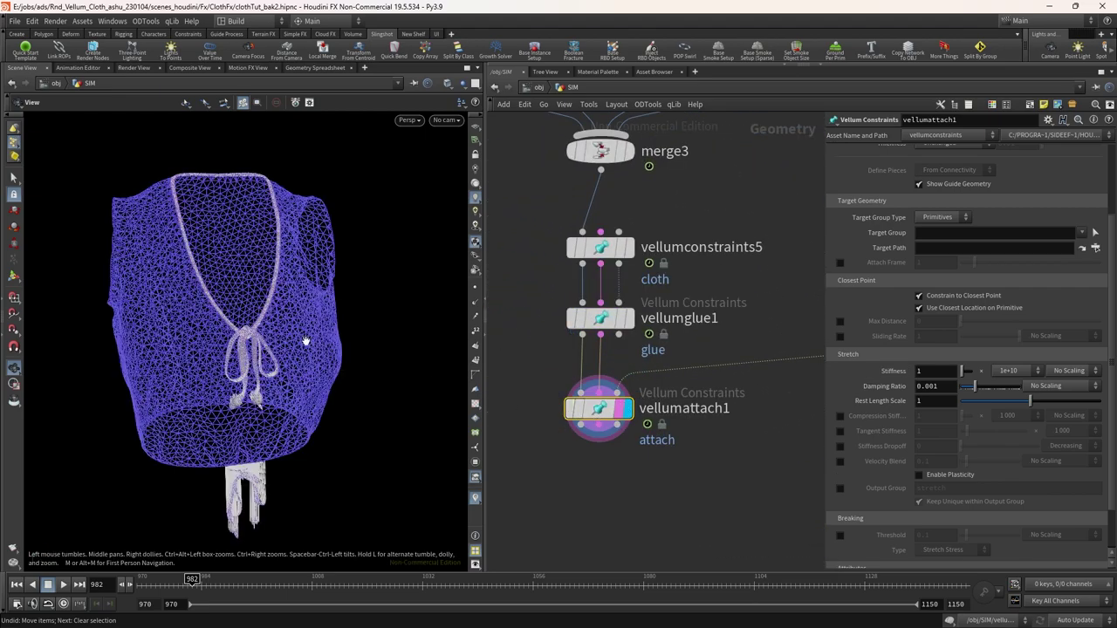
# Examine how the attach constraints tie the necklace and ribbons to the dress top
pyautogui.scroll(5, 323, 195)
pyautogui.moveTo(296, 391); pyautogui.dragTo(361, 323)
pyautogui.moveTo(412, 382); pyautogui.dragTo(362, 241, button='middle')
pyautogui.scroll(-5, 358, 349)
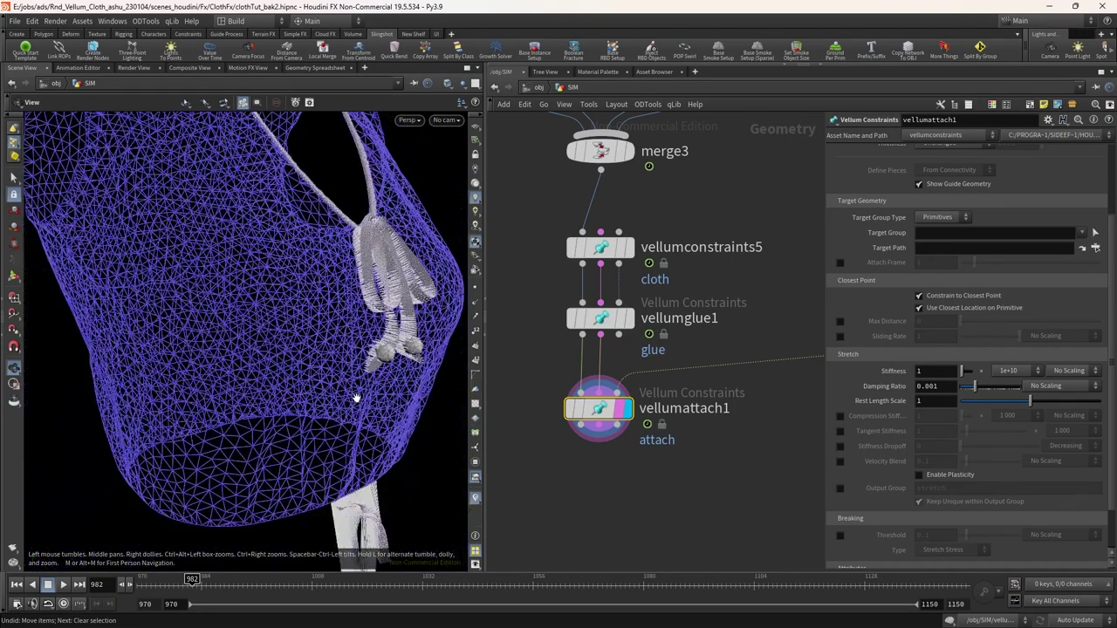
pyautogui.moveTo(341, 395); pyautogui.dragTo(342, 455)
pyautogui.moveTo(342, 456); pyautogui.dragTo(326, 392, button='middle')
pyautogui.moveTo(349, 295); pyautogui.dragTo(361, 471, button='middle')
pyautogui.moveTo(330, 332); pyautogui.dragTo(334, 428, button='middle')
pyautogui.scroll(5, 367, 414)
pyautogui.moveTo(393, 296); pyautogui.dragTo(403, 358, button='middle')
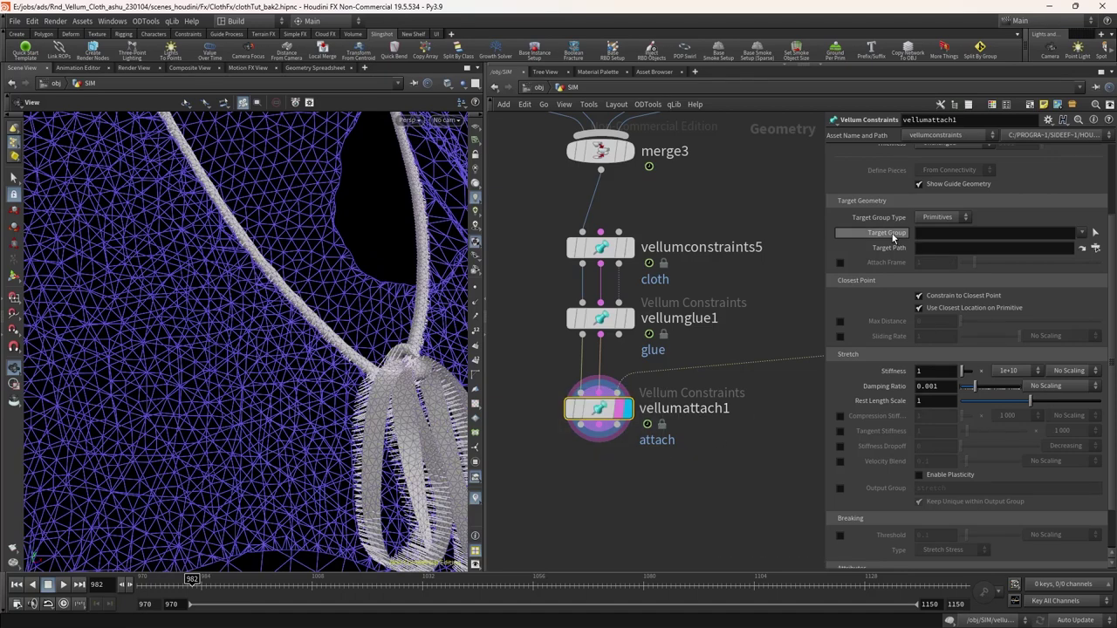
# Restrict the Group of vellumattach1 to necklace and check the attachment along the neckline
pyautogui.scroll(3, 887, 233)
pyautogui.click(1081, 200)
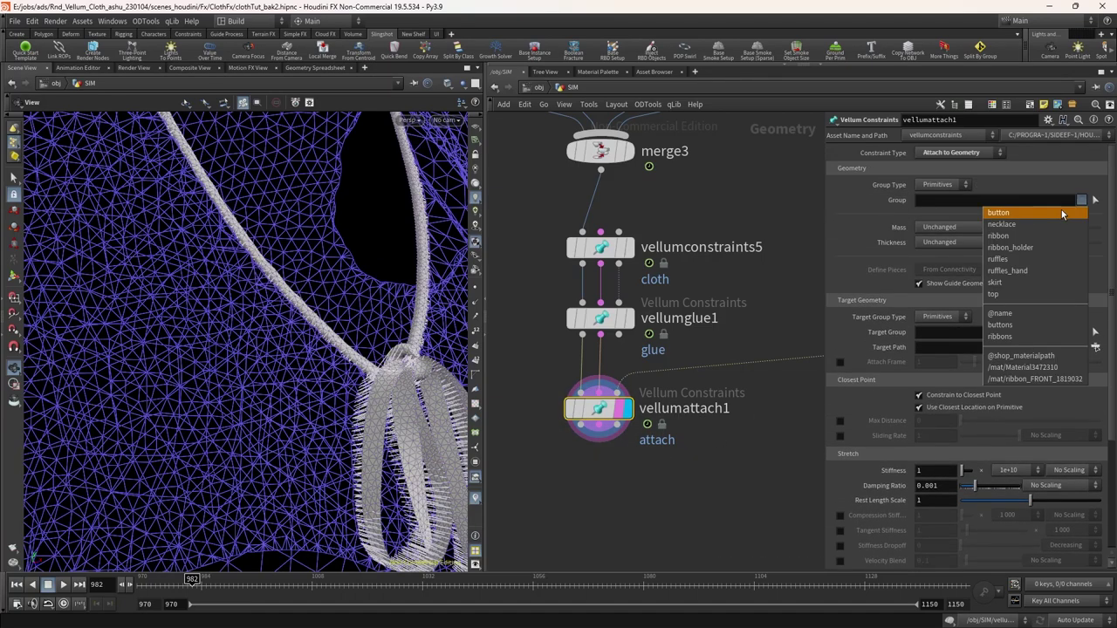
pyautogui.click(1017, 226)
pyautogui.moveTo(360, 339); pyautogui.dragTo(342, 410)
# Copy the Vellum Pack node below the constraints of the accessories, ruffles and hand ruffles branches
pyautogui.scroll(-6, 667, 449)
pyautogui.moveTo(812, 458); pyautogui.dragTo(665, 393, button='middle')
pyautogui.moveTo(726, 401); pyautogui.dragTo(644, 363)
pyautogui.moveTo(707, 376); pyautogui.dragTo(707, 461)
pyautogui.moveTo(754, 379); pyautogui.dragTo(765, 402, button='middle')
pyautogui.keyDown('alt'); pyautogui.moveTo(791, 340); pyautogui.dragTo(513, 417); pyautogui.keyUp('alt')
pyautogui.moveTo(513, 417); pyautogui.dragTo(602, 396, button='middle')
pyautogui.scroll(4, 602, 396)
pyautogui.scroll(3, 591, 363)
pyautogui.scroll(-4, 528, 395)
pyautogui.moveTo(584, 359); pyautogui.dragTo(780, 372)
pyautogui.scroll(3, 783, 297)
pyautogui.moveTo(802, 372); pyautogui.dragTo(598, 363, button='middle')
pyautogui.keyDown('alt'); pyautogui.moveTo(573, 362); pyautogui.dragTo(694, 393); pyautogui.keyUp('alt')
# Select the new Vellum Pack nodes together and wire their outputs into merge1
pyautogui.scroll(-6, 747, 405)
pyautogui.moveTo(795, 411); pyautogui.dragTo(651, 380, button='middle')
pyautogui.scroll(3, 565, 371)
pyautogui.keyDown('shift'); pyautogui.click(586, 378); pyautogui.keyUp('shift')
pyautogui.keyDown('shift'); pyautogui.click(710, 343); pyautogui.keyUp('shift')
pyautogui.scroll(2, 651, 380)
pyautogui.keyDown('shift'); pyautogui.click(711, 312); pyautogui.keyUp('shift')
pyautogui.moveTo(710, 317); pyautogui.dragTo(746, 337)
# Select the solver, cache and render nodes downstream of merge1 and move them further down the network
pyautogui.scroll(-5, 716, 400)
pyautogui.moveTo(713, 445); pyautogui.dragTo(640, 269, button='middle')
pyautogui.moveTo(804, 452); pyautogui.dragTo(664, 332)
pyautogui.click(706, 253)
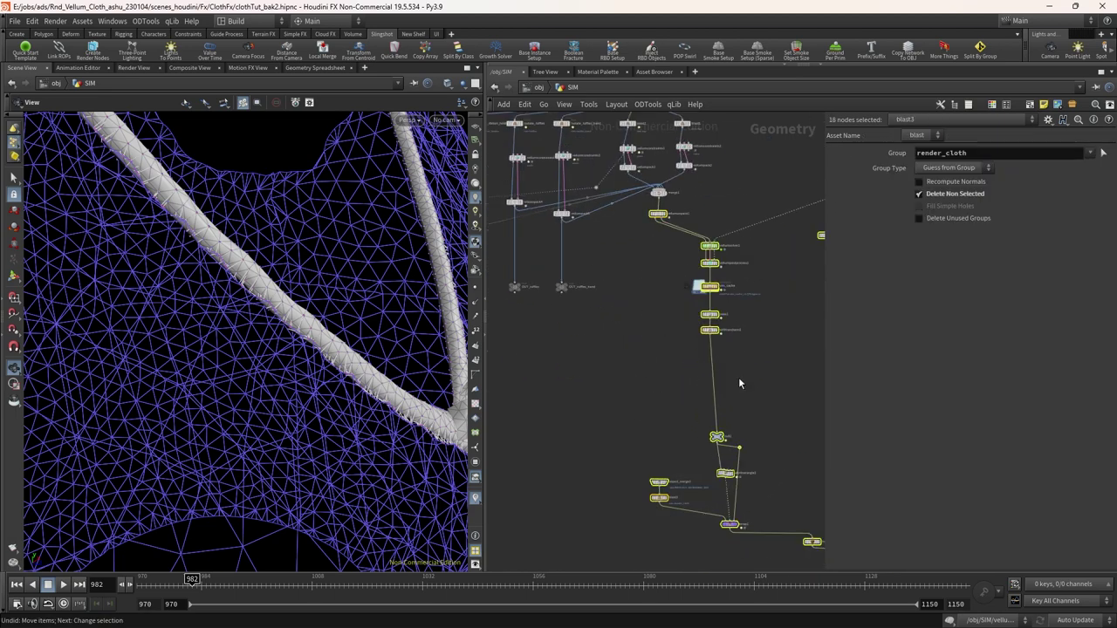
pyautogui.moveTo(706, 253); pyautogui.dragTo(711, 480)
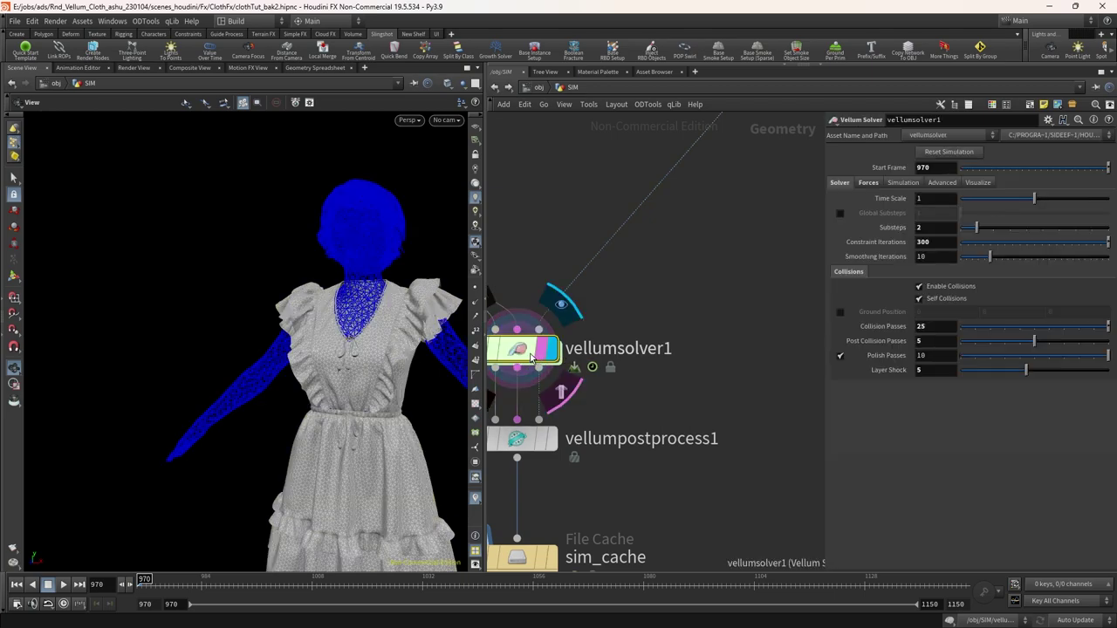
# Play the vellumsolver1 simulation from frame 970 with the view close on the neckline bow and ruffles
pyautogui.moveTo(266, 329); pyautogui.dragTo(201, 319, button='middle')
pyautogui.moveTo(201, 319); pyautogui.dragTo(466, 141, button='right')
pyautogui.moveTo(355, 246)
pyautogui.mouseDown()
pyautogui.moveTo(271, 312)
pyautogui.moveTo(351, 366)
pyautogui.mouseUp()
pyautogui.moveTo(351, 367); pyautogui.dragTo(299, 344, button='right')
pyautogui.hotkey('shift', 'w')
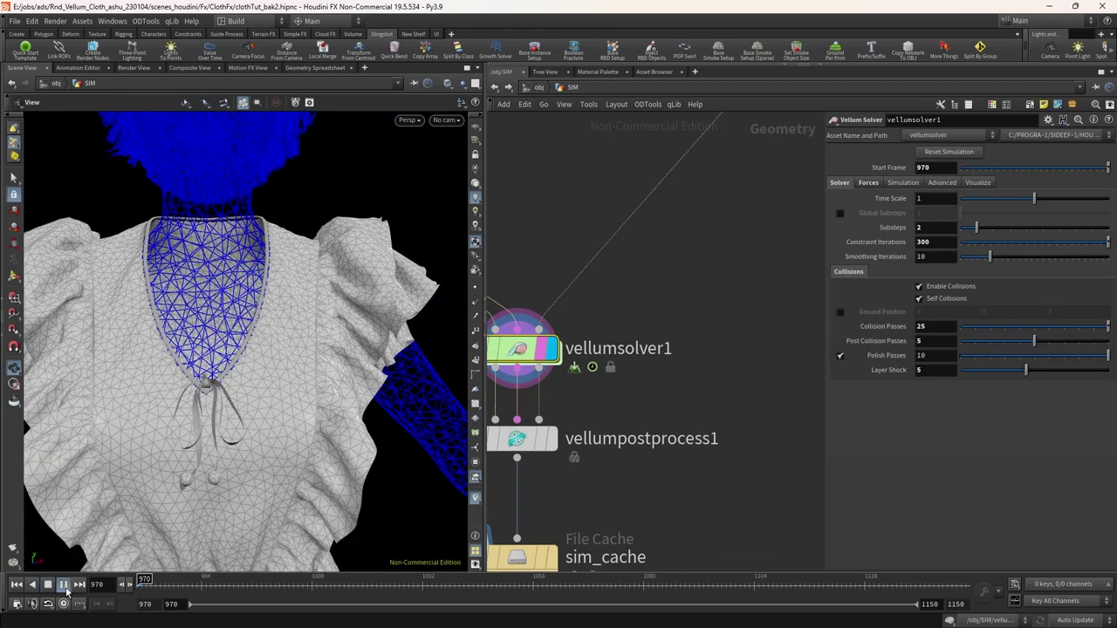
pyautogui.click(64, 585)
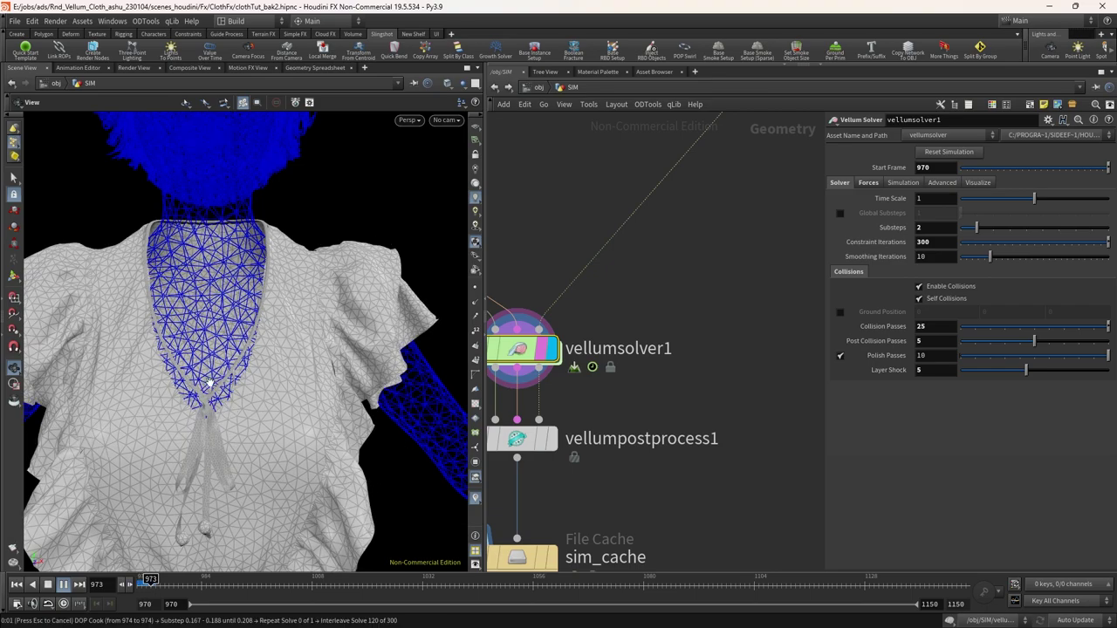
# Stop the simulation playback and examine how the neckline trim sits on the dress from several angles
pyautogui.press('Escape')
pyautogui.scroll(5, 256, 369)
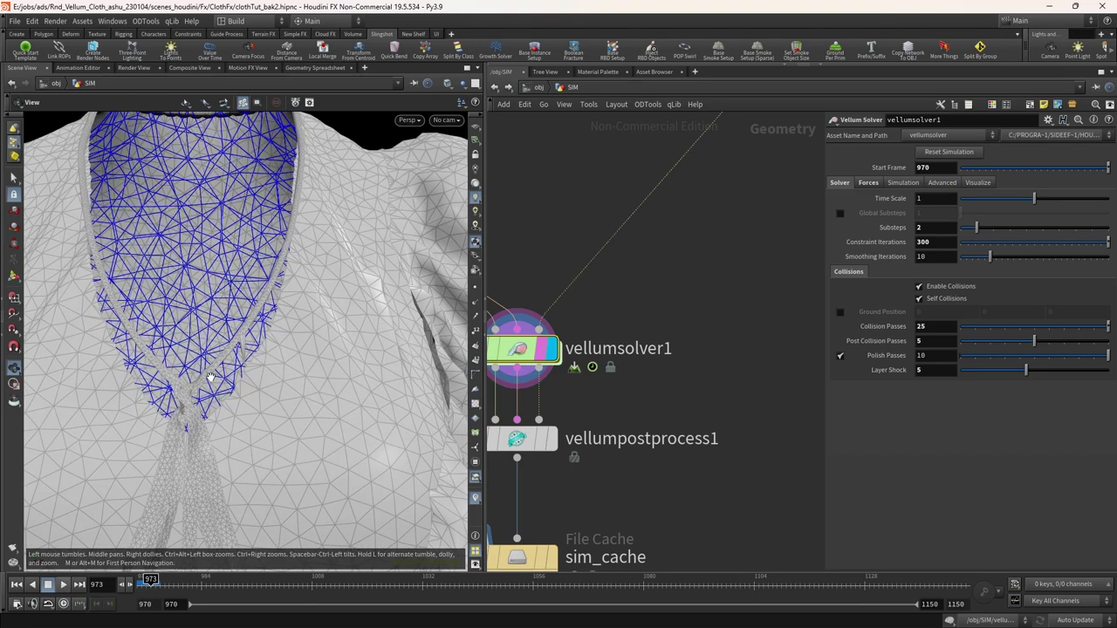
pyautogui.moveTo(253, 371); pyautogui.dragTo(308, 307)
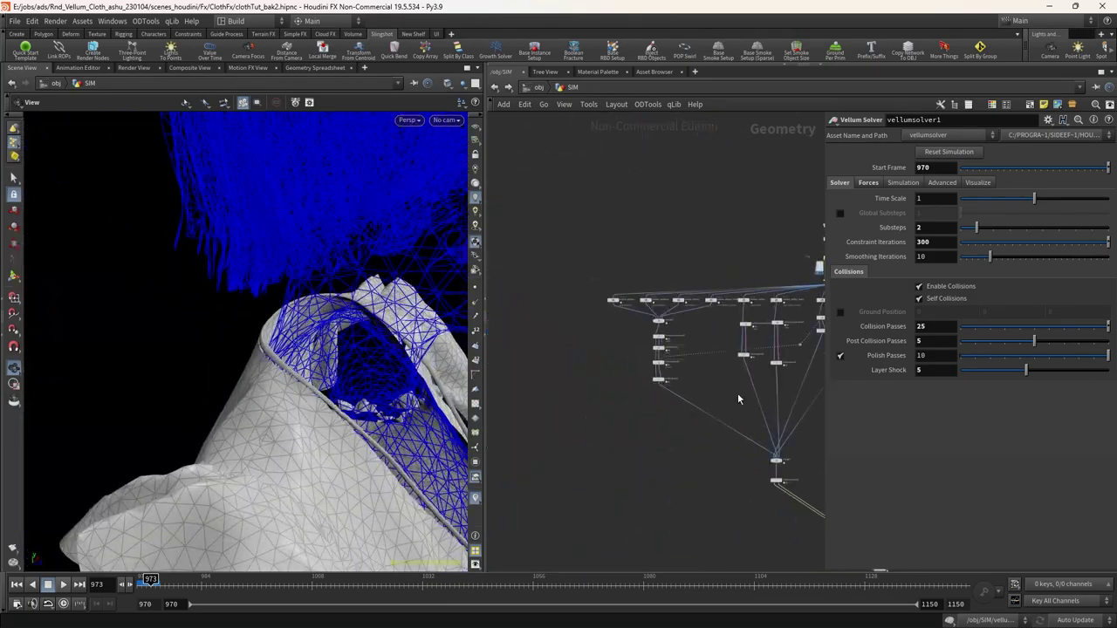
pyautogui.click(142, 582)
pyautogui.moveTo(289, 443); pyautogui.dragTo(209, 453)
pyautogui.moveTo(210, 453); pyautogui.dragTo(380, 337, button='right')
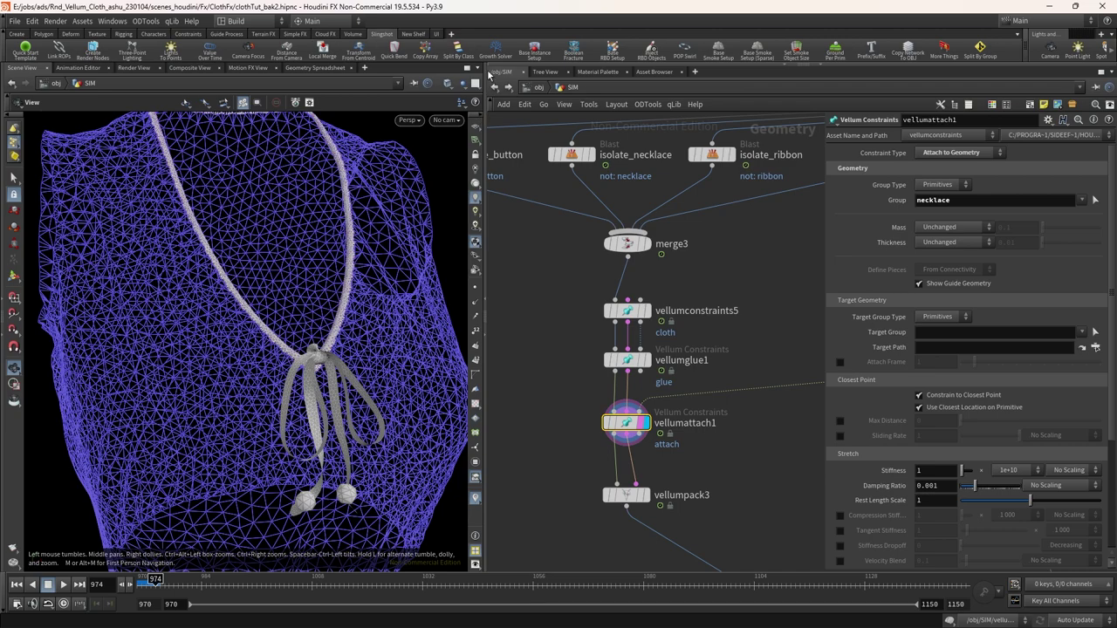
# Go back from vellumattach1 to the vellumsolver1 result and inspect the necklace on the chest at frame 974
pyautogui.scroll(-3, 628, 349)
pyautogui.moveTo(637, 437); pyautogui.dragTo(559, 157, button='middle')
pyautogui.moveTo(354, 260); pyautogui.dragTo(410, 262)
pyautogui.scroll(3, 675, 403)
pyautogui.click(693, 365)
pyautogui.moveTo(305, 288); pyautogui.dragTo(362, 279)
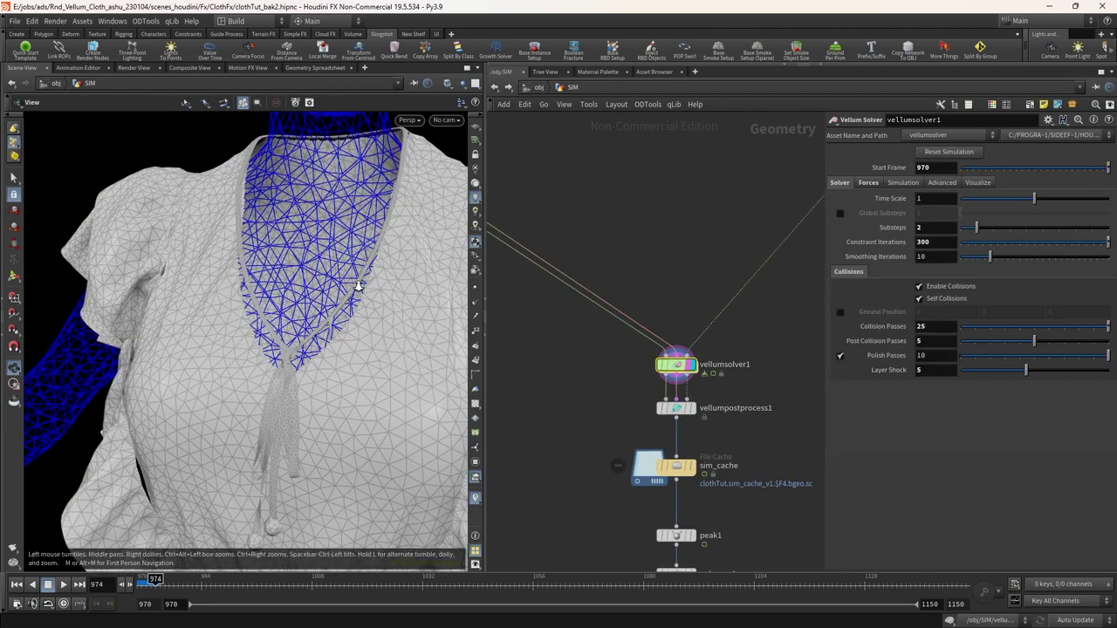
pyautogui.scroll(4, 362, 280)
# Compare the necklace at the start frame 970 with its simulated position at frame 973
pyautogui.click(18, 585)
pyautogui.scroll(6, 672, 367)
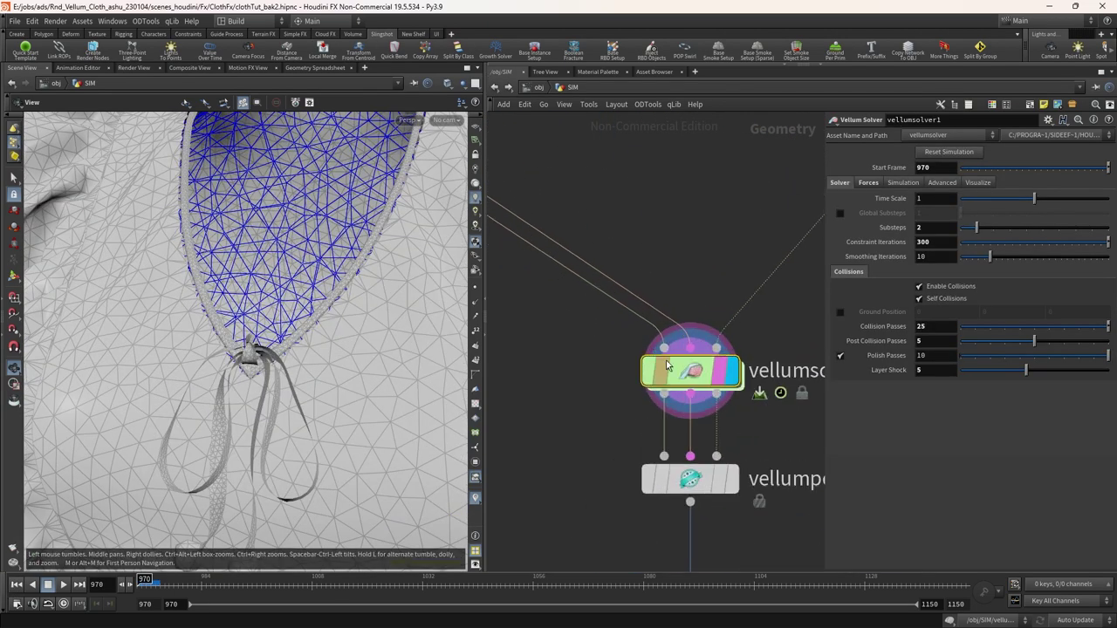
pyautogui.moveTo(145, 590); pyautogui.dragTo(150, 594)
pyautogui.moveTo(279, 392); pyautogui.dragTo(336, 378)
pyautogui.scroll(-3, 629, 393)
# Turn on the Attach to Geometry visualization of vellumsolver1 and set the visualization radius to 0.001
pyautogui.click(977, 182)
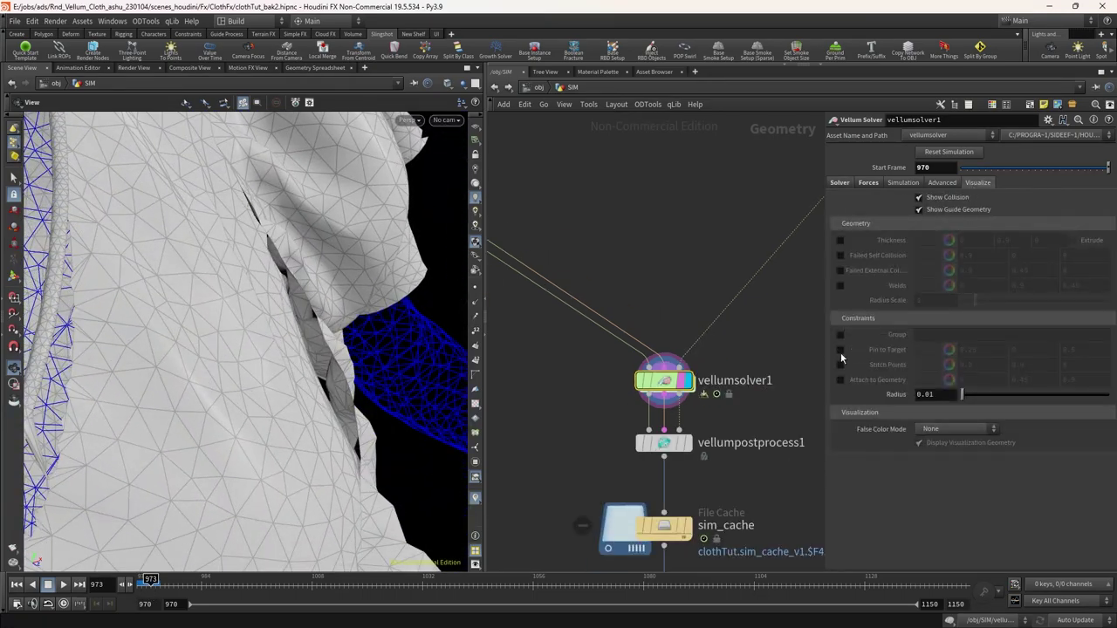
pyautogui.click(841, 379)
pyautogui.click(840, 365)
pyautogui.click(841, 365)
pyautogui.click(841, 350)
pyautogui.click(841, 350)
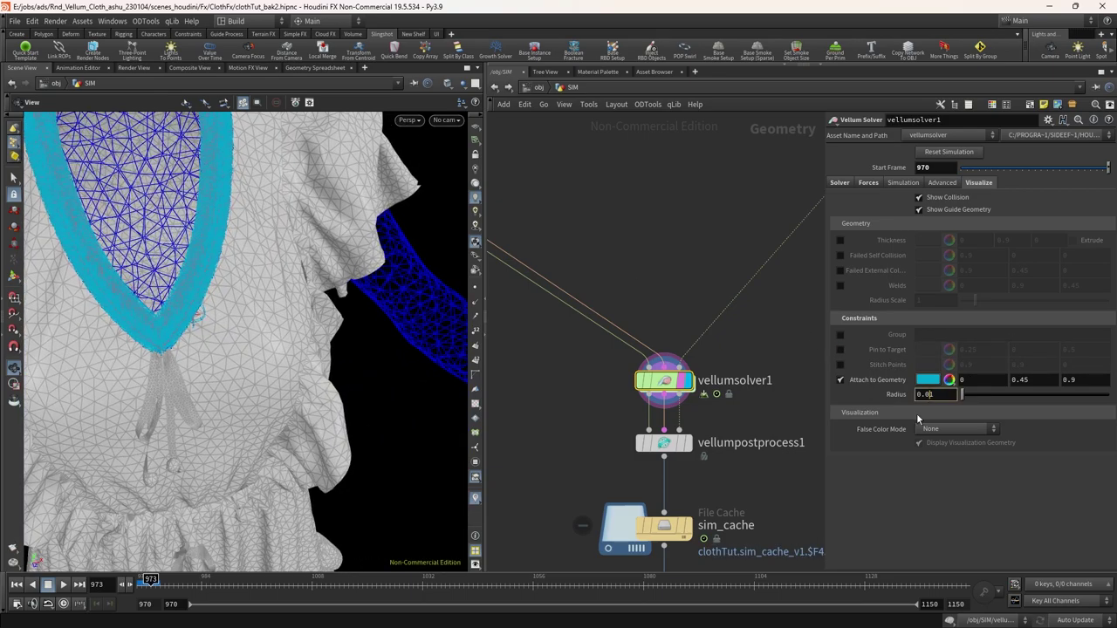
pyautogui.write('0')
pyautogui.press('Return')
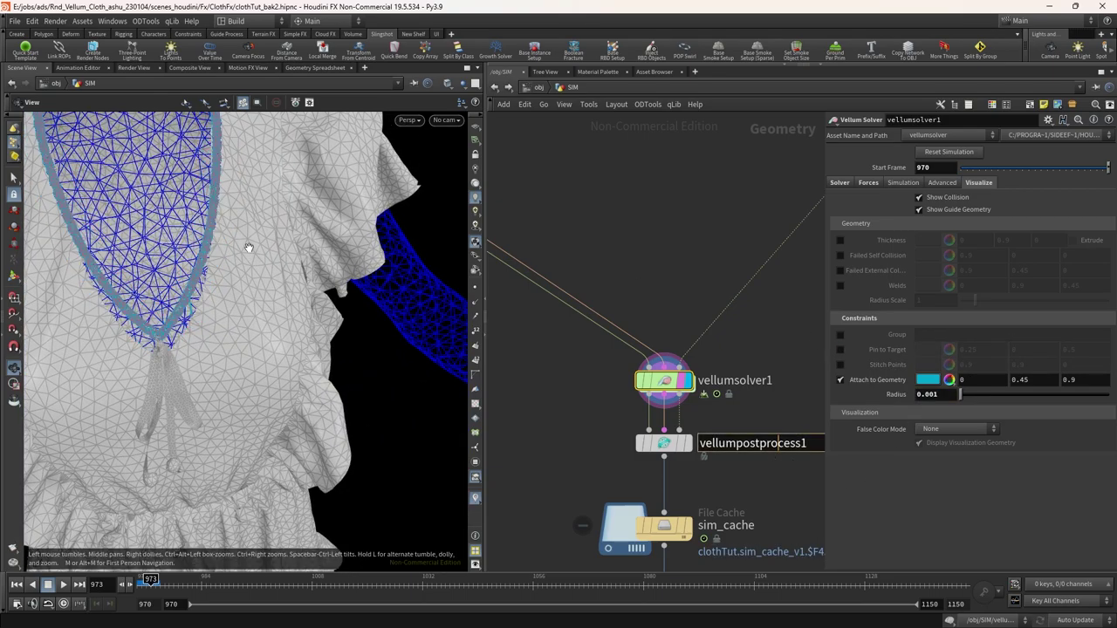
# Turn off the wireframe overlay in the viewport and return to the start frame 970
pyautogui.moveTo(195, 244); pyautogui.dragTo(262, 371, button='right')
pyautogui.hotkey('shift', 'w')
pyautogui.moveTo(262, 371); pyautogui.dragTo(301, 353)
pyautogui.hotkey('ctrl', 'Up')
pyautogui.scroll(3, 664, 382)
# Enter the forces network inside vellumsolver1 and wire a new Vellum Constraints node into the FORCE output
pyautogui.doubleClick(671, 385)
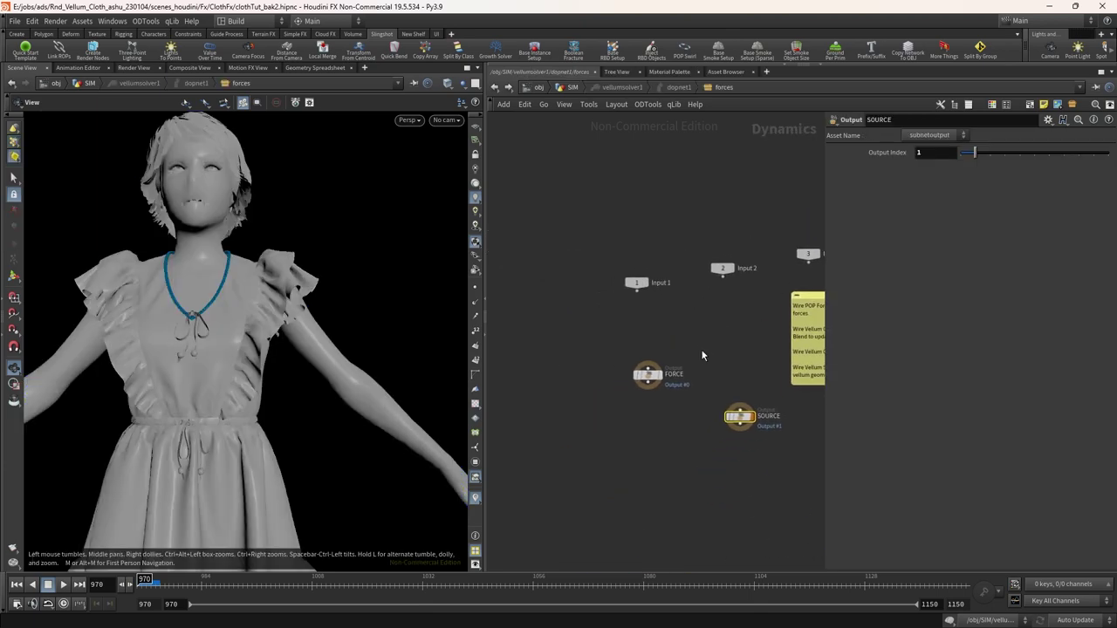
pyautogui.scroll(3, 700, 356)
pyautogui.click(623, 375)
pyautogui.press('Tab')
pyautogui.write('vell co')
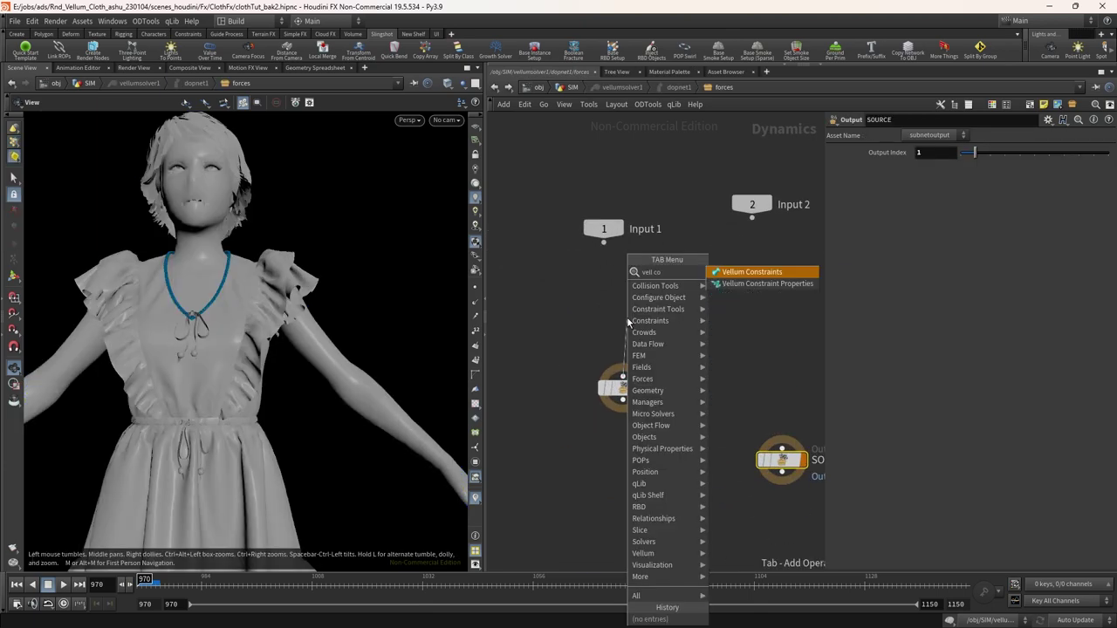
pyautogui.press('Return')
pyautogui.click(626, 316)
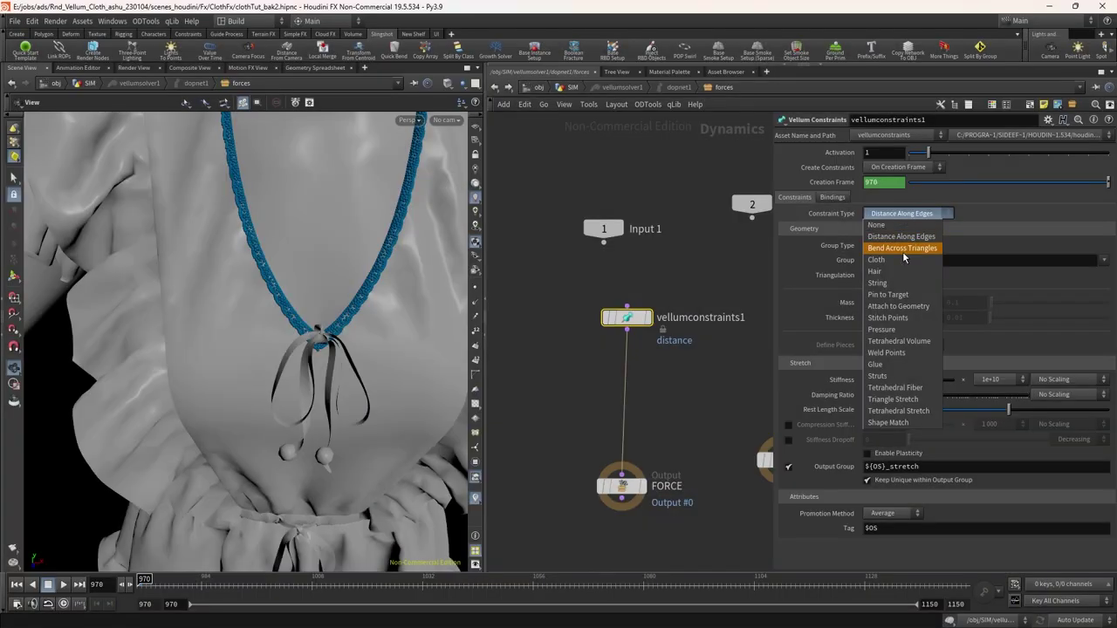
# Set the new constraint's type to Stitch Points, with necklace as the group and top as the target group
pyautogui.click(906, 319)
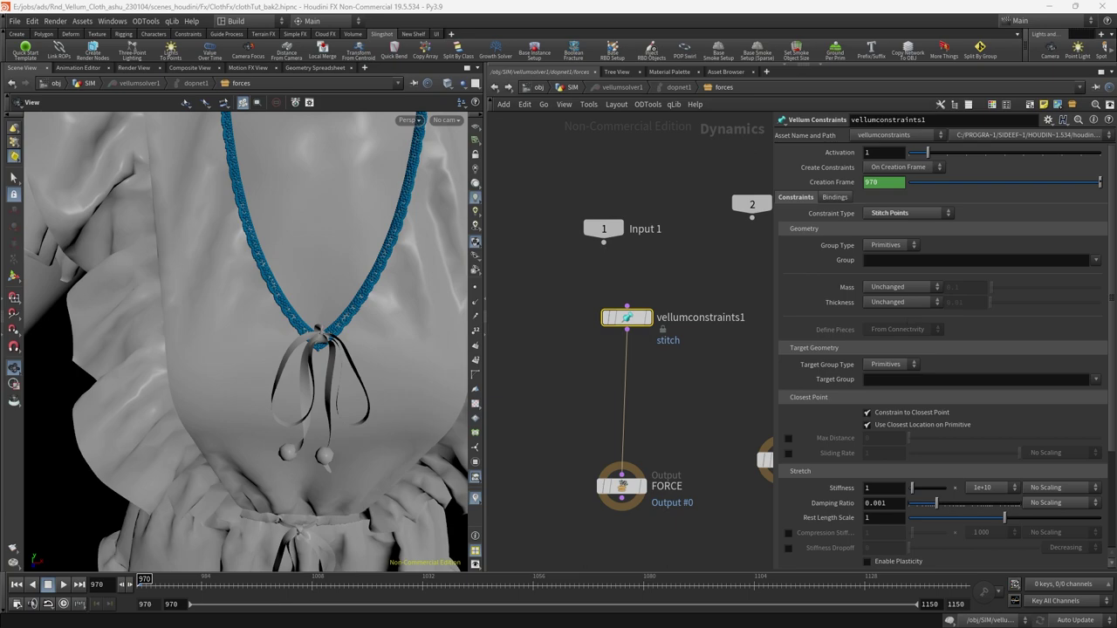
pyautogui.click(1099, 260)
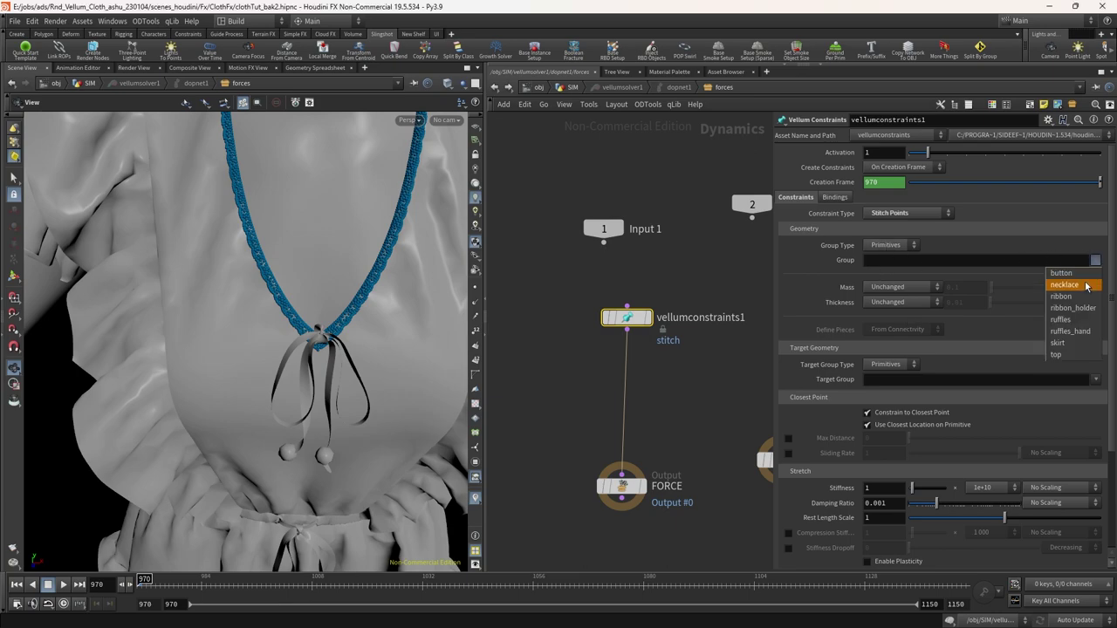
pyautogui.click(1060, 289)
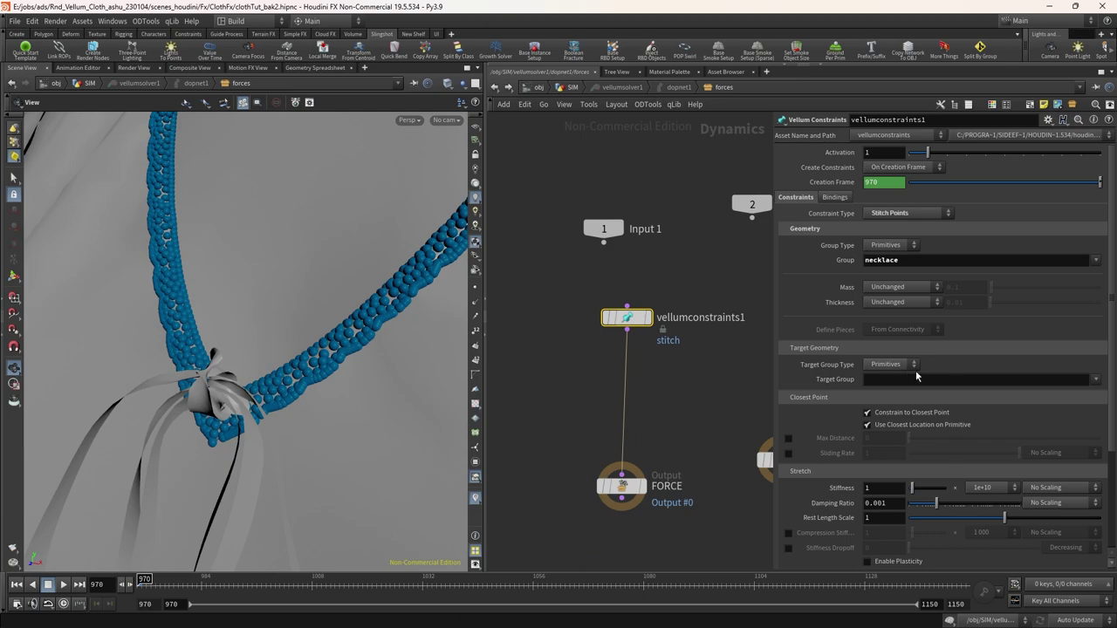
pyautogui.click(1095, 379)
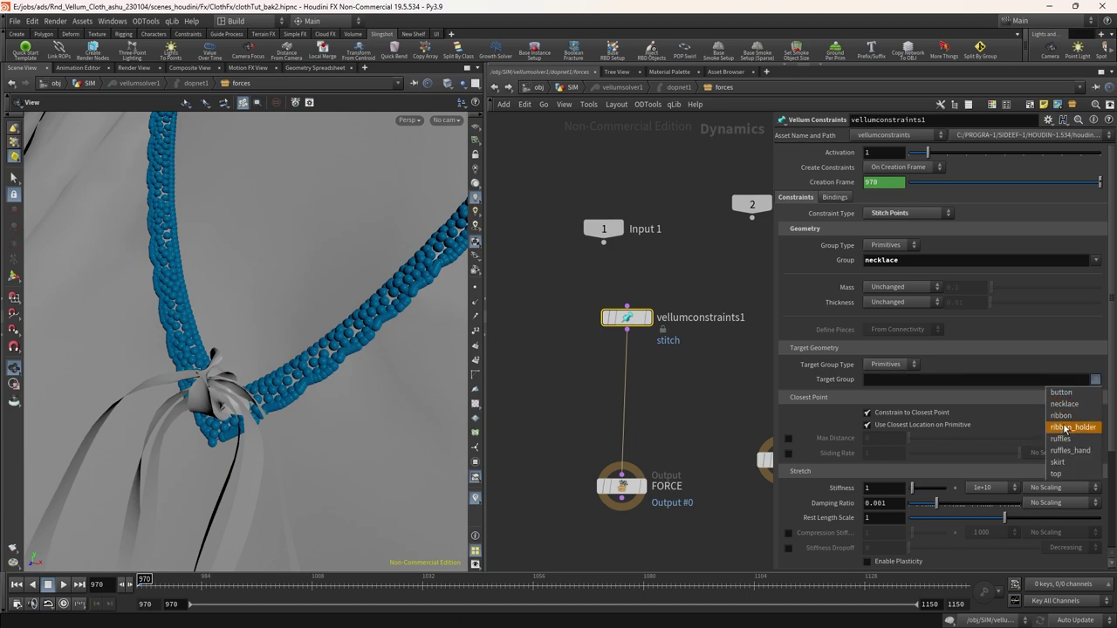
pyautogui.click(1066, 475)
# Enable Max Distance on the necklace stitch constraint and set it to 0.6
pyautogui.scroll(-3, 337, 351)
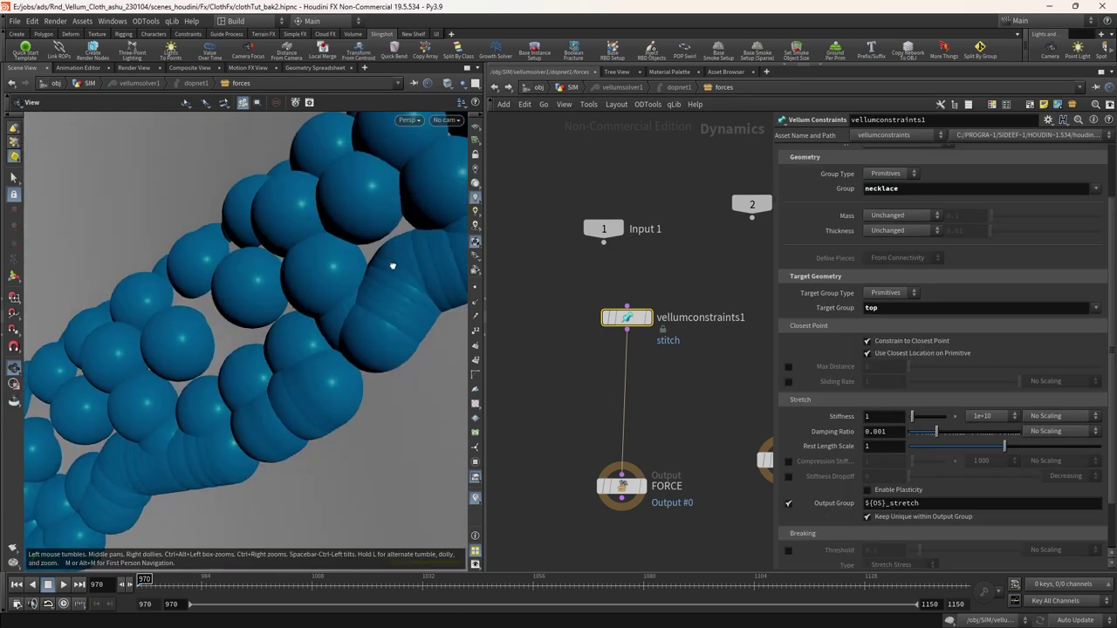
pyautogui.moveTo(392, 264); pyautogui.dragTo(359, 276)
pyautogui.scroll(-2, 860, 403)
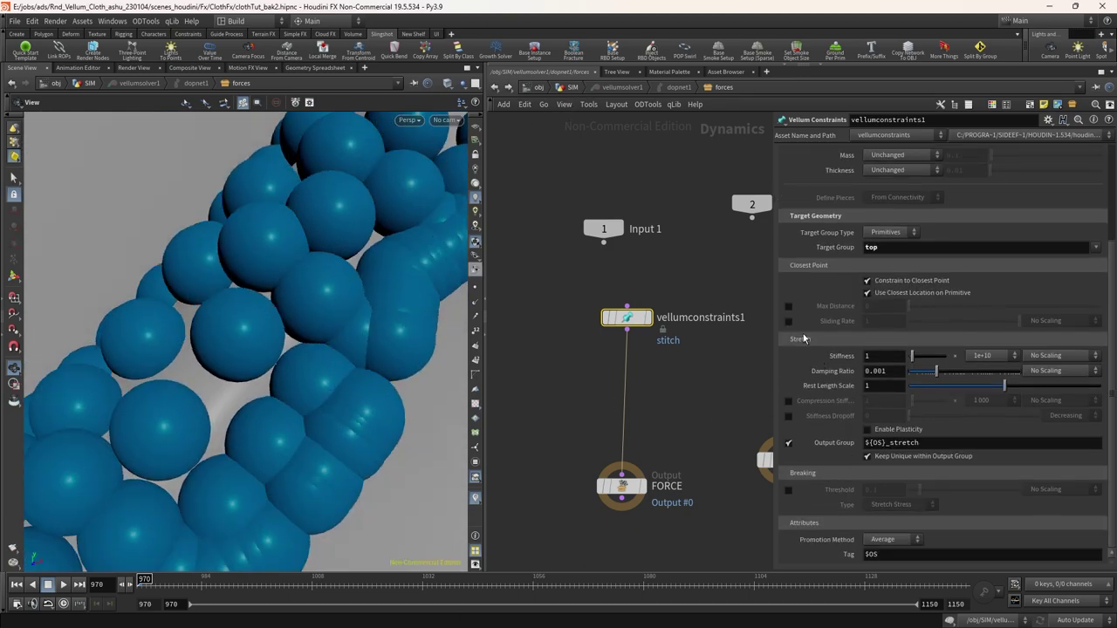
pyautogui.click(788, 307)
pyautogui.moveTo(442, 373); pyautogui.dragTo(317, 448, button='right')
pyautogui.moveTo(318, 449); pyautogui.dragTo(271, 497)
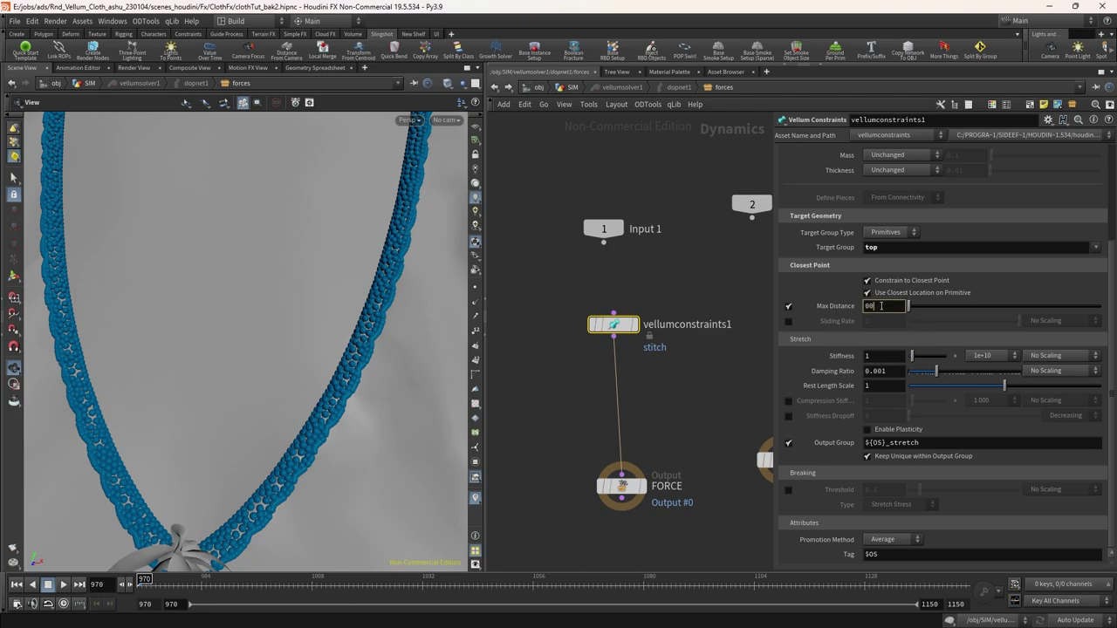
pyautogui.moveTo(436, 359); pyautogui.dragTo(288, 330, button='right')
pyautogui.moveTo(288, 330); pyautogui.dragTo(253, 356)
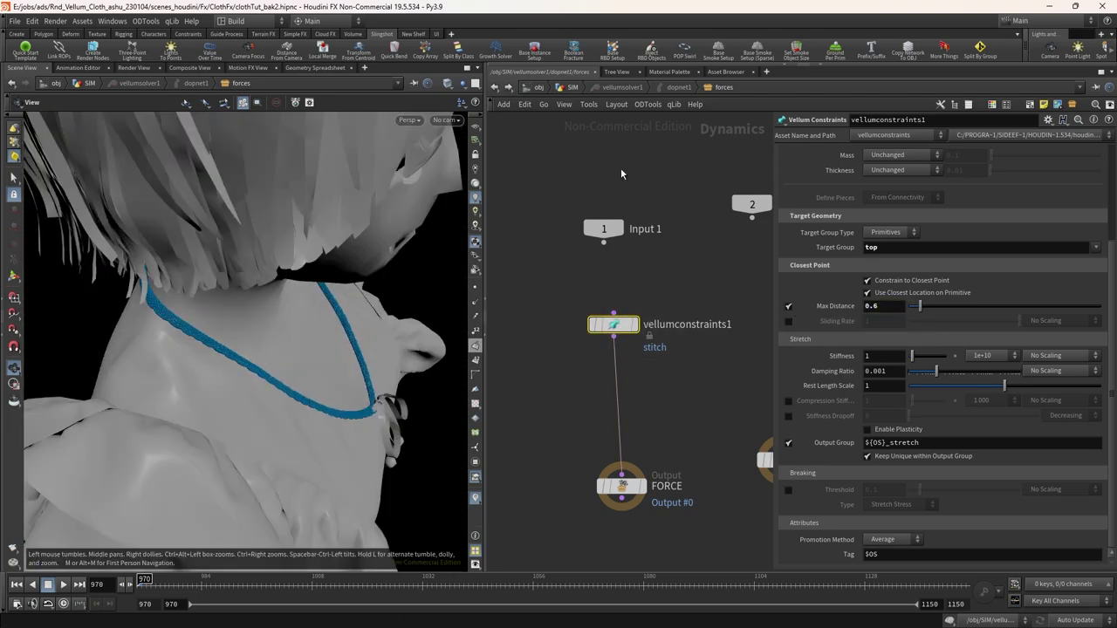
# Play the simulation with the stitch constraint, stop it and step back to frame 971
pyautogui.click(62, 584)
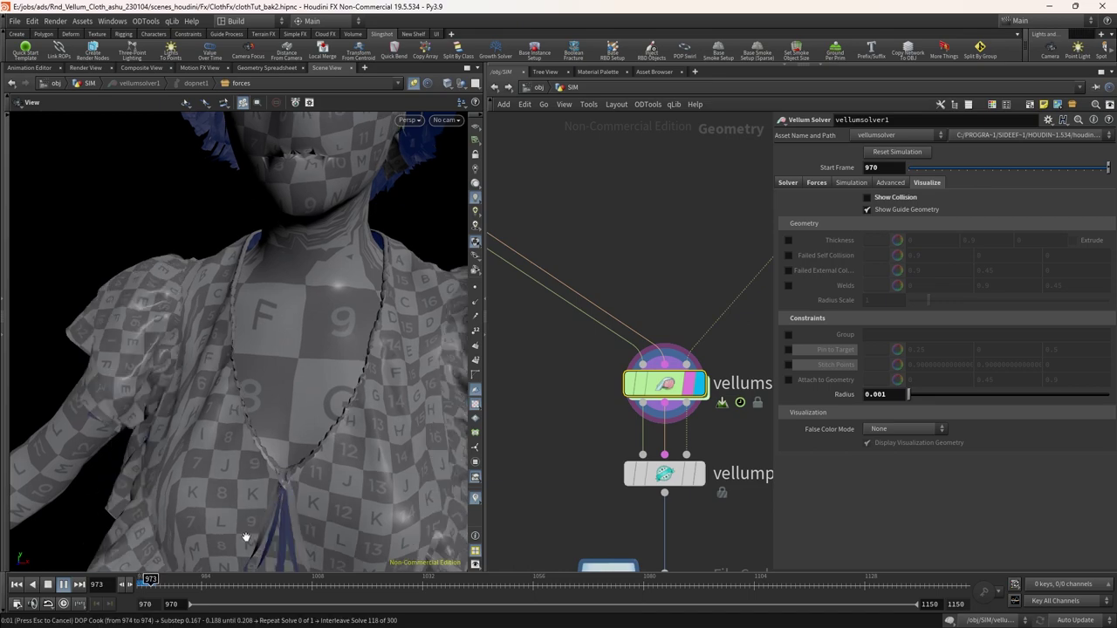
pyautogui.press('Escape')
pyautogui.press('Left')
pyautogui.press('Left')
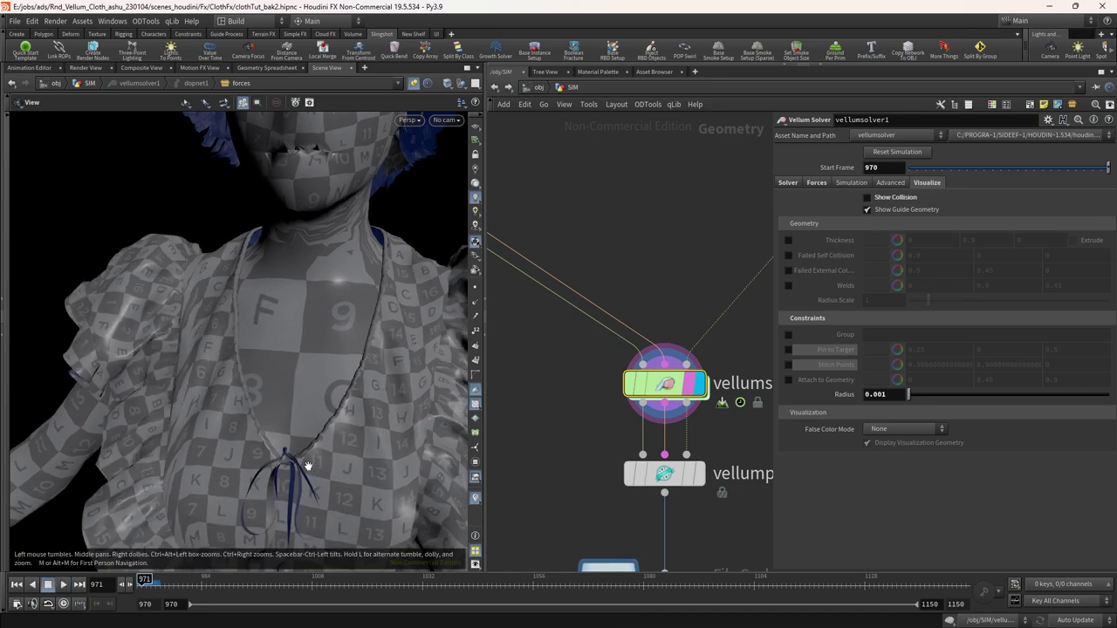
# Set the constraint iterations of vellumsolver1 to 800
pyautogui.scroll(5, 307, 463)
pyautogui.moveTo(307, 463); pyautogui.dragTo(232, 329)
pyautogui.scroll(5, 237, 446)
pyautogui.click(788, 182)
pyautogui.scroll(5, 232, 329)
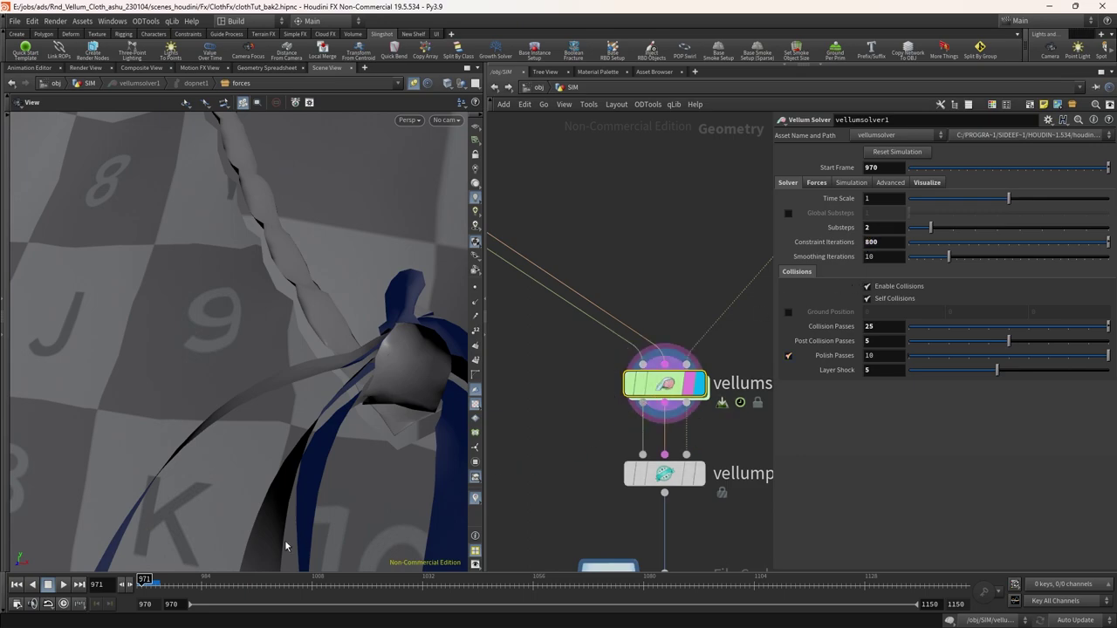
# Replay the simulation from frame 970 with the view close on the necklace knot and ribbons
pyautogui.click(18, 587)
pyautogui.moveTo(267, 315); pyautogui.dragTo(250, 296)
pyautogui.scroll(10, 251, 238)
pyautogui.scroll(4, 287, 307)
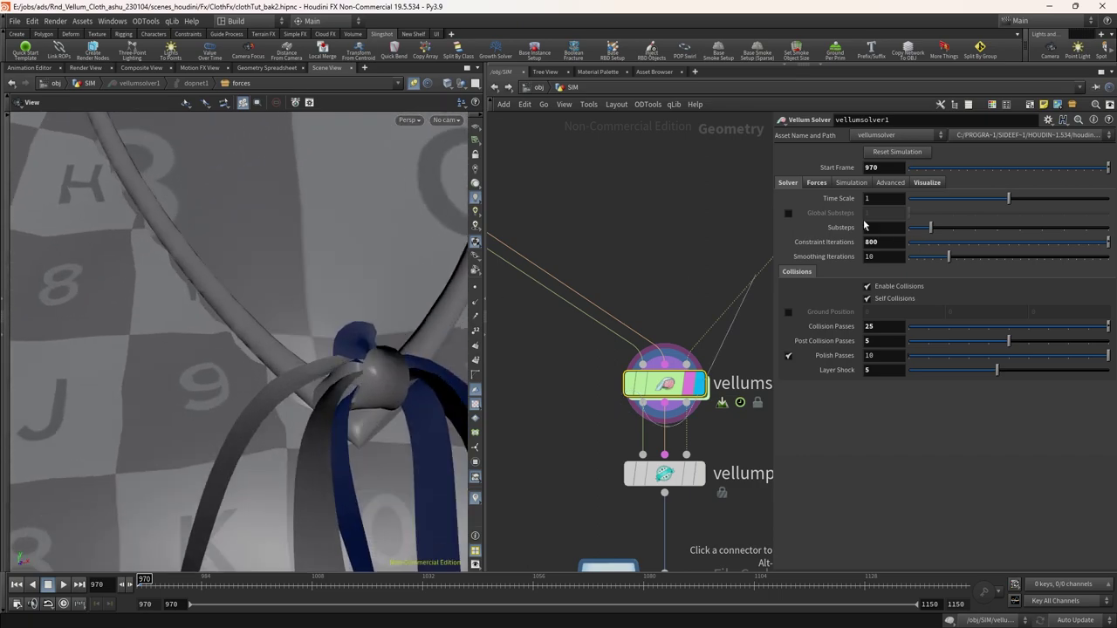
pyautogui.moveTo(871, 227); pyautogui.dragTo(855, 228)
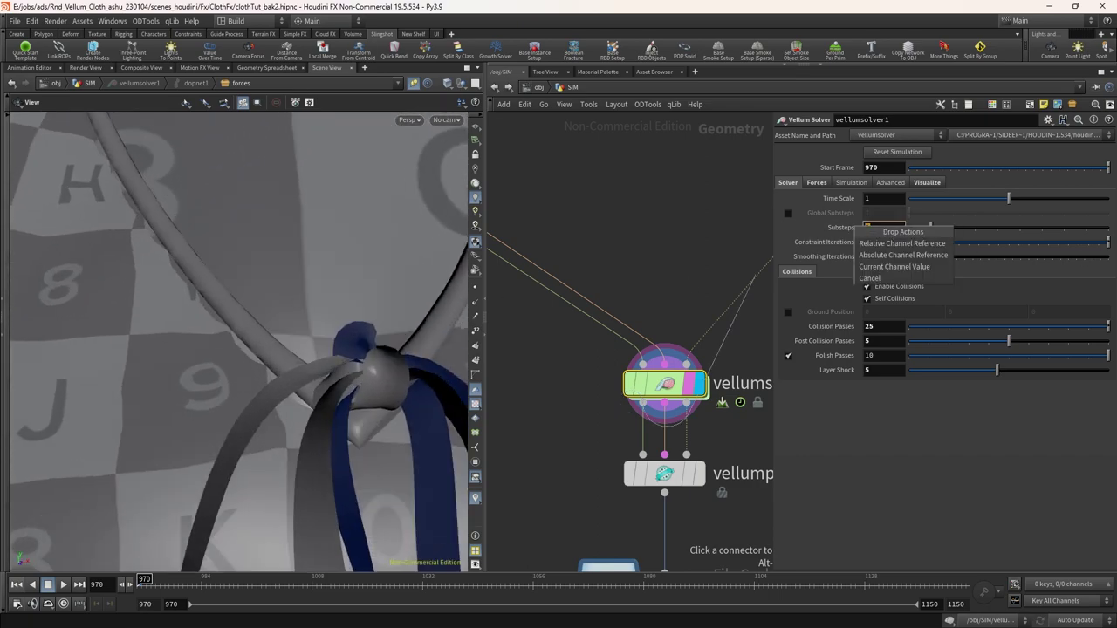
pyautogui.press('Escape')
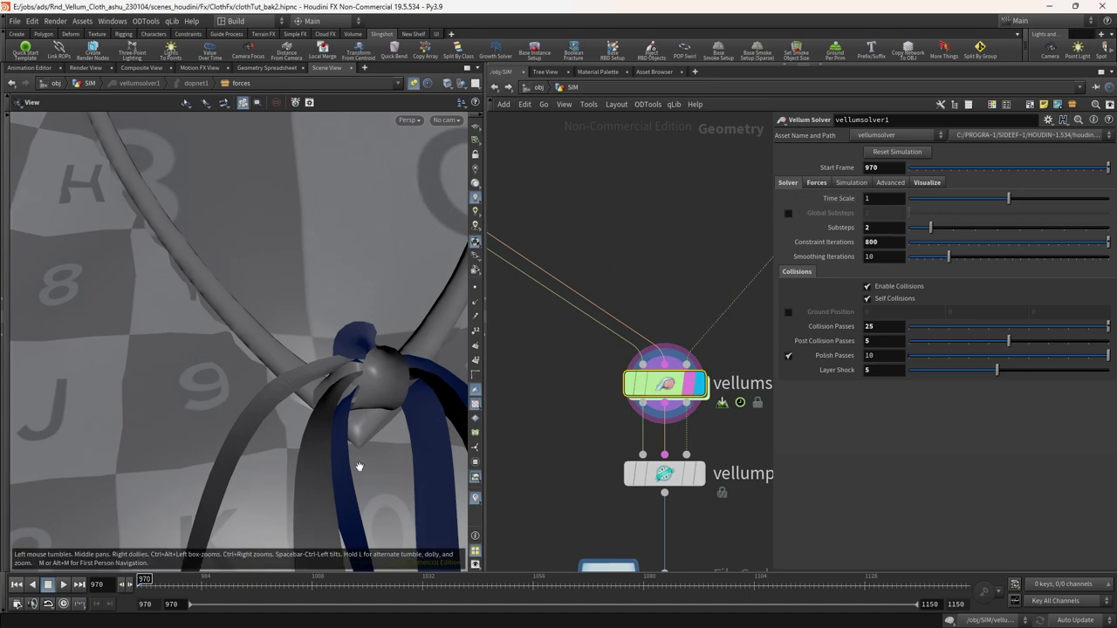
pyautogui.click(61, 591)
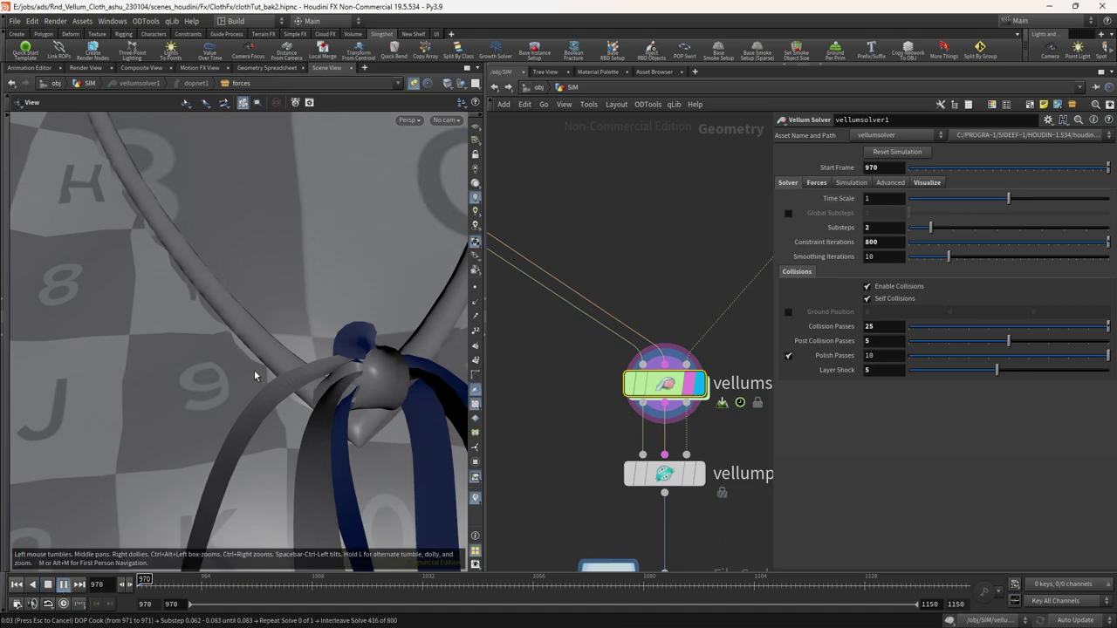
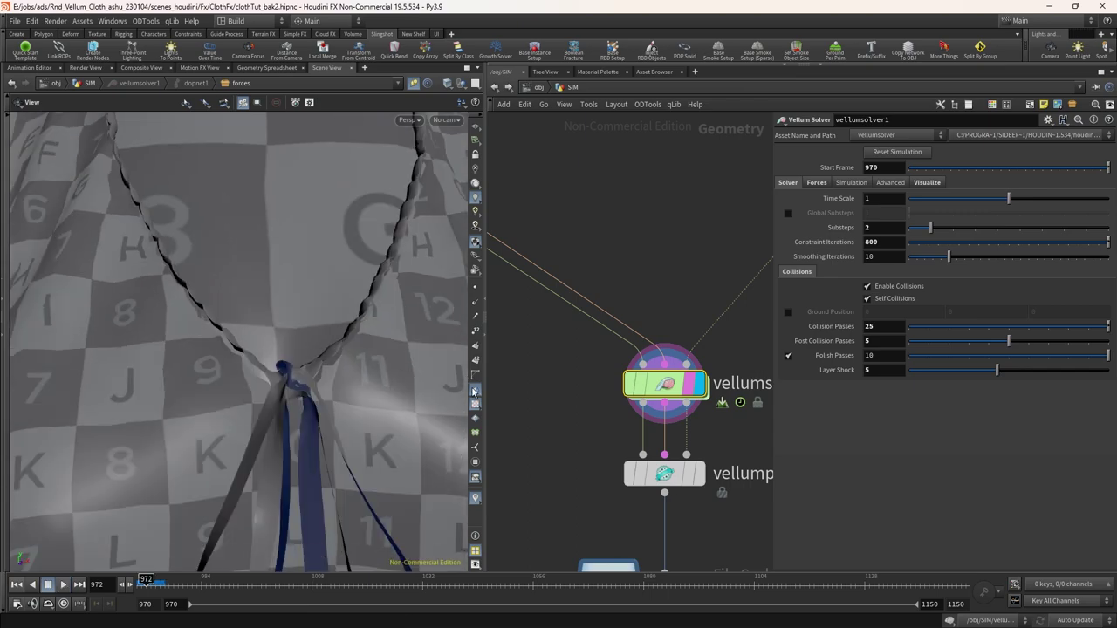
# Hide the checker texture on the garment and body in the viewport
pyautogui.click(476, 404)
pyautogui.moveTo(301, 322); pyautogui.dragTo(379, 468, button='right')
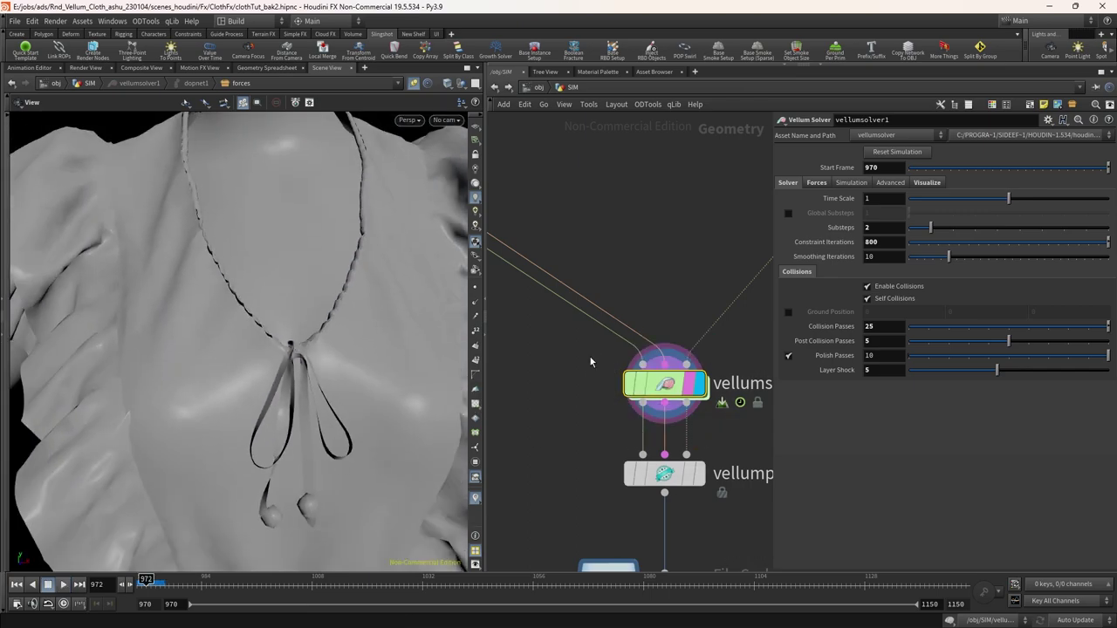
# Enable Show Collision on vellumsolver1 and unpin the viewport so that it follows the current network
pyautogui.click(927, 183)
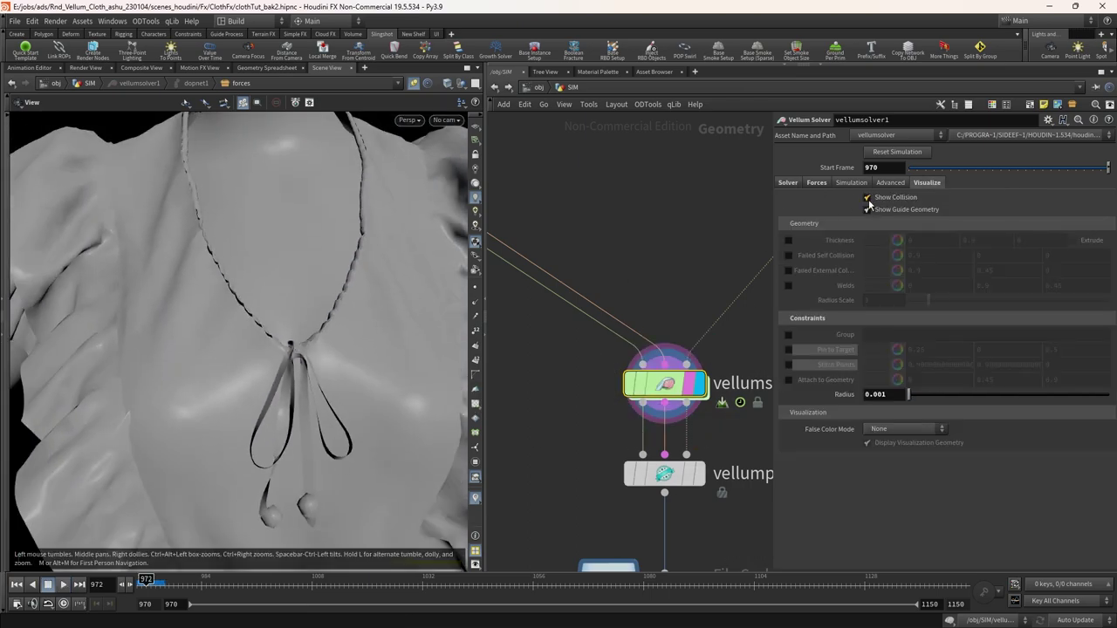
pyautogui.scroll(-10, 382, 349)
pyautogui.click(414, 84)
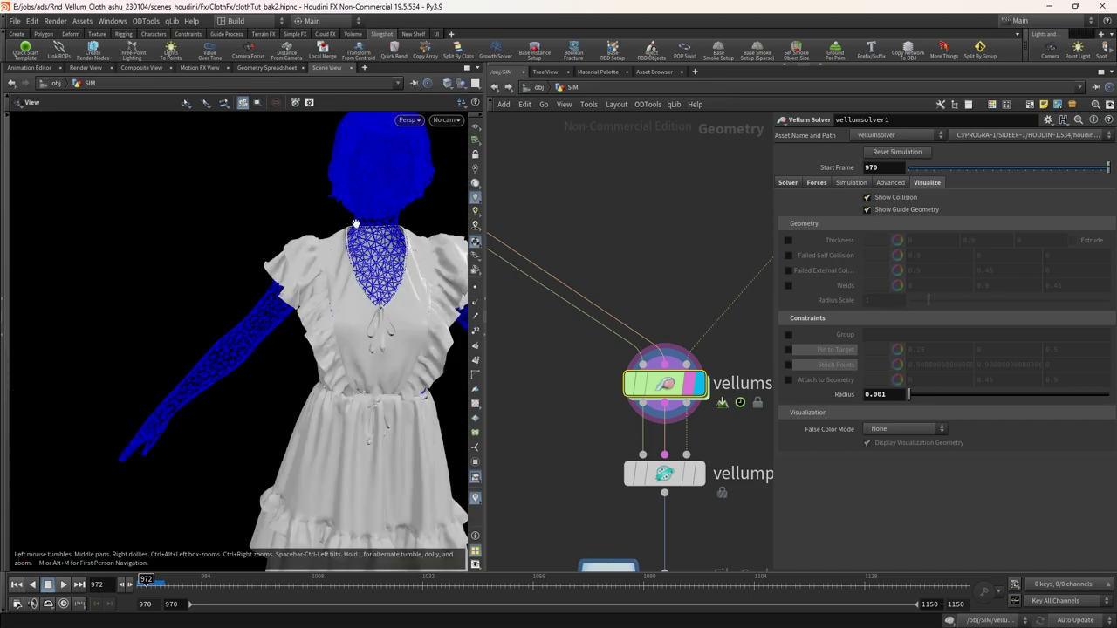
# Review the necklace result and its stitch constraint inside the solver's forces network, and return to the SIM level
pyautogui.scroll(10, 447, 261)
pyautogui.doubleClick(659, 384)
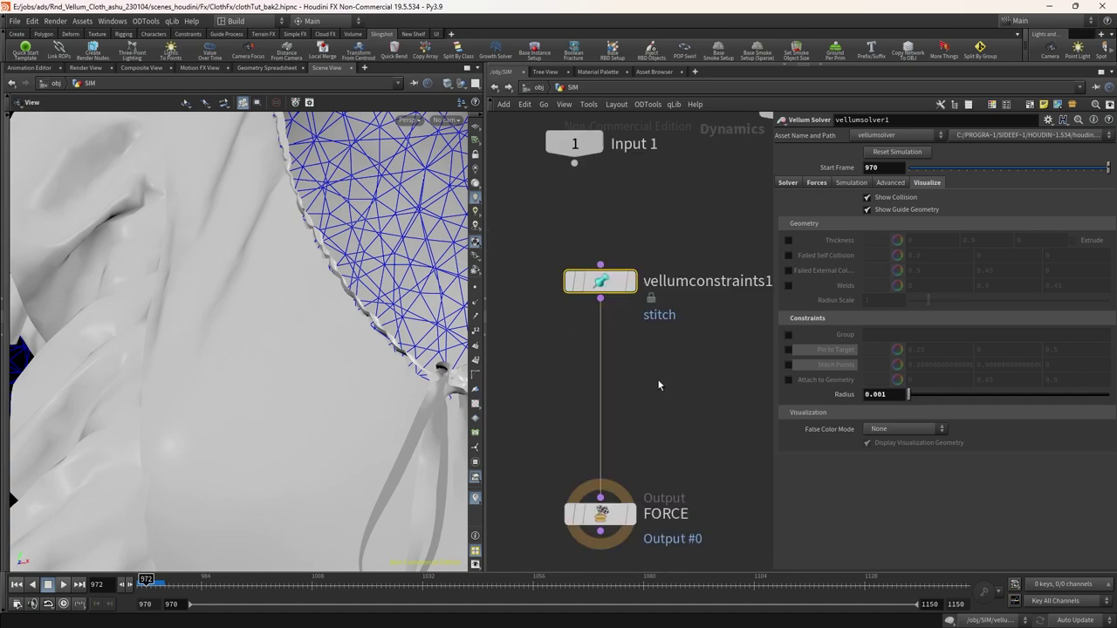
pyautogui.moveTo(419, 383); pyautogui.dragTo(214, 483, button='right')
pyautogui.moveTo(410, 353); pyautogui.dragTo(388, 385, button='middle')
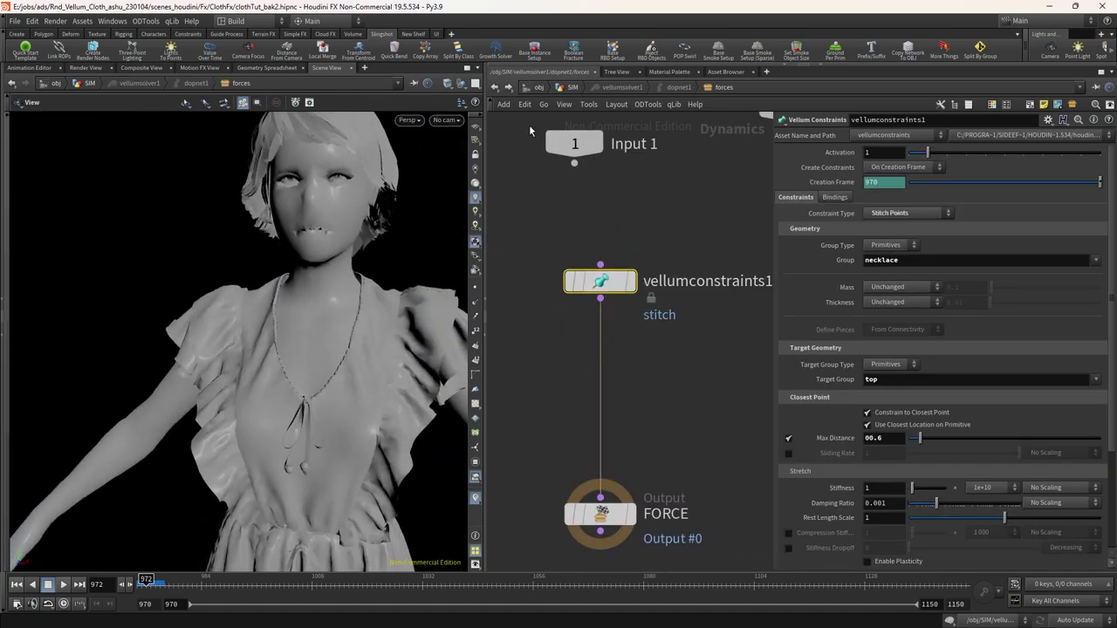
pyautogui.click(495, 87)
pyautogui.scroll(8, 260, 421)
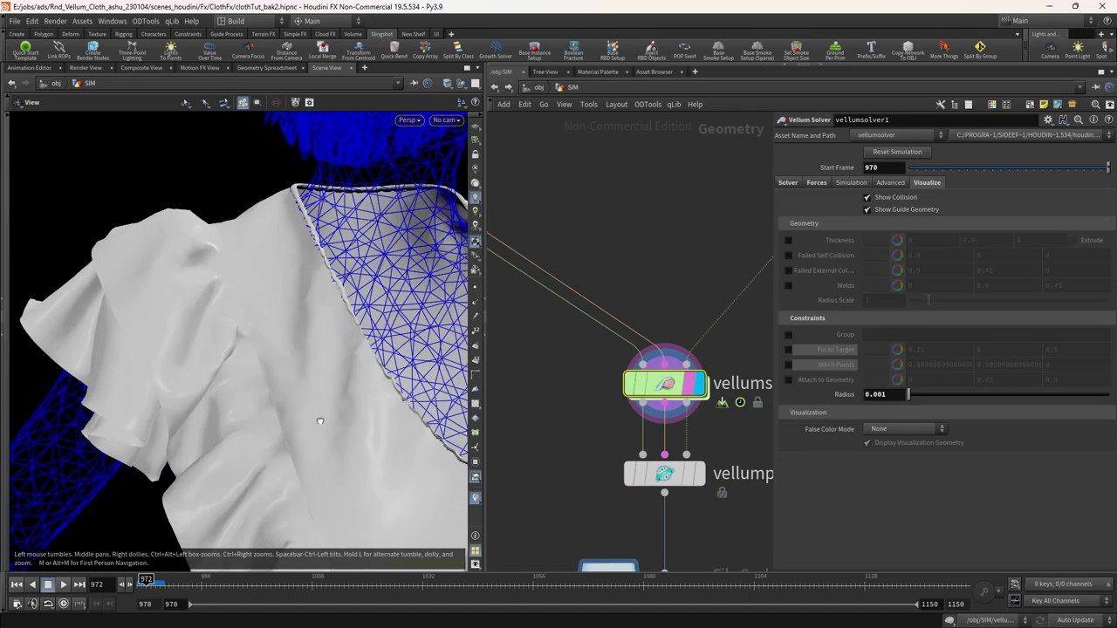
# Examine how the necklace follows the neckline at frame 974 from different angles
pyautogui.moveTo(261, 421); pyautogui.dragTo(216, 419)
pyautogui.moveTo(163, 583)
pyautogui.mouseDown()
pyautogui.moveTo(127, 585)
pyautogui.moveTo(156, 581)
pyautogui.mouseUp()
pyautogui.moveTo(250, 425); pyautogui.dragTo(336, 393)
pyautogui.scroll(-6, 669, 373)
pyautogui.scroll(3, 677, 368)
# Add a Vellum Constraints node in vellumsolver1's forces network, between the necklace stitch constraint and the FORCE output
pyautogui.doubleClick(663, 382)
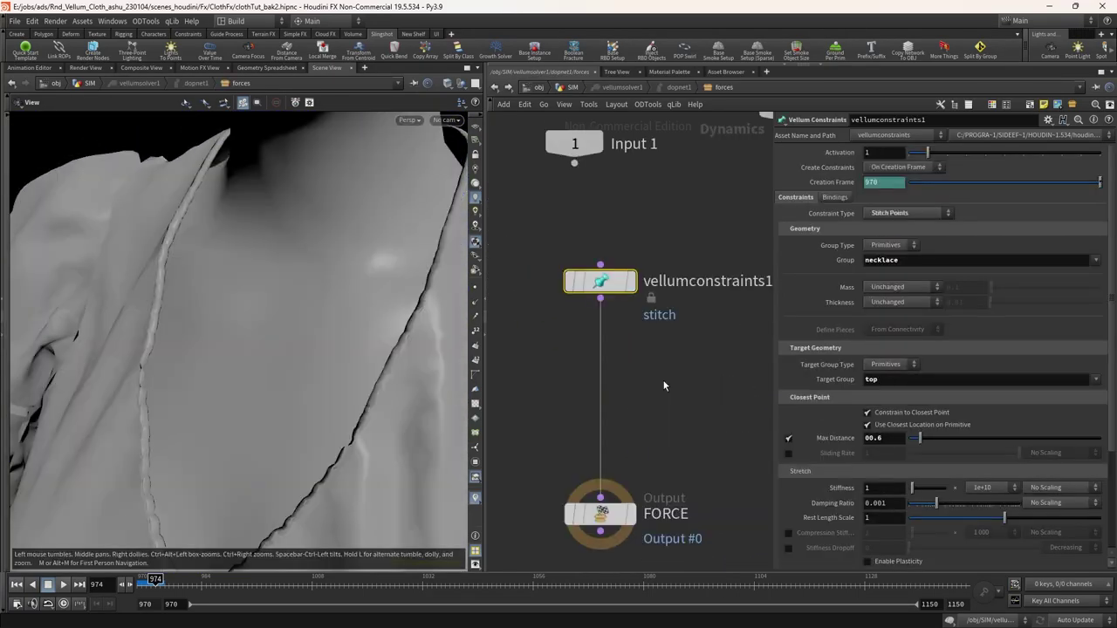
pyautogui.moveTo(122, 327); pyautogui.dragTo(175, 450)
pyautogui.press('Tab')
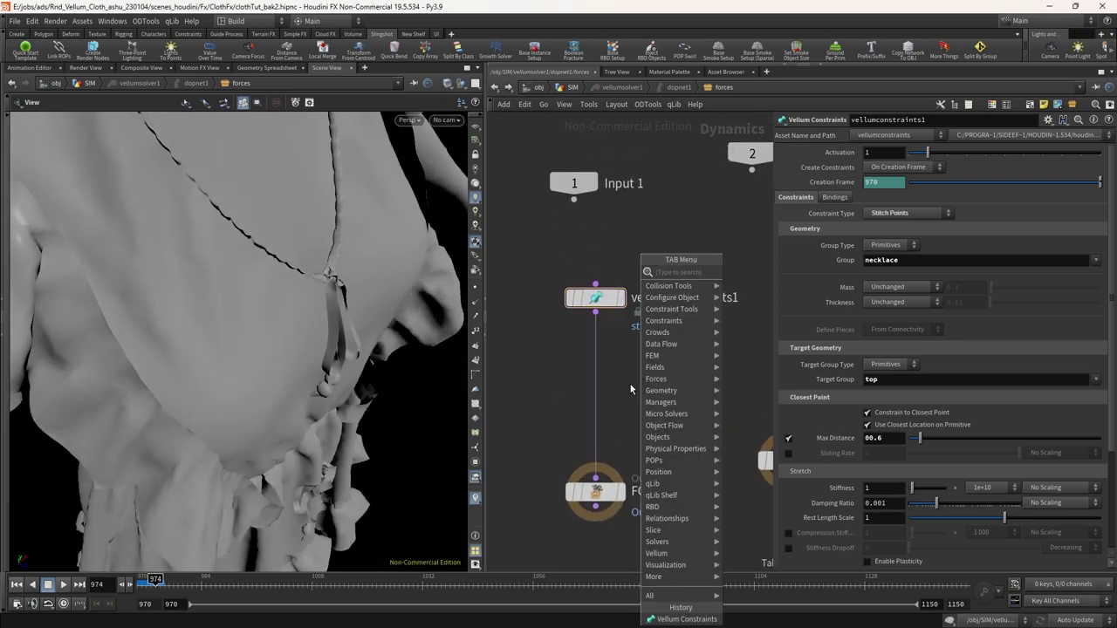
pyautogui.write('vel co')
pyautogui.press('Return')
pyautogui.click(630, 385)
pyautogui.scroll(1, 630, 386)
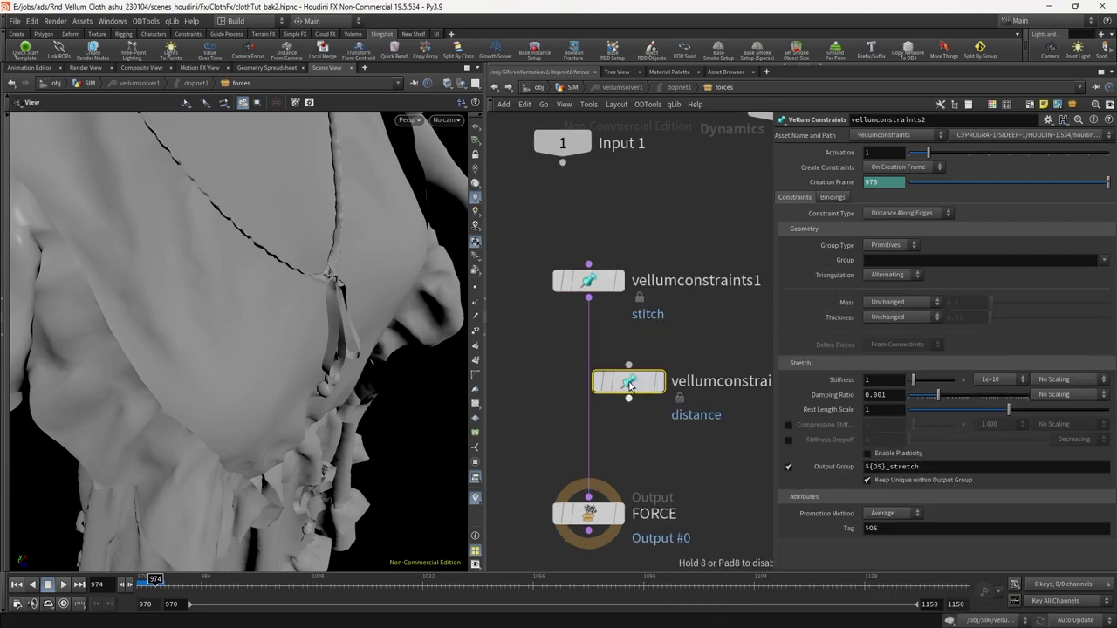
pyautogui.scroll(2, 630, 386)
pyautogui.moveTo(629, 386); pyautogui.dragTo(554, 377)
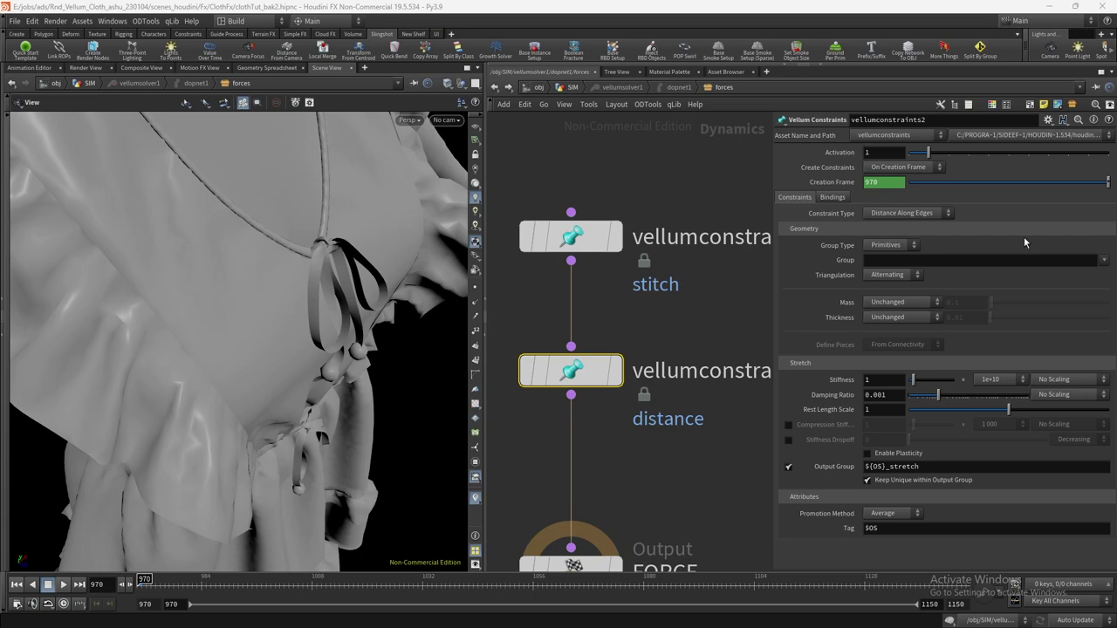
# Set the new constraint's type to Stitch Points and its group type to Points
pyautogui.click(903, 213)
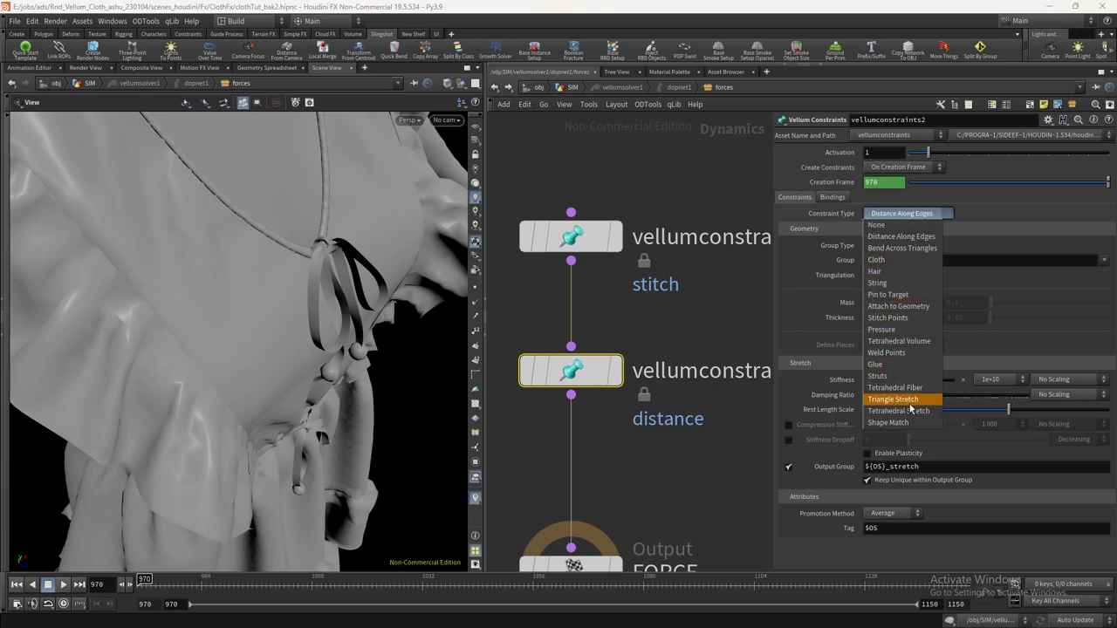
pyautogui.click(899, 319)
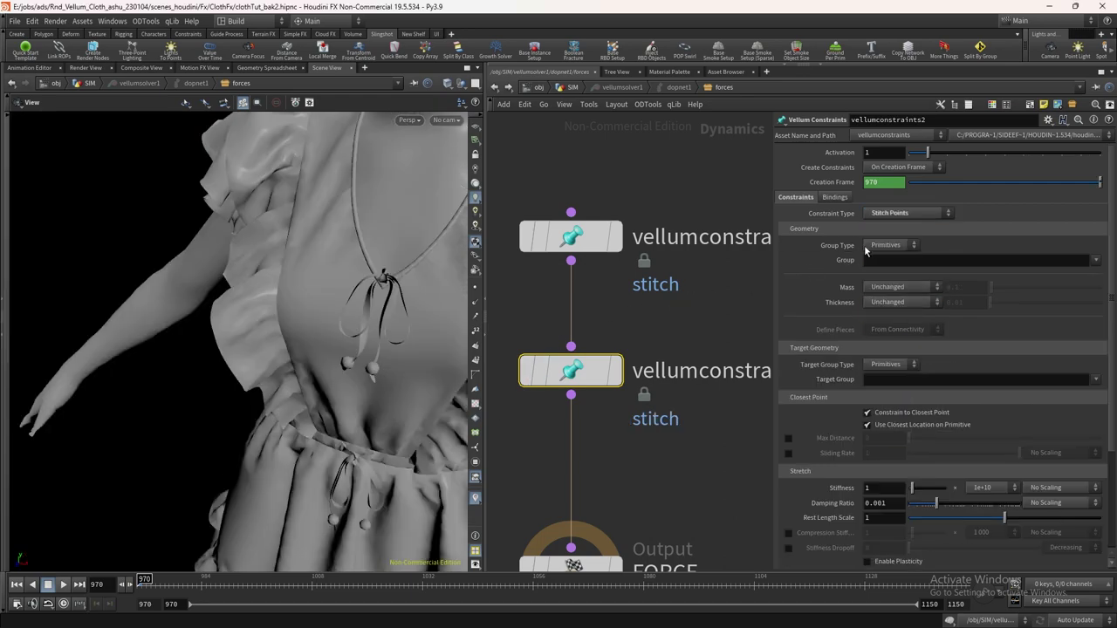
pyautogui.click(886, 245)
pyautogui.click(882, 270)
# Assign the ruffles_front_pin and ruffles_hand_pin groups as the points that vellumconstraints2 stitches
pyautogui.click(1095, 260)
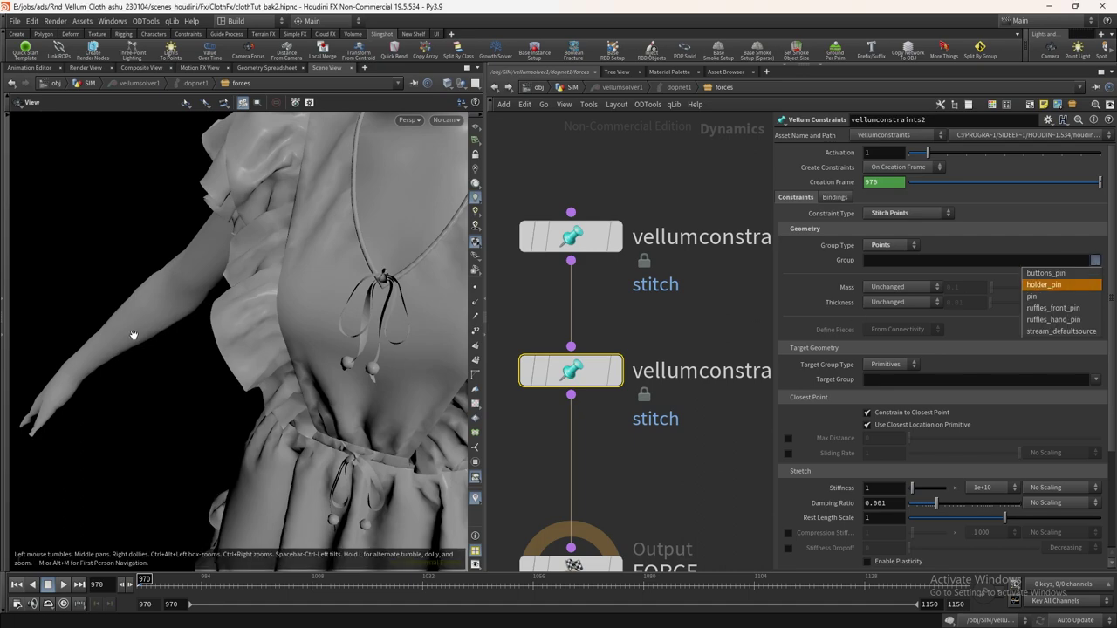
pyautogui.moveTo(134, 335); pyautogui.dragTo(292, 282, button='right')
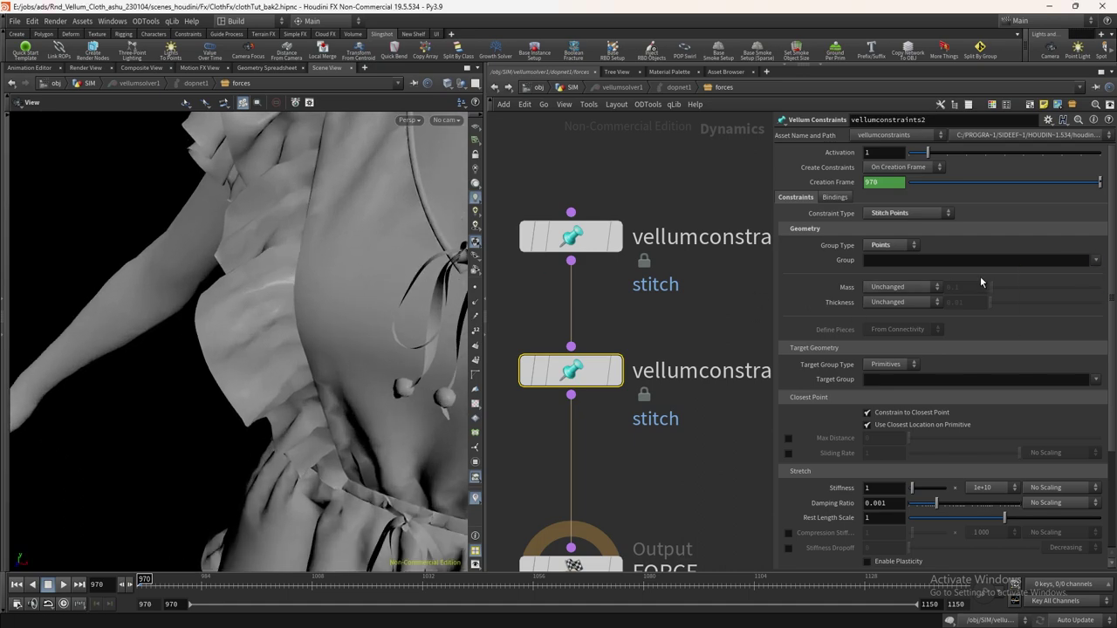
pyautogui.click(1094, 261)
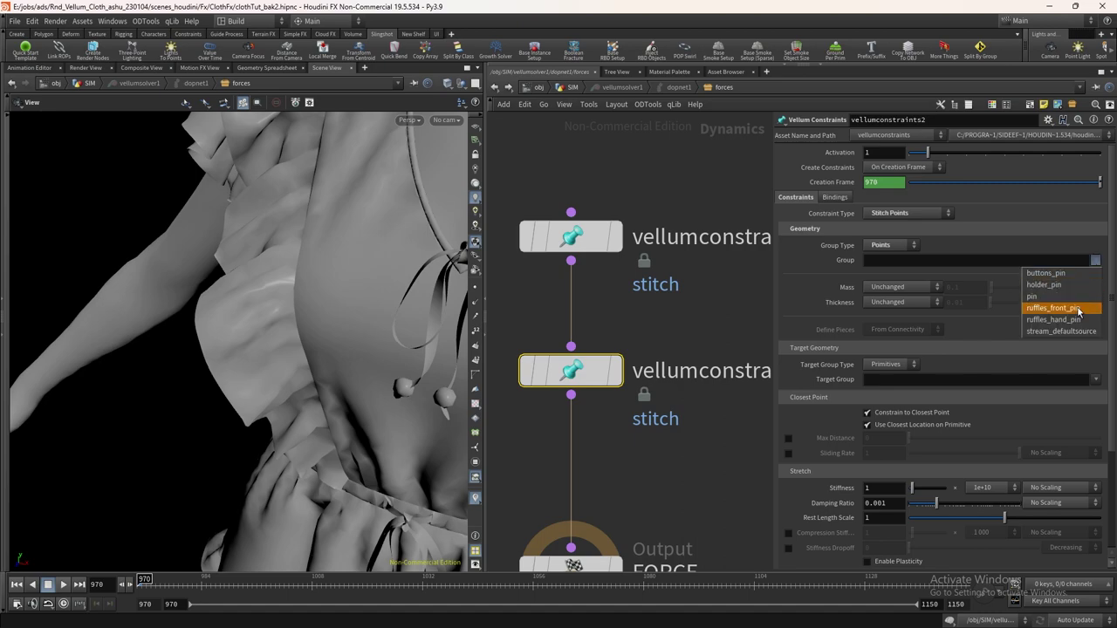
pyautogui.click(1075, 301)
pyautogui.click(1095, 262)
pyautogui.click(1053, 320)
# Set the ruffle stitch's target group to skirt and top, and limit its max distance to 0.6
pyautogui.scroll(-3, 314, 307)
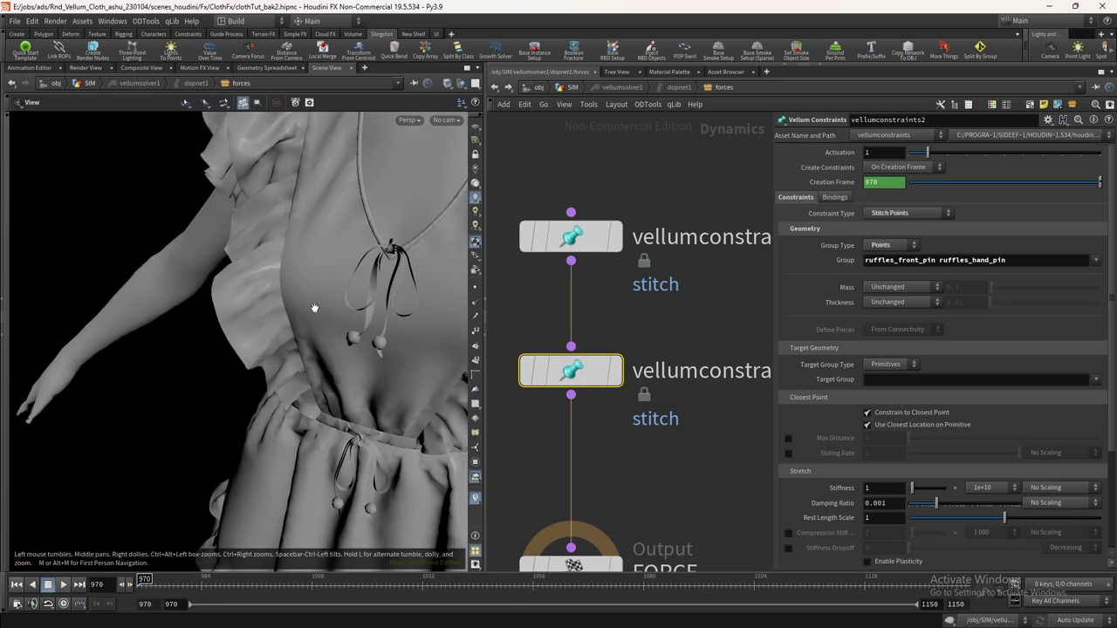
pyautogui.moveTo(314, 307); pyautogui.dragTo(190, 353)
pyautogui.moveTo(313, 347); pyautogui.dragTo(234, 321)
pyautogui.moveTo(591, 411); pyautogui.dragTo(565, 342, button='middle')
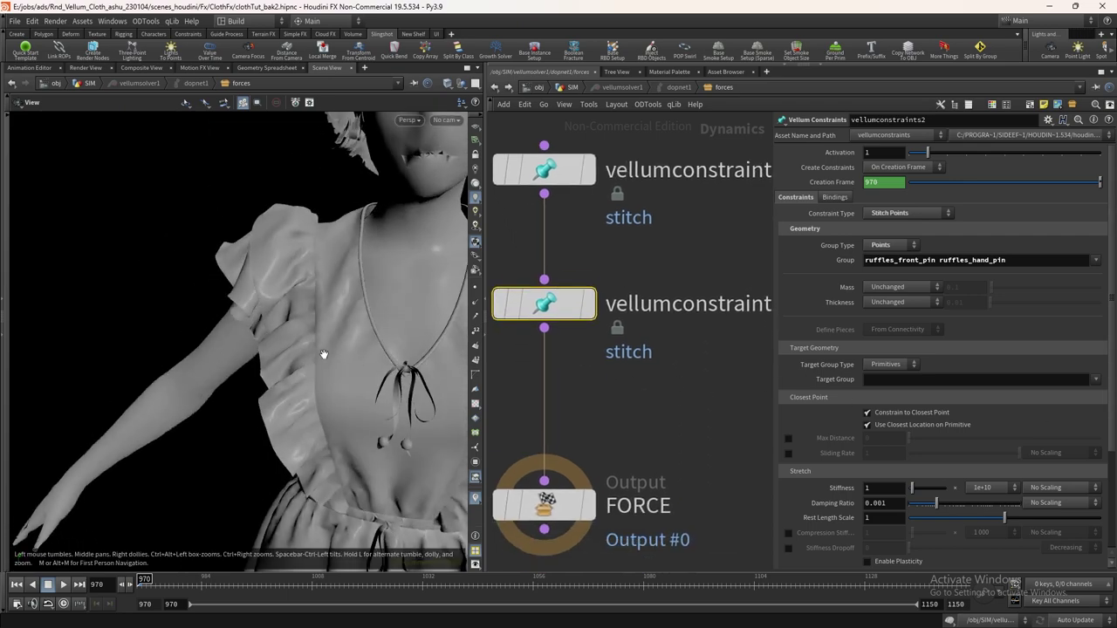
pyautogui.scroll(-5, 238, 306)
pyautogui.moveTo(305, 429); pyautogui.dragTo(343, 355, button='middle')
pyautogui.scroll(5, 343, 355)
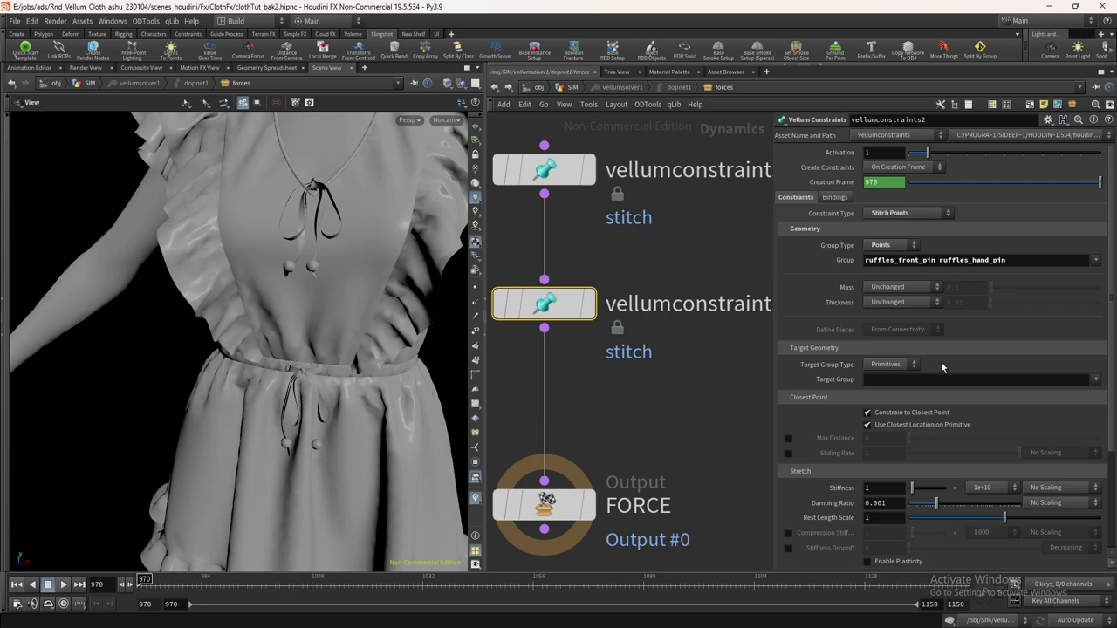
pyautogui.click(1096, 380)
pyautogui.click(1060, 463)
pyautogui.click(1096, 380)
pyautogui.click(1056, 474)
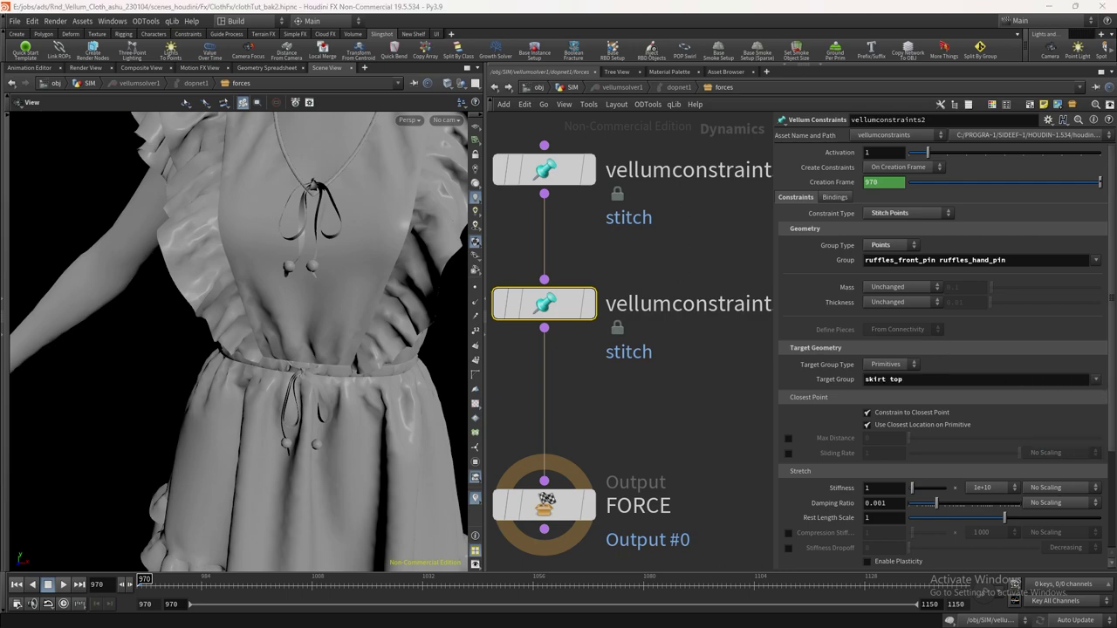
pyautogui.click(788, 438)
pyautogui.moveTo(236, 244)
pyautogui.mouseDown()
pyautogui.moveTo(235, 200)
pyautogui.moveTo(235, 249)
pyautogui.mouseUp()
# Examine the waistband bow, return to the SIM level, and display vellumglue1 to inspect the accessories on their own
pyautogui.moveTo(659, 442); pyautogui.dragTo(687, 364, button='middle')
pyautogui.click(562, 226)
pyautogui.moveTo(224, 185); pyautogui.dragTo(355, 444, button='right')
pyautogui.scroll(6, 354, 443)
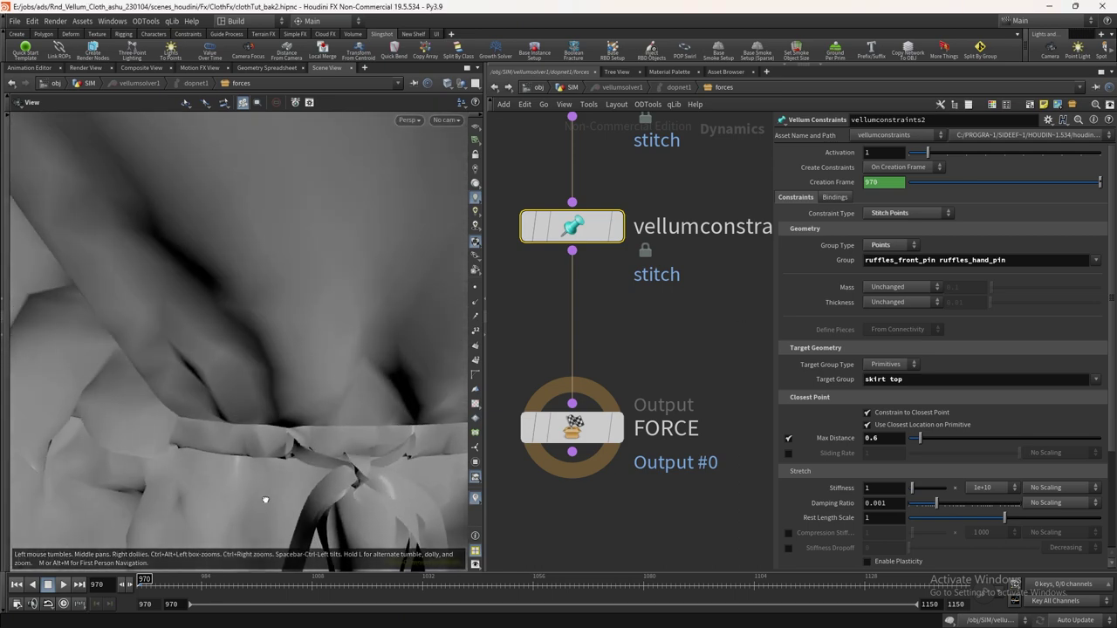
pyautogui.click(572, 87)
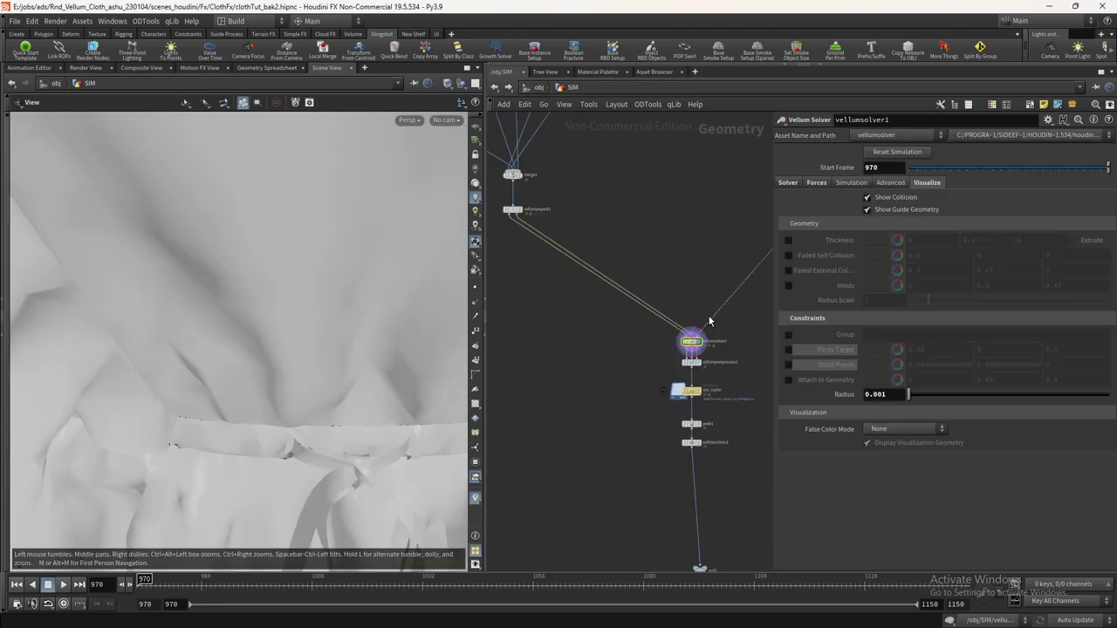
pyautogui.scroll(3, 568, 234)
pyautogui.click(564, 236)
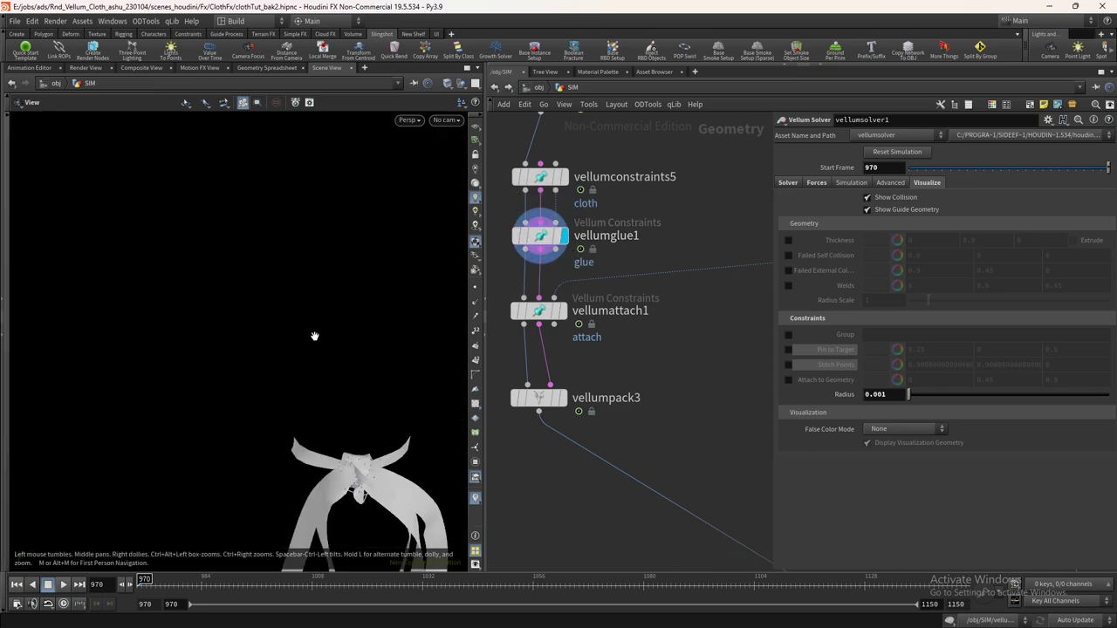
pyautogui.scroll(5, 399, 282)
pyautogui.moveTo(400, 282); pyautogui.dragTo(324, 385)
pyautogui.moveTo(324, 385); pyautogui.dragTo(326, 423, button='right')
pyautogui.moveTo(653, 420); pyautogui.dragTo(375, 245, button='middle')
pyautogui.moveTo(678, 384); pyautogui.dragTo(436, 166, button='middle')
pyautogui.moveTo(674, 404); pyautogui.dragTo(543, 282, button='middle')
# Display vellumsolver1 again and enable its Attach to Geometry constraint visualization while examining the waist
pyautogui.click(722, 407)
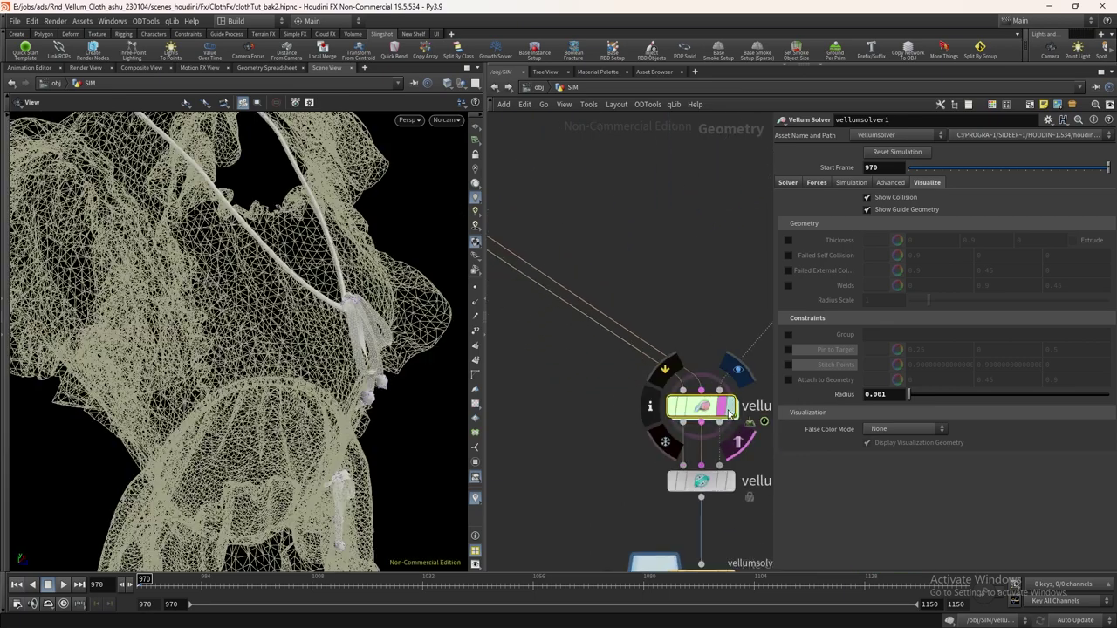
pyautogui.click(732, 406)
pyautogui.moveTo(254, 326); pyautogui.dragTo(229, 354)
pyautogui.moveTo(228, 353); pyautogui.dragTo(220, 419, button='right')
pyautogui.scroll(8, 219, 420)
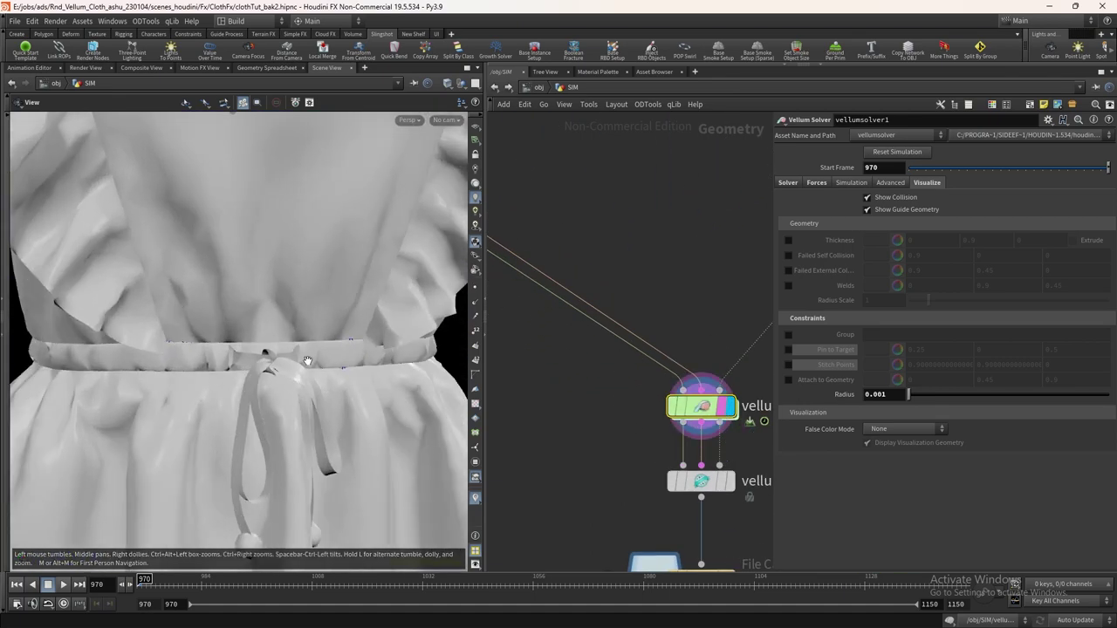
pyautogui.click(789, 380)
pyautogui.scroll(5, 274, 324)
pyautogui.moveTo(233, 340); pyautogui.dragTo(328, 299)
pyautogui.scroll(-8, 296, 314)
pyautogui.moveTo(330, 489); pyautogui.dragTo(340, 366, button='middle')
pyautogui.scroll(3, 302, 350)
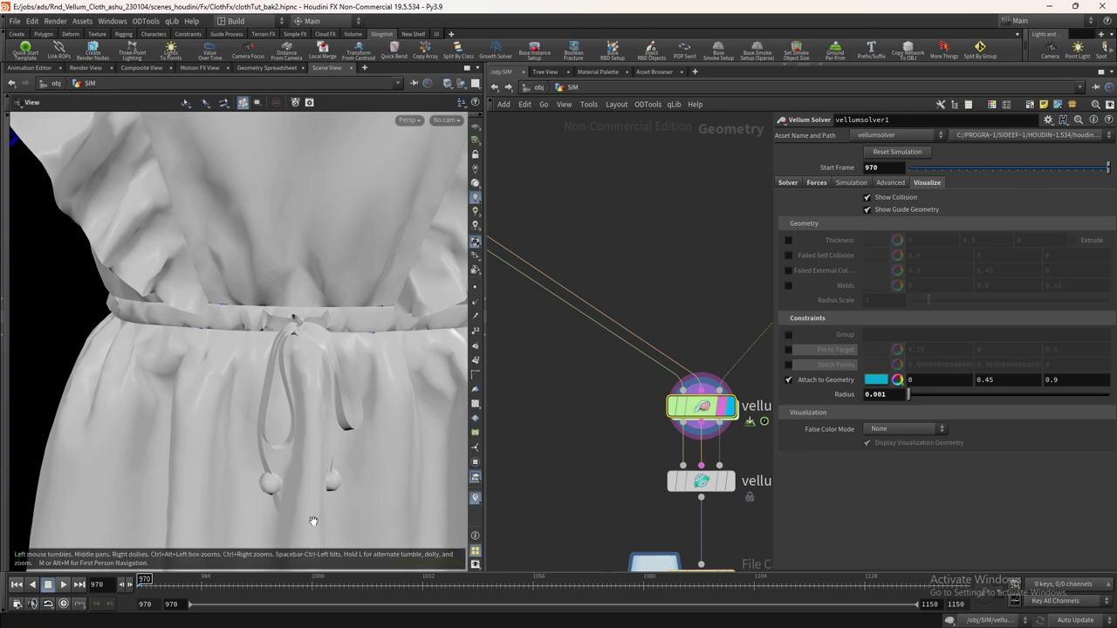
# Duplicate the ruffle stitch constraint above the FORCE output in the solver's forces network and set its group to holder_pin
pyautogui.doubleClick(701, 406)
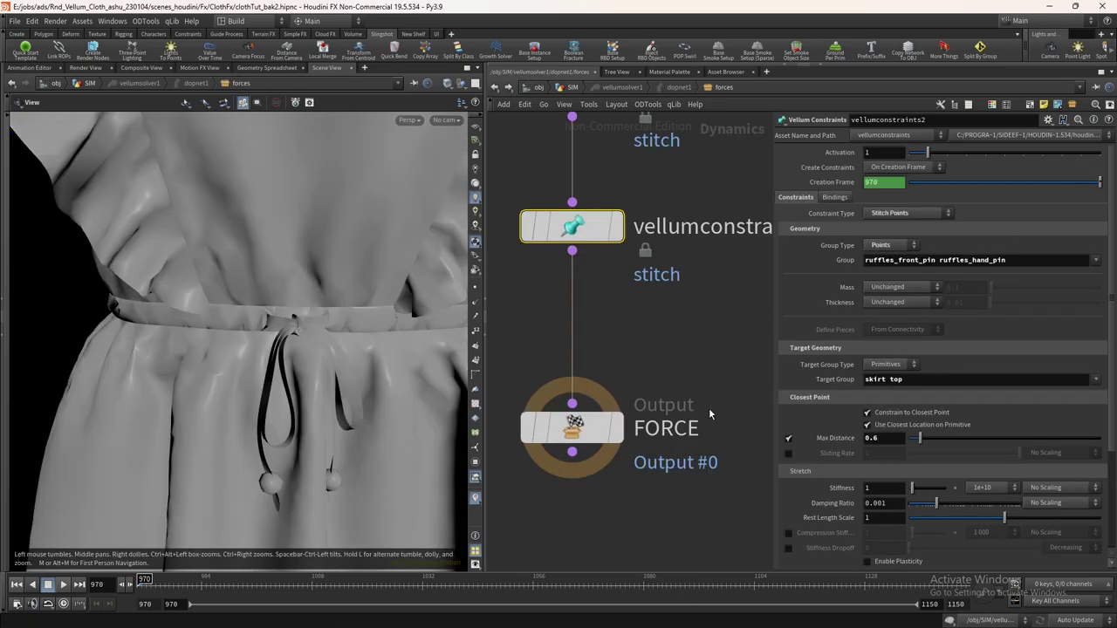
pyautogui.click(671, 407)
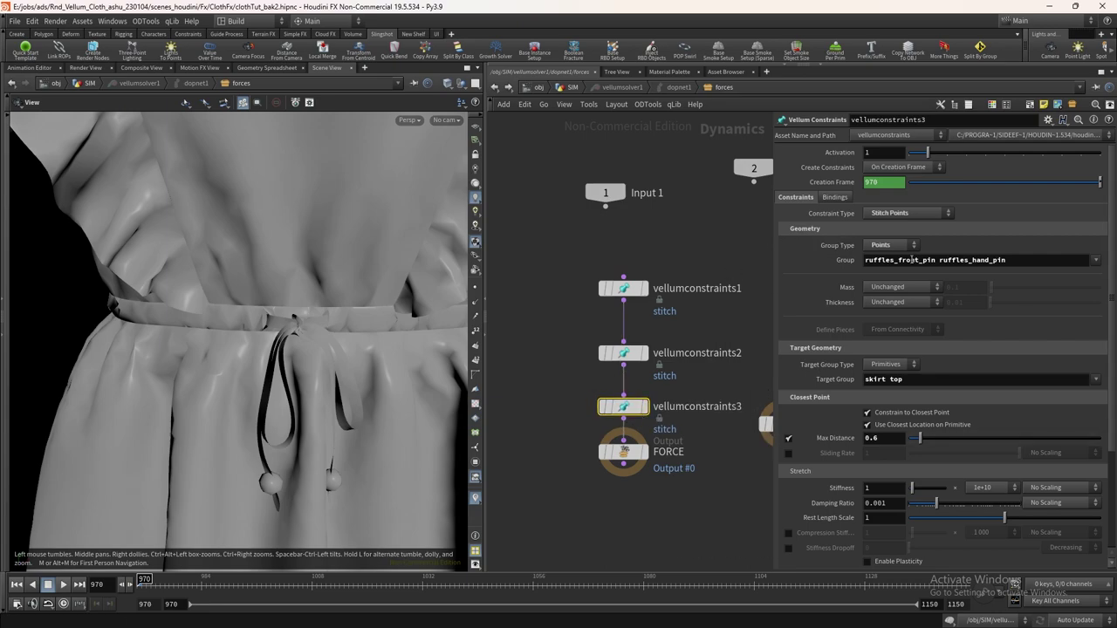
pyautogui.scroll(-1, 908, 260)
pyautogui.click(1096, 245)
pyautogui.click(1052, 270)
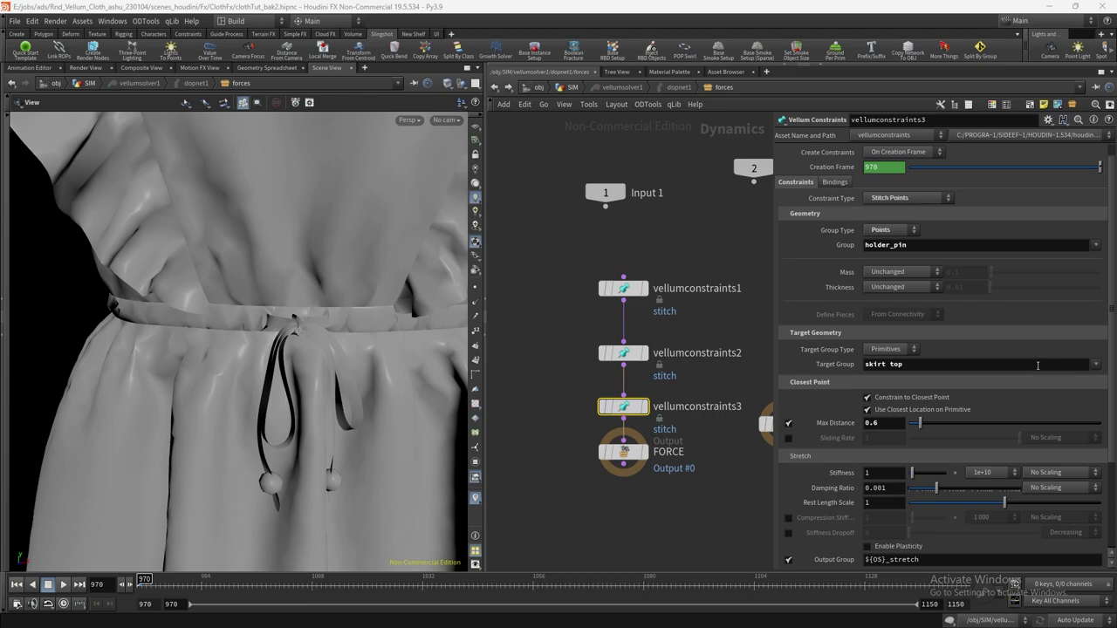
# Target the ruffles_front_pin point group in vellumconstraints3 and set its max distance to 0.001
pyautogui.click(886, 349)
pyautogui.click(878, 372)
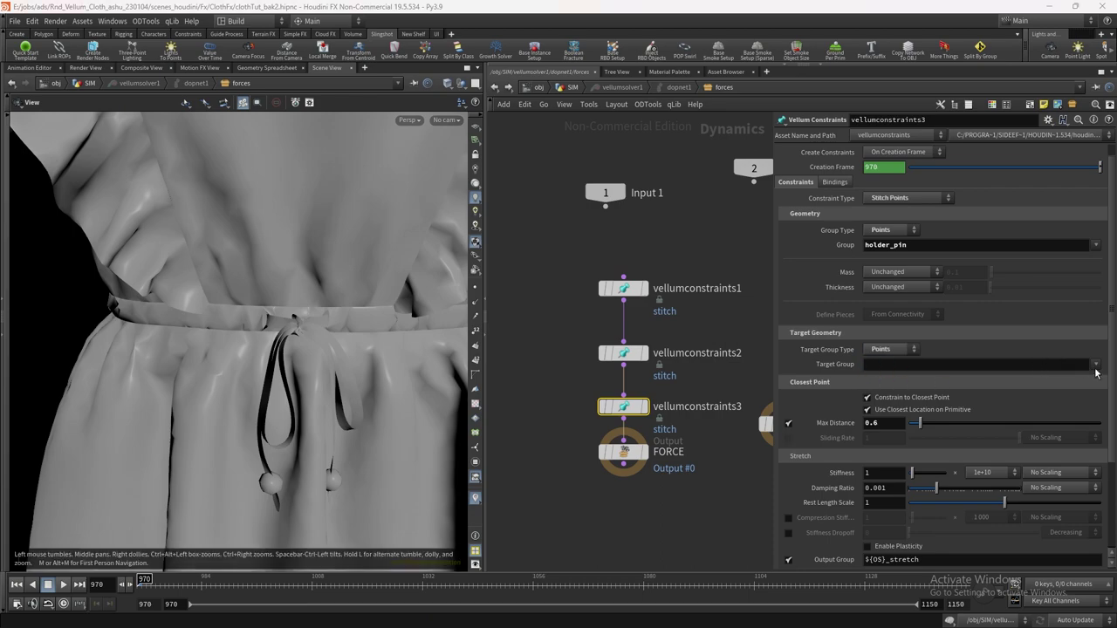
pyautogui.click(1096, 364)
pyautogui.click(1056, 414)
pyautogui.scroll(-5, 425, 302)
pyautogui.scroll(-1, 623, 296)
pyautogui.moveTo(881, 423); pyautogui.dragTo(876, 424)
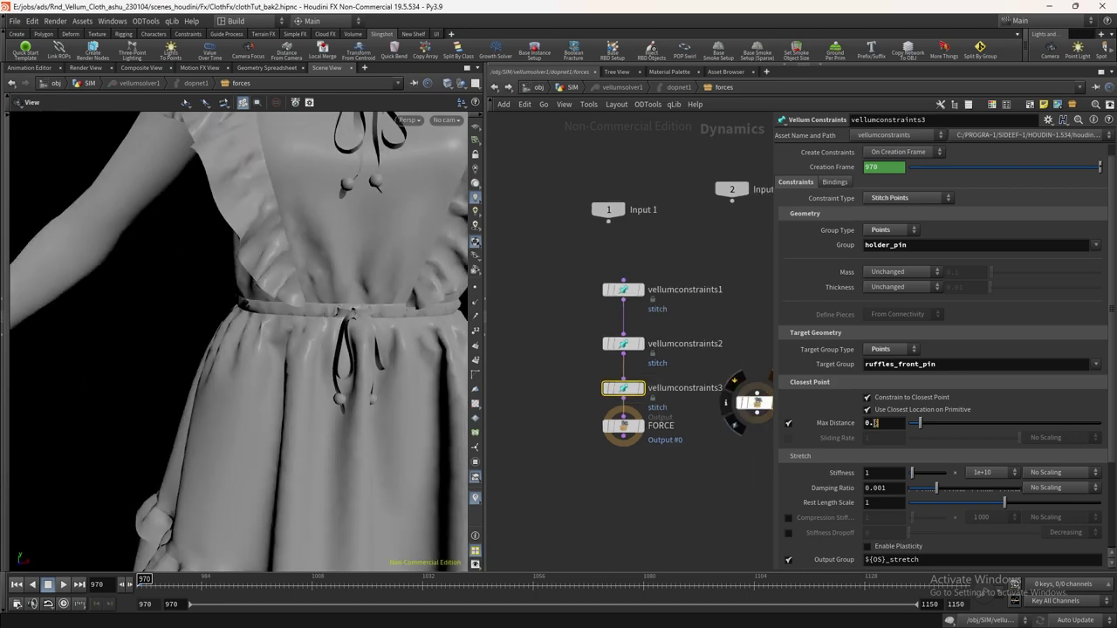
pyautogui.write('0.001')
# Return to the SIM level, display vellumpostprocess1, and add a Color node connected to its output
pyautogui.click(570, 88)
pyautogui.moveTo(683, 388); pyautogui.dragTo(659, 310, button='middle')
pyautogui.scroll(-3, 283, 341)
pyautogui.click(628, 264)
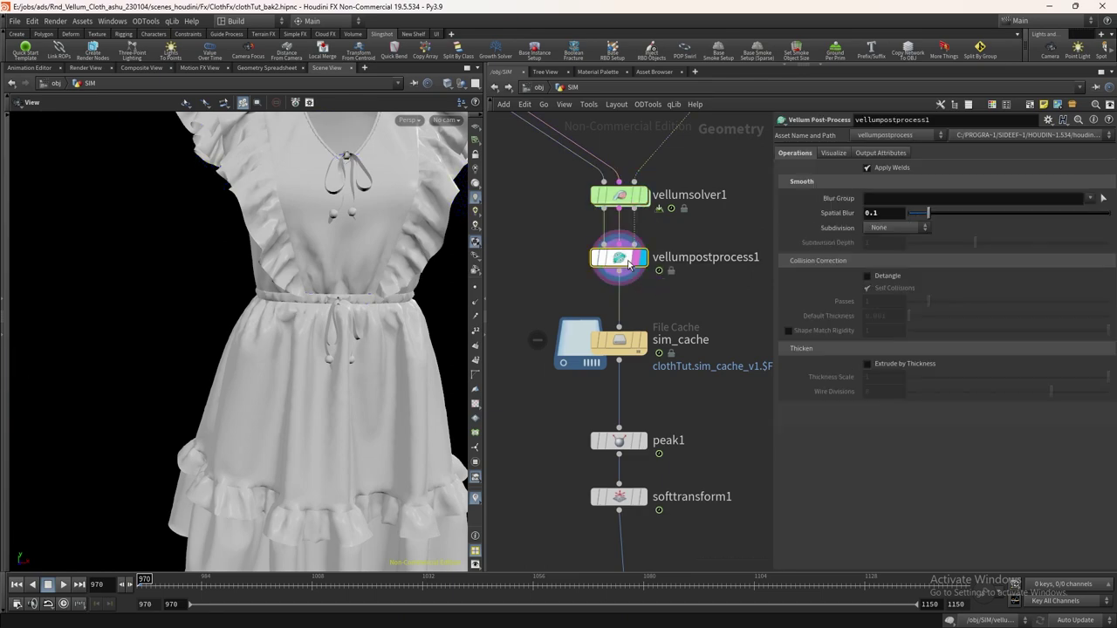
pyautogui.write('colo')
pyautogui.press('Return')
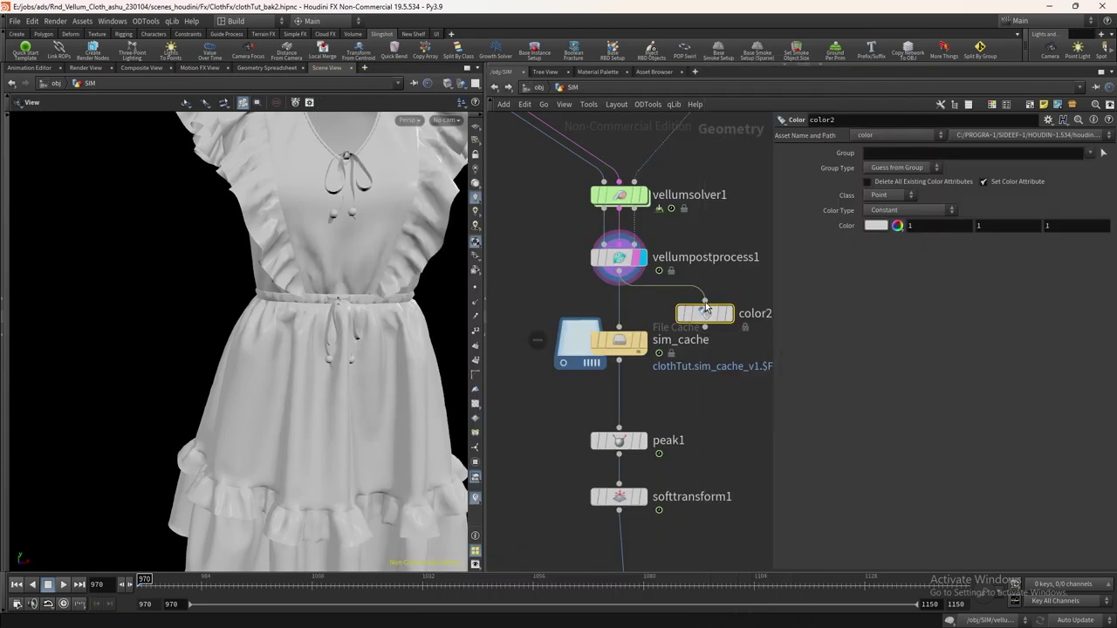
# Display color2 and colour the garment primitives with Random from Attribute, using the name attribute and seed 2.36
pyautogui.click(717, 314)
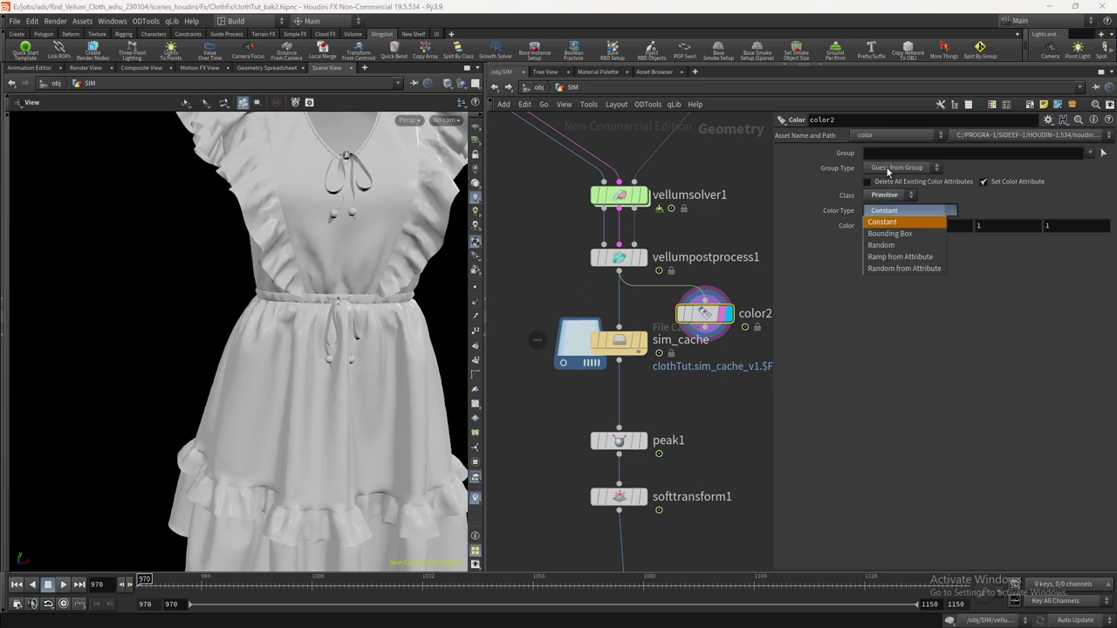
pyautogui.click(907, 269)
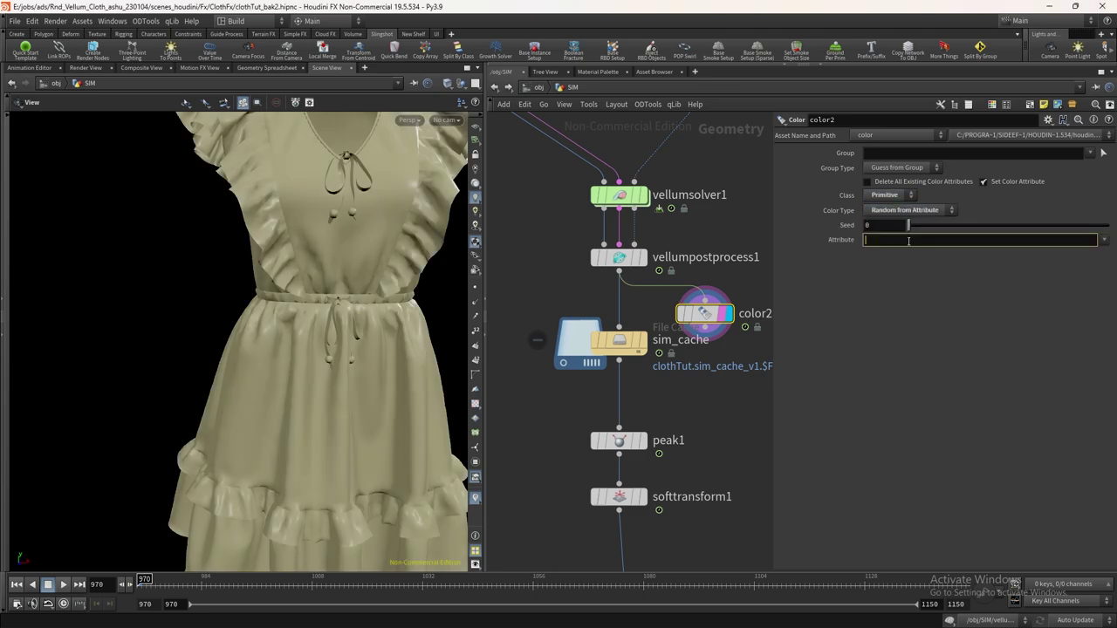
pyautogui.moveTo(908, 225); pyautogui.dragTo(957, 232)
pyautogui.click(1030, 276)
pyautogui.scroll(-3, 250, 329)
pyautogui.scroll(-3, 301, 335)
pyautogui.moveTo(301, 334)
pyautogui.mouseDown()
pyautogui.moveTo(262, 339)
pyautogui.moveTo(292, 339)
pyautogui.mouseUp()
pyautogui.scroll(-4, 589, 320)
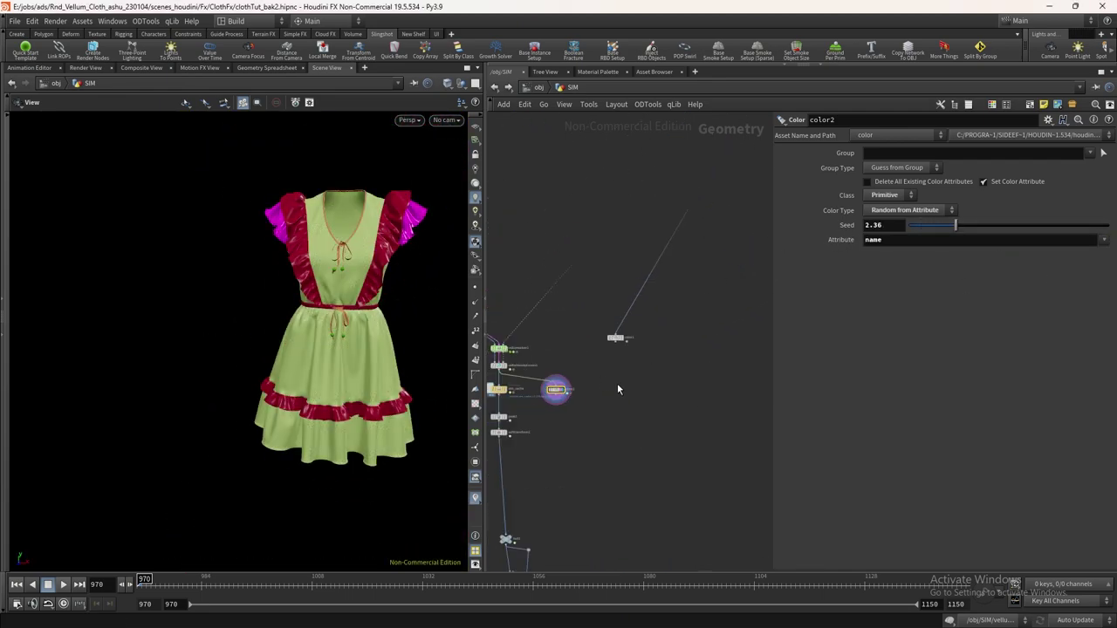
# Merge the coloured garment from color2 with the body from color1 in a new Merge node
pyautogui.click(655, 428)
pyautogui.scroll(3, 656, 434)
pyautogui.middleClick(695, 190)
pyautogui.middleClick(523, 340)
# Colour the body's primitives dark blue in color1, with the values 0.075, 0.075 and 0.3
pyautogui.click(692, 188)
pyautogui.click(885, 192)
pyautogui.click(885, 181)
pyautogui.click(716, 226)
pyautogui.moveTo(773, 229); pyautogui.dragTo(881, 248)
pyautogui.click(785, 183)
pyautogui.click(815, 185)
pyautogui.click(882, 108)
# Look through cam1, frame the dressed character, and render a flipbook of the simulation
pyautogui.moveTo(366, 262); pyautogui.dragTo(316, 259)
pyautogui.scroll(-3, 316, 259)
pyautogui.click(447, 120)
pyautogui.click(475, 272)
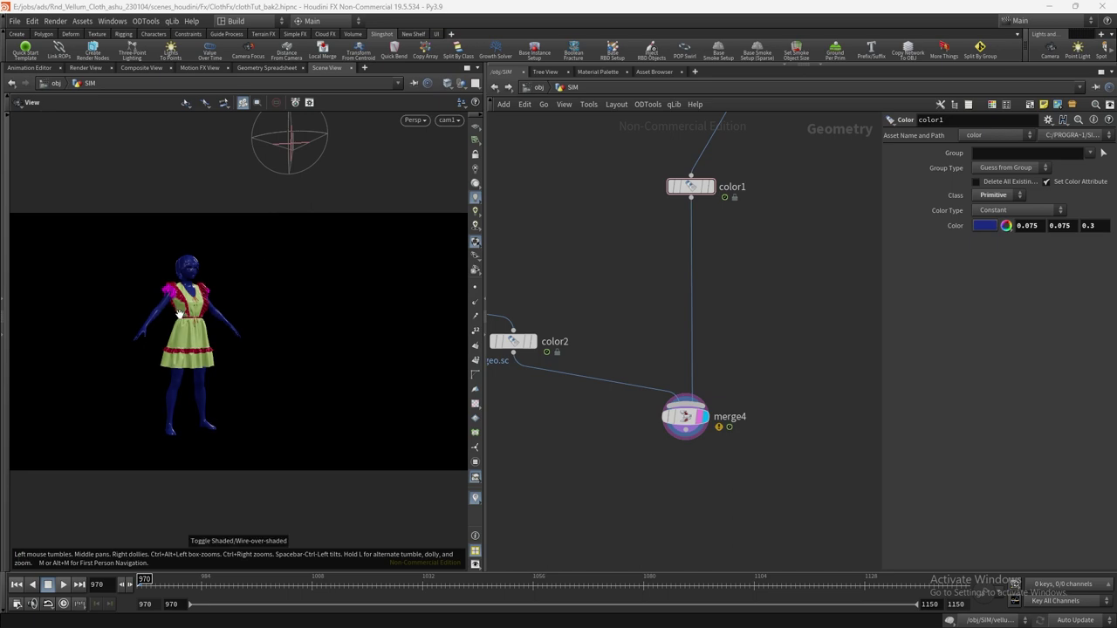
pyautogui.moveTo(181, 314); pyautogui.dragTo(282, 331)
pyautogui.moveTo(282, 330); pyautogui.dragTo(257, 329, button='middle')
pyautogui.click(7, 349)
pyautogui.click(13, 563)
pyautogui.click(182, 615)
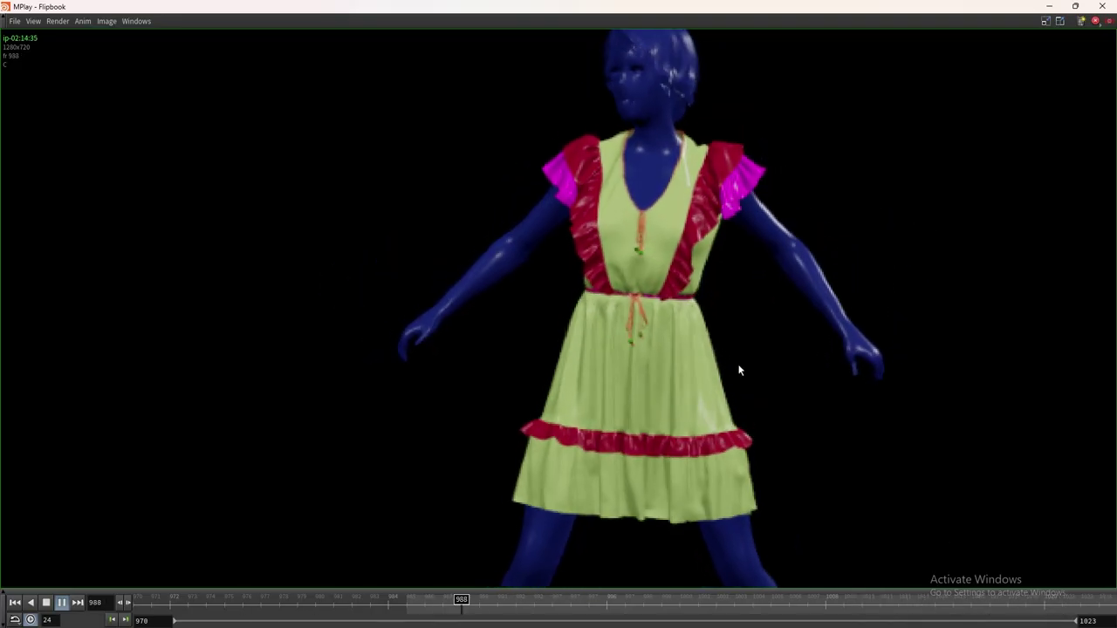
# Play the flipbook and examine how the ruffles, necklace and waist bow follow the moving dress
pyautogui.moveTo(658, 607)
pyautogui.mouseDown()
pyautogui.moveTo(212, 601)
pyautogui.moveTo(1035, 599)
pyautogui.moveTo(771, 599)
pyautogui.mouseUp()
pyautogui.click(61, 602)
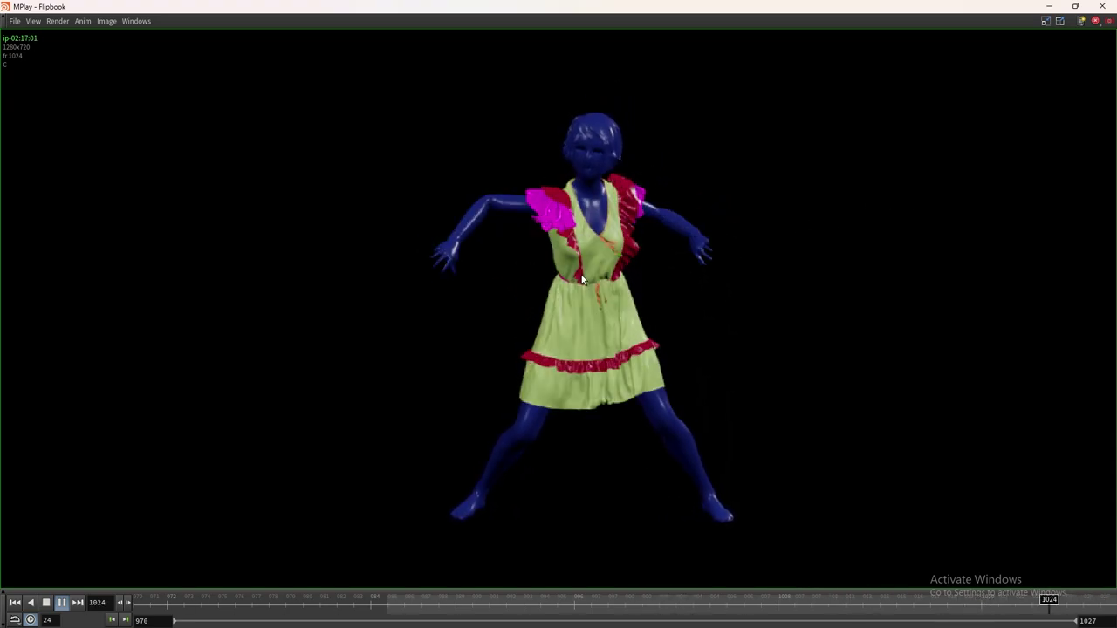
pyautogui.scroll(3, 578, 276)
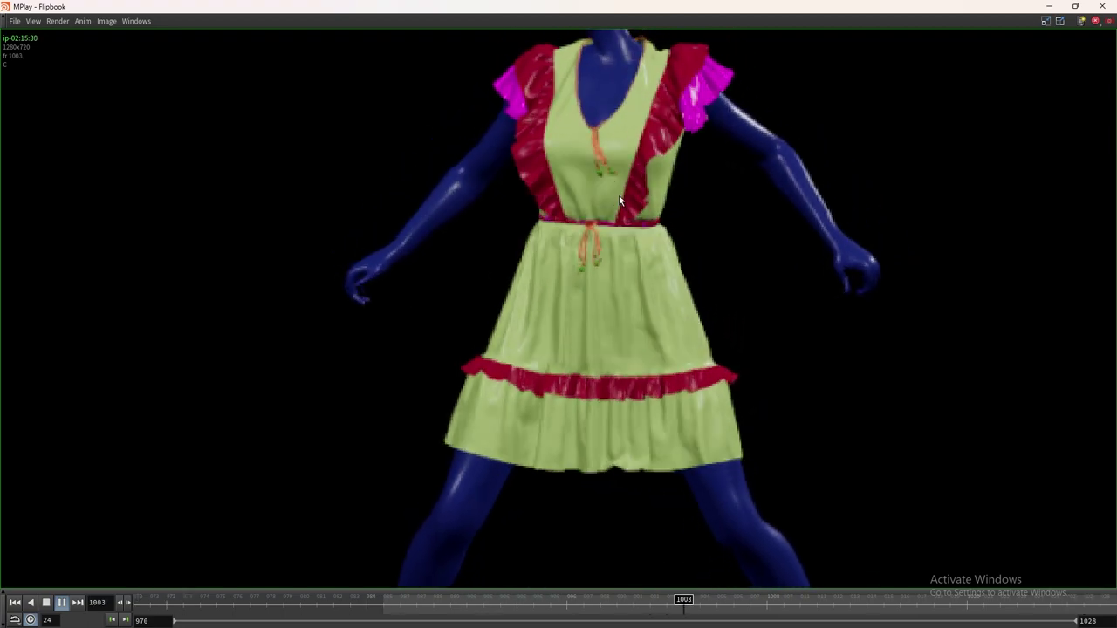
pyautogui.scroll(-4, 615, 197)
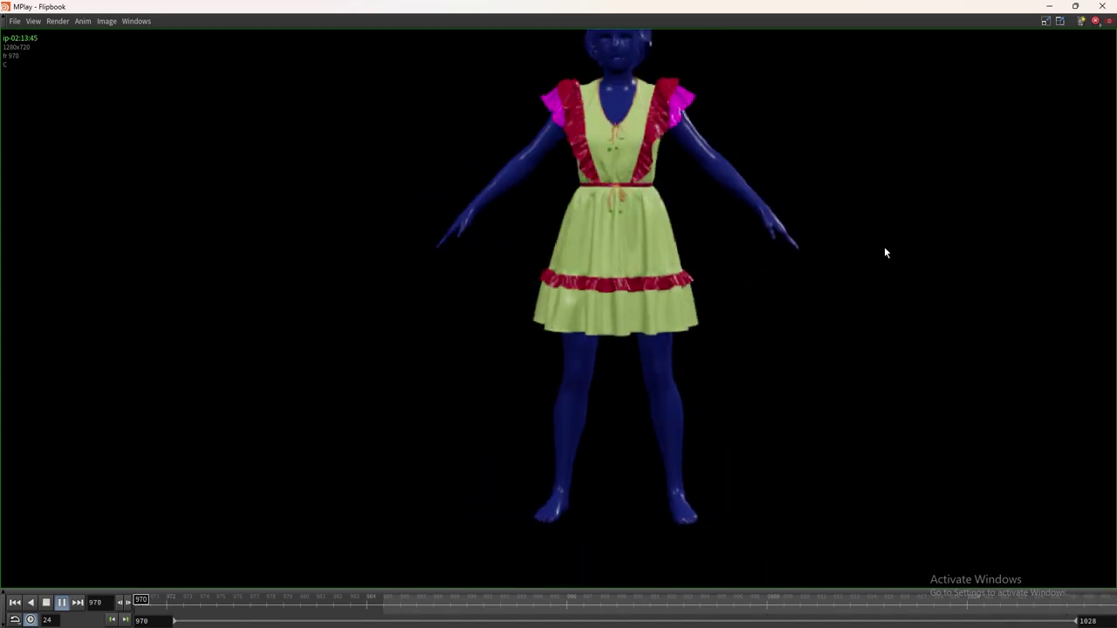
pyautogui.scroll(-1, 880, 248)
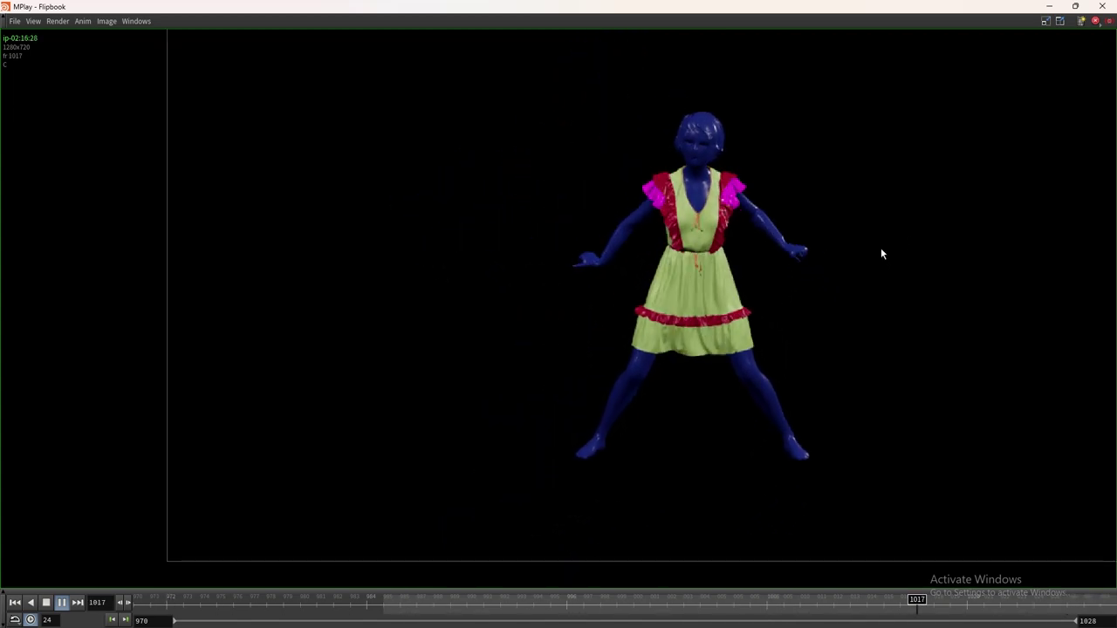
# Leave the flipbook and write the Vellum simulation to disk in sim_cache as version 1, frames 970 to 1150, with base name $HIPNAME.$OS
pyautogui.click(1049, 7)
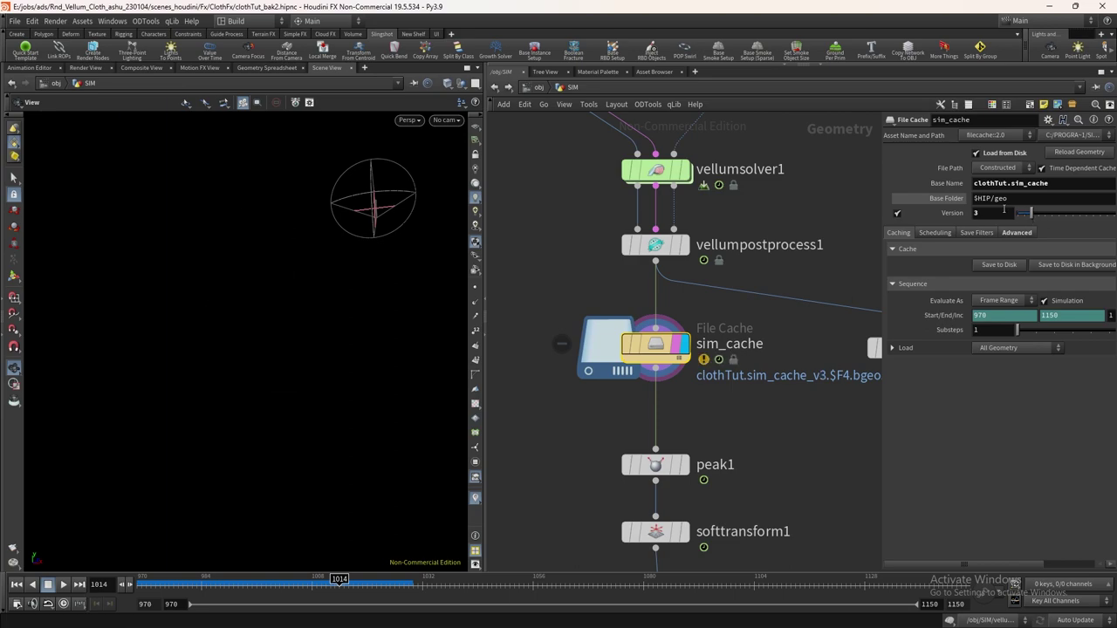
pyautogui.moveTo(879, 191); pyautogui.dragTo(765, 190)
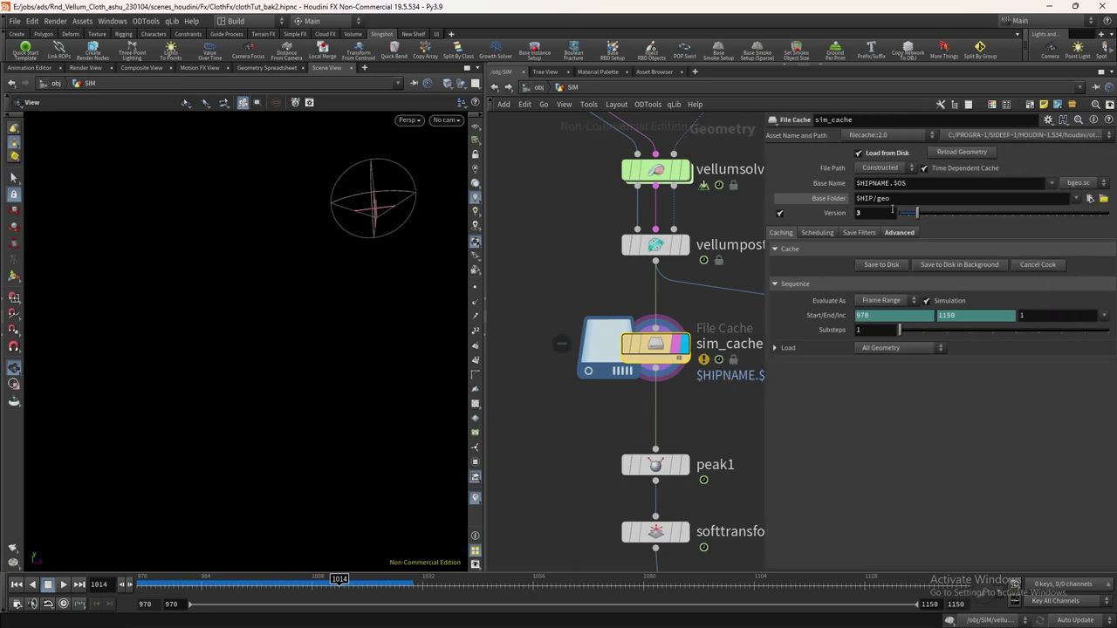
pyautogui.click(873, 264)
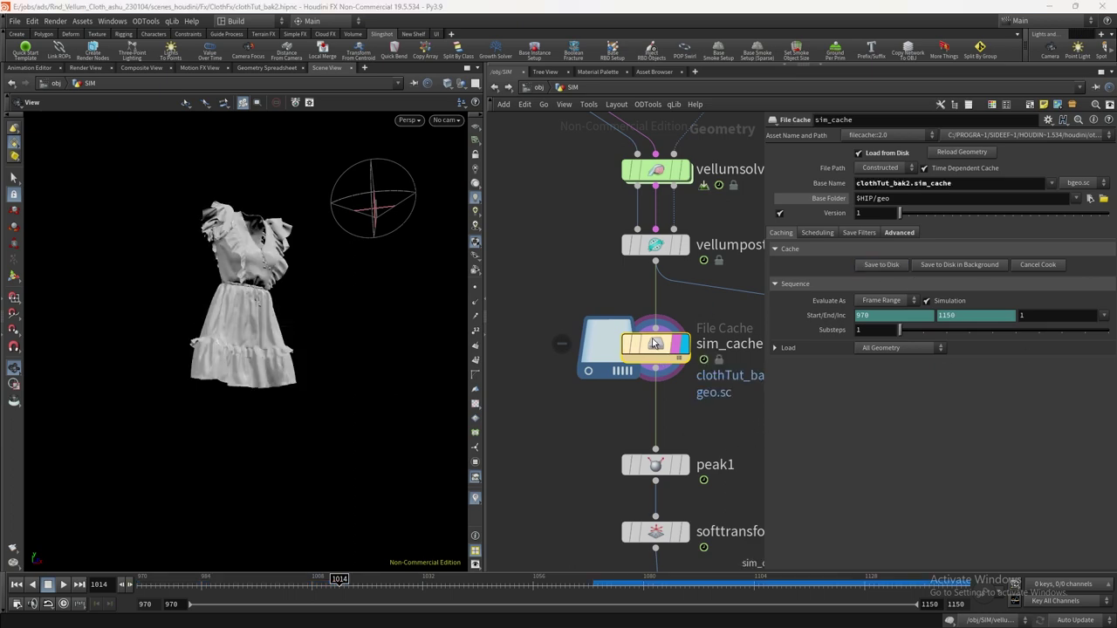
pyautogui.scroll(-3, 723, 411)
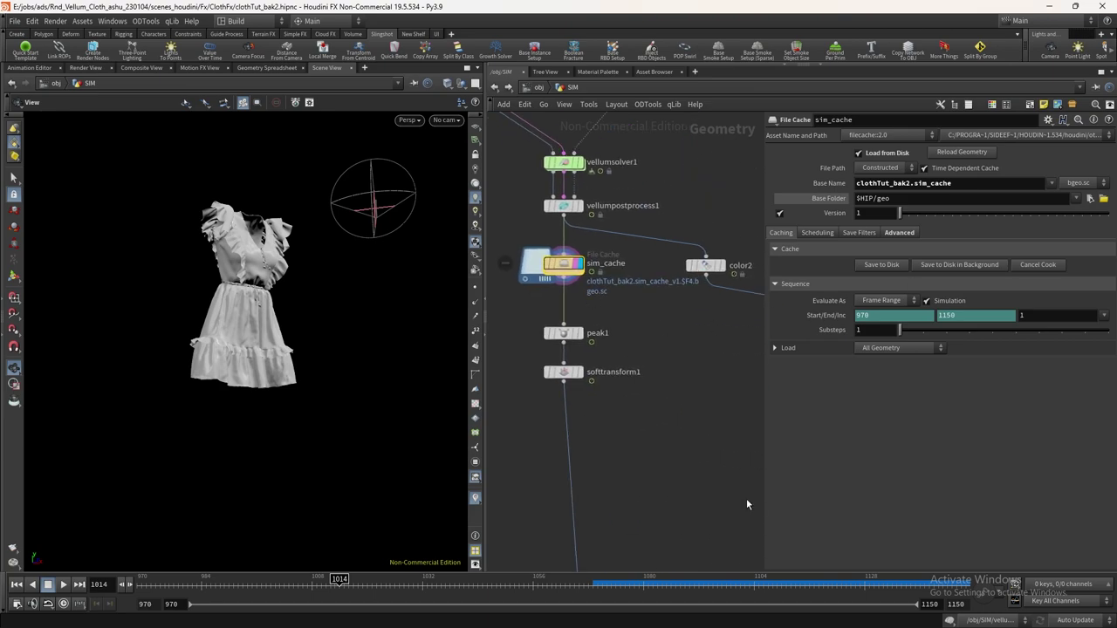
pyautogui.scroll(4, 565, 285)
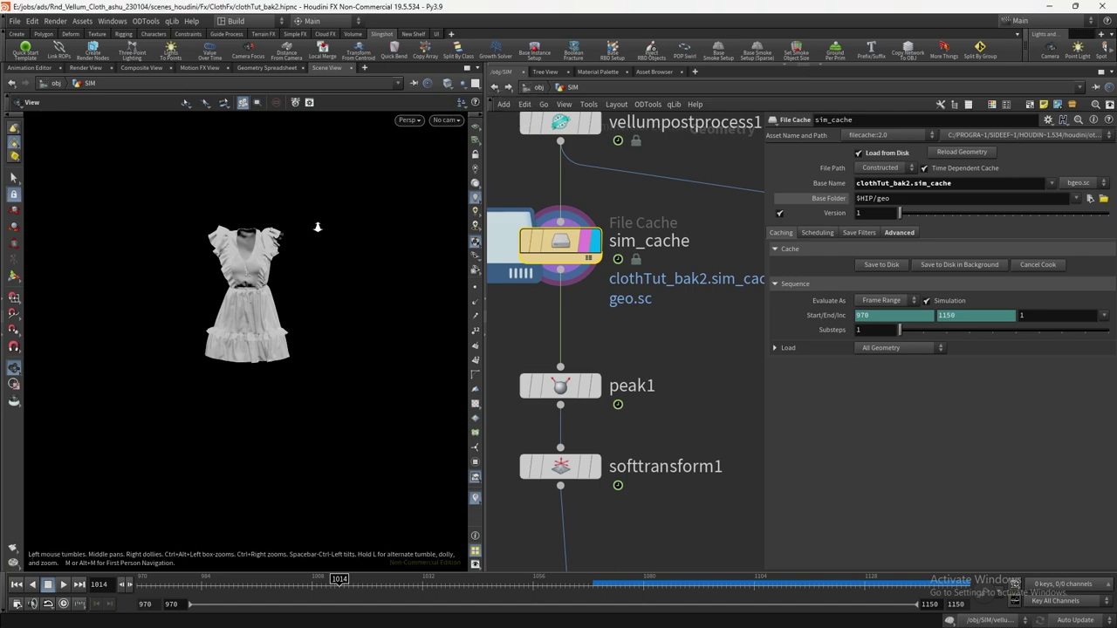
# Look through cam1 and scrub the timeline to check how the cached dress moves
pyautogui.click(445, 119)
pyautogui.click(464, 179)
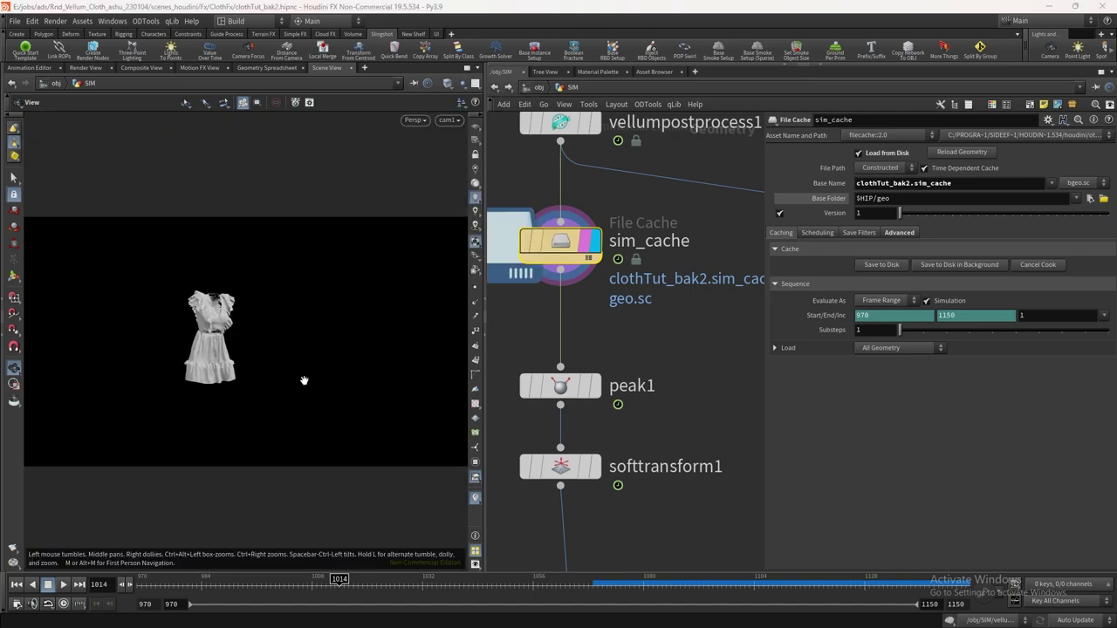
pyautogui.moveTo(213, 580); pyautogui.dragTo(299, 580)
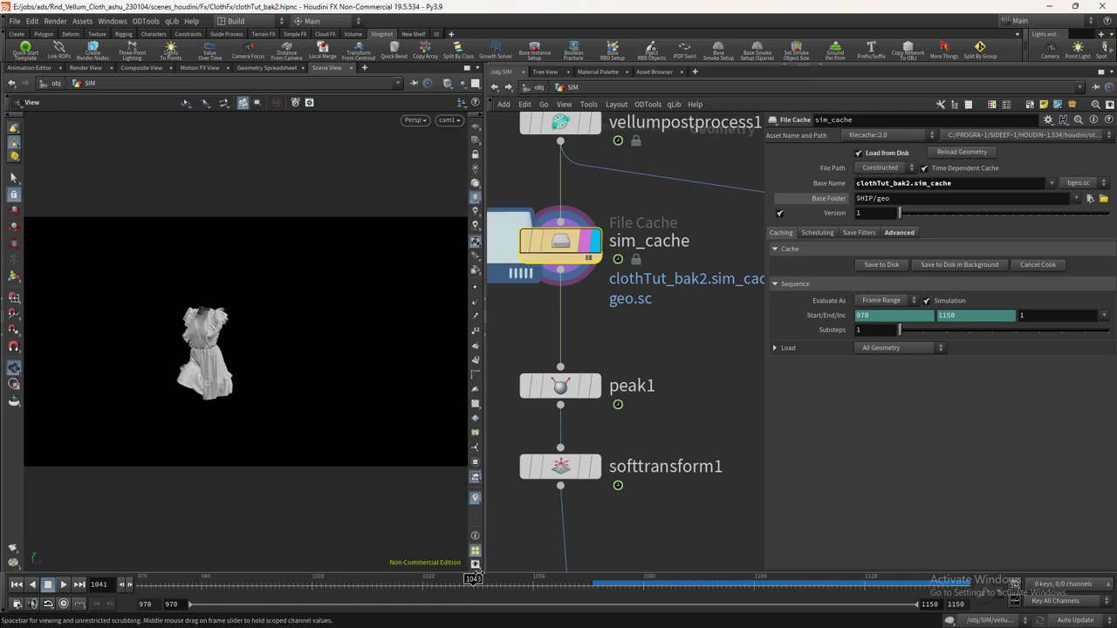
pyautogui.moveTo(203, 262); pyautogui.dragTo(307, 215, button='right')
pyautogui.moveTo(306, 215); pyautogui.dragTo(170, 373)
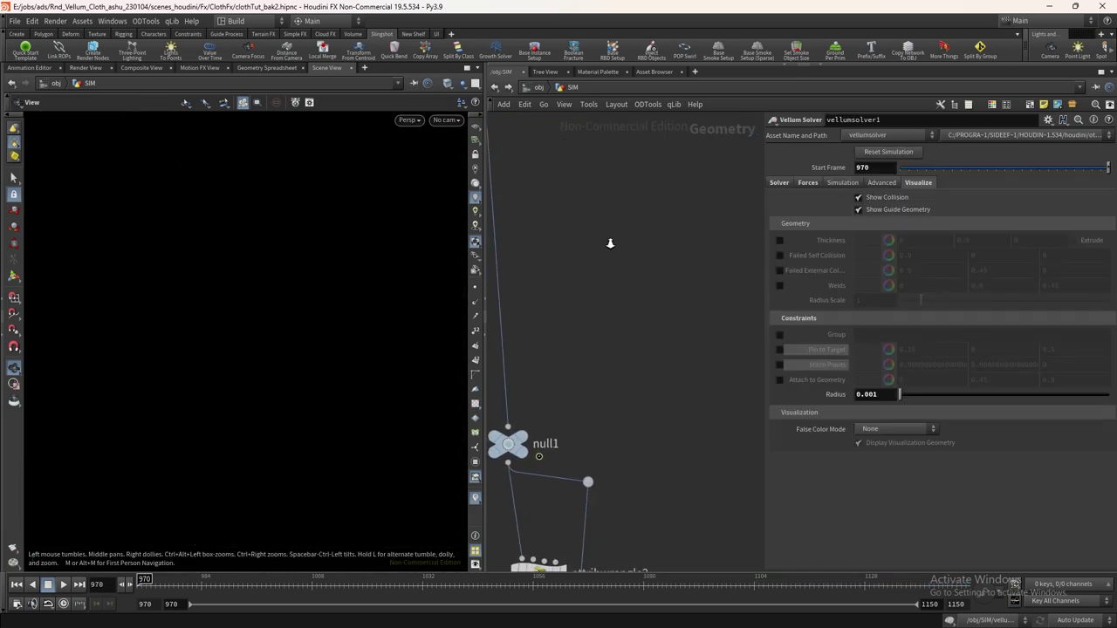
# Bypass the blast3 node that feeds wrap1 so the whole render garment is wrapped
pyautogui.scroll(-5, 610, 244)
pyautogui.scroll(3, 568, 371)
pyautogui.click(573, 371)
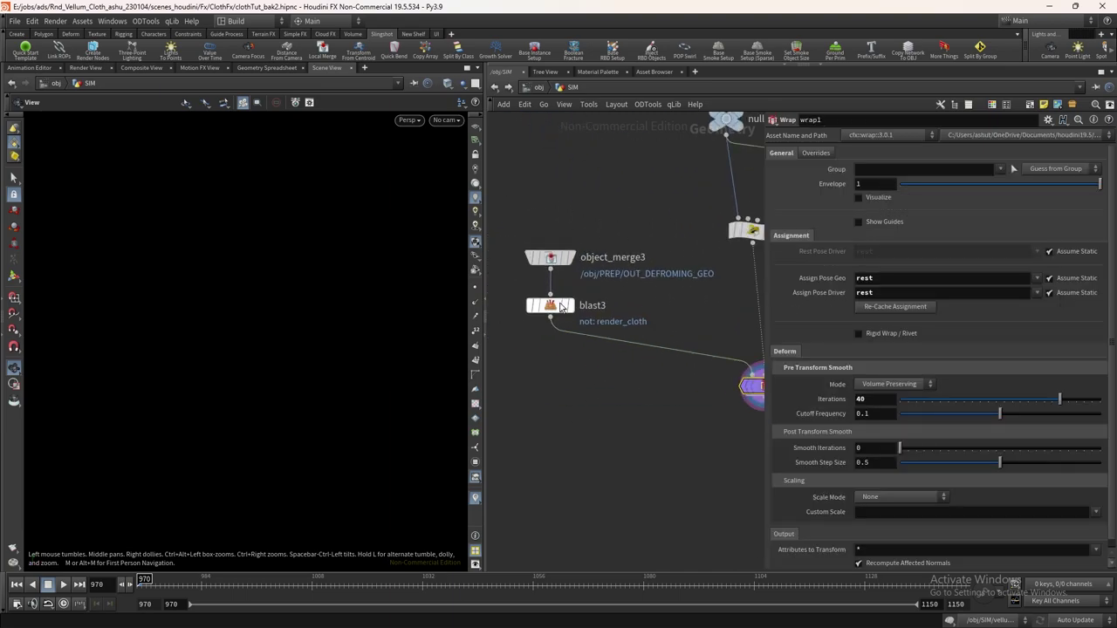
pyautogui.press('g')
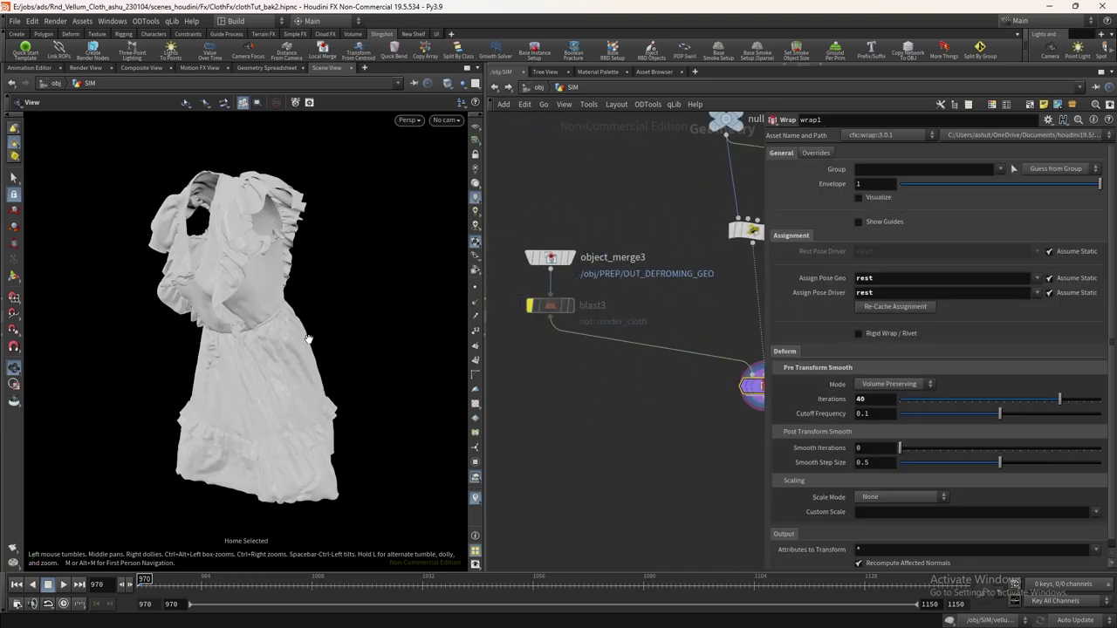
pyautogui.click(548, 307)
pyautogui.scroll(2, 545, 308)
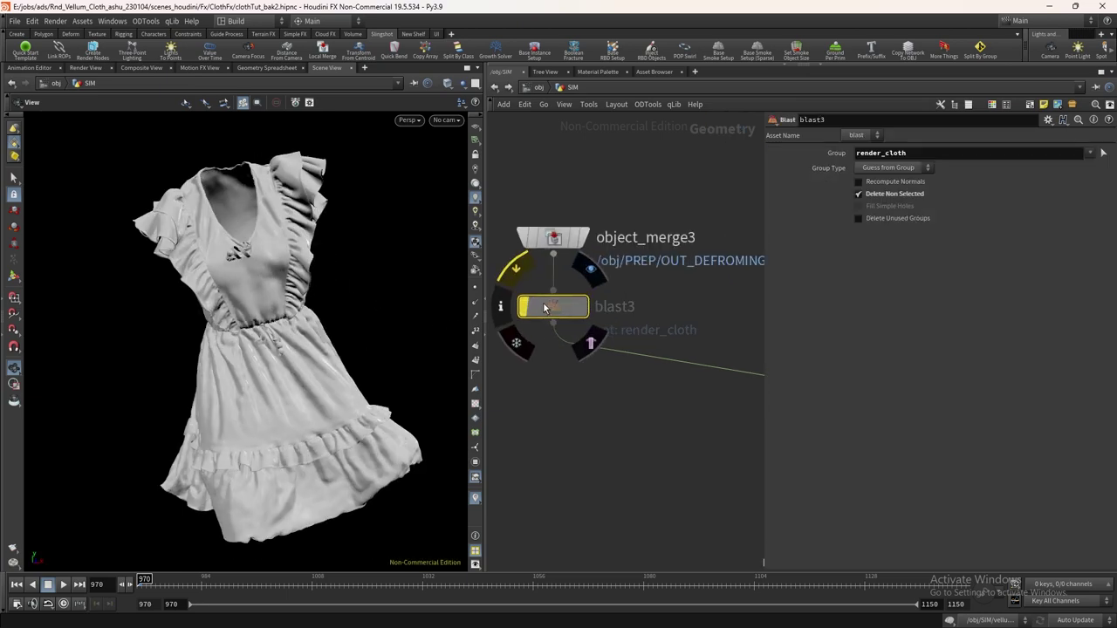
# Inspect the garment's neckline and ribbon up close and compare them with the cached cloth from sim_cache
pyautogui.moveTo(260, 223); pyautogui.dragTo(339, 98, button='right')
pyautogui.moveTo(325, 178); pyautogui.dragTo(328, 319, button='middle')
pyautogui.moveTo(347, 203); pyautogui.dragTo(253, 362)
pyautogui.scroll(3, 589, 308)
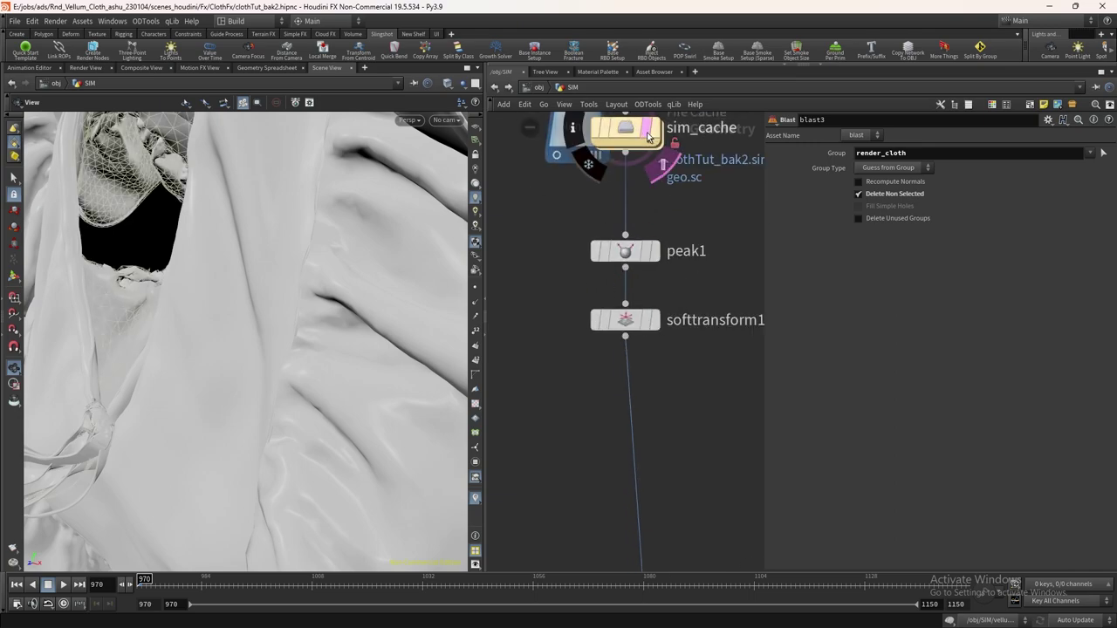
pyautogui.click(649, 136)
pyautogui.moveTo(367, 261); pyautogui.dragTo(428, 278)
pyautogui.scroll(-1, 352, 352)
pyautogui.scroll(-3, 602, 428)
pyautogui.moveTo(646, 521); pyautogui.dragTo(621, 268, button='middle')
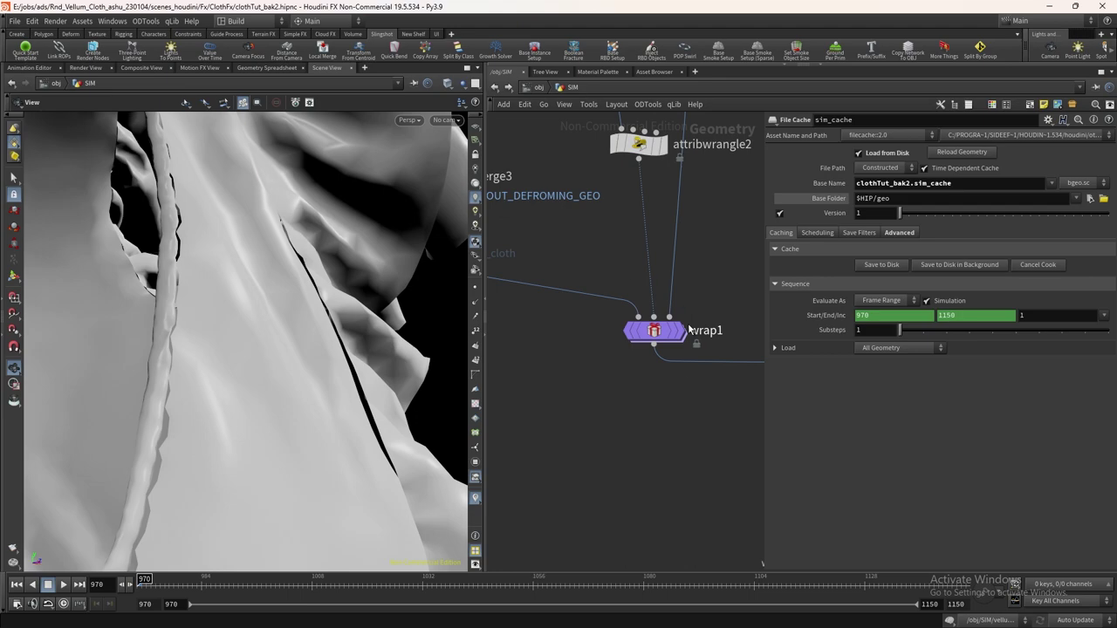
# Display wrap1 and examine the wrapped garment's bodice and ruffles from several angles
pyautogui.click(680, 331)
pyautogui.click(661, 332)
pyautogui.moveTo(329, 393); pyautogui.dragTo(298, 426)
pyautogui.moveTo(297, 426); pyautogui.dragTo(474, 242, button='right')
pyautogui.moveTo(349, 280); pyautogui.dragTo(323, 342)
pyautogui.moveTo(324, 342); pyautogui.dragTo(417, 235, button='right')
pyautogui.moveTo(418, 235); pyautogui.dragTo(339, 285)
pyautogui.moveTo(339, 285); pyautogui.dragTo(424, 296, button='right')
pyautogui.moveTo(424, 297); pyautogui.dragTo(413, 345, button='middle')
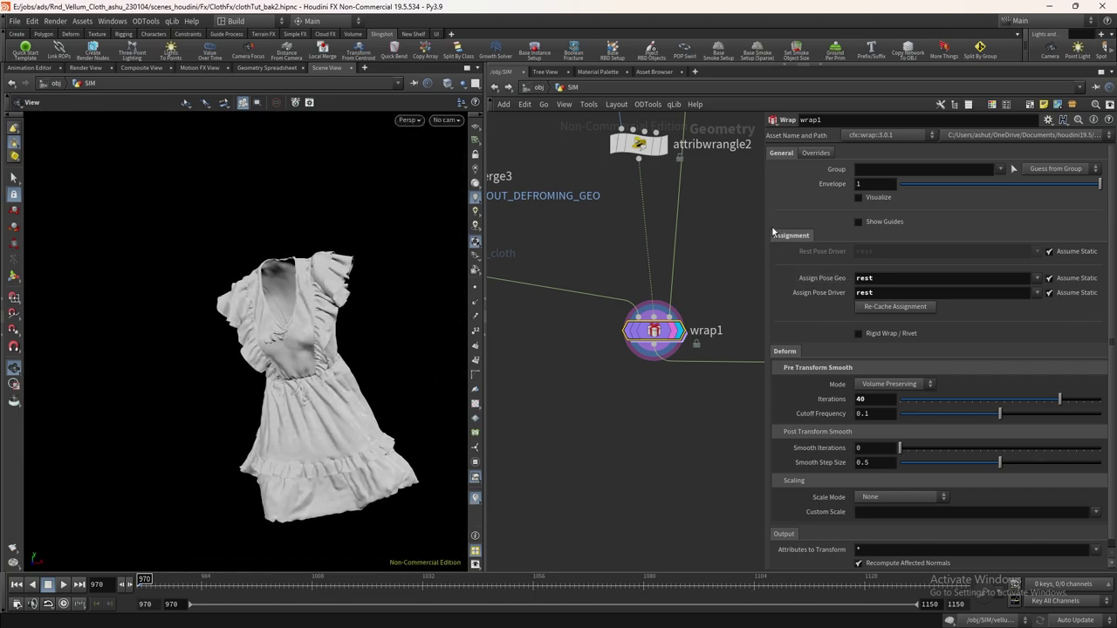
# Create five overrides on wrap1 and turn on its Visualize option
pyautogui.click(816, 152)
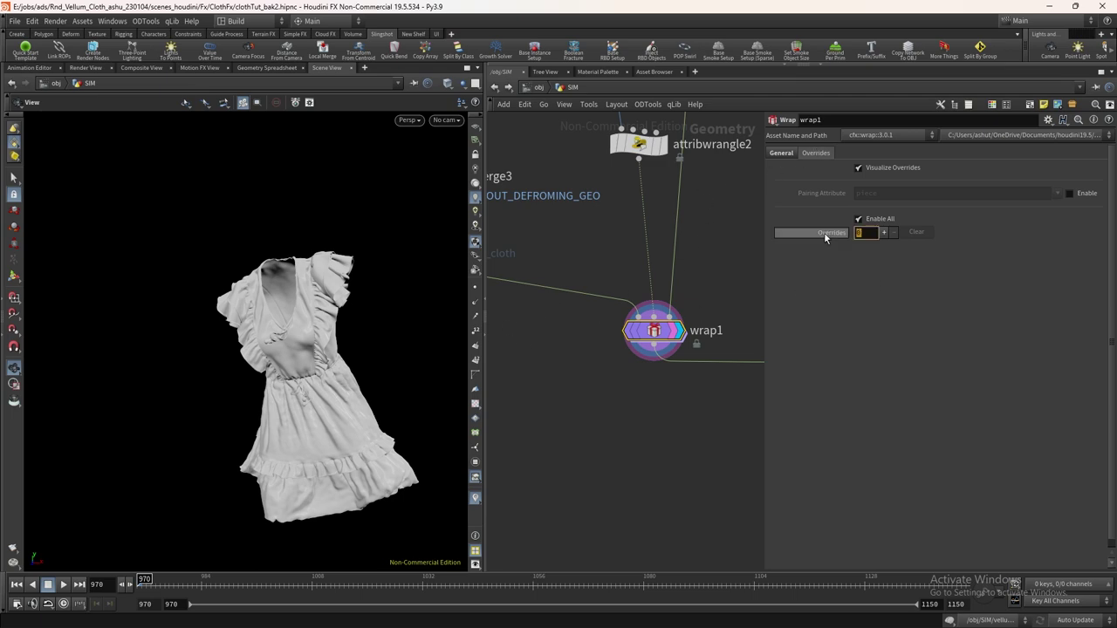
pyautogui.write('5')
pyautogui.press('Return')
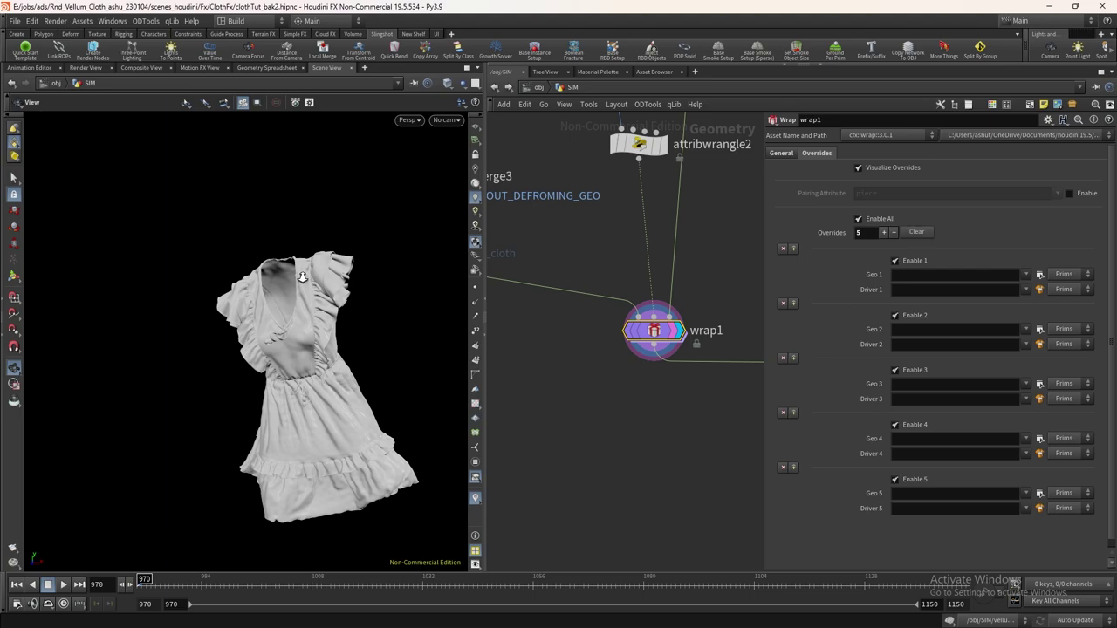
pyautogui.moveTo(328, 337); pyautogui.dragTo(297, 281)
pyautogui.scroll(3, 315, 279)
pyautogui.moveTo(667, 308); pyautogui.dragTo(664, 368, button='middle')
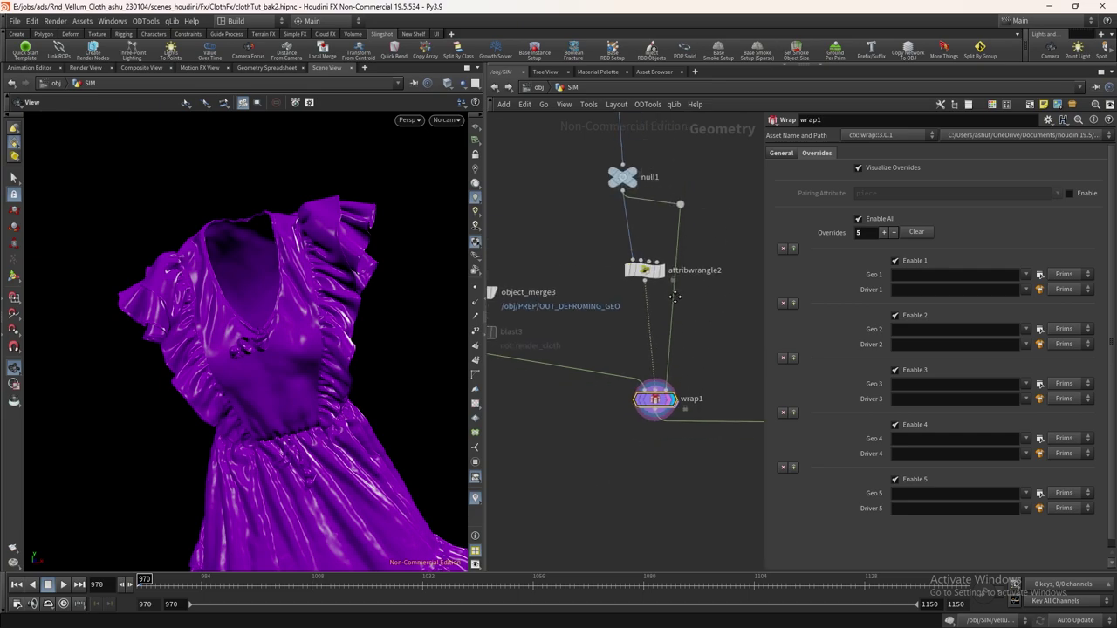
# Pair the render_button geometry with the buttons driver in wrap1's first override
pyautogui.moveTo(717, 344); pyautogui.dragTo(660, 296, button='middle')
pyautogui.click(523, 251)
pyautogui.scroll(3, 742, 346)
pyautogui.click(614, 338)
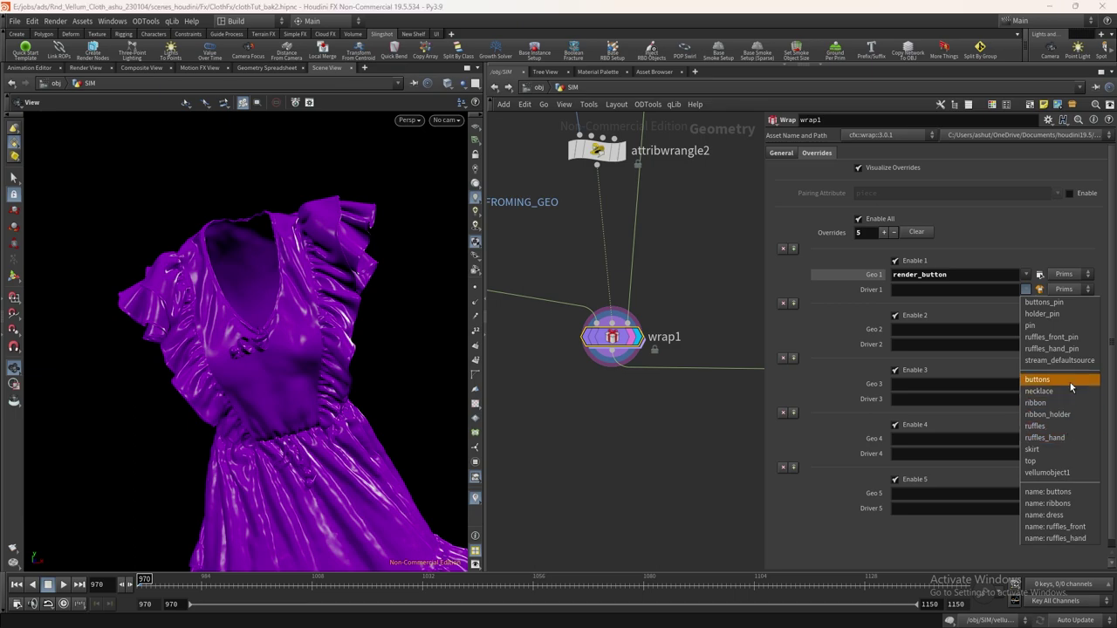
# Examine the highlighted necklace and waist bow buttons from close range to verify the first override's pairing
pyautogui.moveTo(233, 351); pyautogui.dragTo(212, 356)
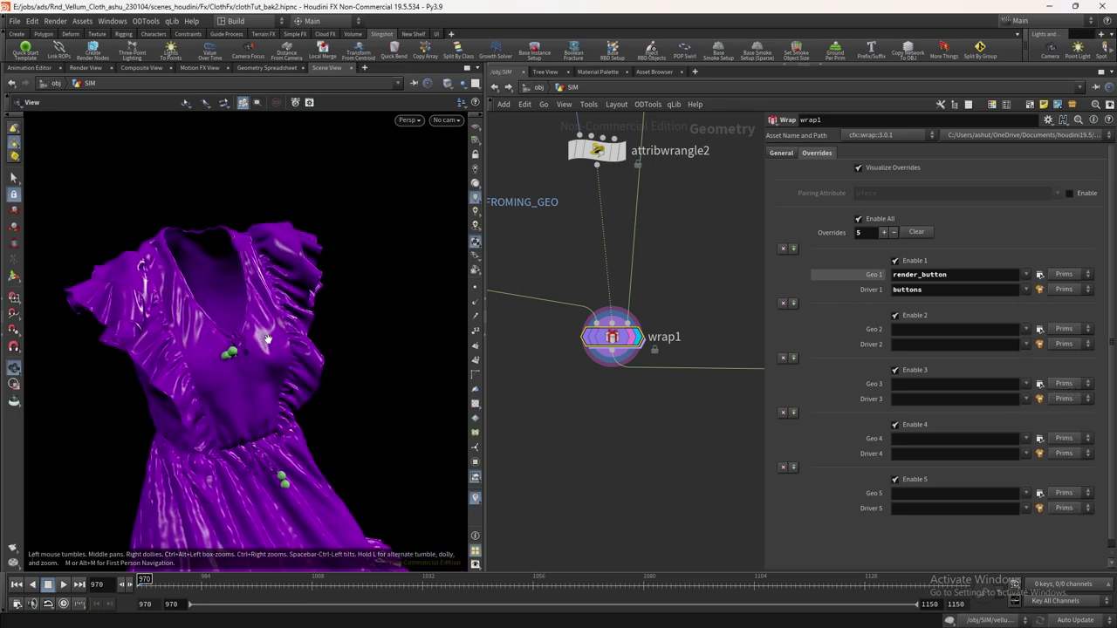
pyautogui.moveTo(212, 356); pyautogui.dragTo(250, 349, button='right')
pyautogui.moveTo(249, 349); pyautogui.dragTo(165, 363)
pyautogui.moveTo(165, 363); pyautogui.dragTo(242, 352, button='right')
pyautogui.moveTo(242, 352); pyautogui.dragTo(392, 294)
pyautogui.moveTo(392, 294); pyautogui.dragTo(205, 315, button='right')
pyautogui.moveTo(205, 315); pyautogui.dragTo(227, 175, button='middle')
pyautogui.moveTo(227, 174); pyautogui.dragTo(451, 198)
pyautogui.moveTo(452, 197); pyautogui.dragTo(445, 246, button='right')
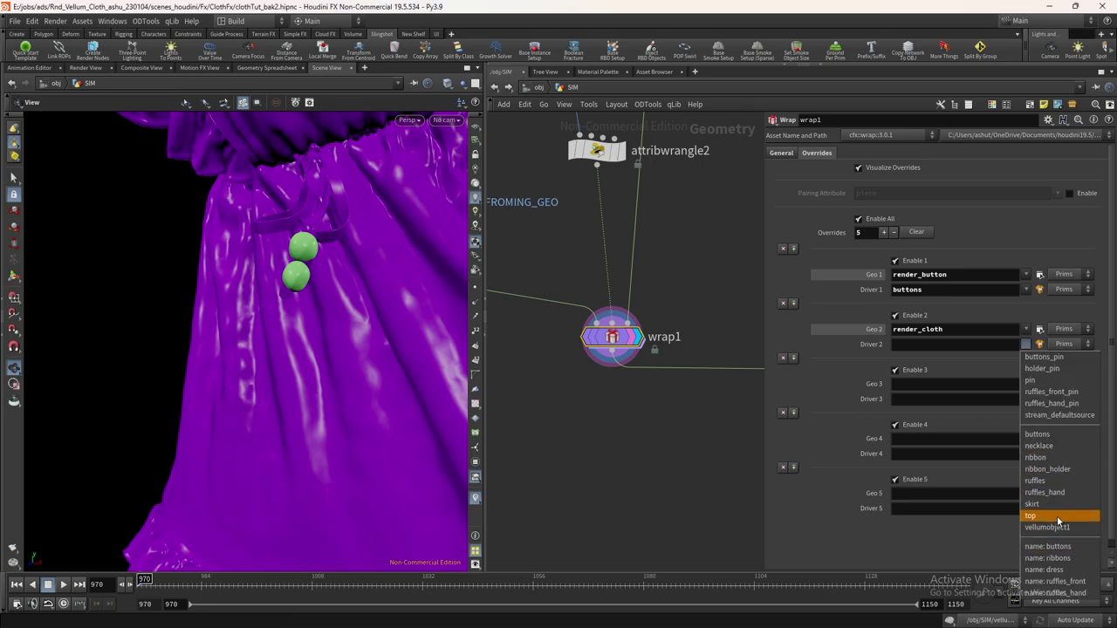
pyautogui.click(1026, 345)
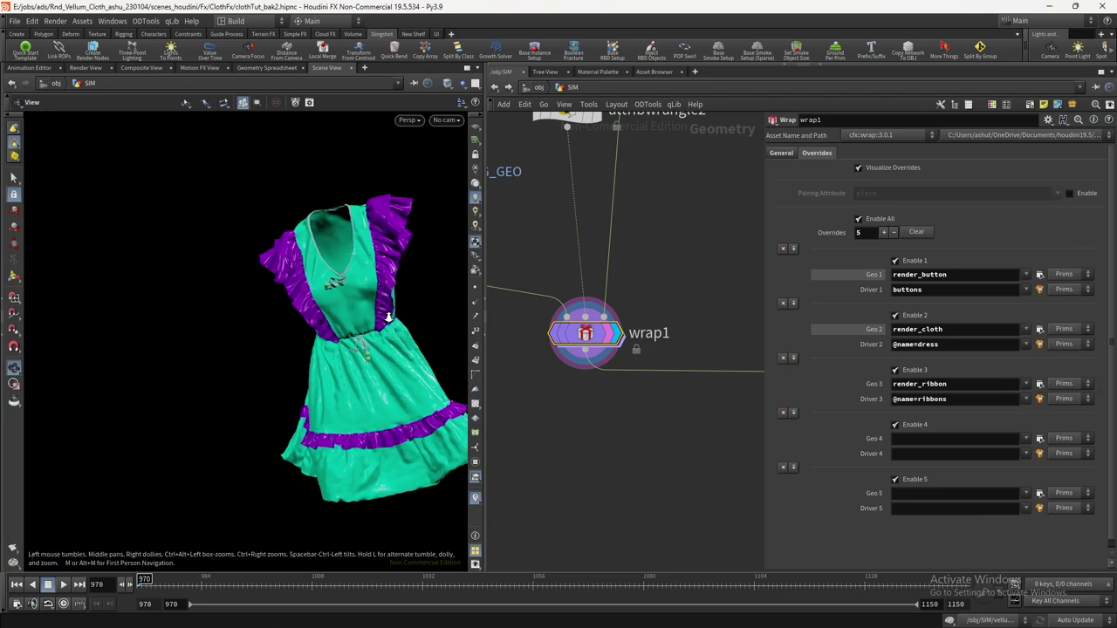
pyautogui.scroll(5, 451, 321)
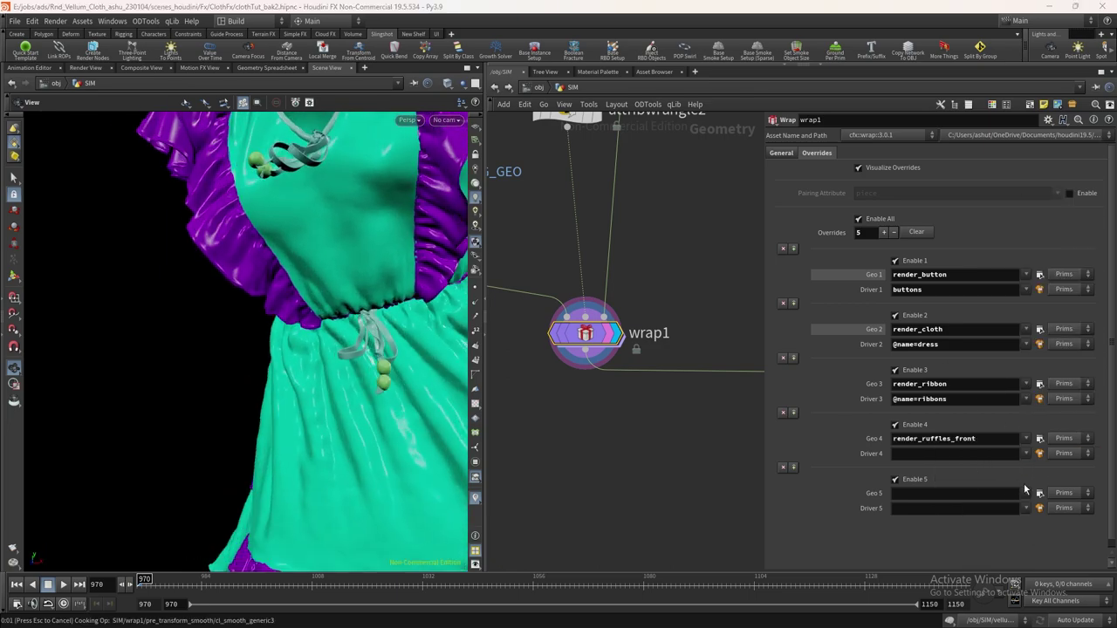
pyautogui.click(1025, 493)
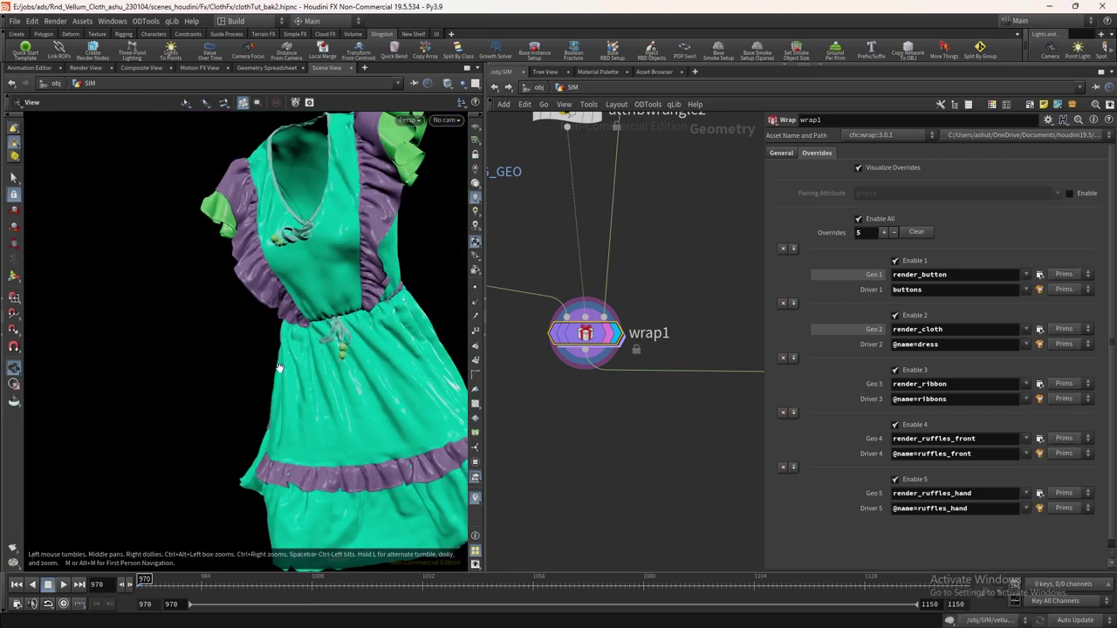
# Inspect the colour-coded garment up close, checking the skirt ruffle and the dress surface around it
pyautogui.scroll(-3, 282, 317)
pyautogui.scroll(6, 278, 320)
pyautogui.scroll(3, 278, 320)
pyautogui.moveTo(278, 321); pyautogui.dragTo(260, 339)
pyautogui.scroll(4, 247, 451)
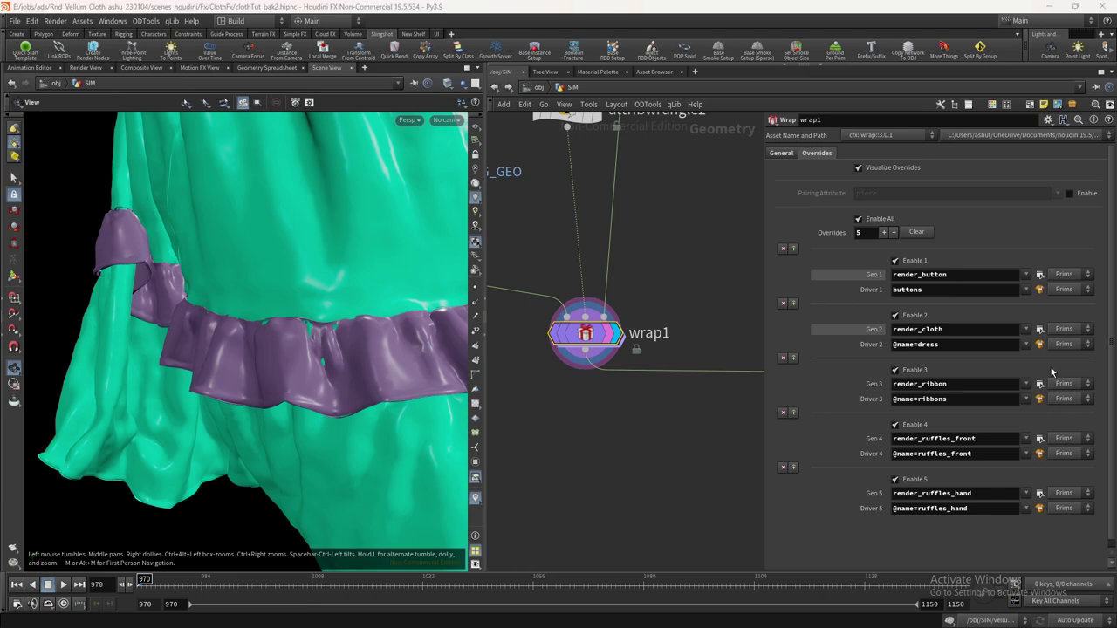
pyautogui.moveTo(286, 358); pyautogui.dragTo(244, 453)
# Insert a Fuse node between blast3 and wrap1 and display its result
pyautogui.moveTo(588, 390); pyautogui.dragTo(620, 466, button='middle')
pyautogui.press('Tab')
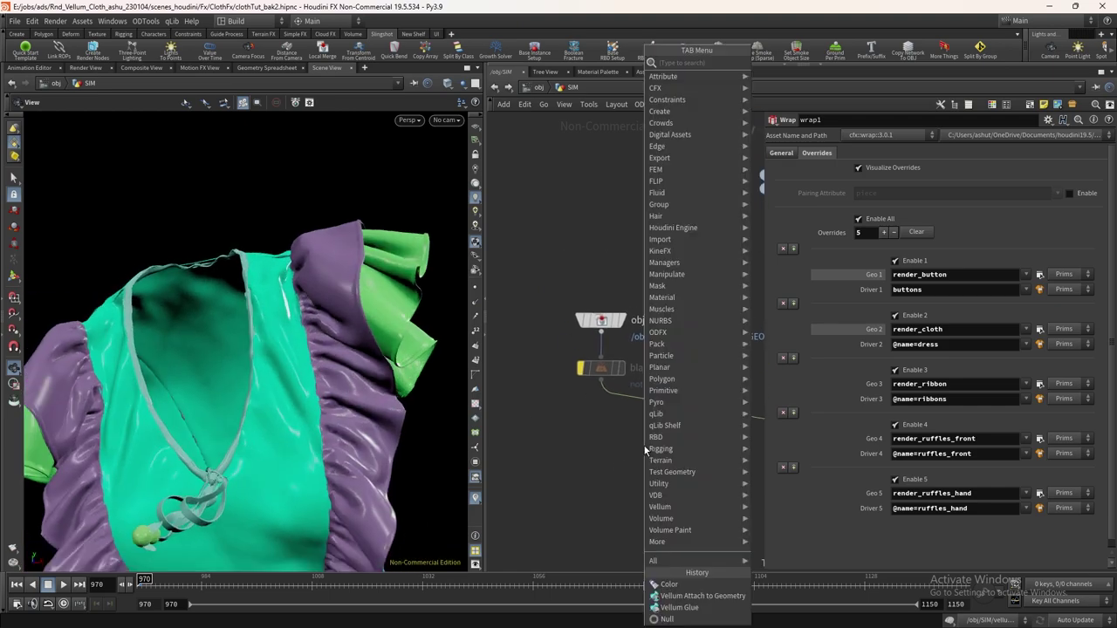
pyautogui.press('Return')
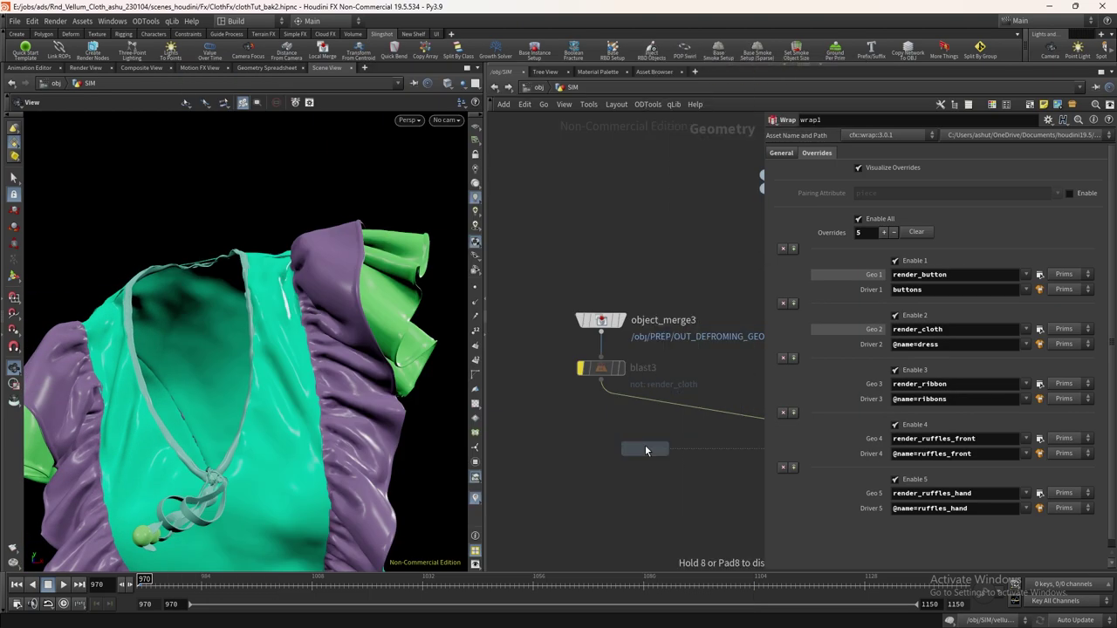
pyautogui.click(645, 445)
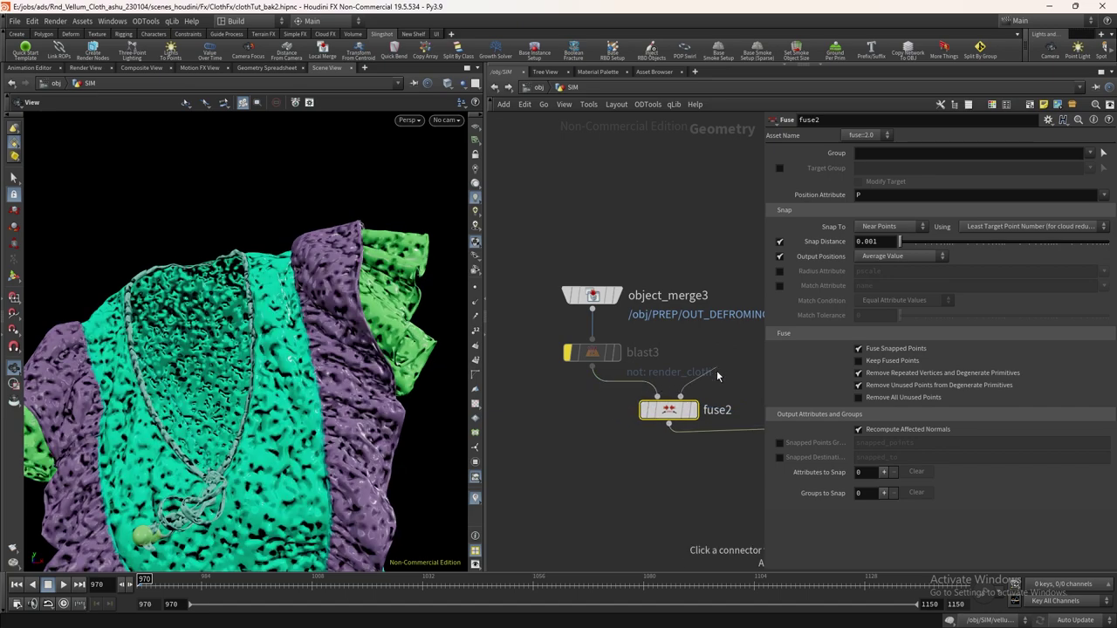
pyautogui.moveTo(677, 418); pyautogui.dragTo(600, 424)
pyautogui.scroll(1, 596, 407)
pyautogui.click(612, 419)
pyautogui.click(621, 418)
# Show the mesh wireframe, display wrap1, and set its Pre Transform Smooth iterations to 14
pyautogui.press('w')
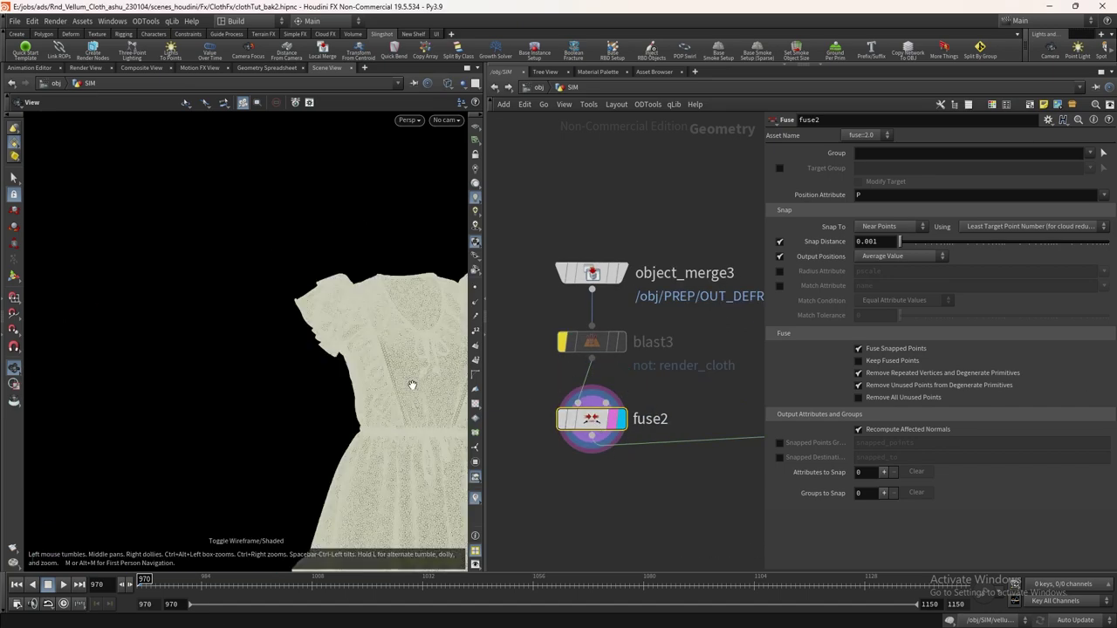
pyautogui.scroll(8, 411, 384)
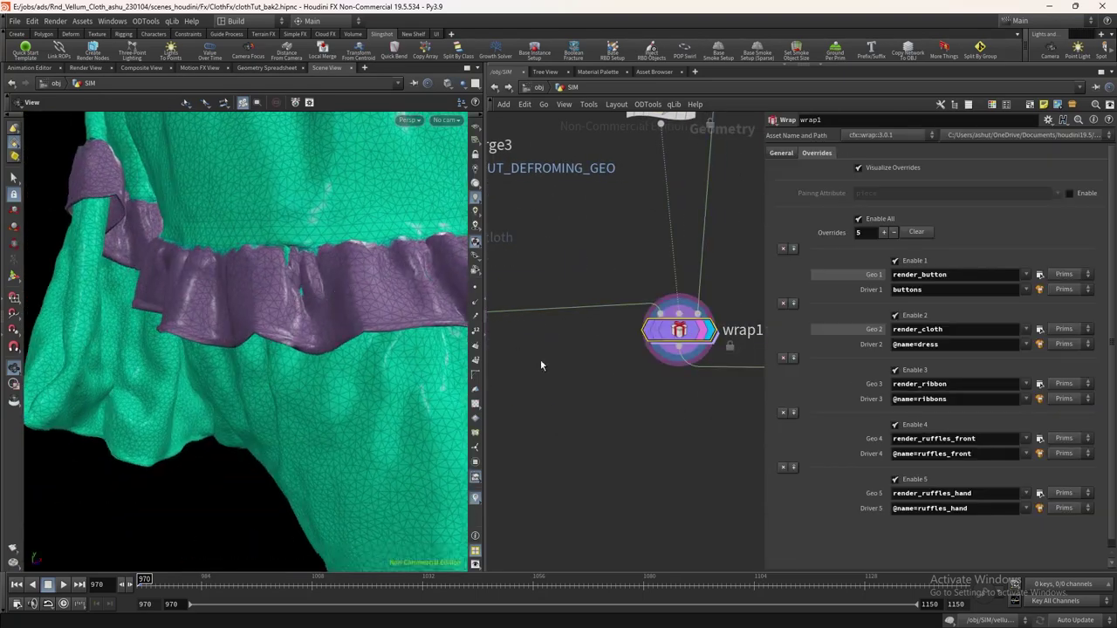
pyautogui.scroll(-3, 609, 400)
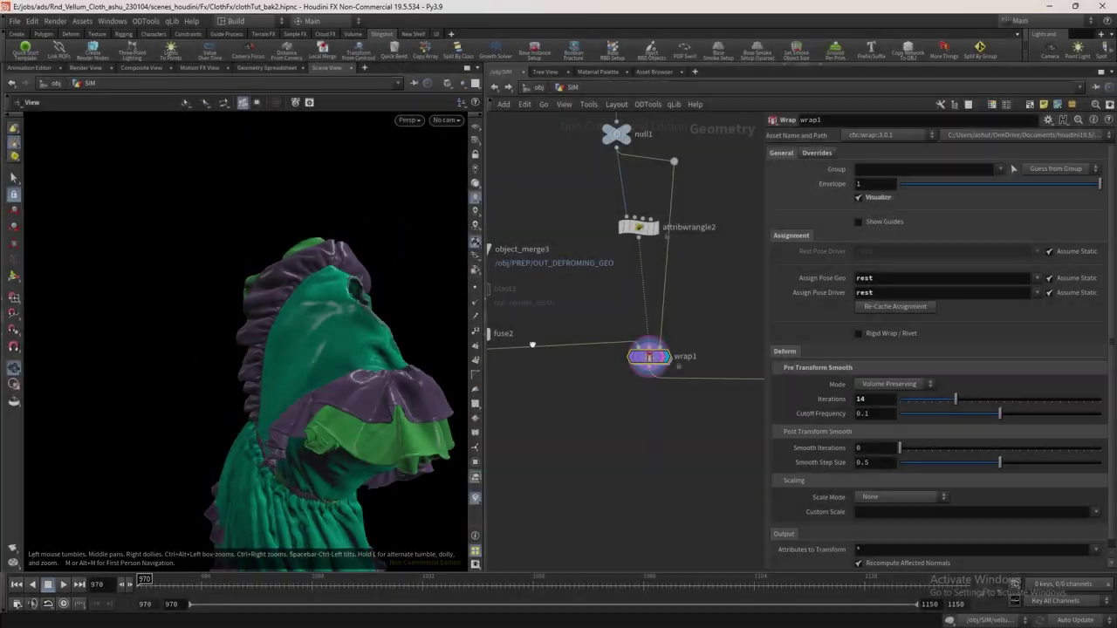
pyautogui.moveTo(357, 349); pyautogui.dragTo(384, 340)
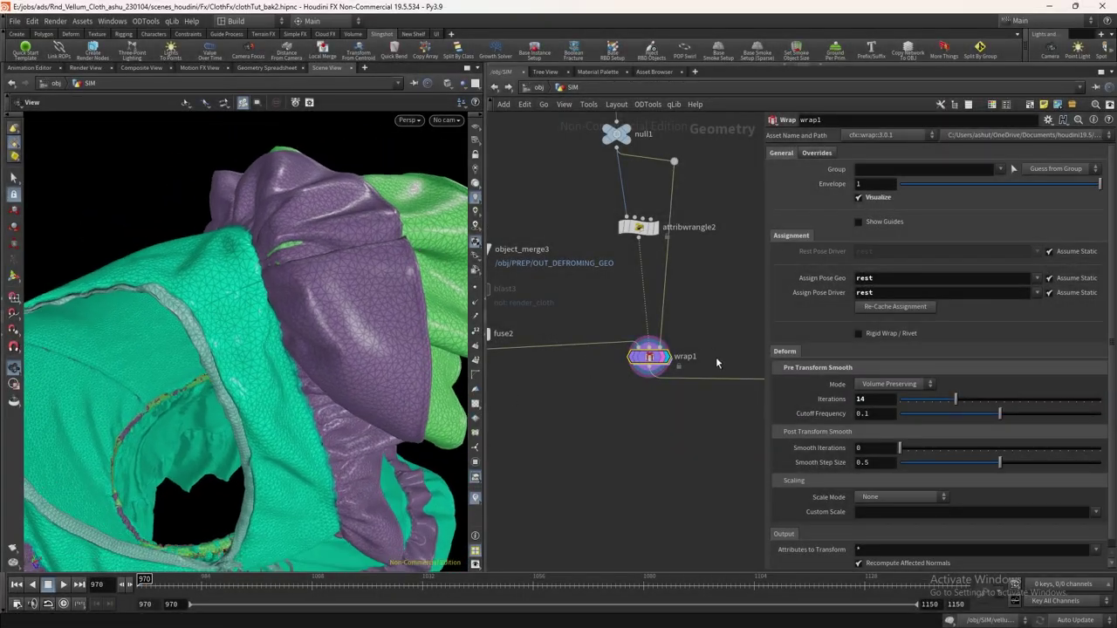
# Examine where the shoulder ruffle meets the dress, comparing the wrapped garment with the softtransform1 and null1 stages
pyautogui.scroll(-3, 669, 323)
pyautogui.scroll(3, 600, 198)
pyautogui.click(621, 184)
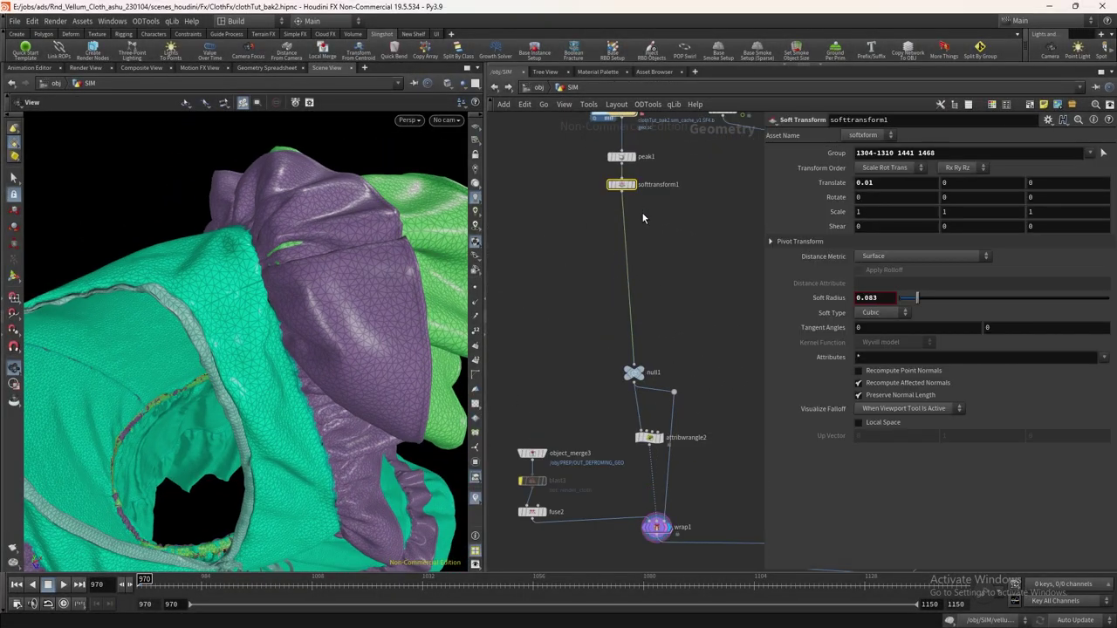
pyautogui.moveTo(327, 301); pyautogui.dragTo(403, 220)
pyautogui.scroll(-4, 285, 349)
pyautogui.scroll(3, 659, 390)
pyautogui.click(626, 353)
pyautogui.click(617, 361)
pyautogui.scroll(5, 324, 294)
pyautogui.scroll(-3, 639, 419)
pyautogui.moveTo(676, 548); pyautogui.dragTo(664, 423, button='middle')
pyautogui.scroll(3, 662, 422)
pyautogui.click(641, 414)
pyautogui.moveTo(327, 374); pyautogui.dragTo(340, 227)
# Insert a second Soft Transform node between softtransform1 and null1, display it, and expand its pivot settings
pyautogui.moveTo(580, 157); pyautogui.dragTo(634, 539, button='middle')
pyautogui.press('Tab')
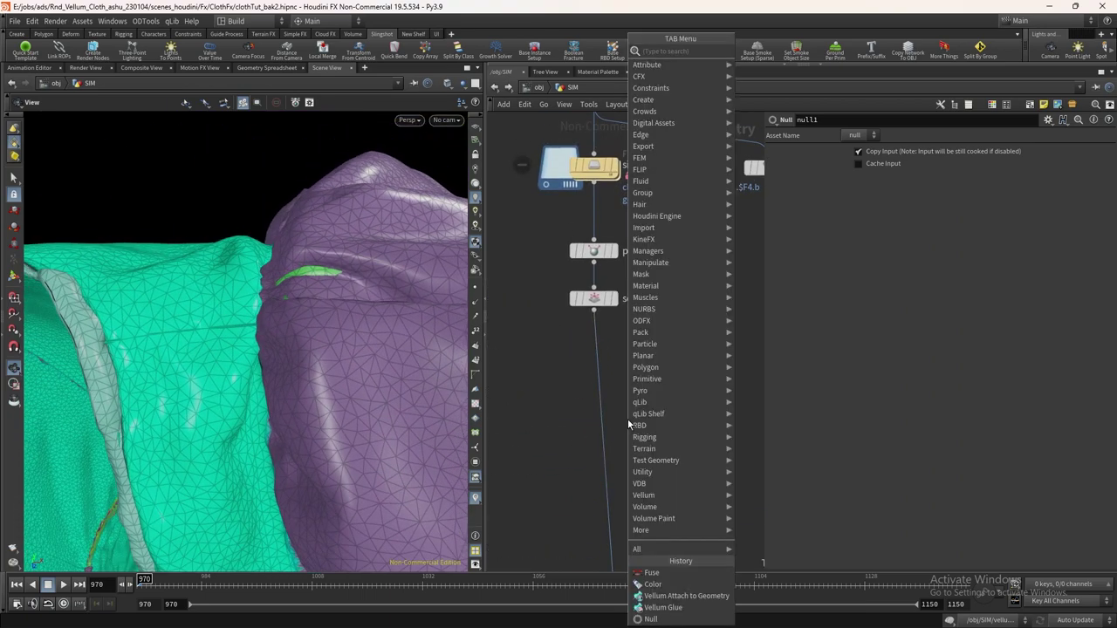
pyautogui.write('soft')
pyautogui.press('Return')
pyautogui.click(599, 401)
pyautogui.moveTo(606, 403); pyautogui.dragTo(597, 405)
pyautogui.click(609, 403)
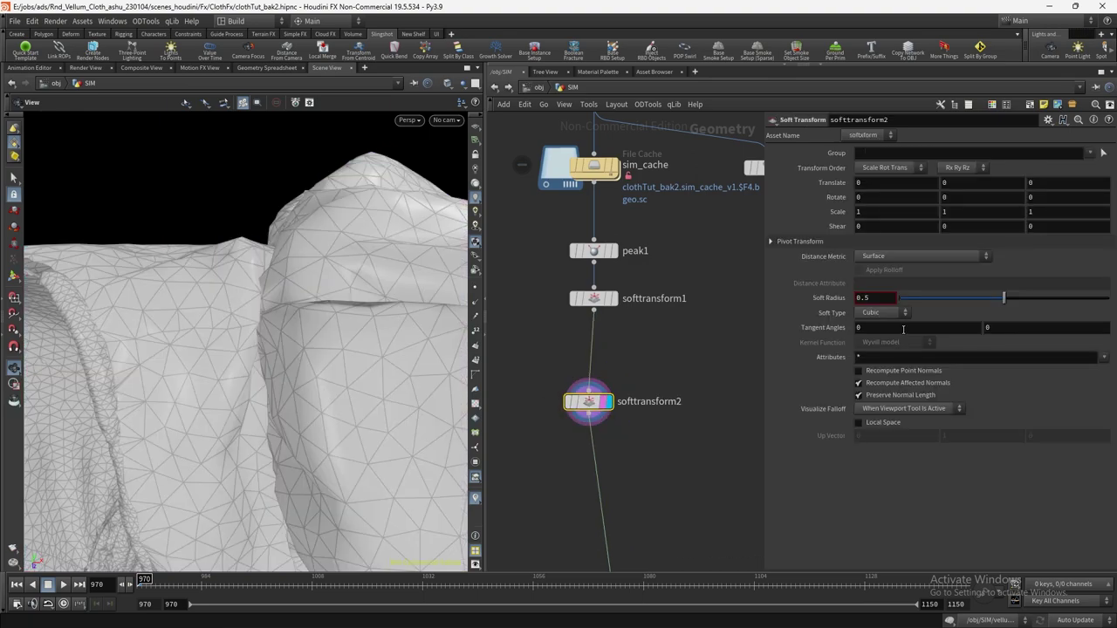
pyautogui.click(812, 241)
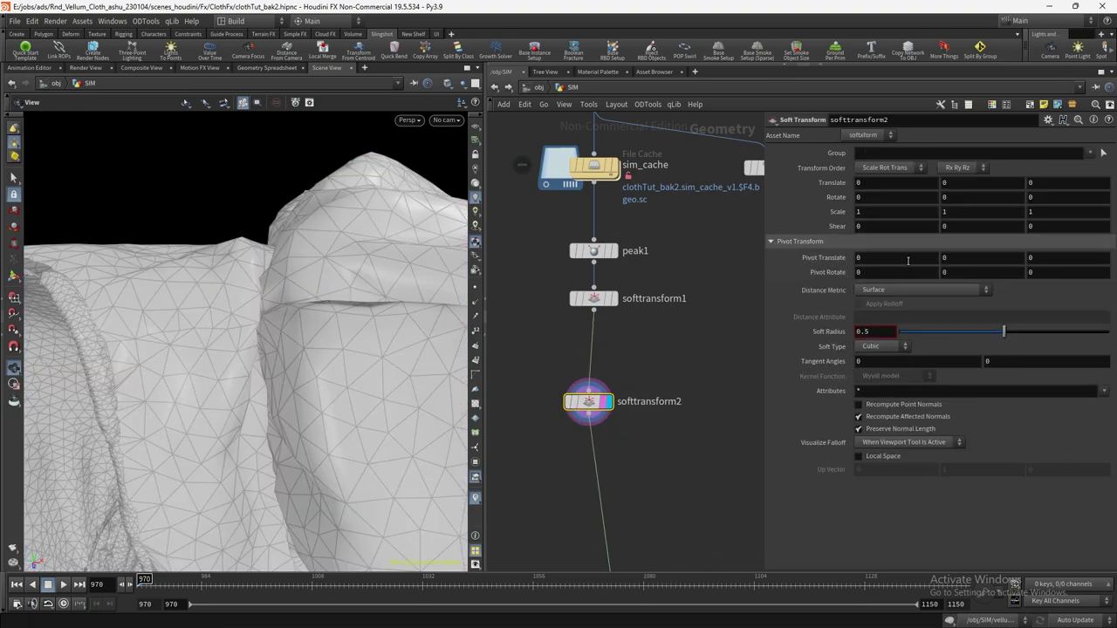
# Set softtransform2's Pivot Translate to the geometry centroid with the expressions $GCX, $GCY and $GCZ
pyautogui.write('$GCX')
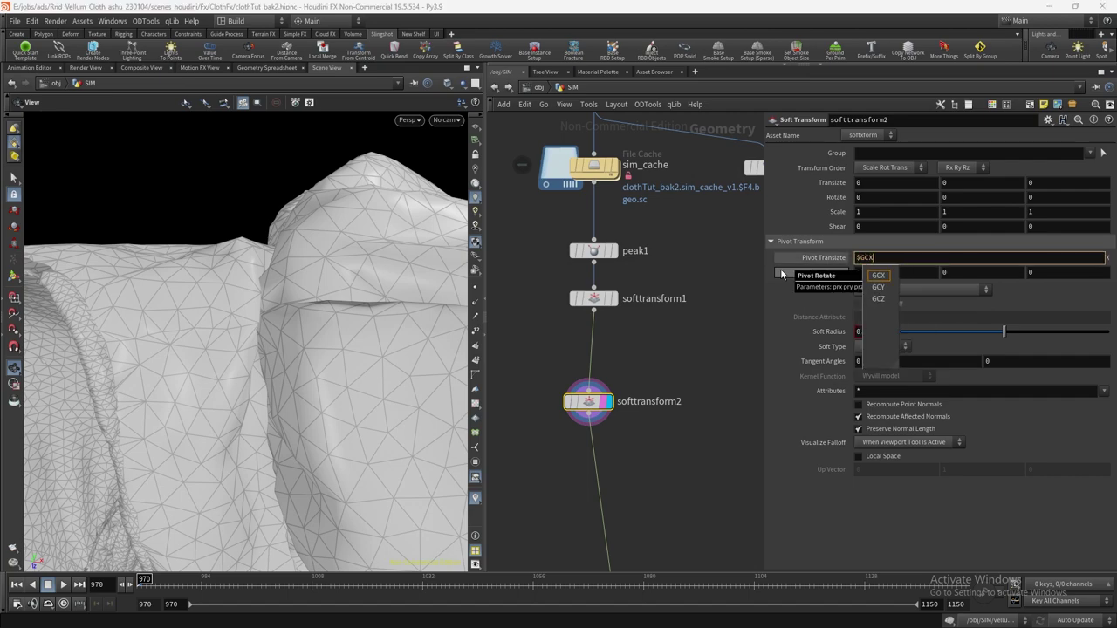
pyautogui.write('$GC')
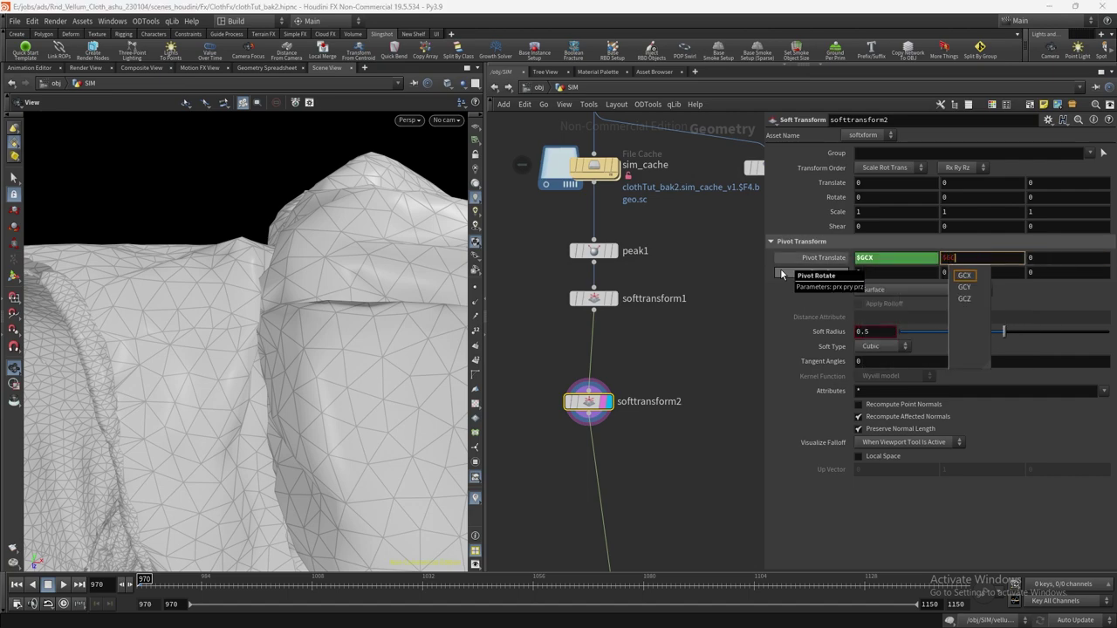
pyautogui.write('Y')
pyautogui.press('Tab')
pyautogui.write('$')
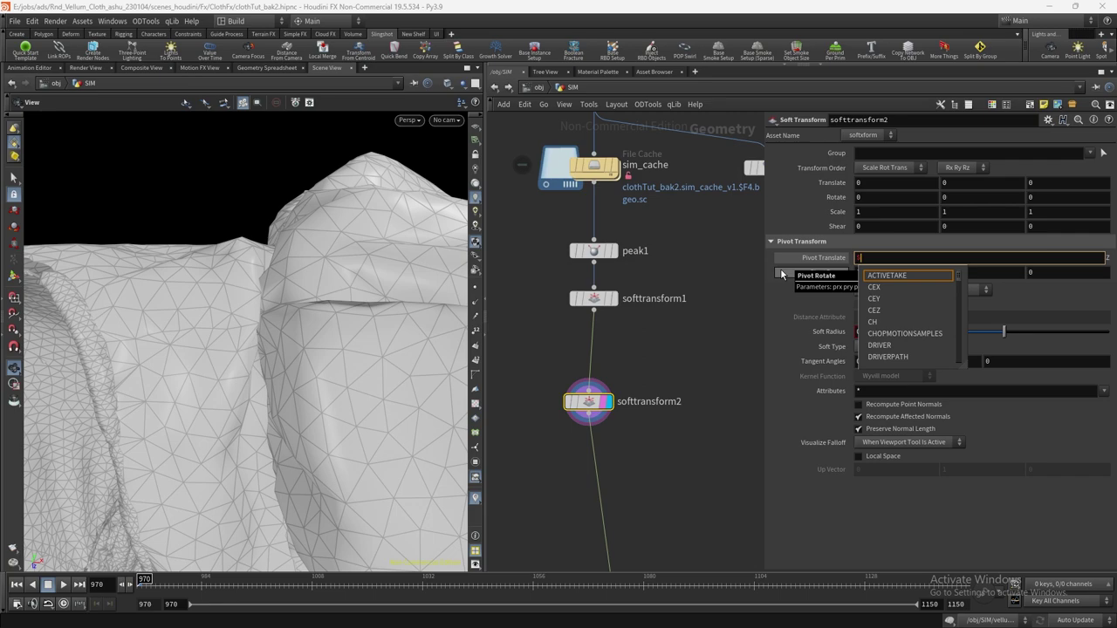
pyautogui.write('GCZ')
pyautogui.press('Return')
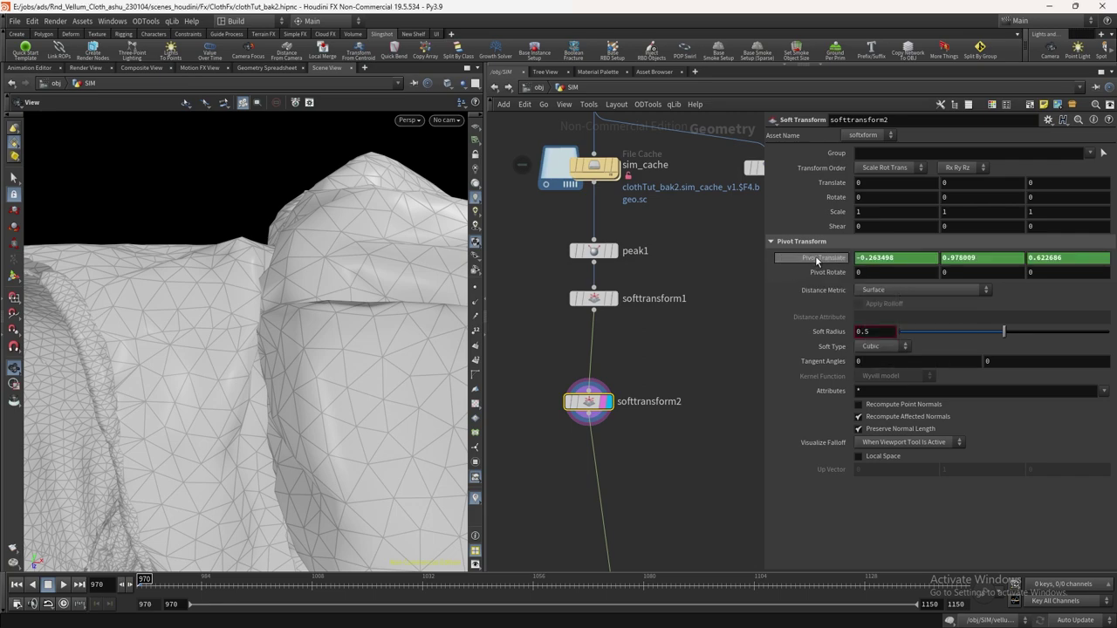
pyautogui.scroll(-5, 289, 332)
pyautogui.click(1105, 154)
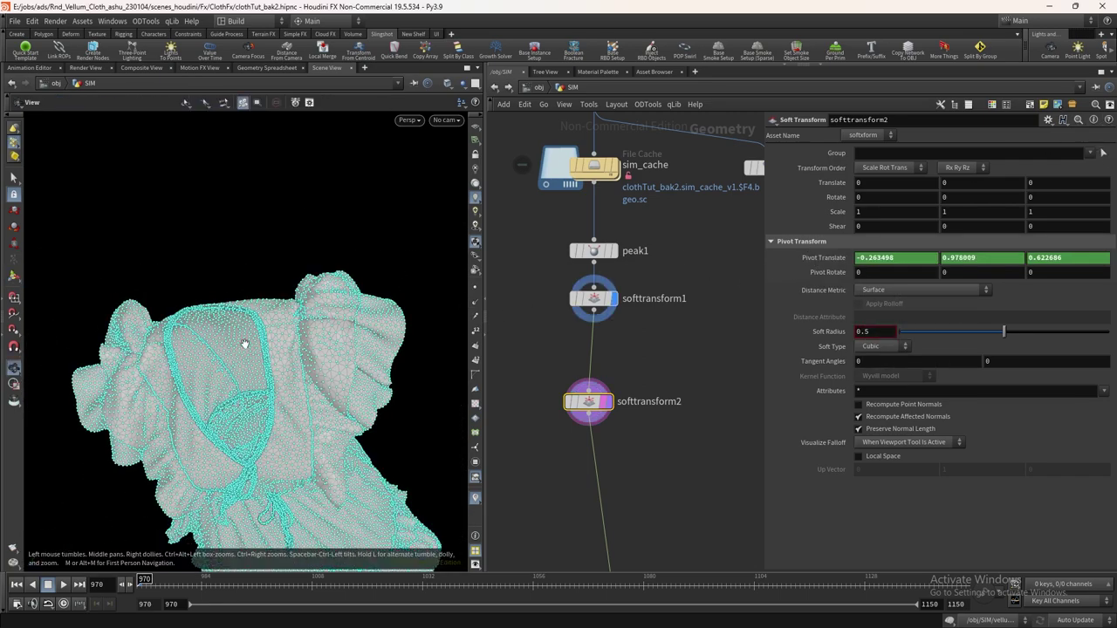
pyautogui.scroll(4, 276, 336)
pyautogui.scroll(-3, 593, 406)
pyautogui.keyDown('alt'); pyautogui.moveTo(425, 253); pyautogui.dragTo(362, 401); pyautogui.keyUp('alt')
pyautogui.scroll(-3, 644, 393)
# Display the wrap1 result and inspect the shoulder ruffle for intersections where it meets the dress
pyautogui.moveTo(676, 463); pyautogui.dragTo(720, 278, button='middle')
pyautogui.scroll(5, 684, 412)
pyautogui.click(684, 411)
pyautogui.click(691, 426)
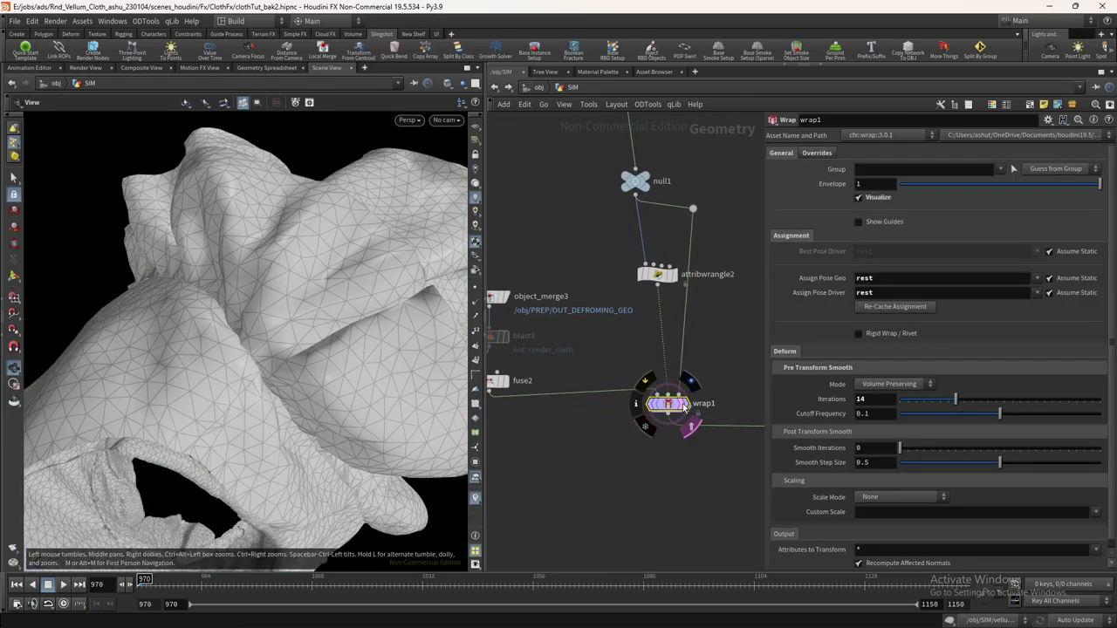
pyautogui.click(691, 382)
pyautogui.scroll(10, 288, 277)
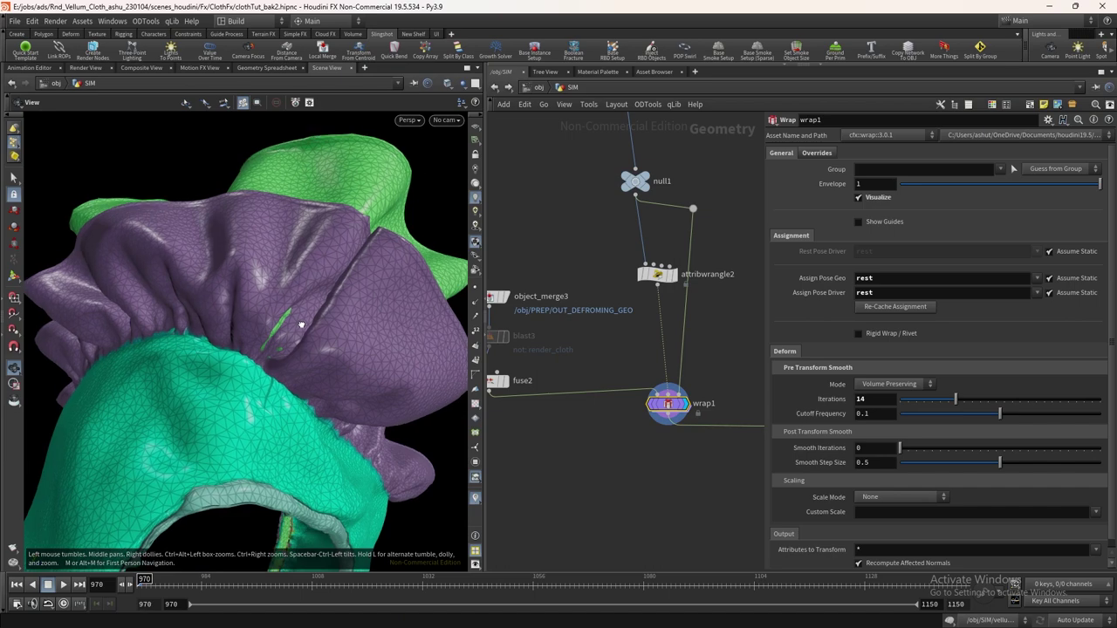
pyautogui.scroll(-4, 253, 263)
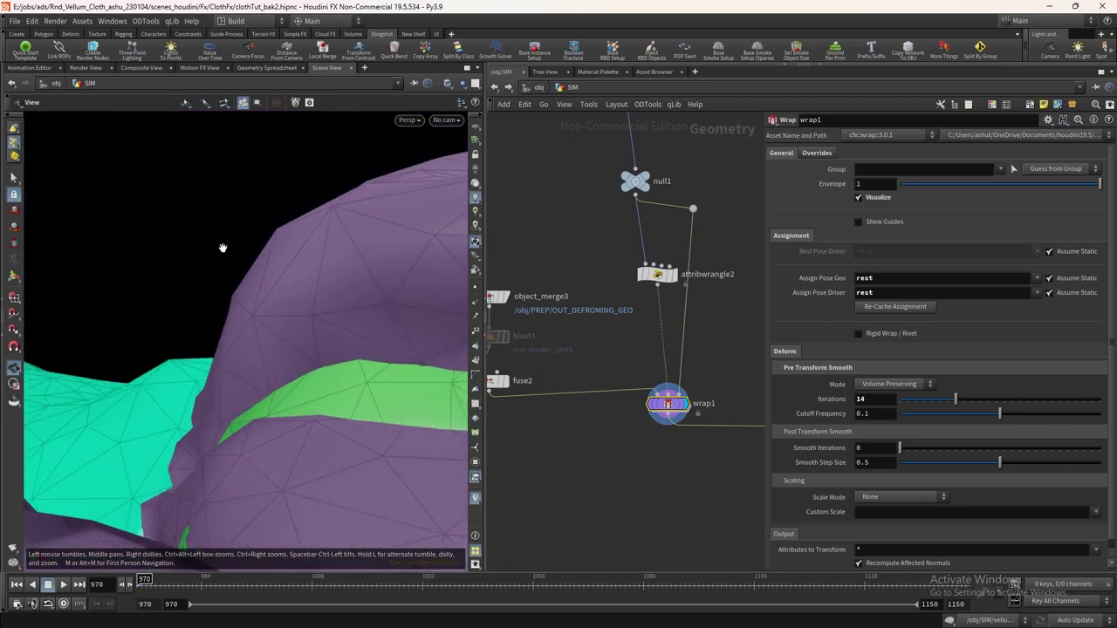
pyautogui.moveTo(242, 262); pyautogui.dragTo(253, 356)
# Assign the four ruffle points 15602, 16218, 16442 and 16458 beside the shoulder intersection as softtransform2's group
pyautogui.moveTo(643, 175); pyautogui.dragTo(642, 469, button='middle')
pyautogui.scroll(2, 641, 314)
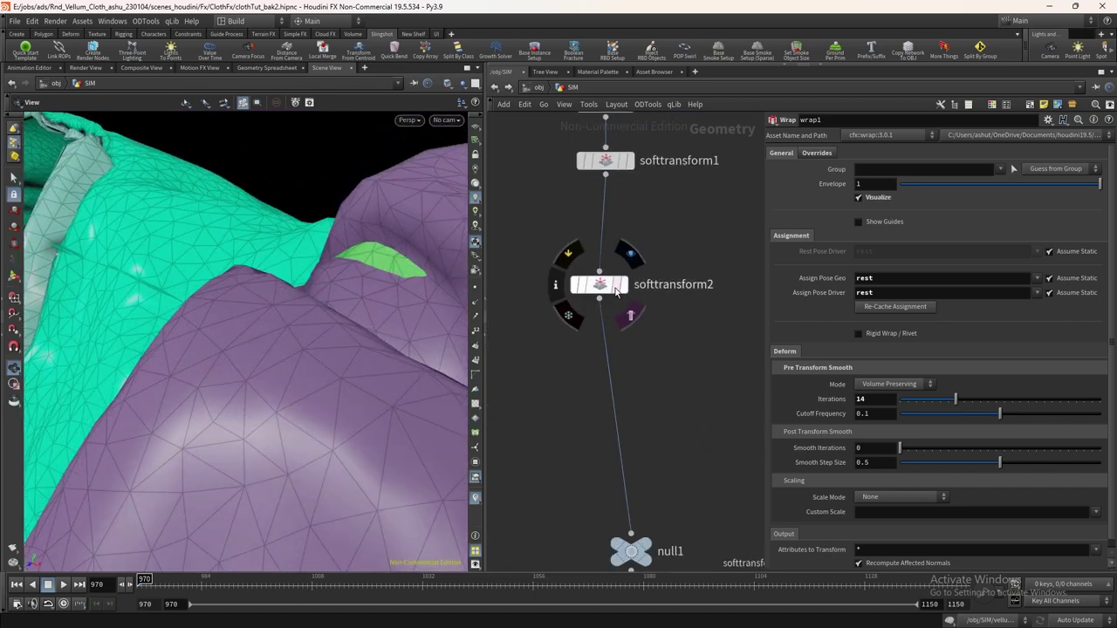
pyautogui.click(622, 283)
pyautogui.click(599, 283)
pyautogui.click(1102, 154)
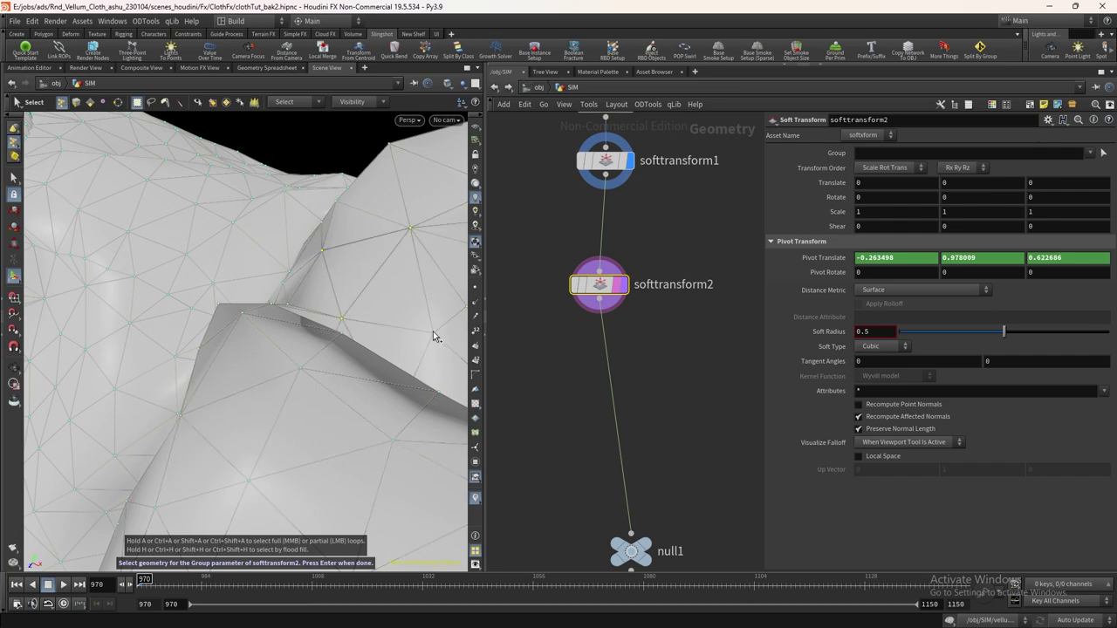
pyautogui.press('Return')
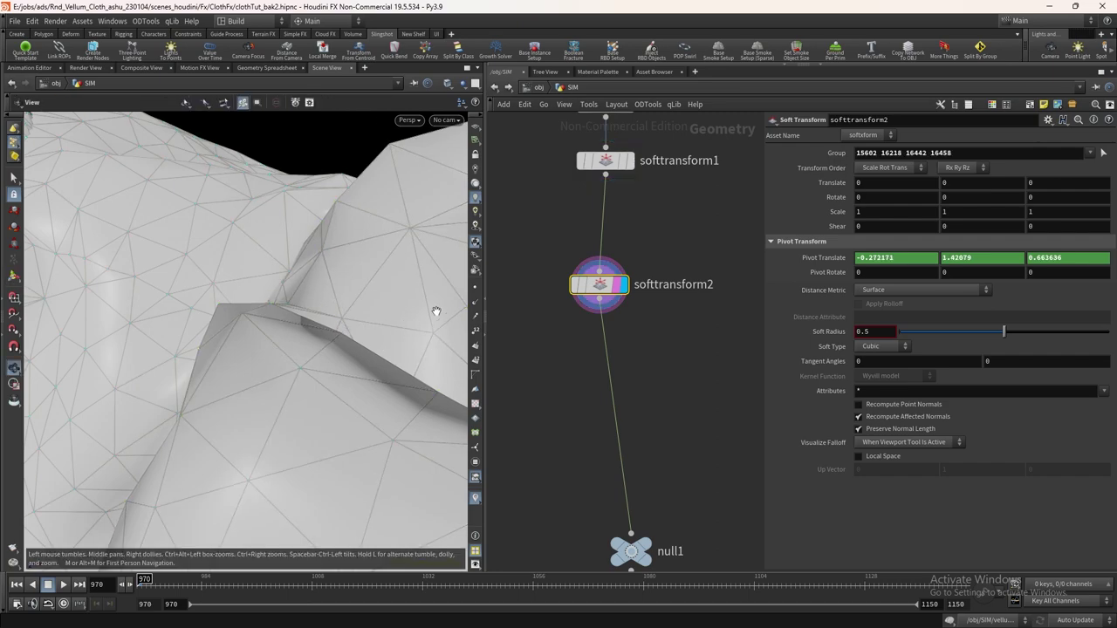
# Reduce softtransform2's Soft Radius to 0.011 and translate the selected ruffle points by about -0.0028, 0.0041, 0.0033
pyautogui.click(13, 277)
pyautogui.keyDown('alt'); pyautogui.moveTo(269, 315); pyautogui.dragTo(328, 394, button='right'); pyautogui.keyUp('alt')
pyautogui.moveTo(955, 334); pyautogui.dragTo(902, 342)
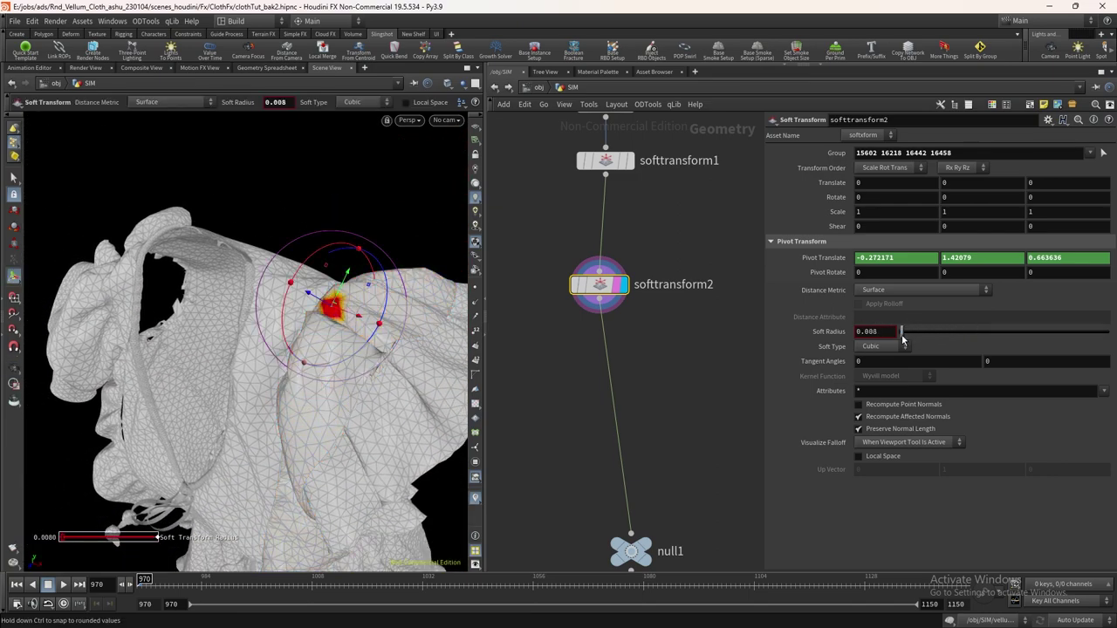
pyautogui.moveTo(309, 295); pyautogui.dragTo(259, 278)
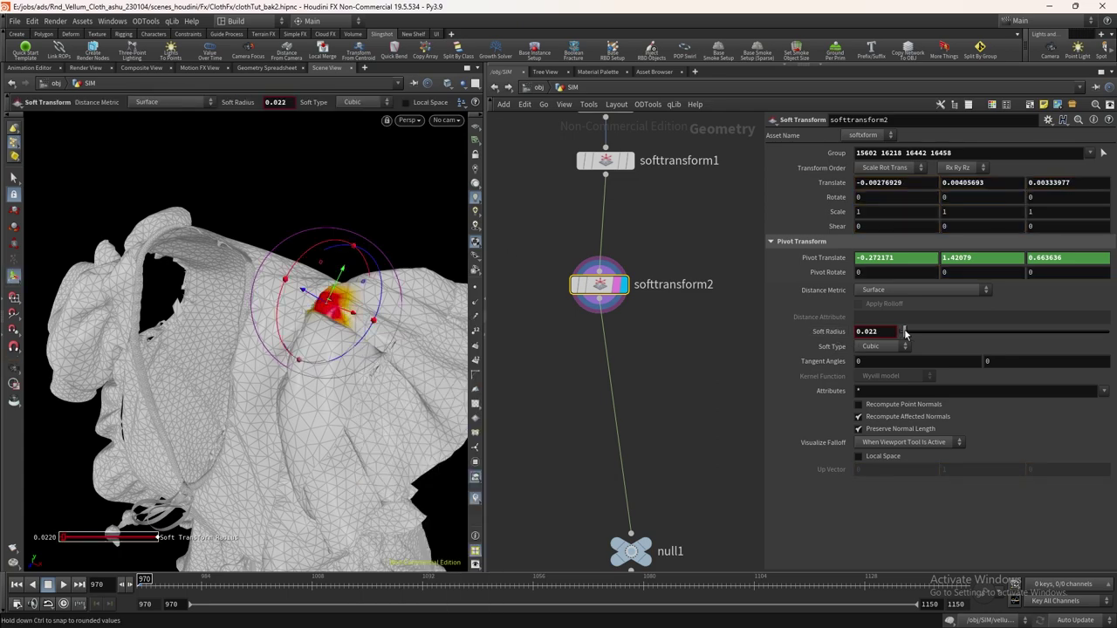
# Display the wrap1 result again to check the adjusted shoulder ruffle
pyautogui.moveTo(598, 374); pyautogui.dragTo(675, 180, button='middle')
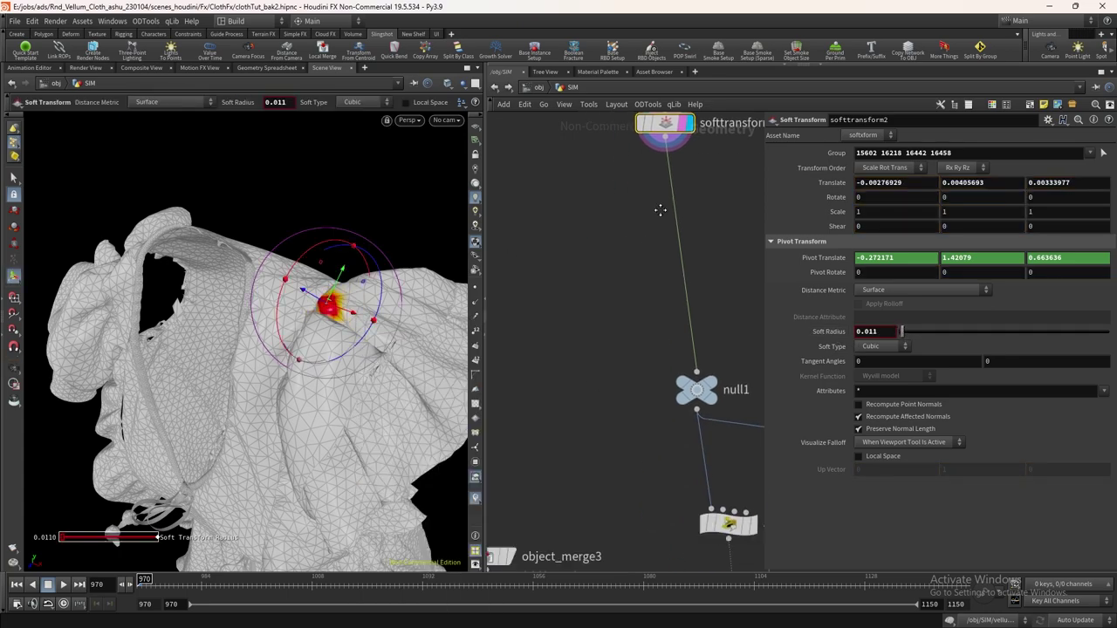
pyautogui.scroll(-5, 593, 229)
pyautogui.scroll(3, 615, 288)
pyautogui.click(619, 225)
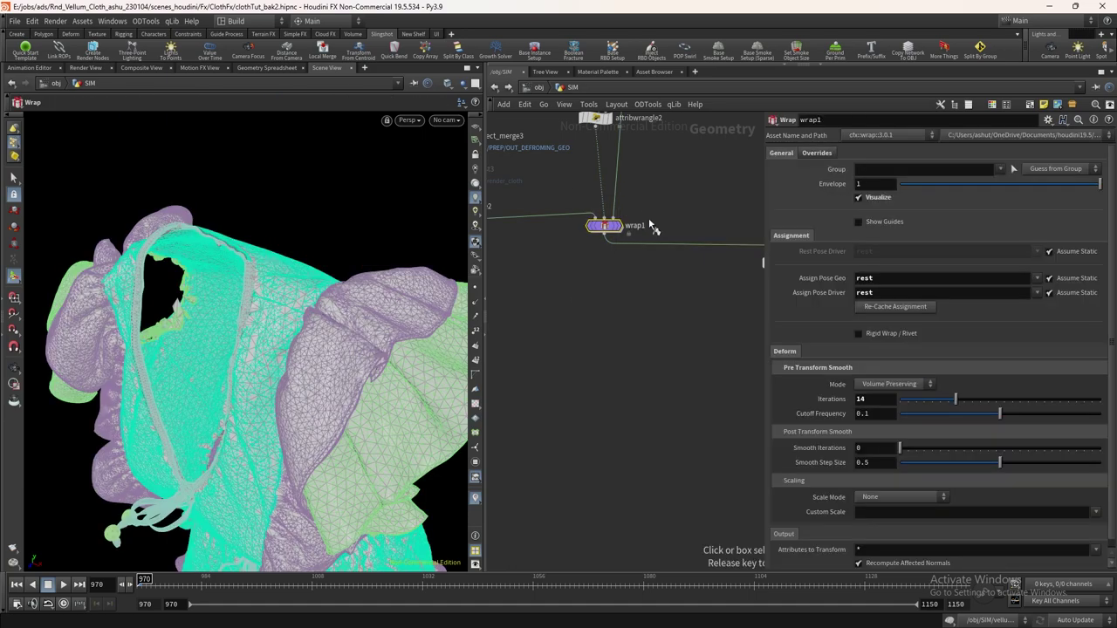